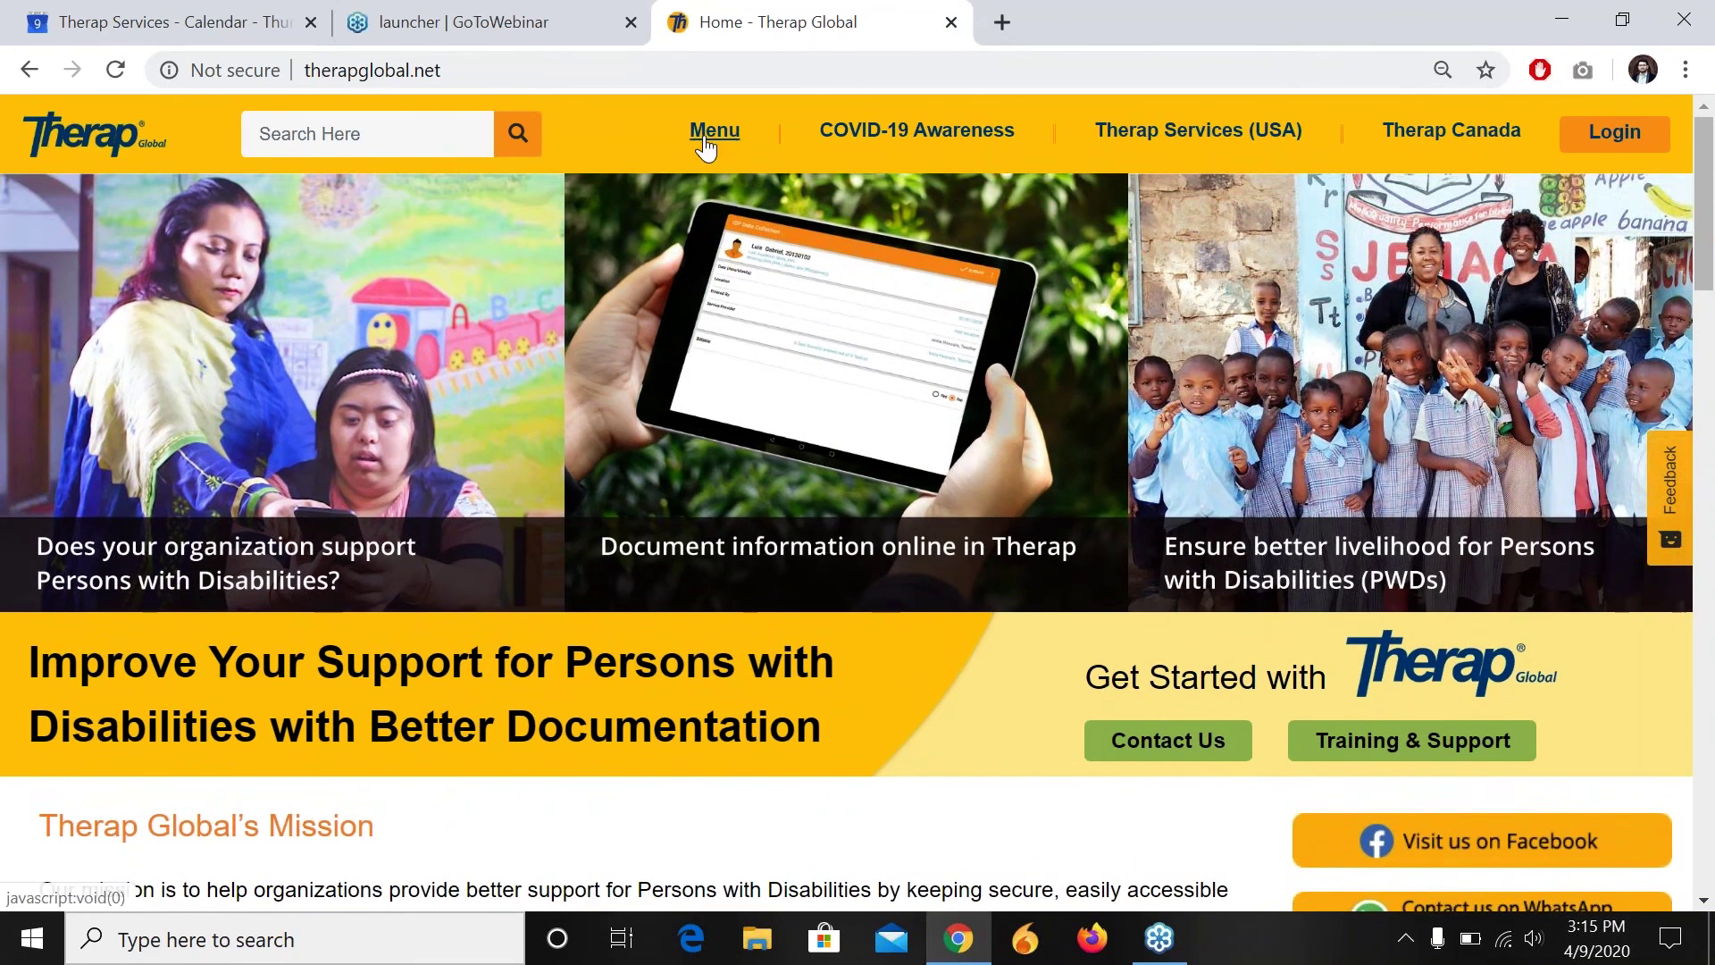
Step: Browse the Therap Global home page down to Our Support Materials and open the English user guides
left_click(706, 142)
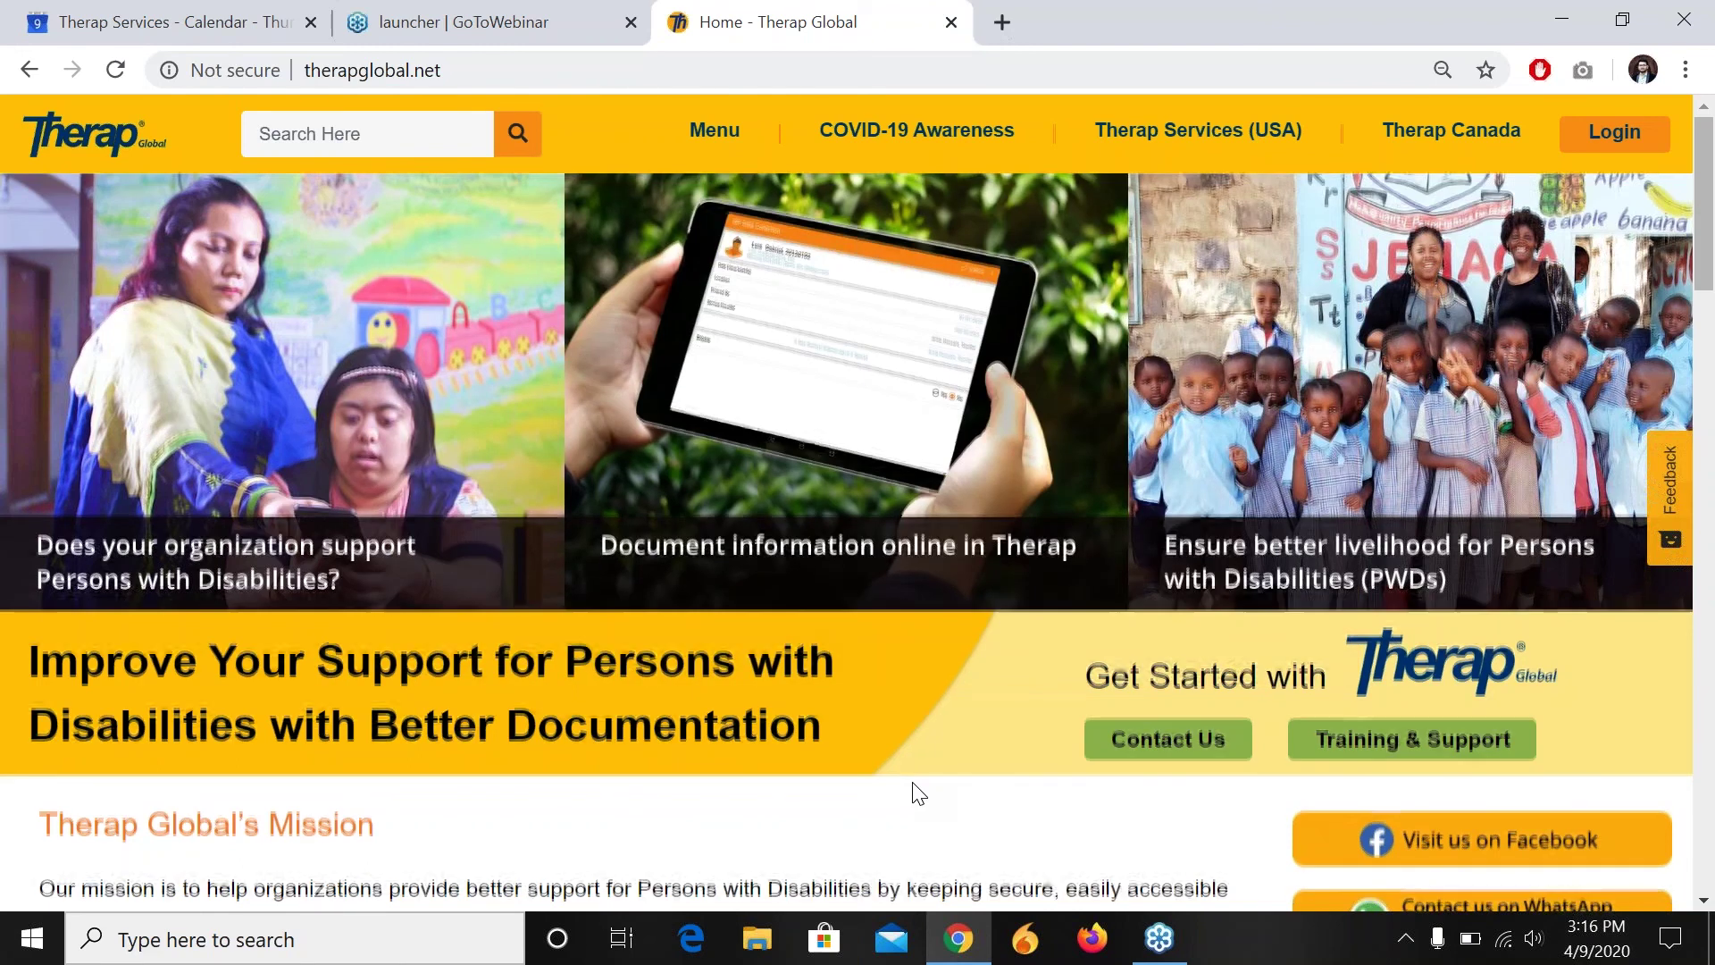
scroll(917, 793, "down", 2)
scroll(786, 750, "down", 8)
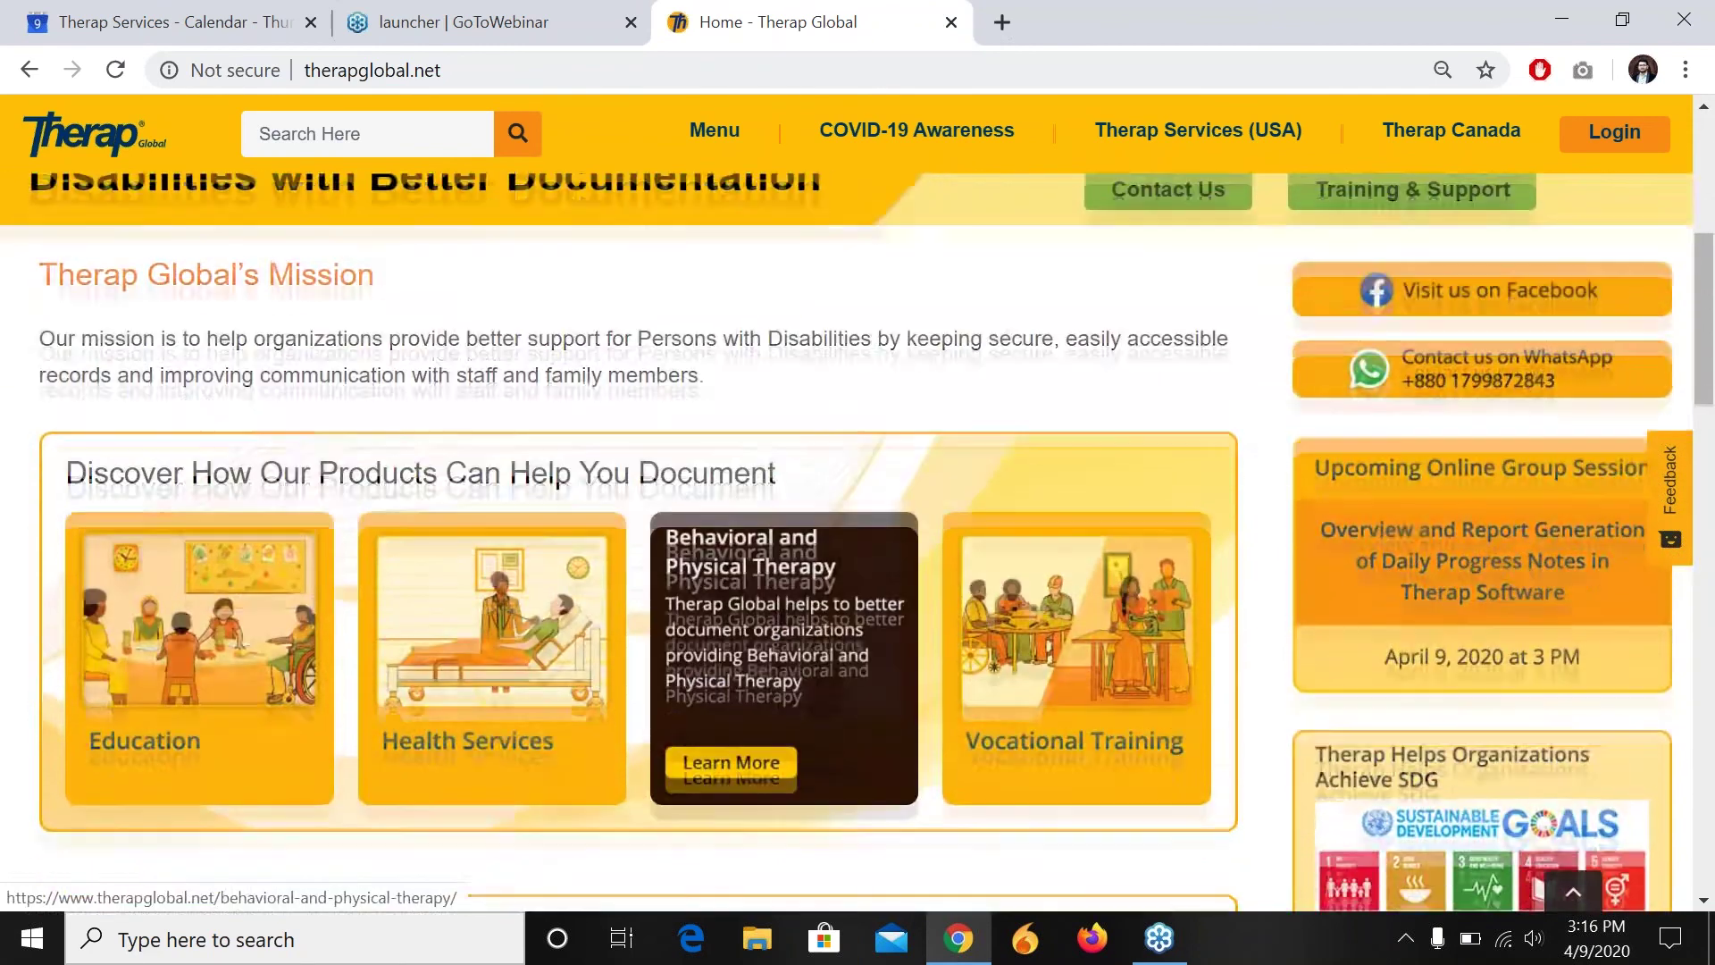
scroll(786, 750, "down", 7)
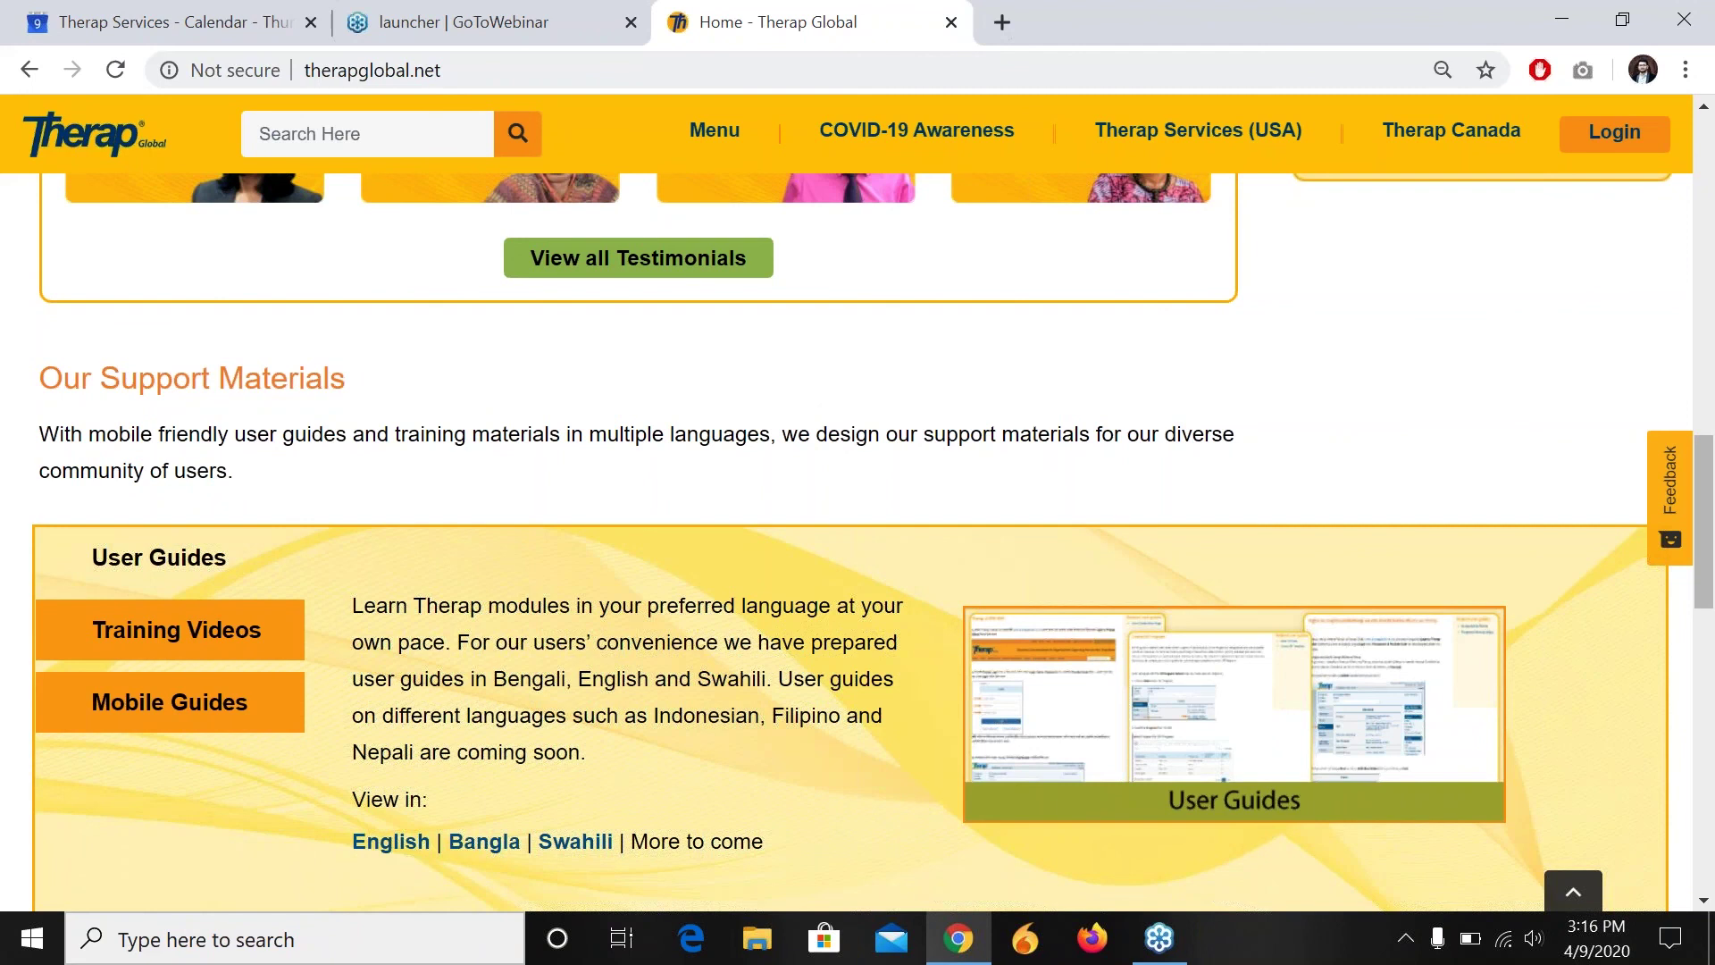
scroll(874, 542, "down", 1)
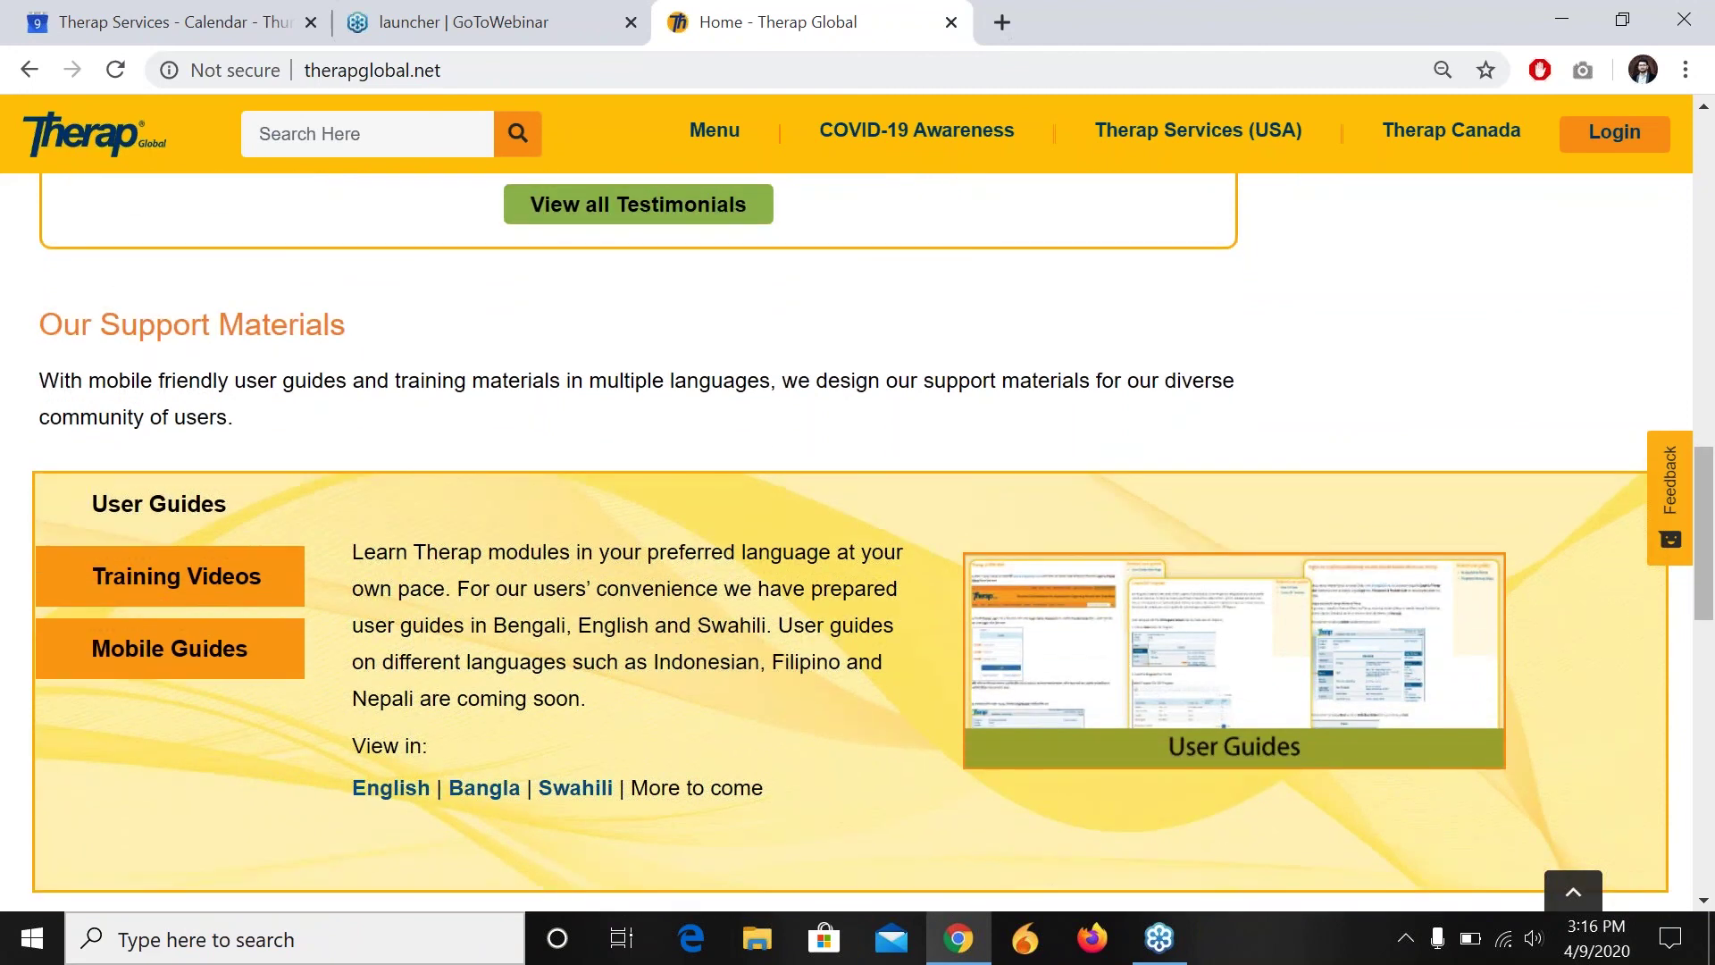
left_click(411, 793)
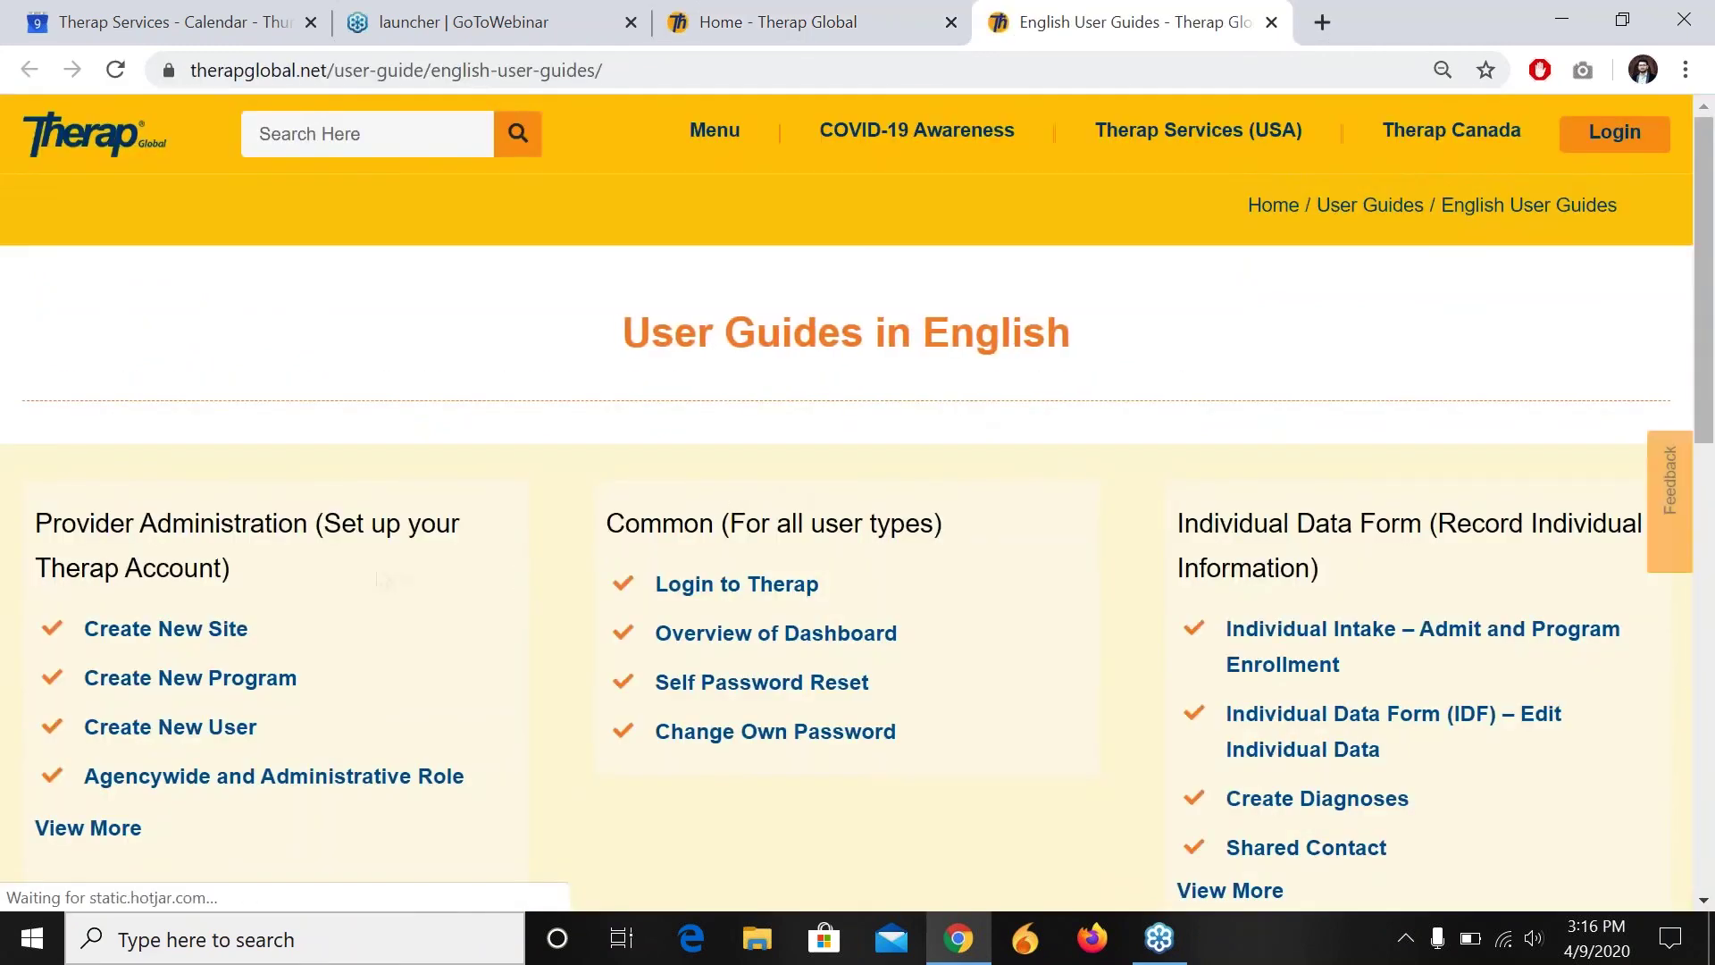
Step: Open the Create New T-Log guide from the T-Logs section of the English user guides
scroll(383, 577, "down", 4)
scroll(267, 385, "down", 1)
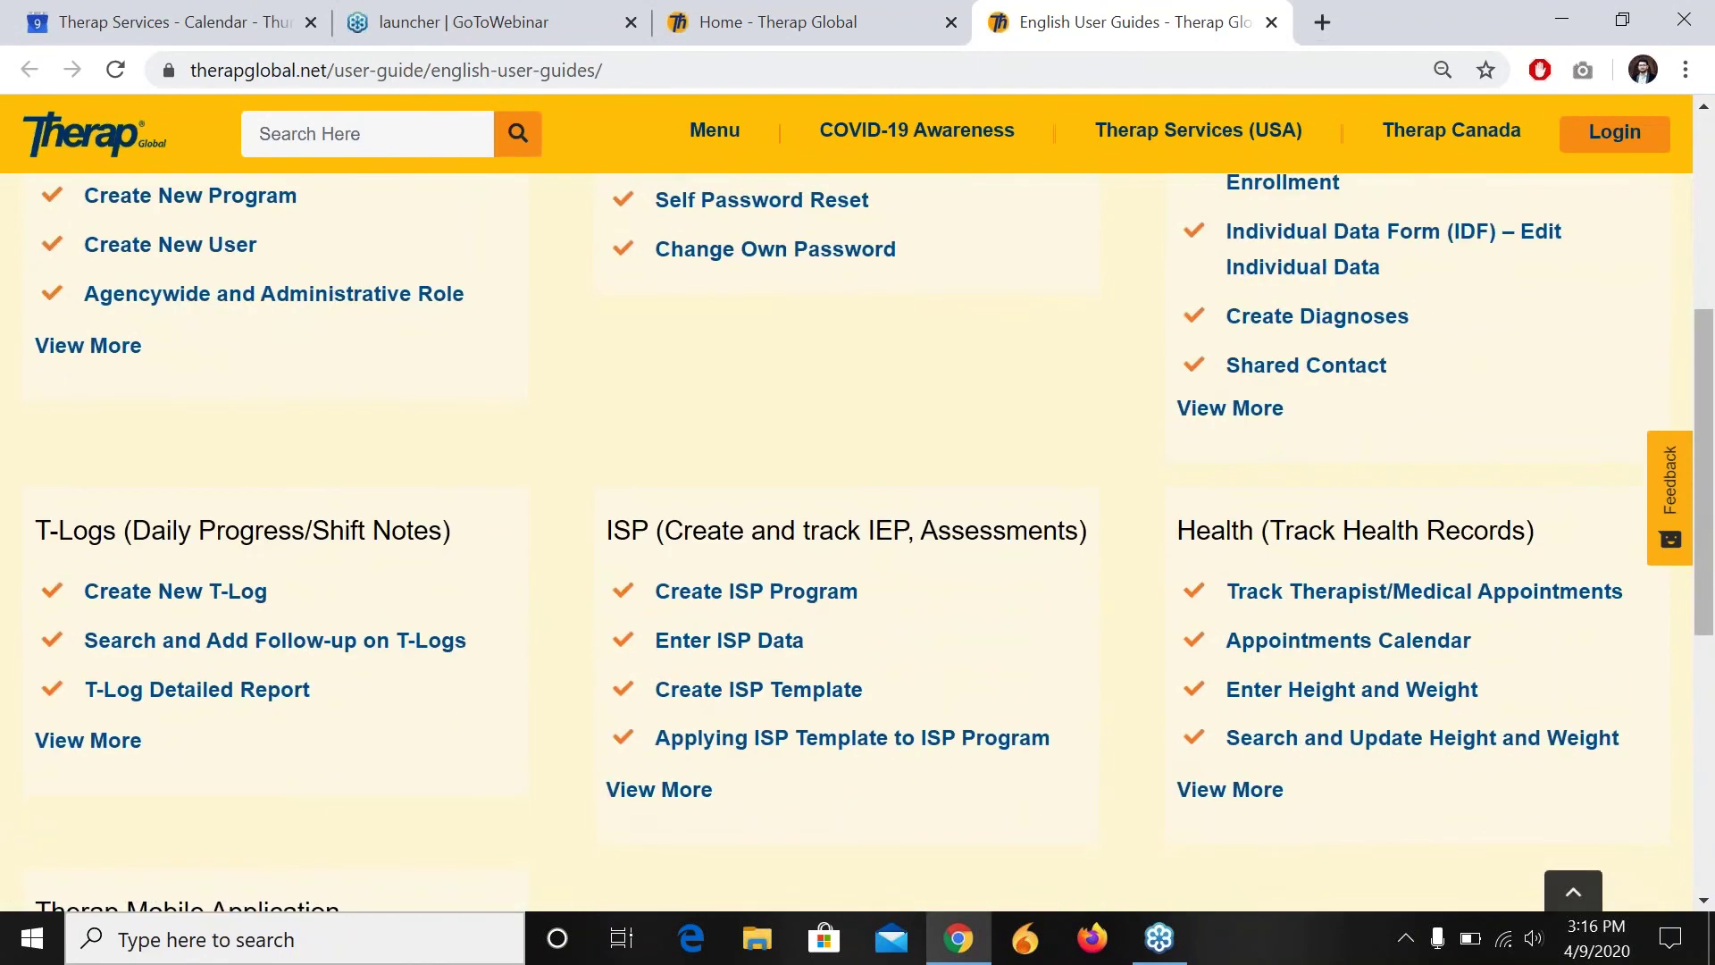
left_click(260, 601)
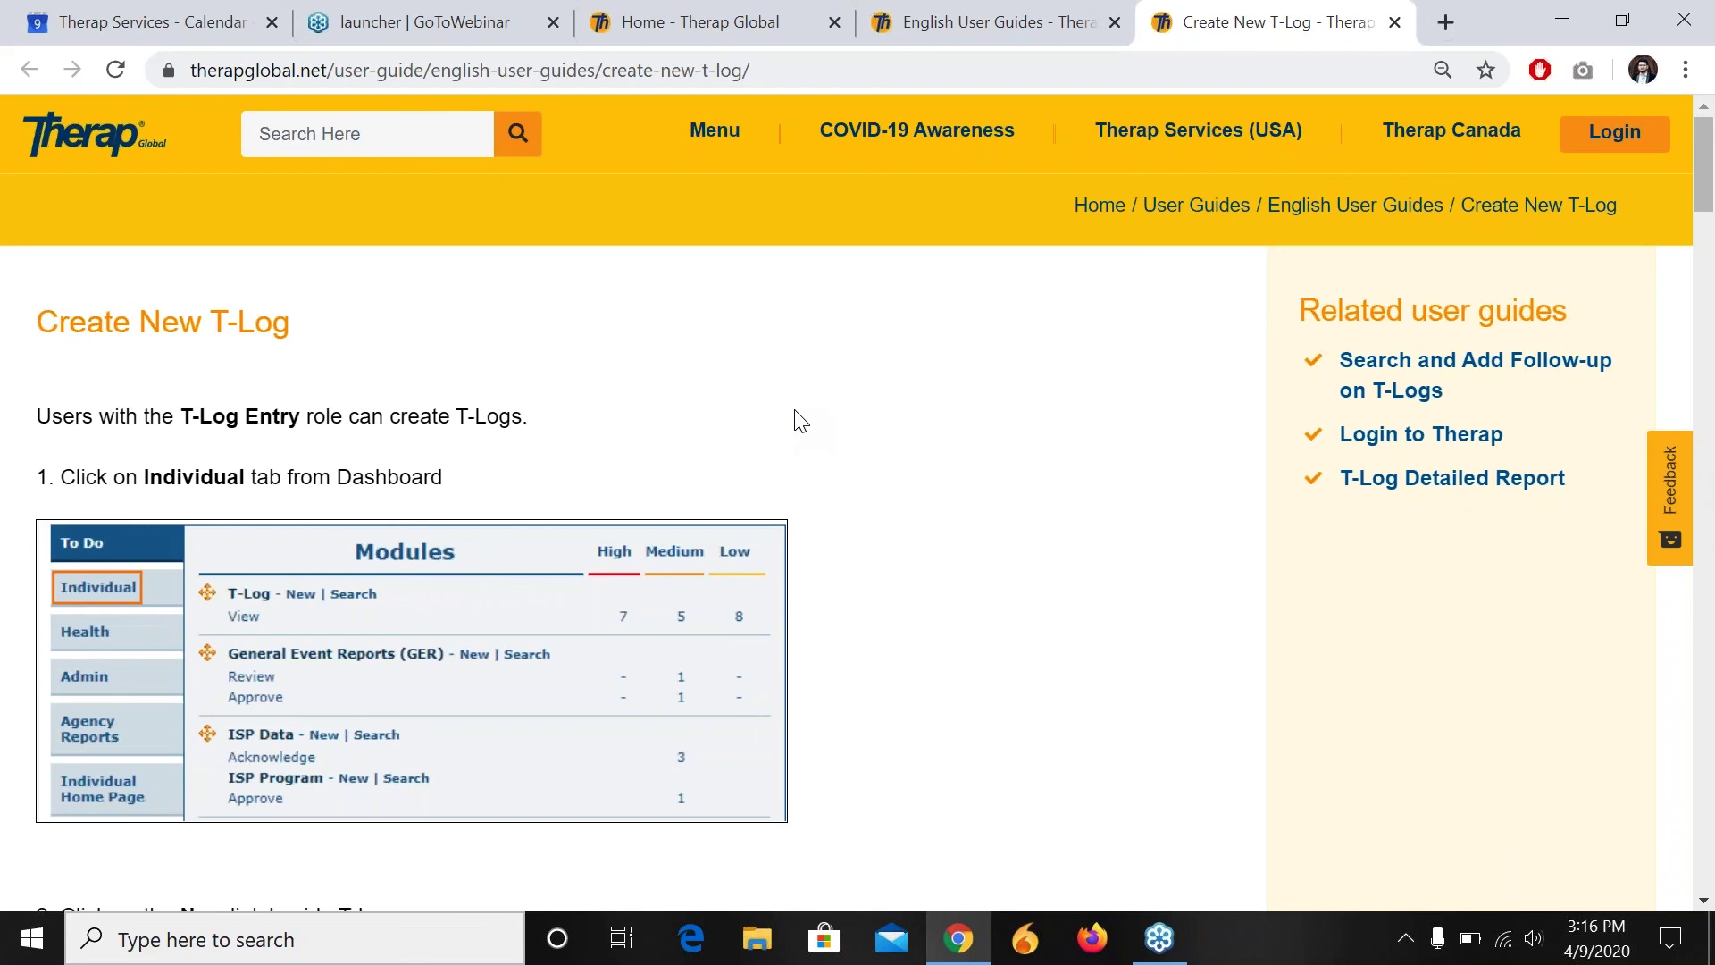
Step: Return to the English user guides page, open the English Training Videos and look through the available videos
left_click(1010, 22)
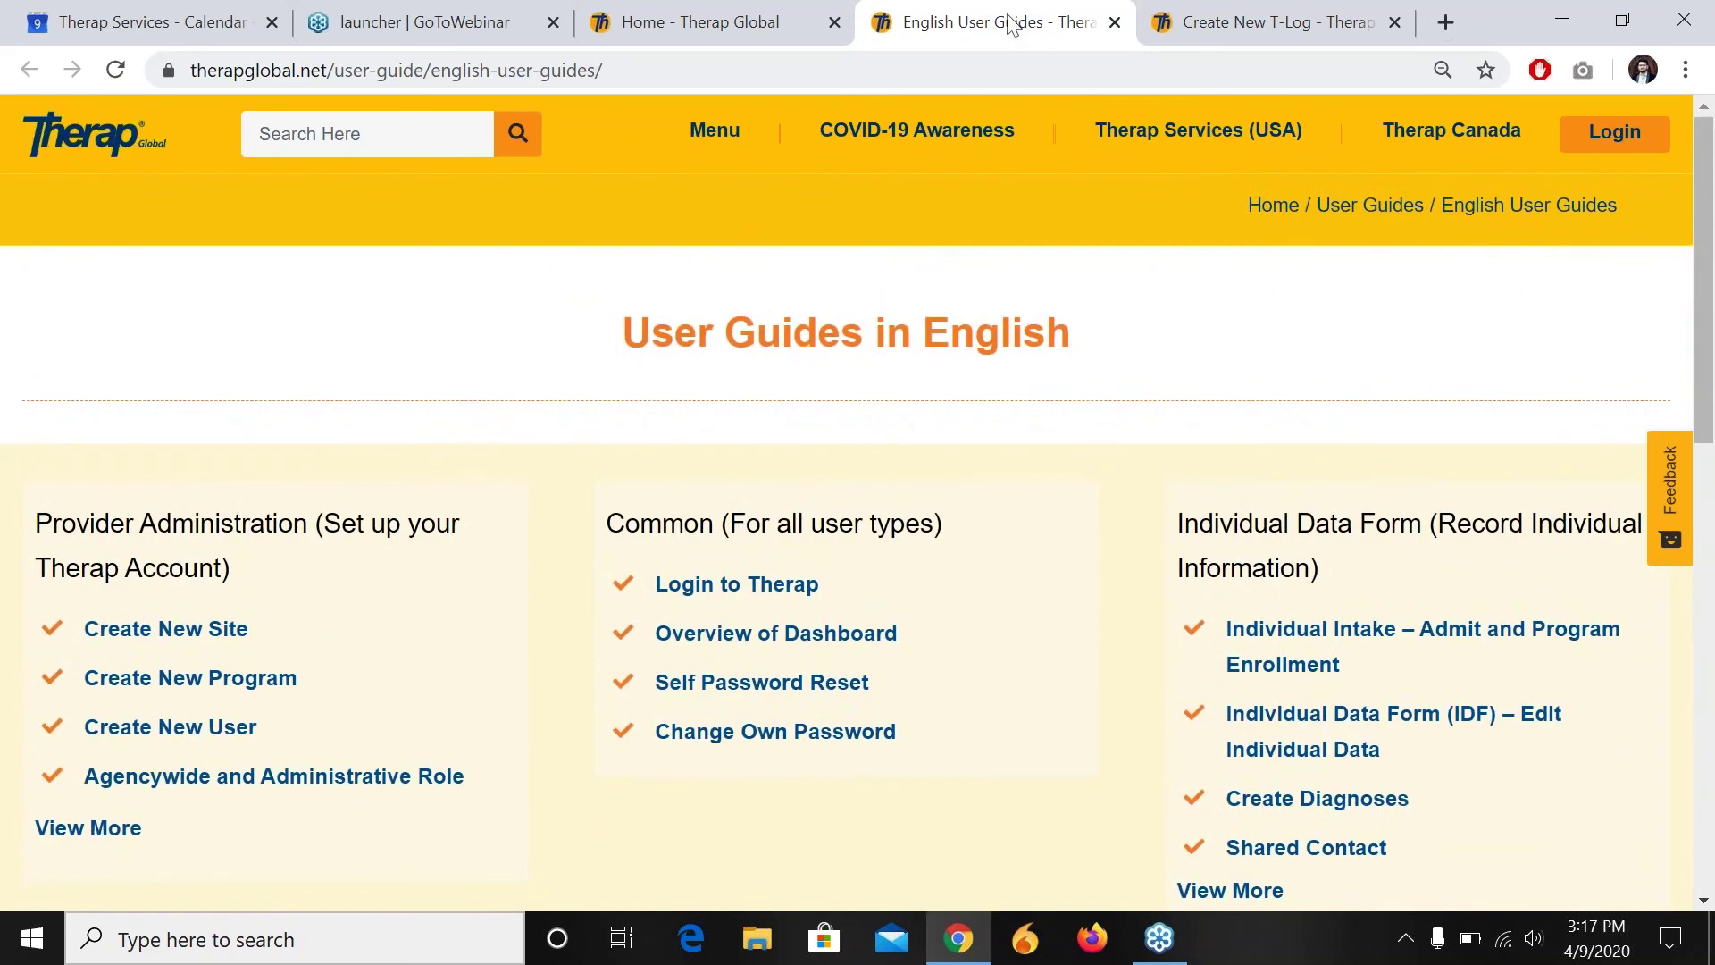
left_click(726, 145)
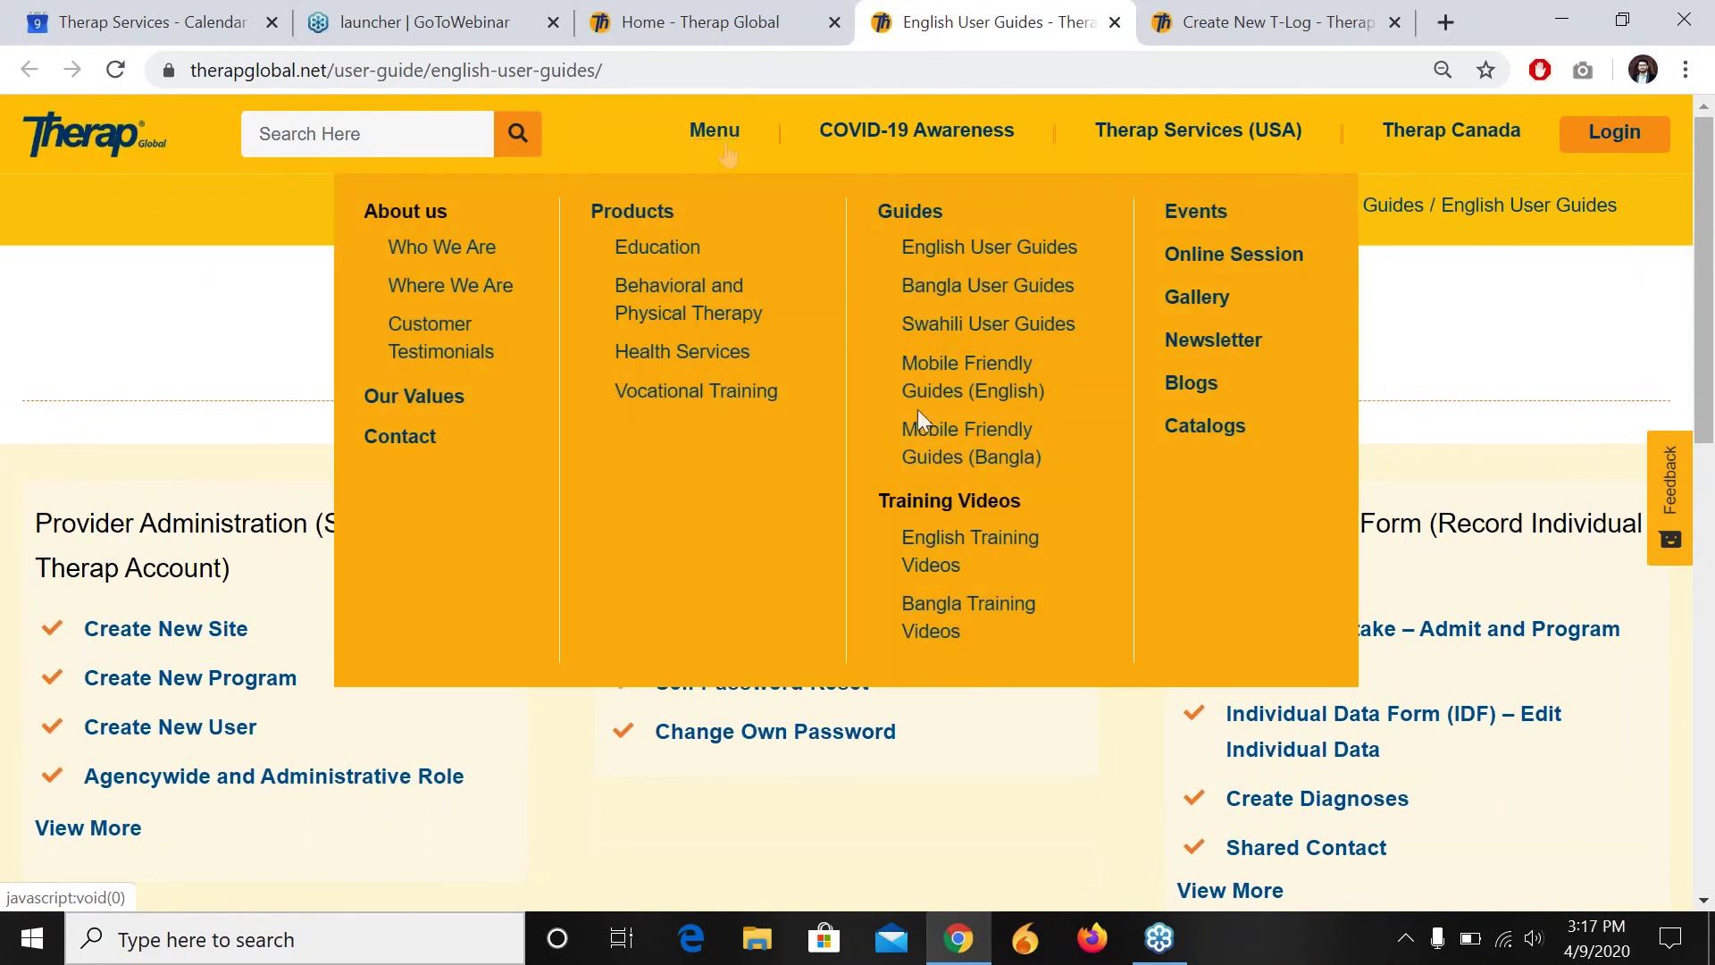
left_click(974, 547)
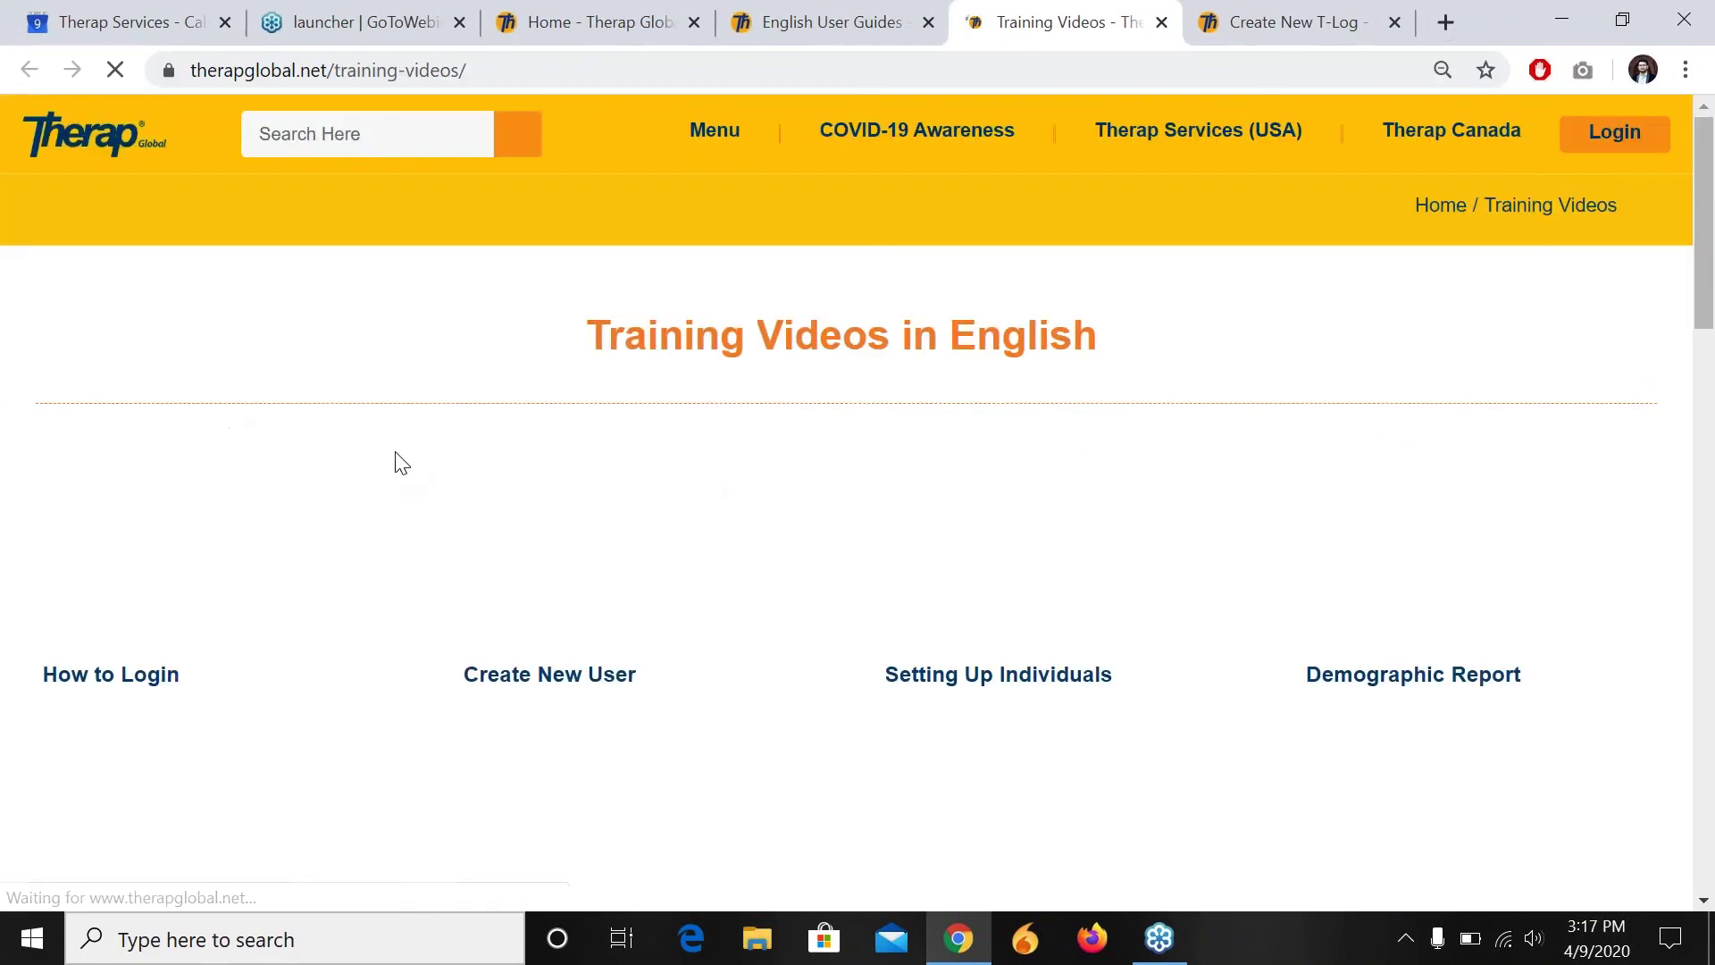
scroll(223, 433, "down", 2)
scroll(222, 432, "down", 2)
scroll(222, 432, "up", 1)
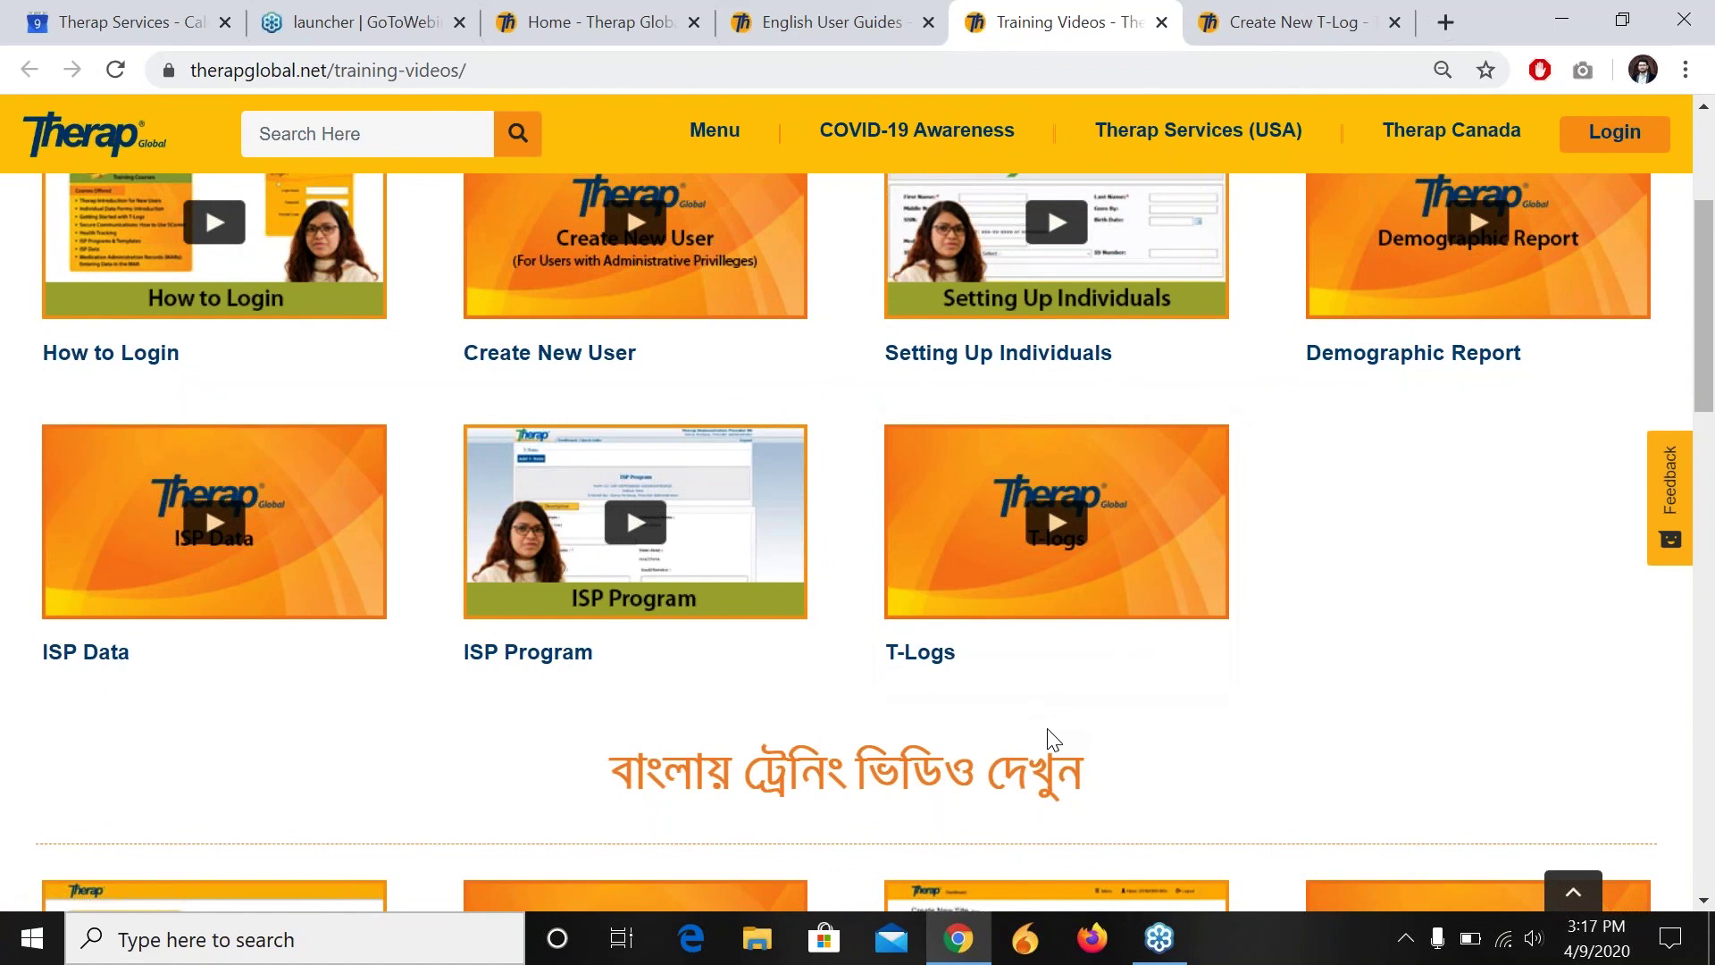
scroll(1055, 625, "up", 3)
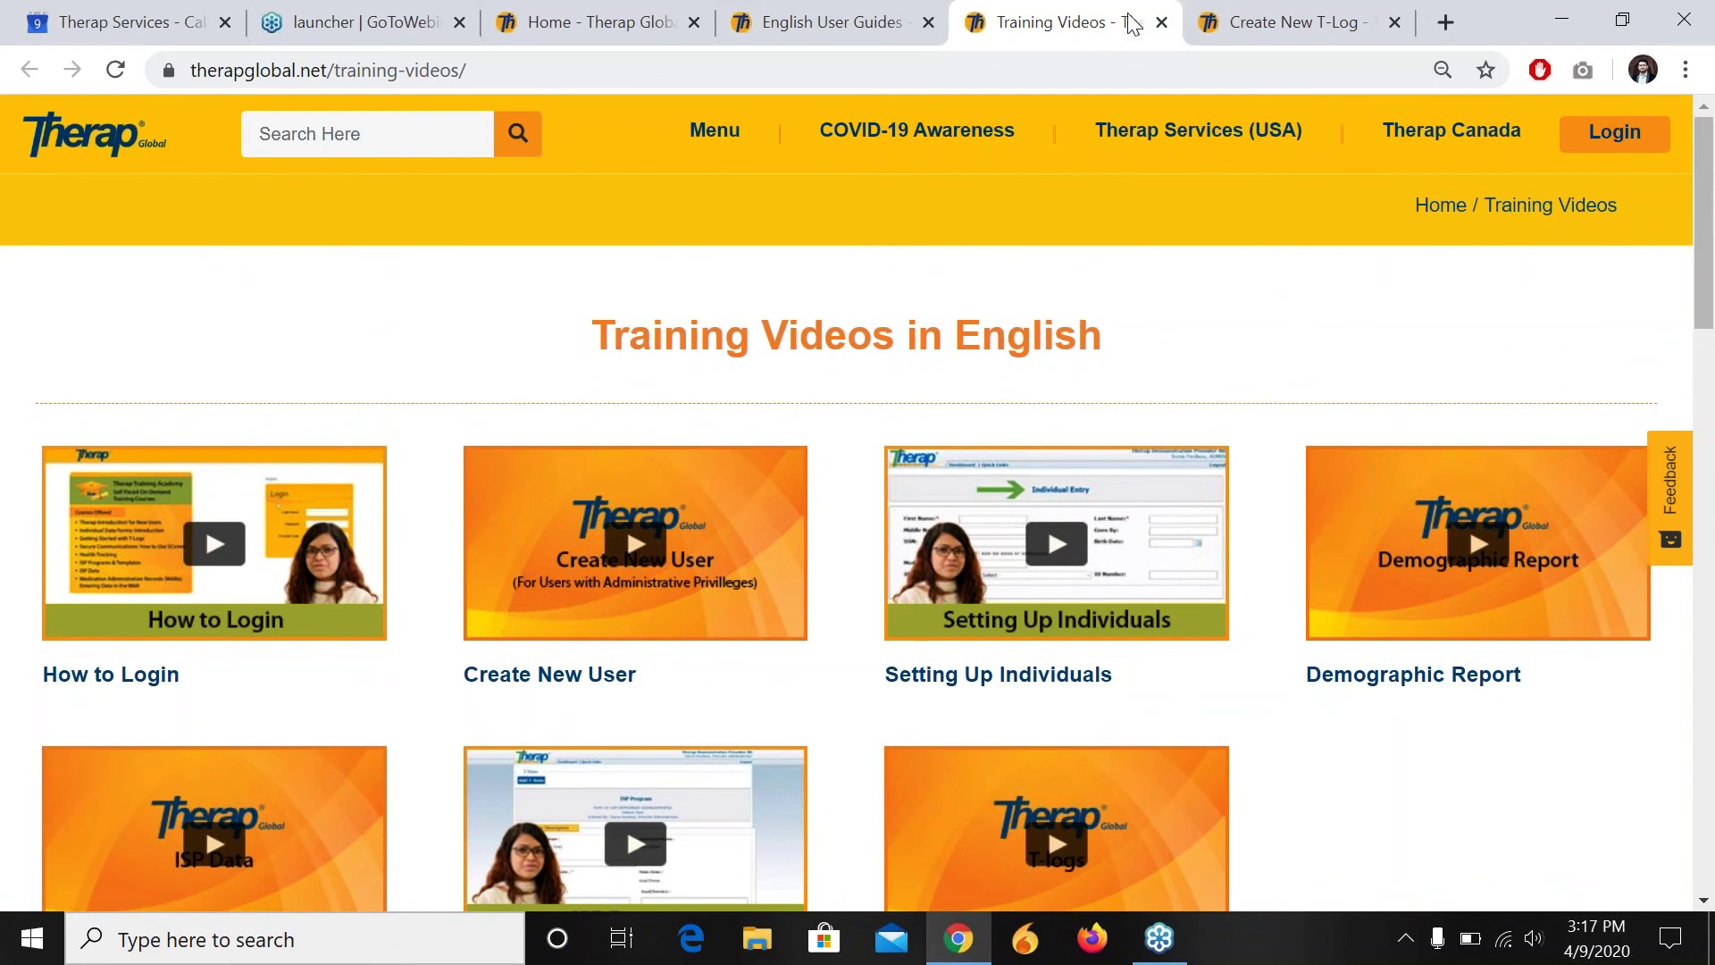
Step: Close the Training Videos, Create New T-Log and English User Guides pages to return to the home page
left_click(1161, 22)
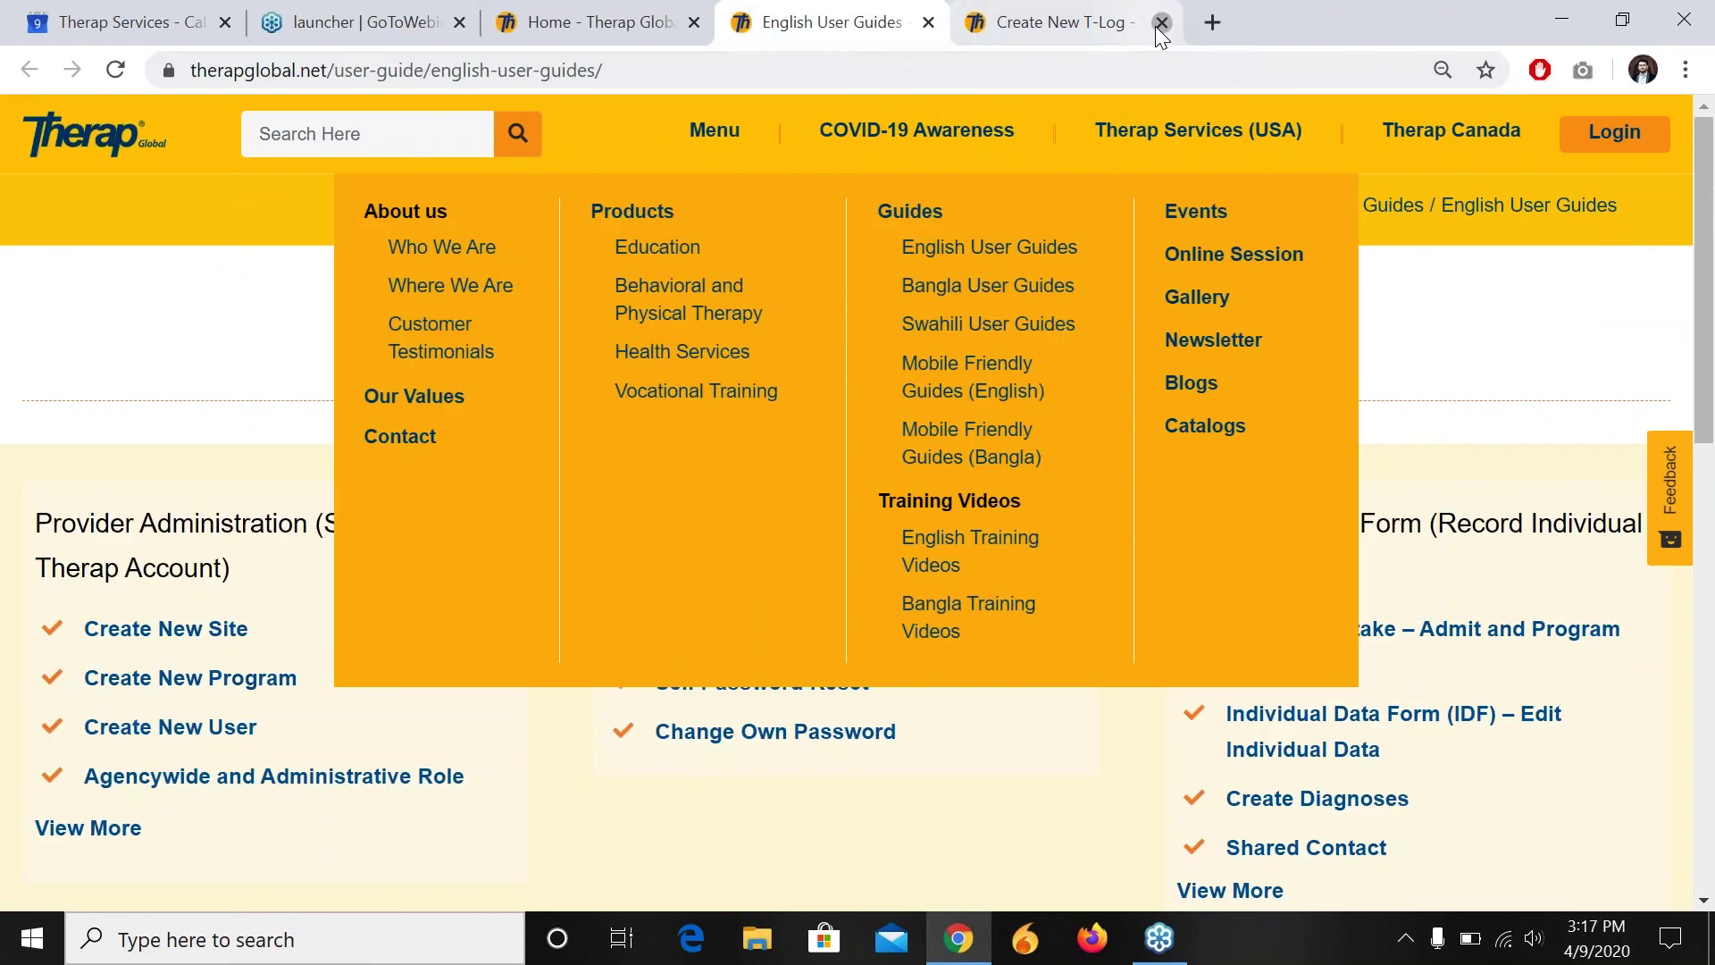
left_click(1161, 22)
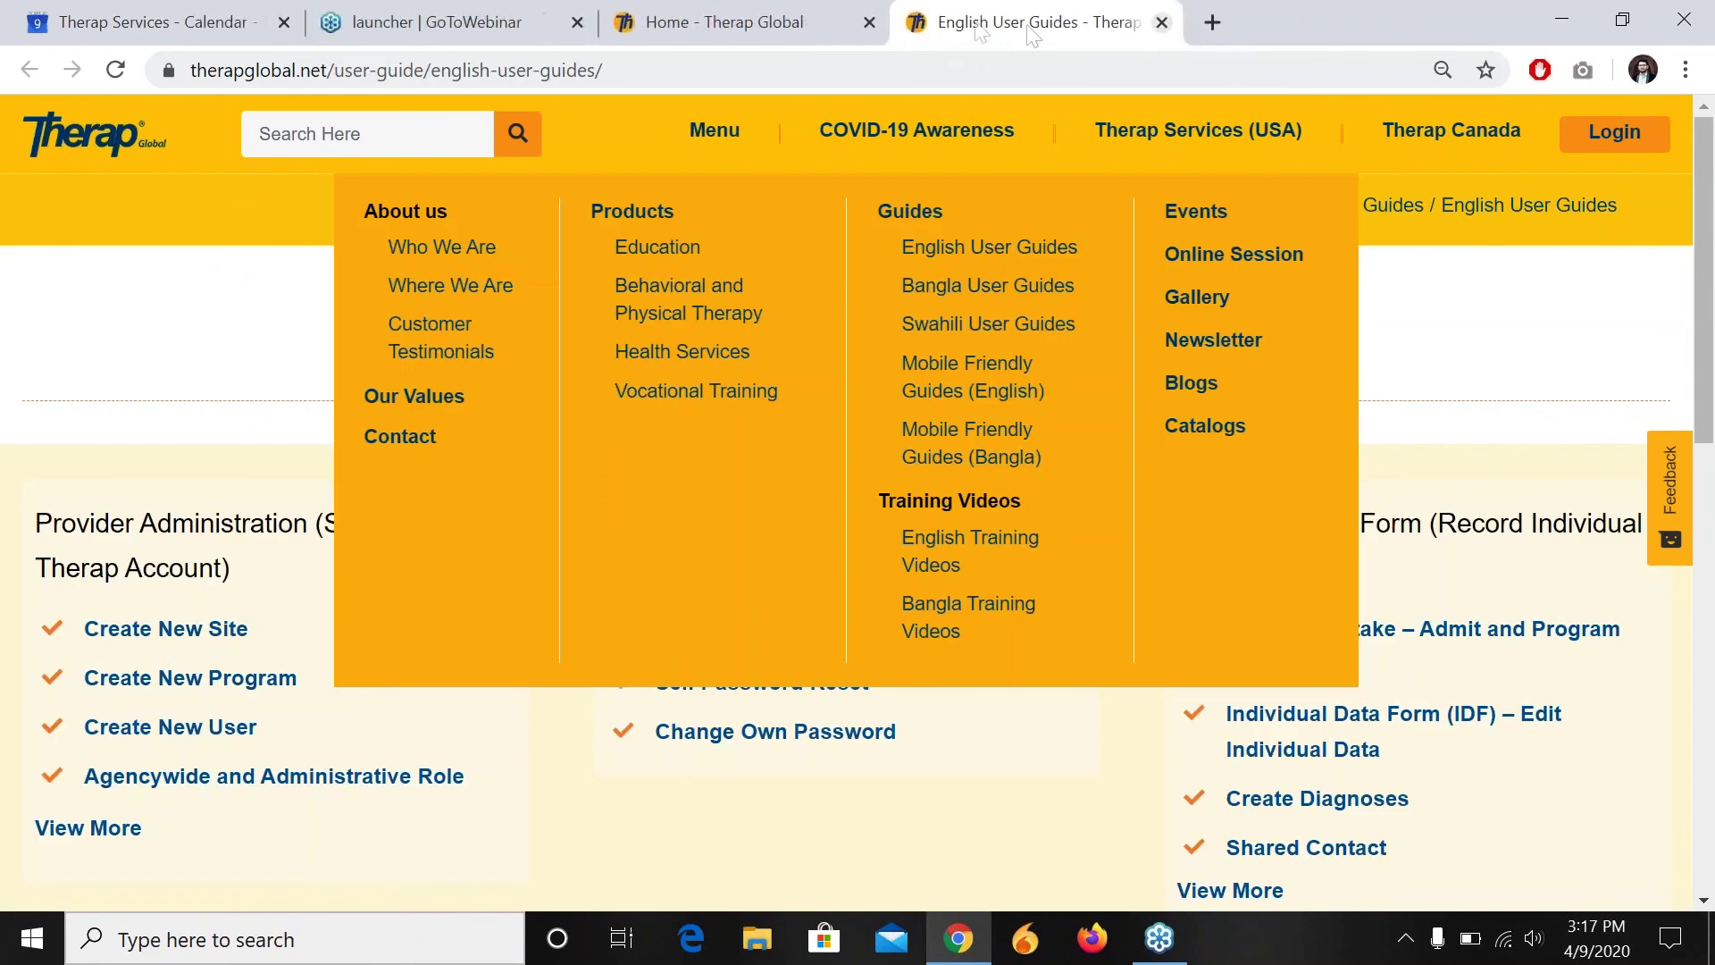
left_click(1161, 22)
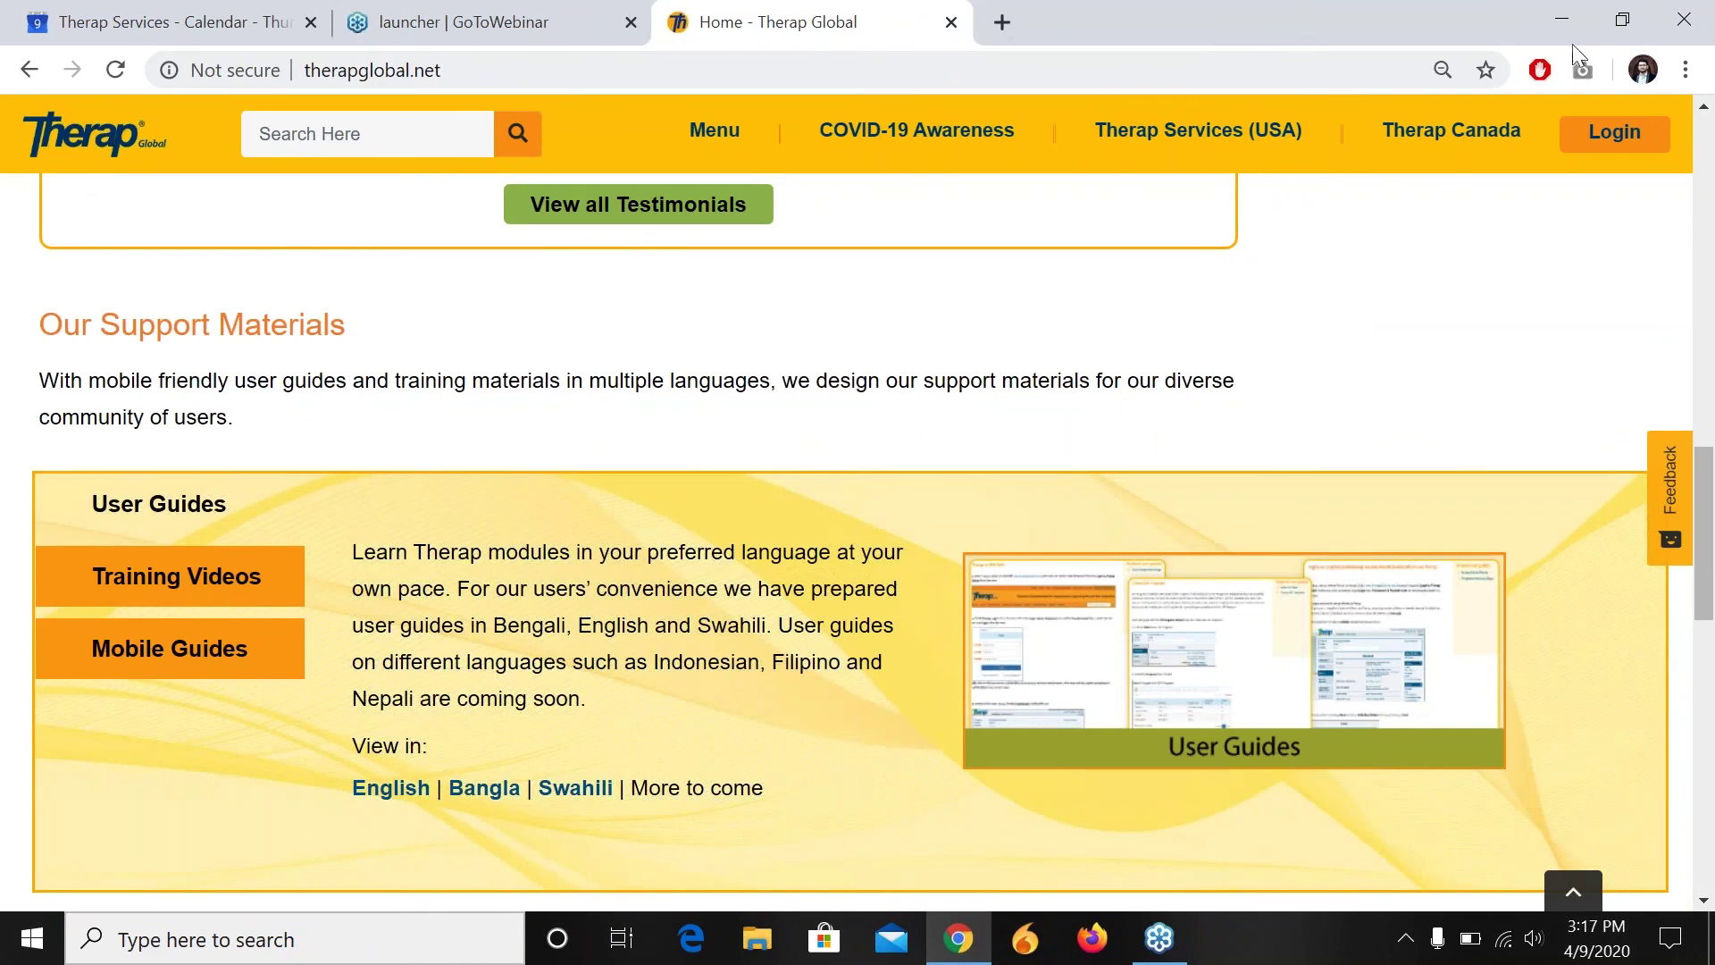
left_click(1572, 43)
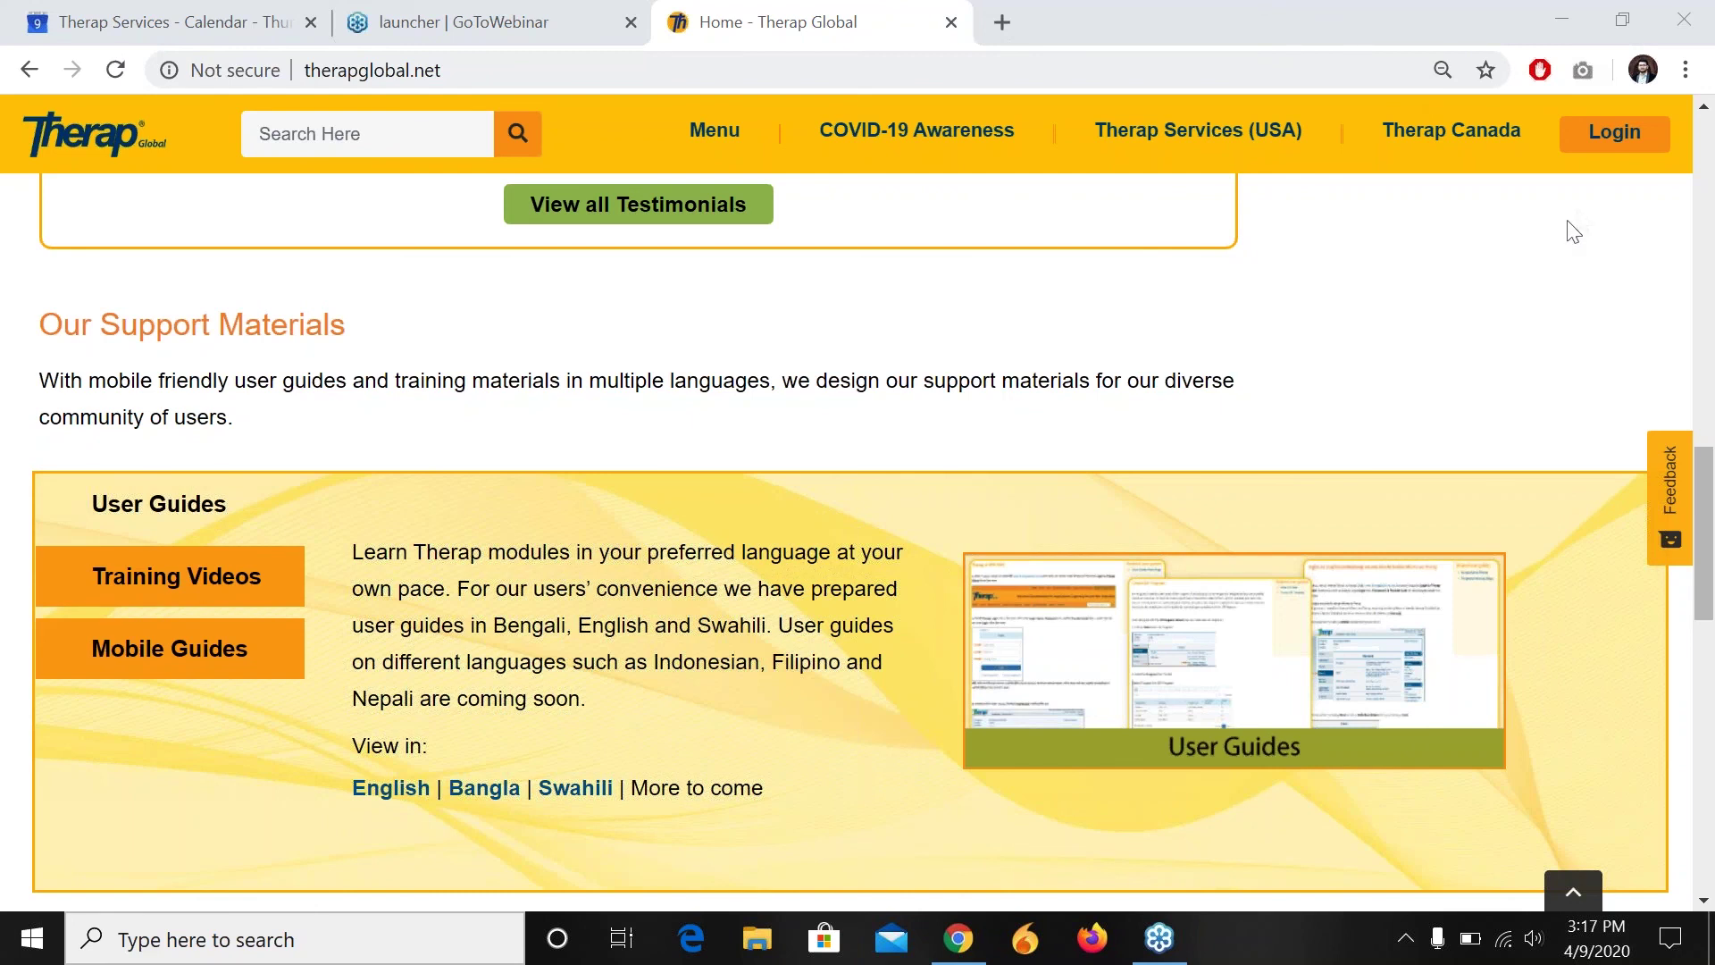
Step: Open the Therap login page and sign in with the login name and account password
left_click(1633, 134)
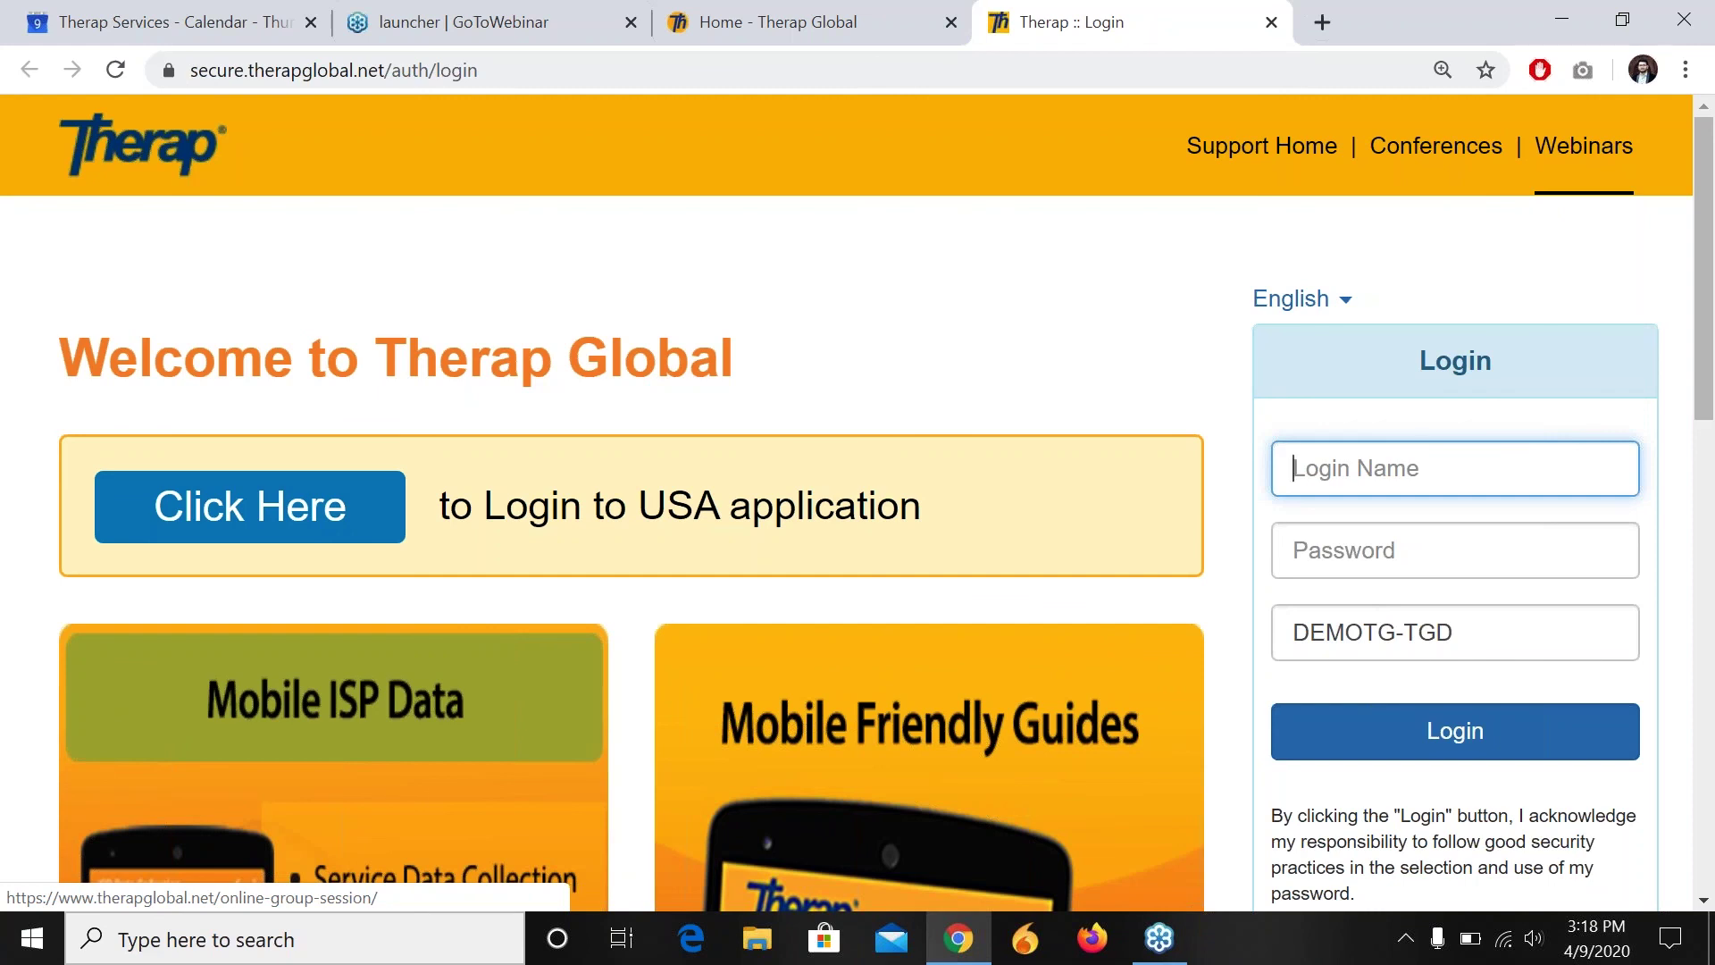
type("tanb")
key("BackSpace")
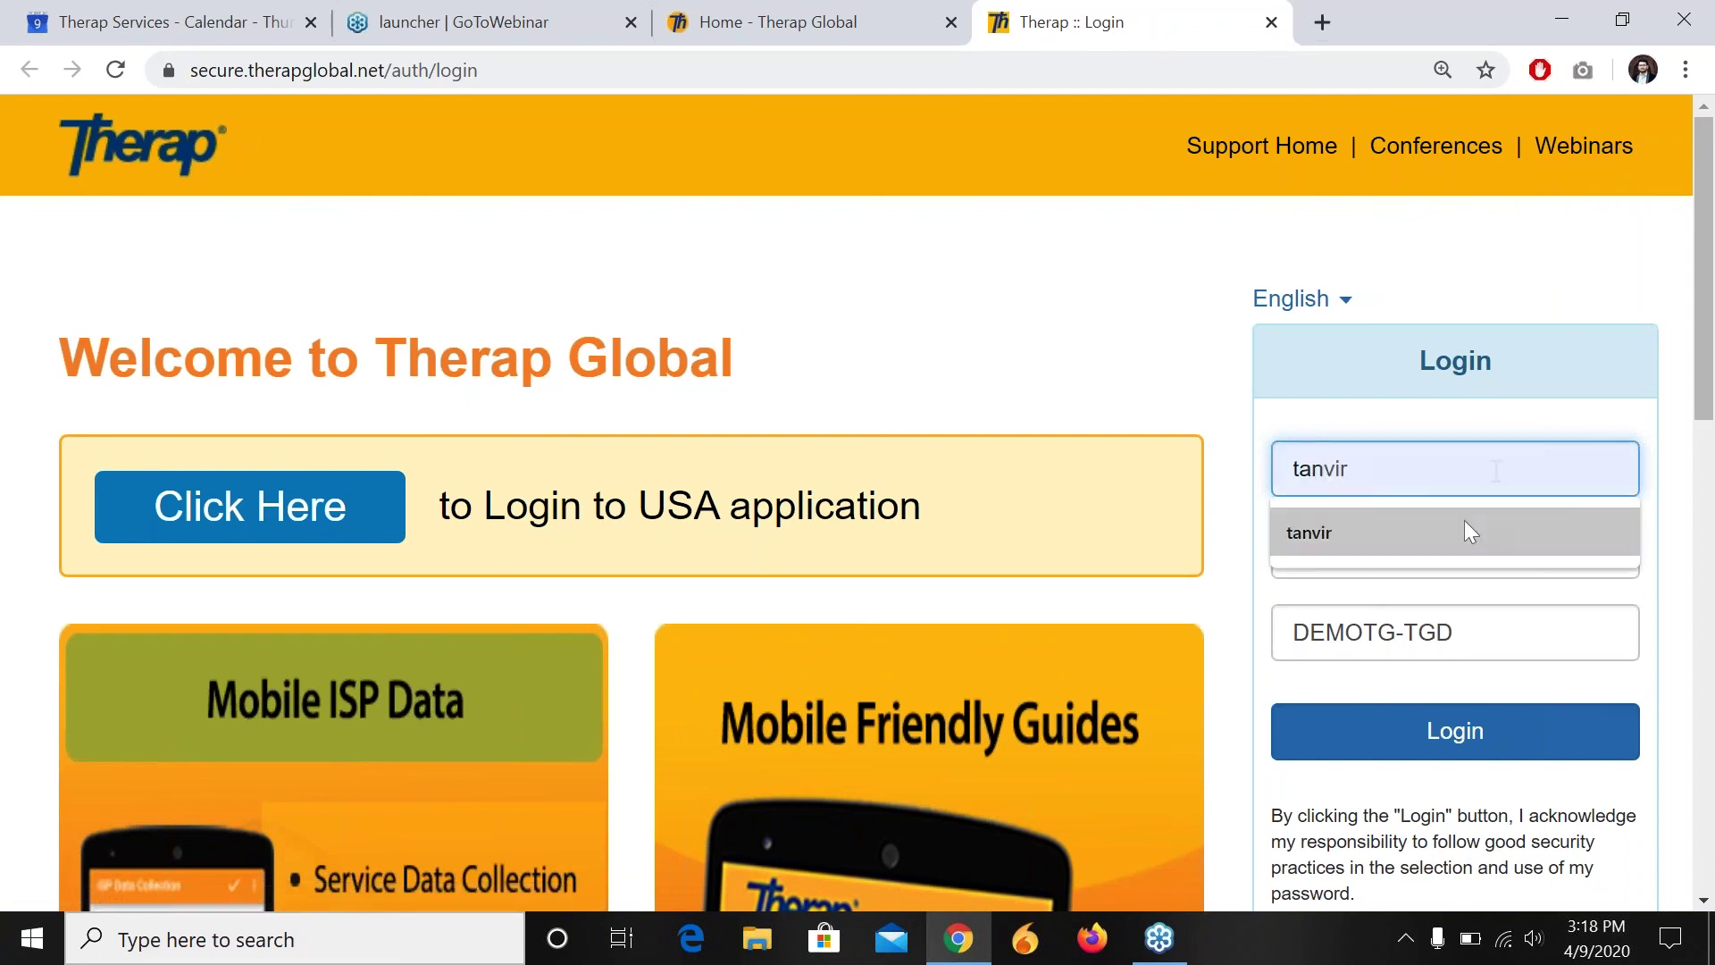
left_click(1422, 540)
left_click(1399, 543)
type("•••••")
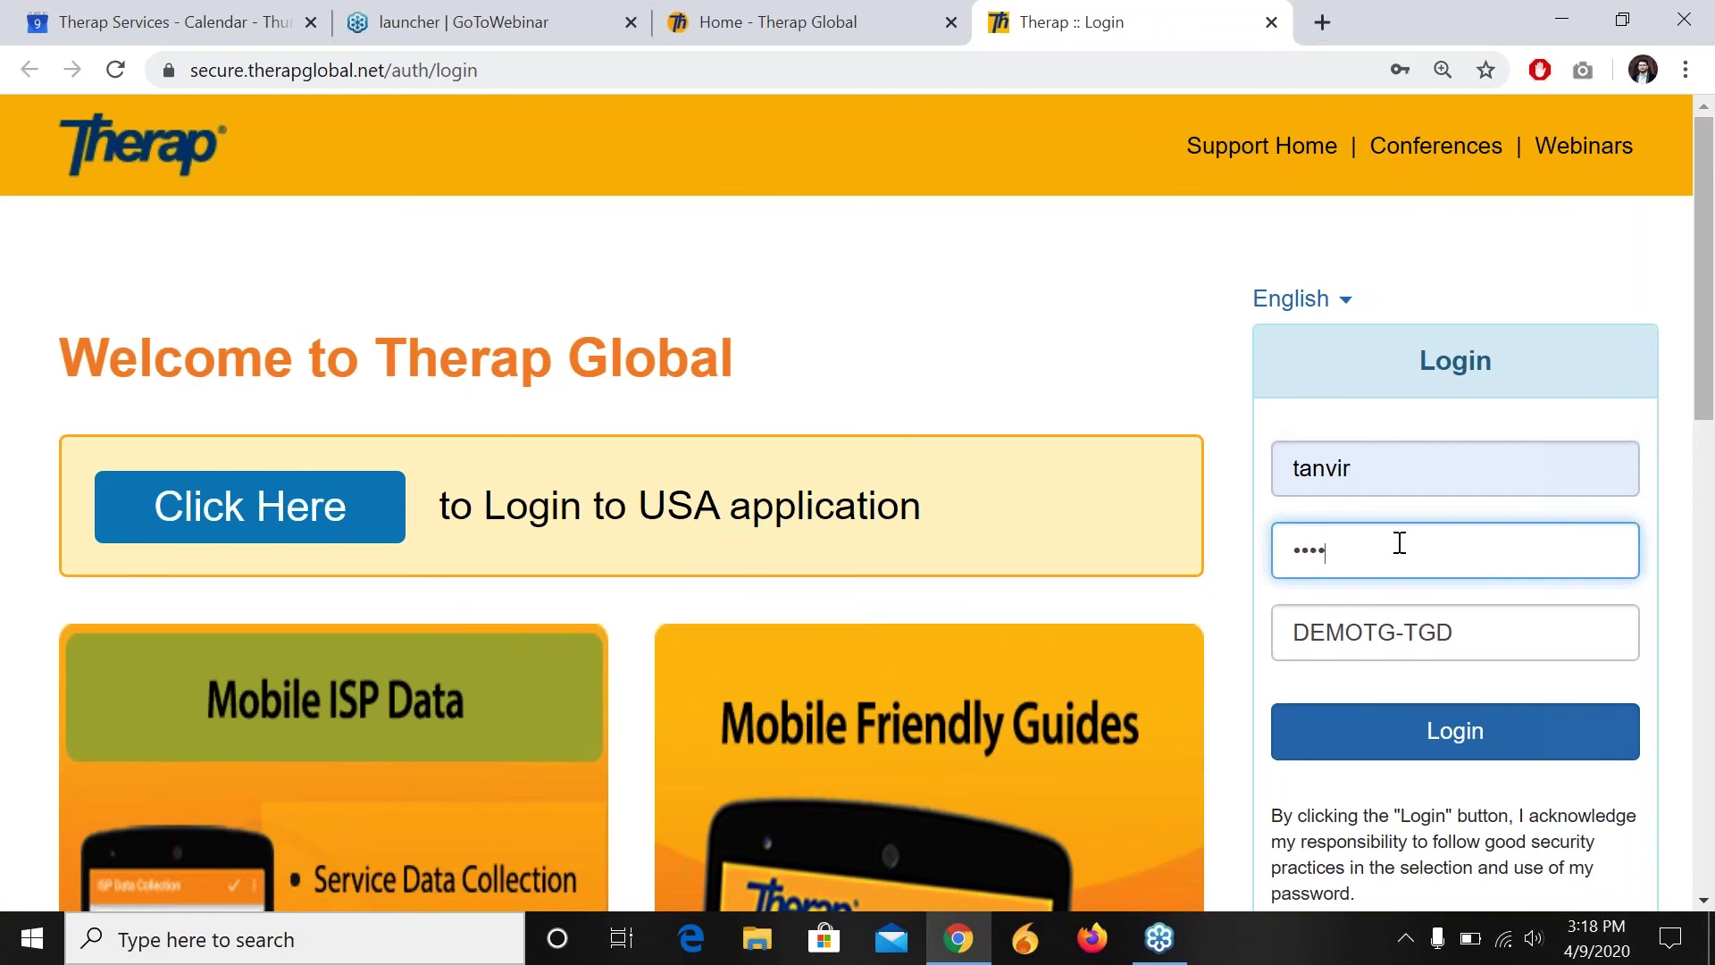
type("•••")
left_click(1476, 745)
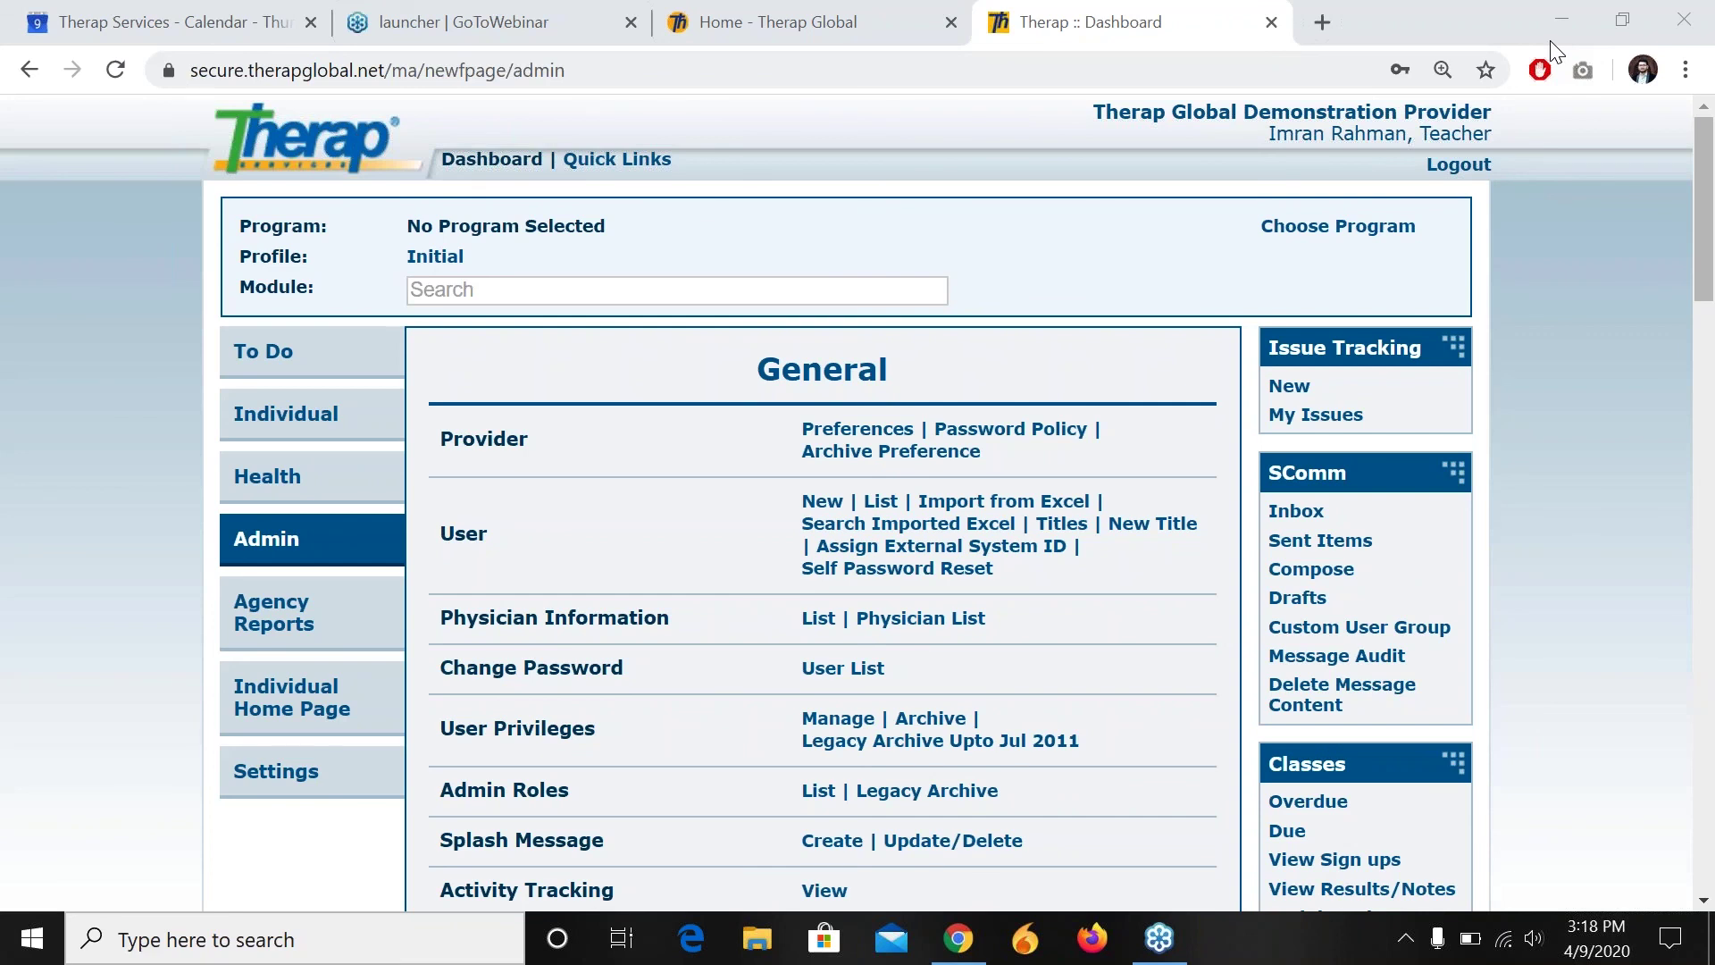
Step: View the Report Library under the agency-wide reports and search for reports with the input tag T-log
left_click(308, 630)
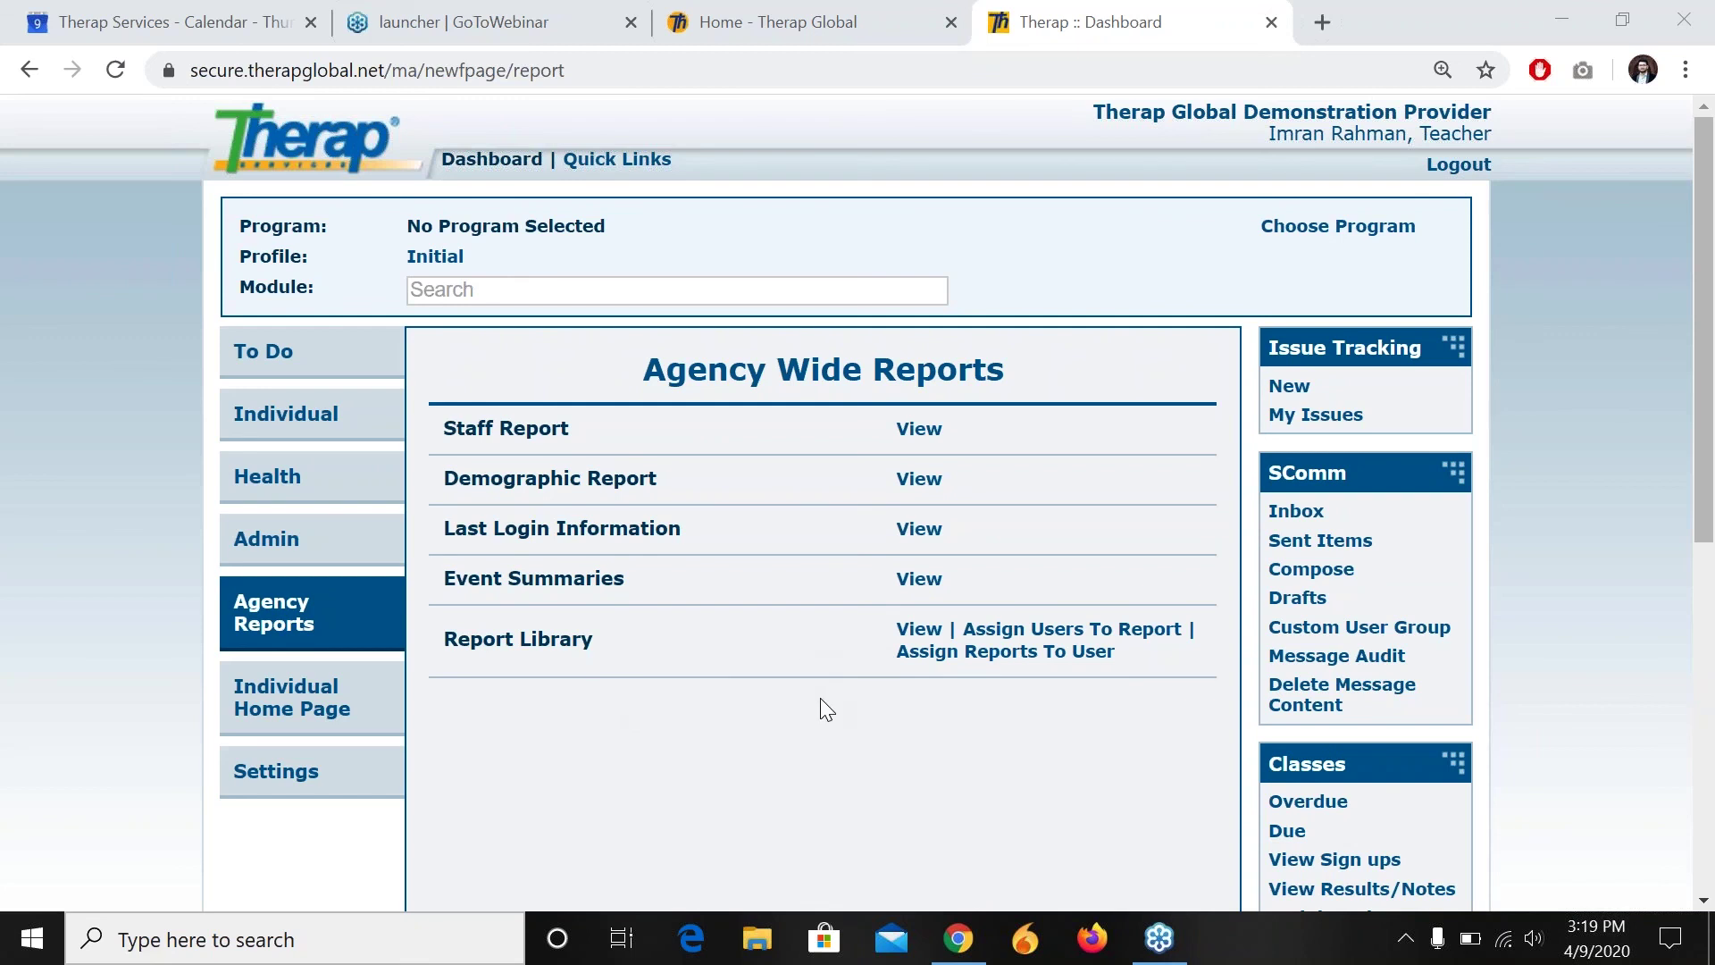
left_click(918, 630)
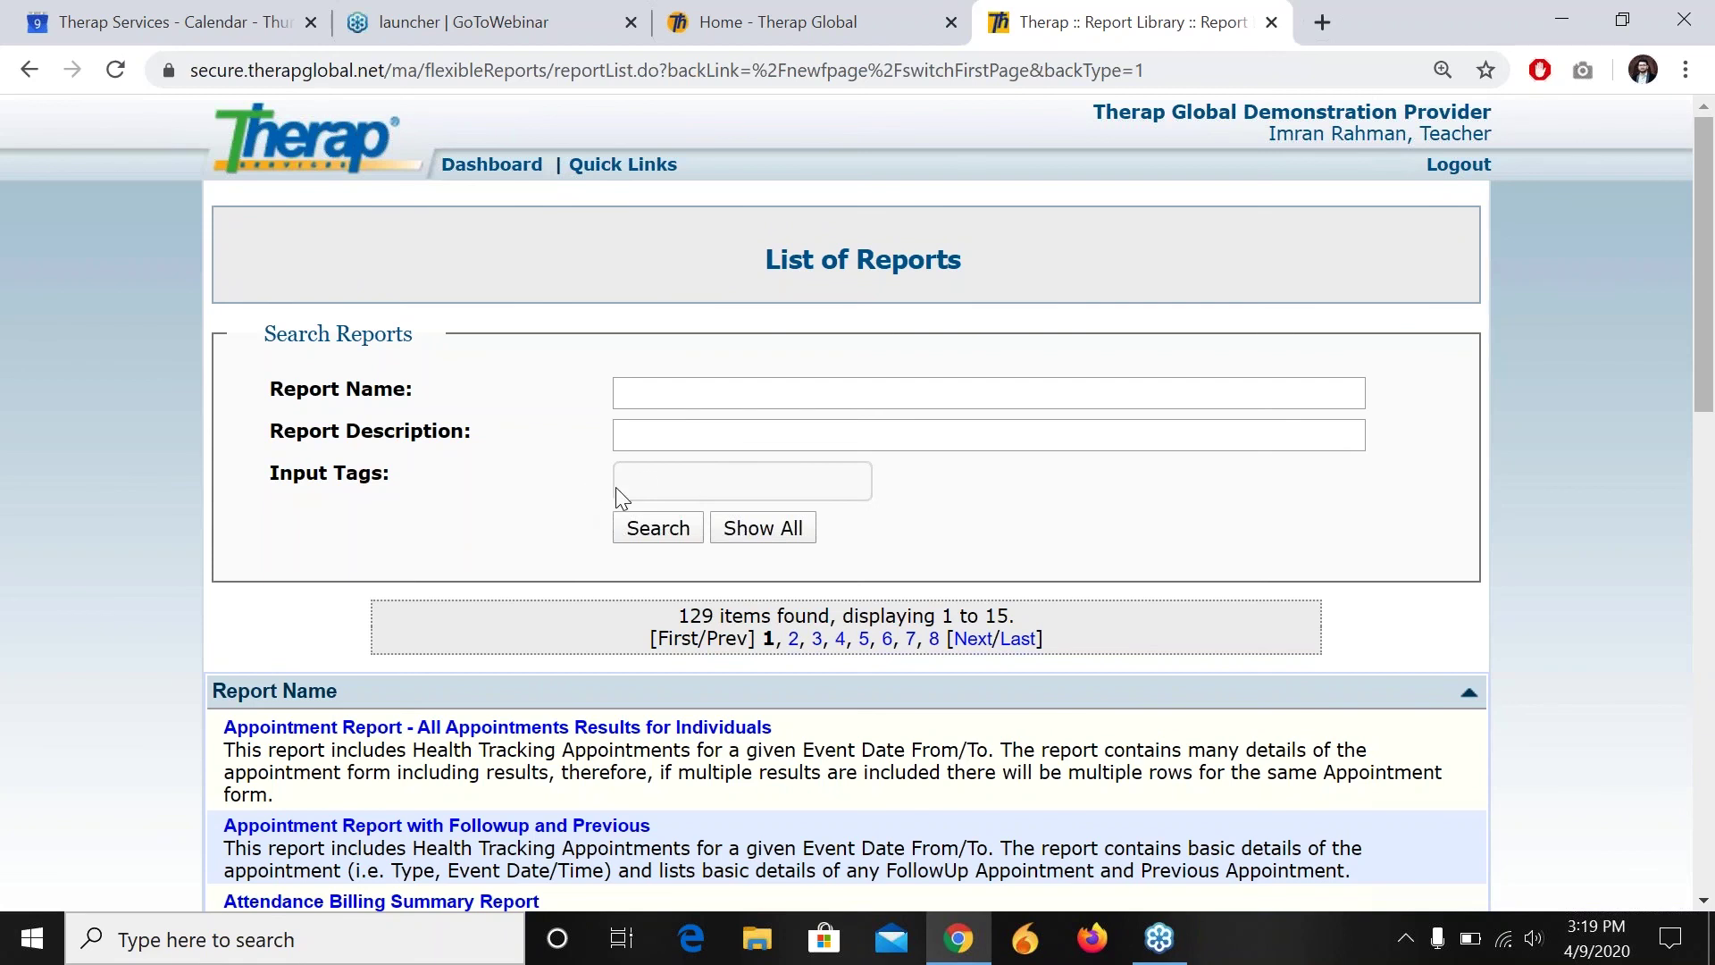
type("T-log")
left_click(645, 541)
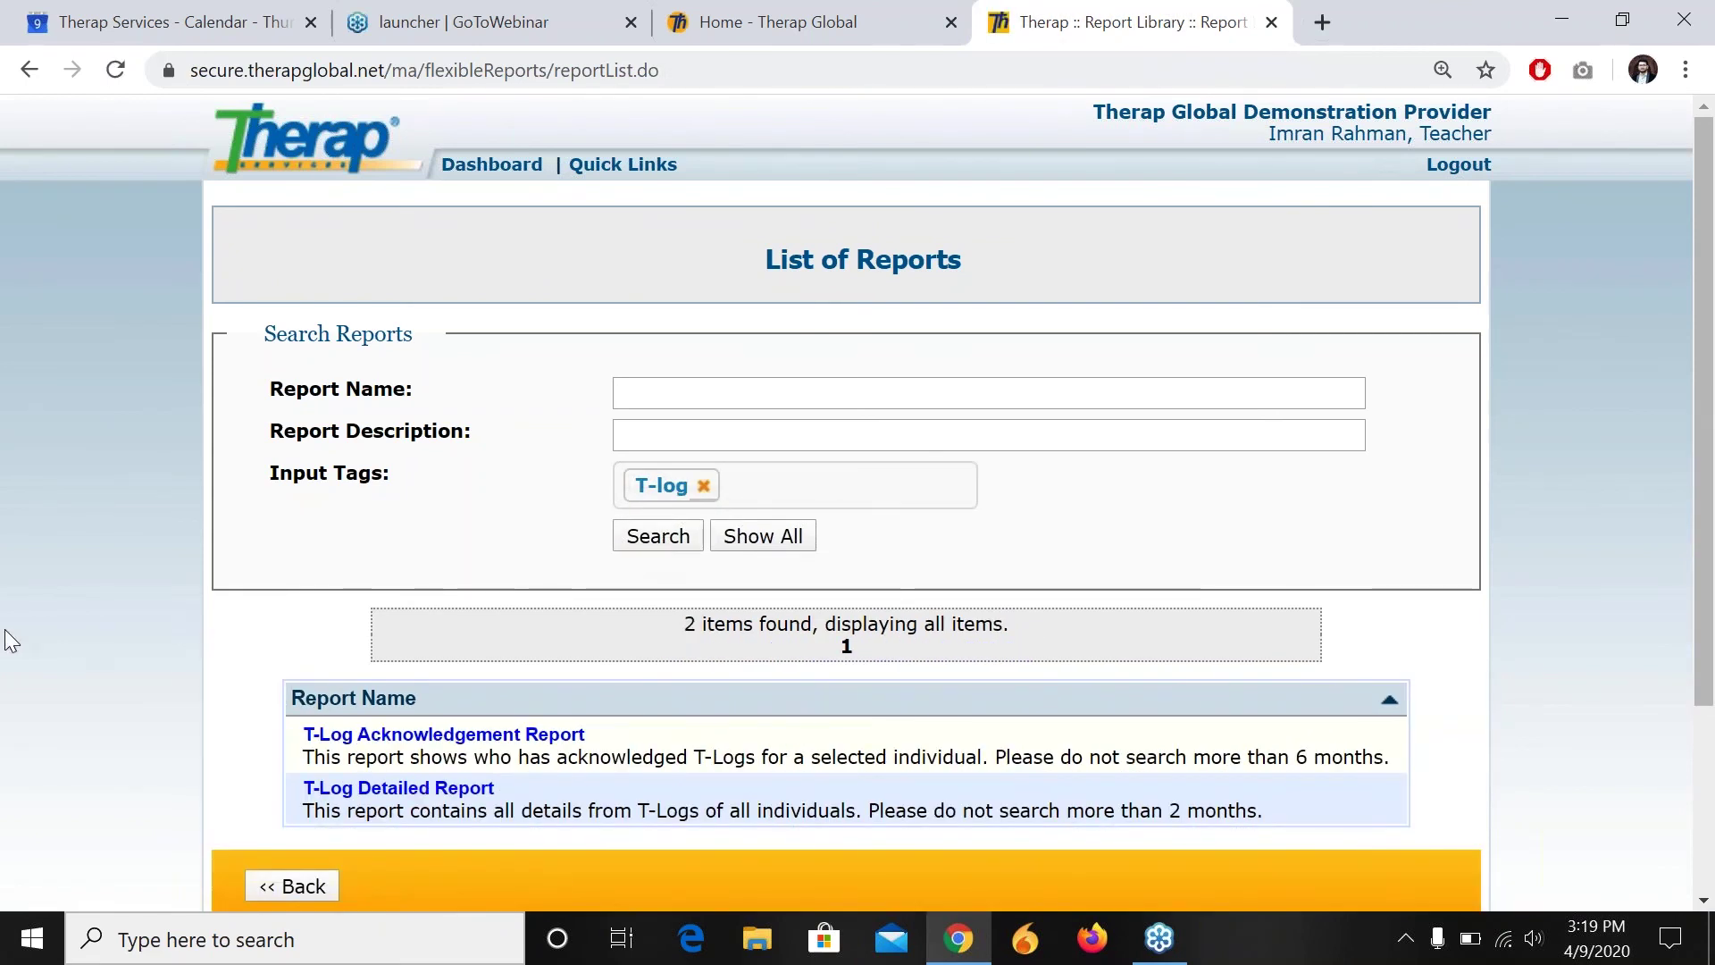
Step: Open the T-Log Detailed Report from the list of reports
scroll(10, 641, "down", 1)
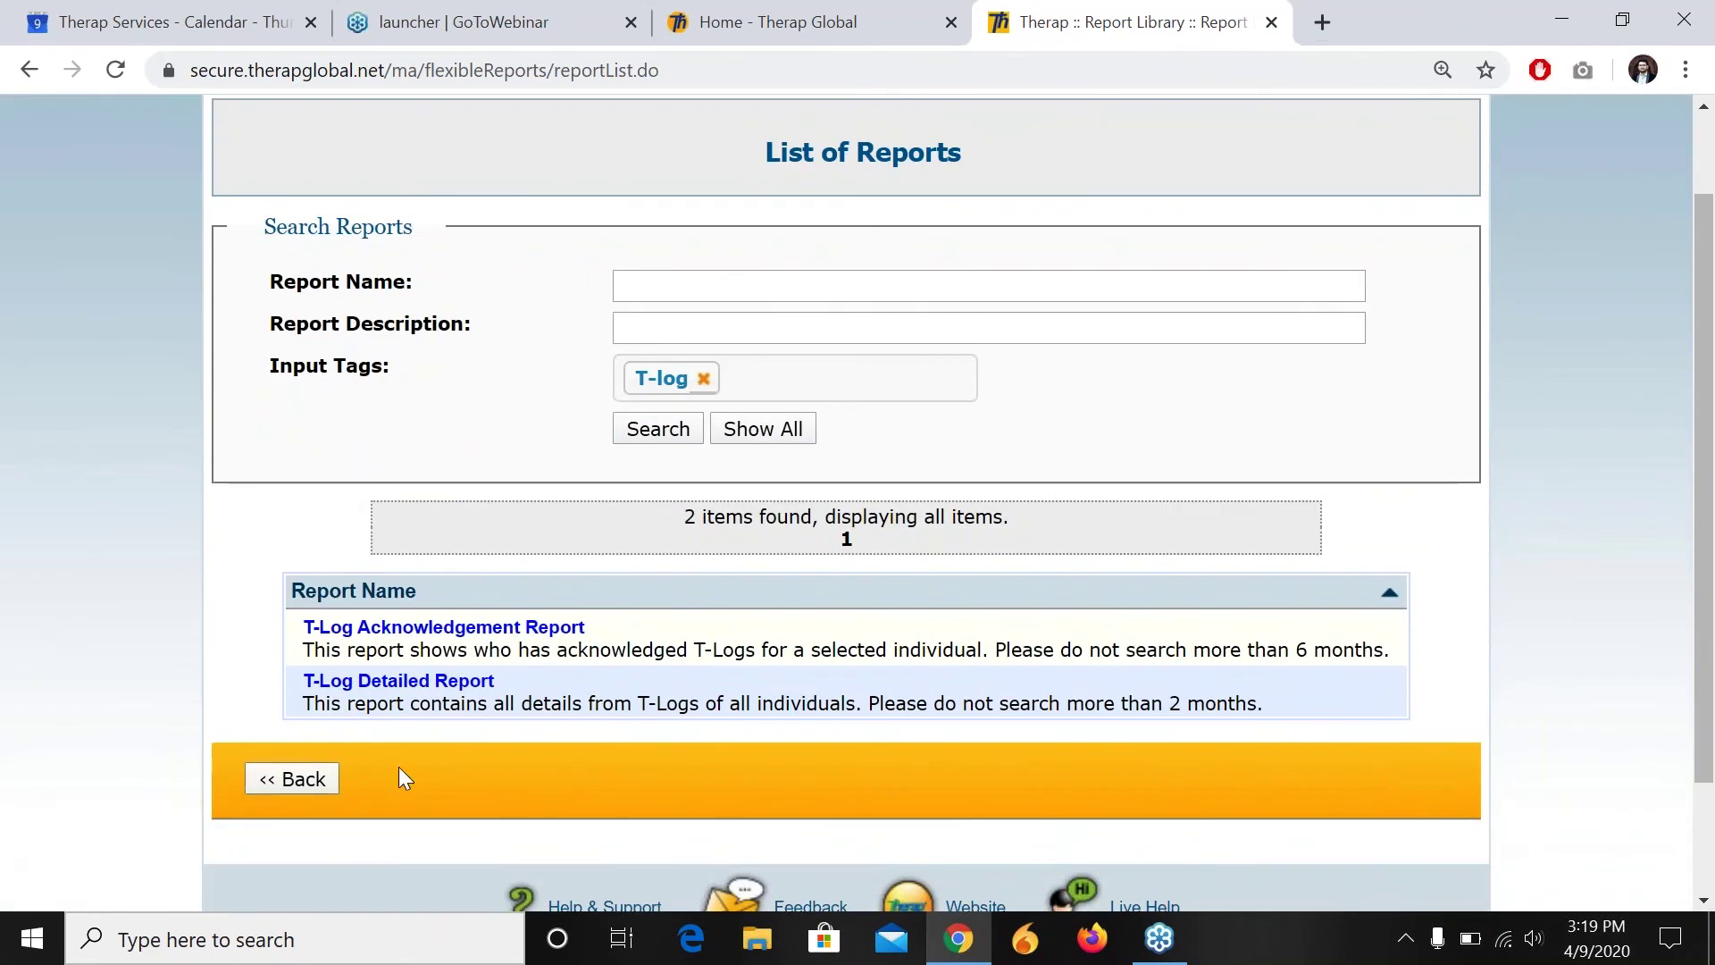
scroll(621, 742, "down", 1)
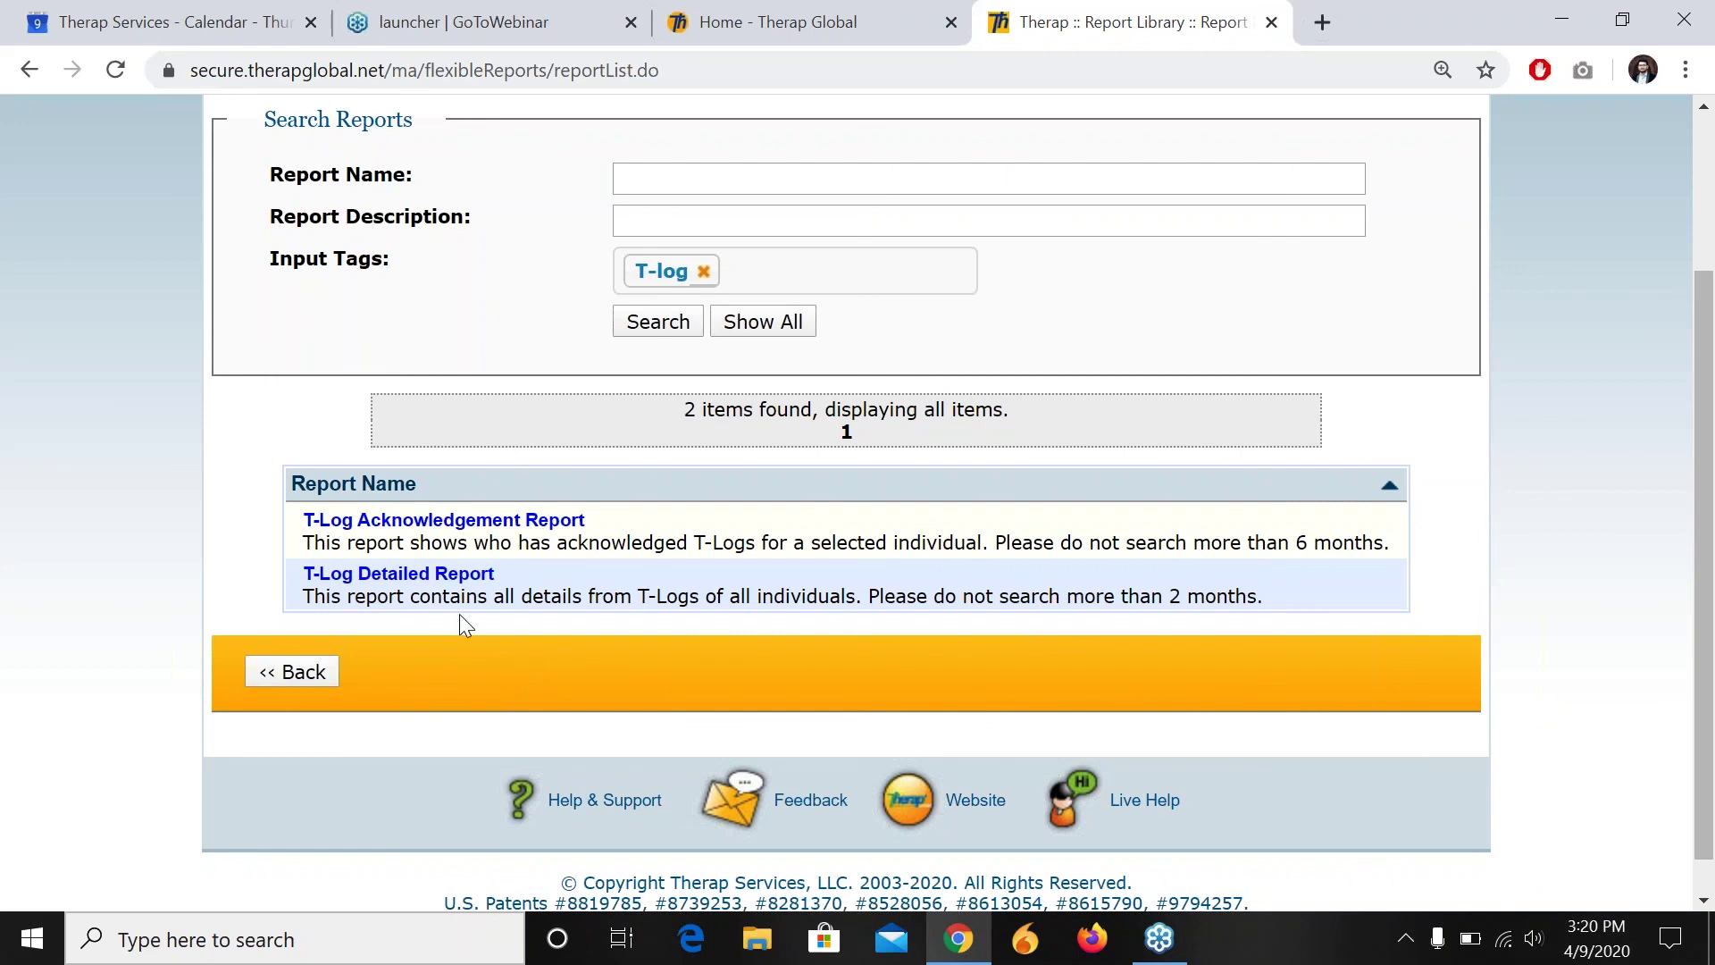
left_click(465, 576)
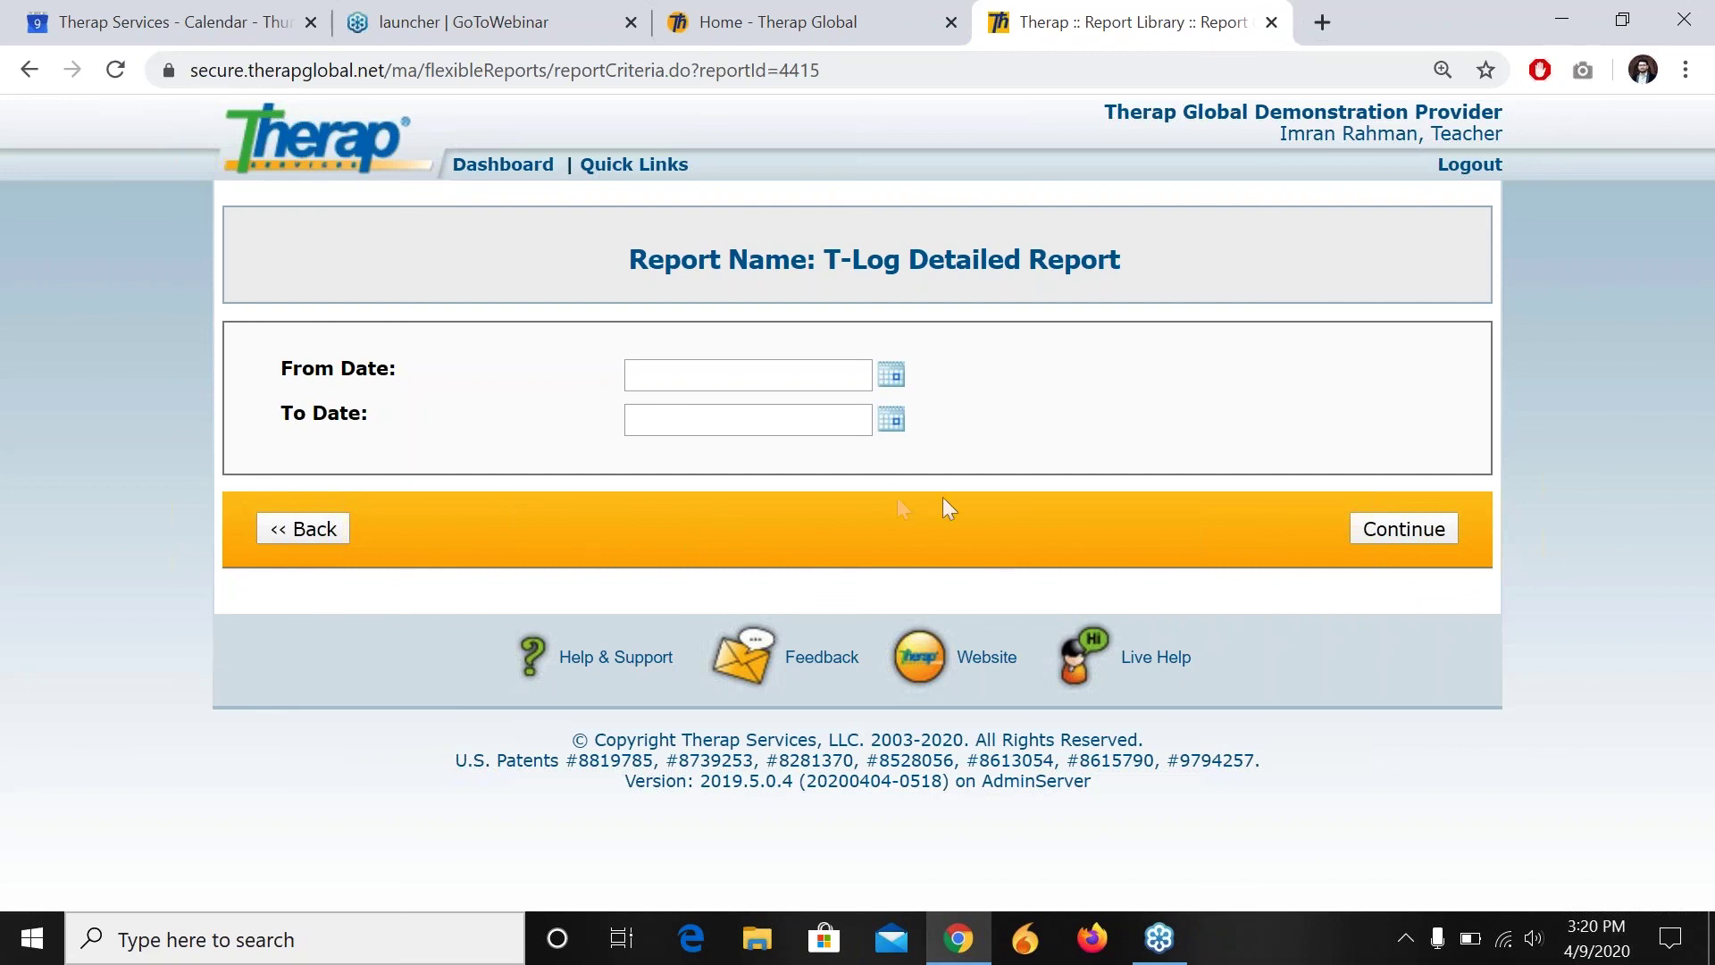
Step: Set the From Date of the T-Log Detailed Report to 11/01/2019 using the calendar
left_click(893, 377)
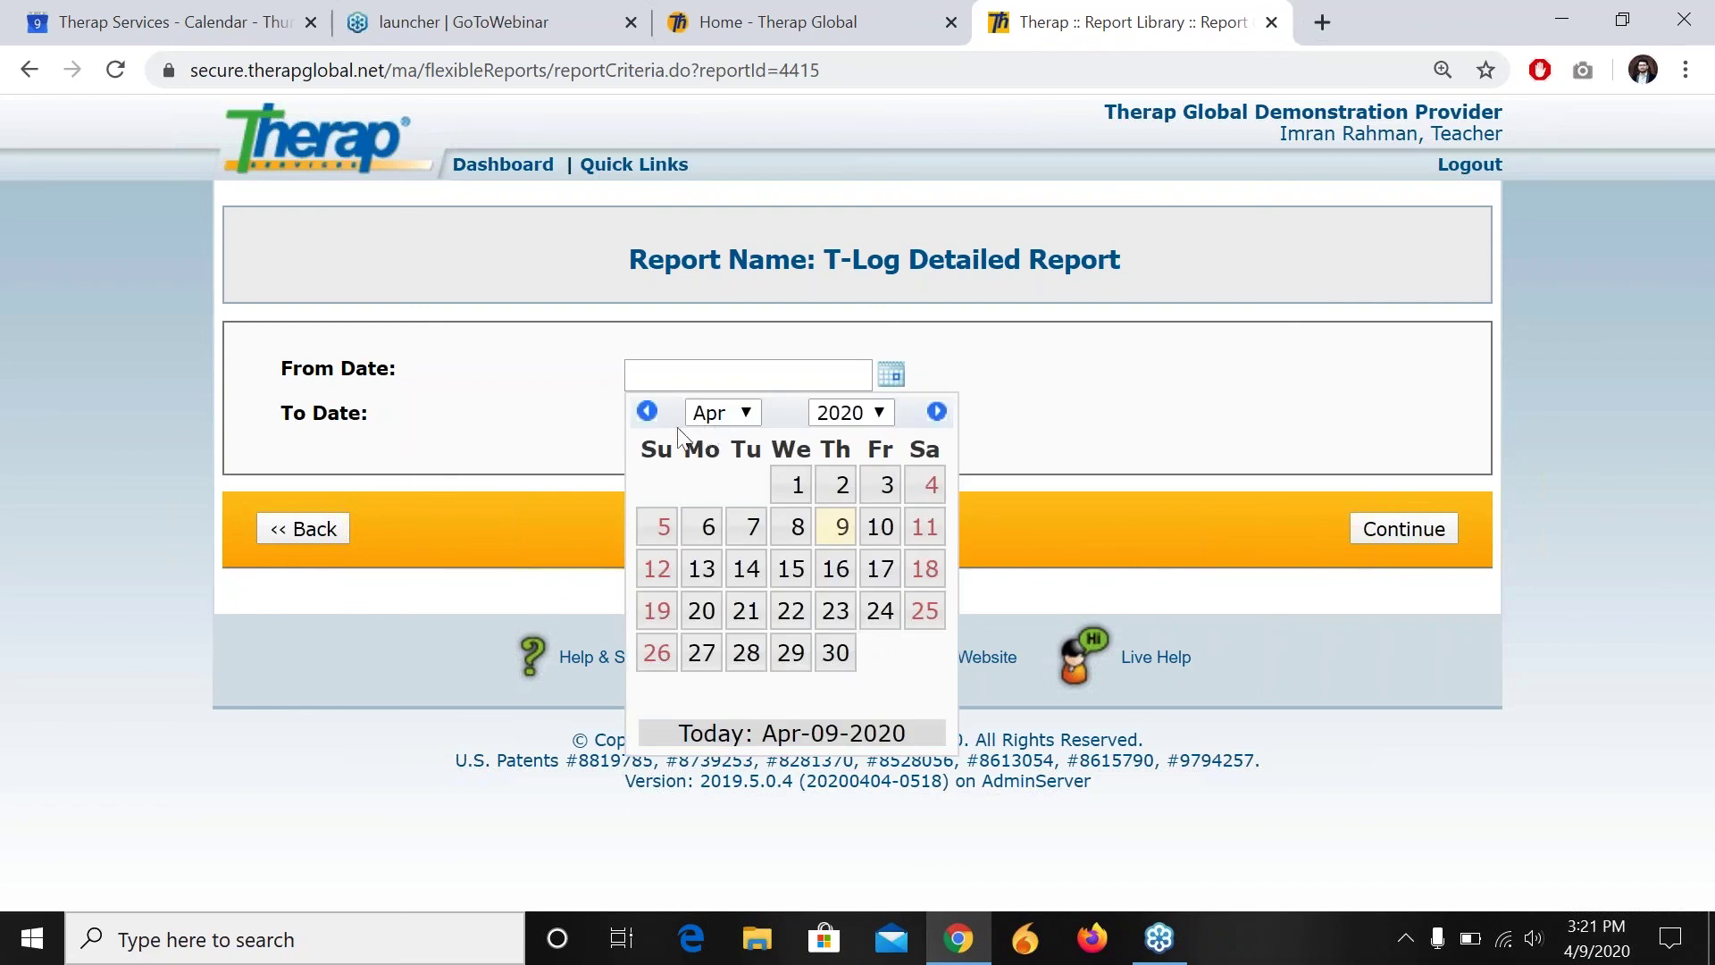
left_click(648, 412)
left_click(649, 413)
left_click(649, 413)
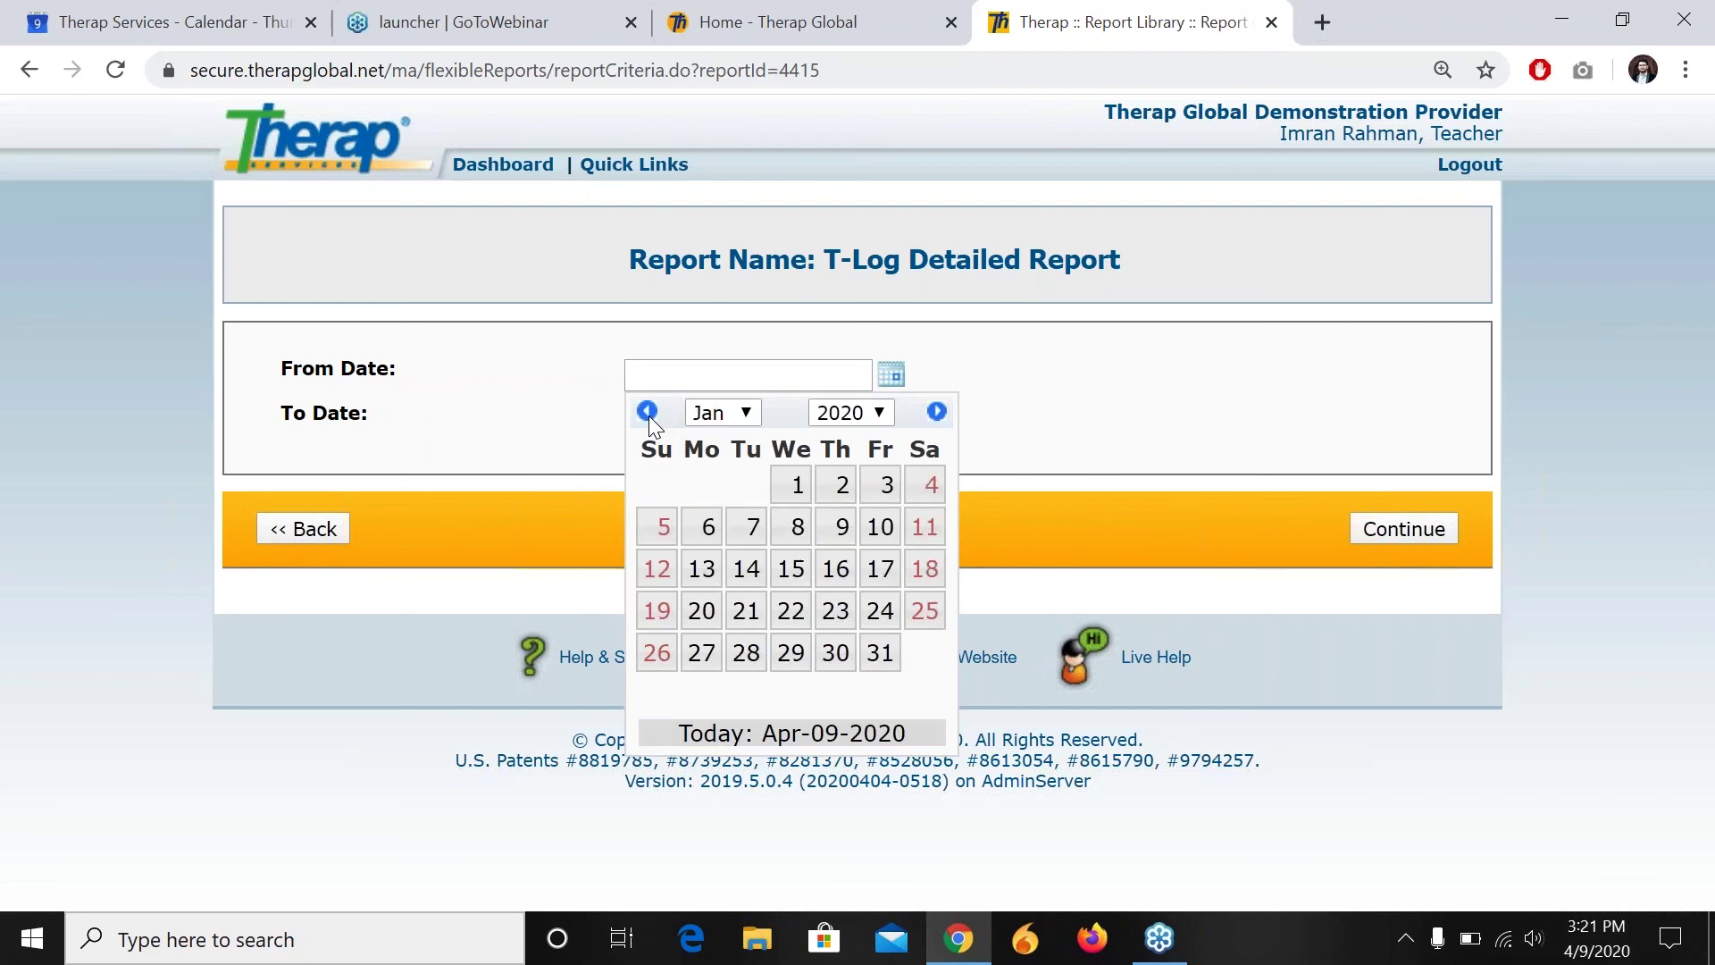
left_click(649, 413)
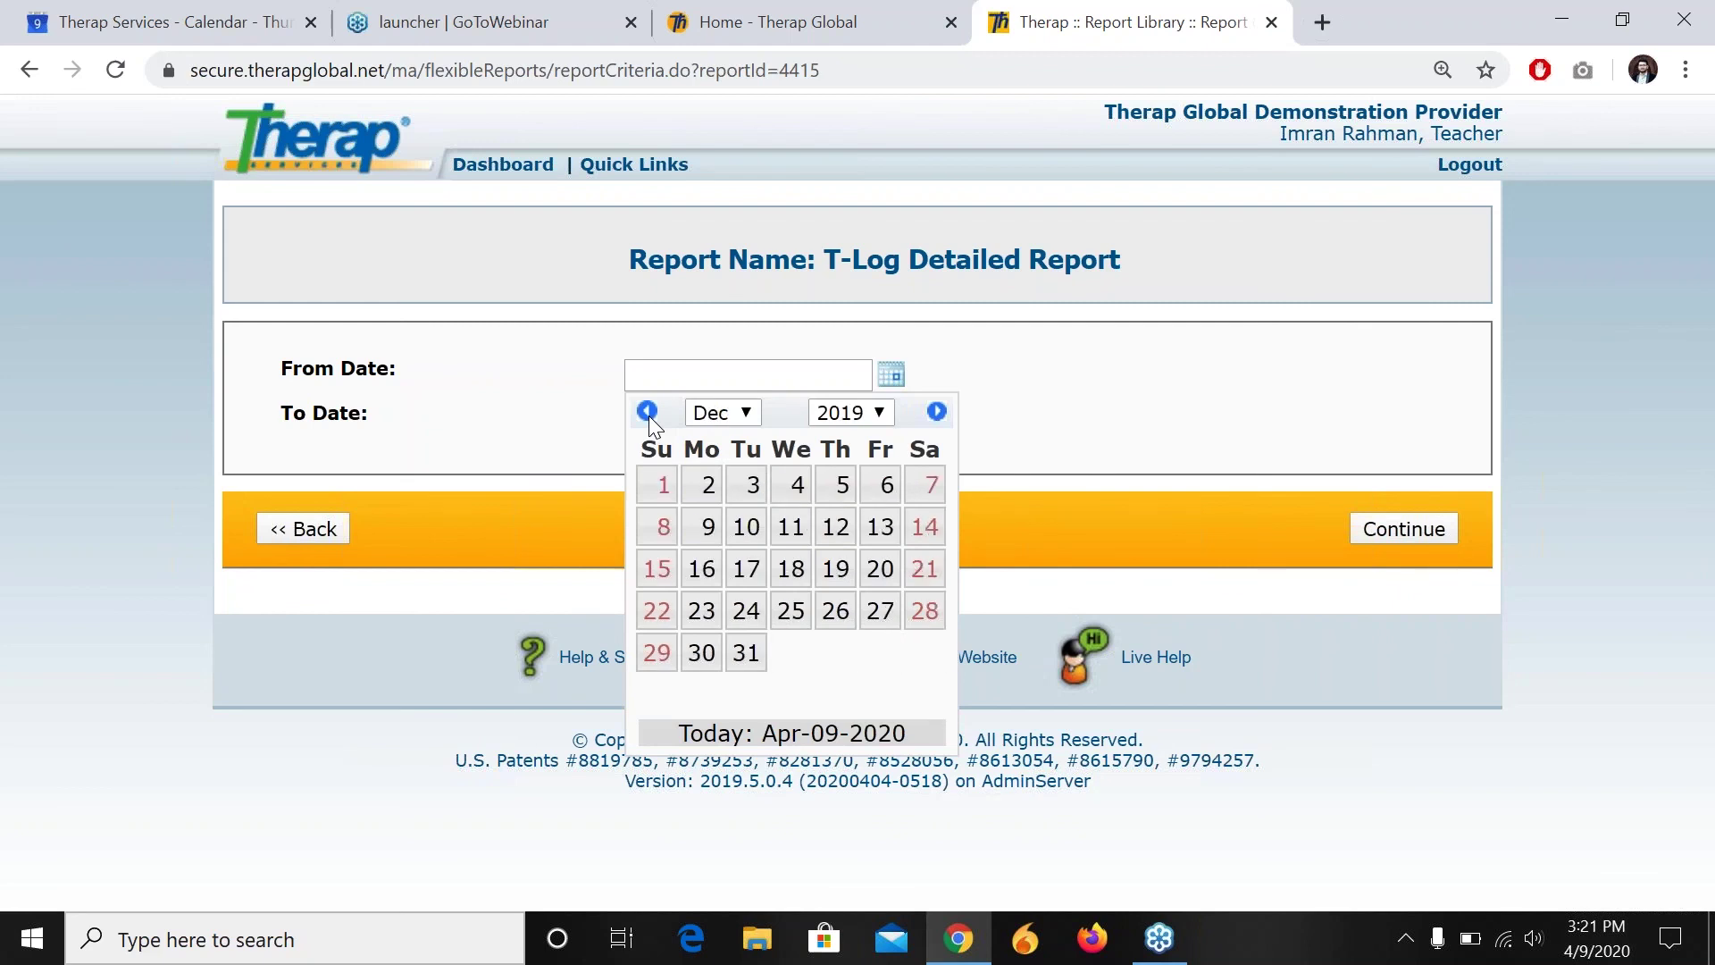
left_click(648, 413)
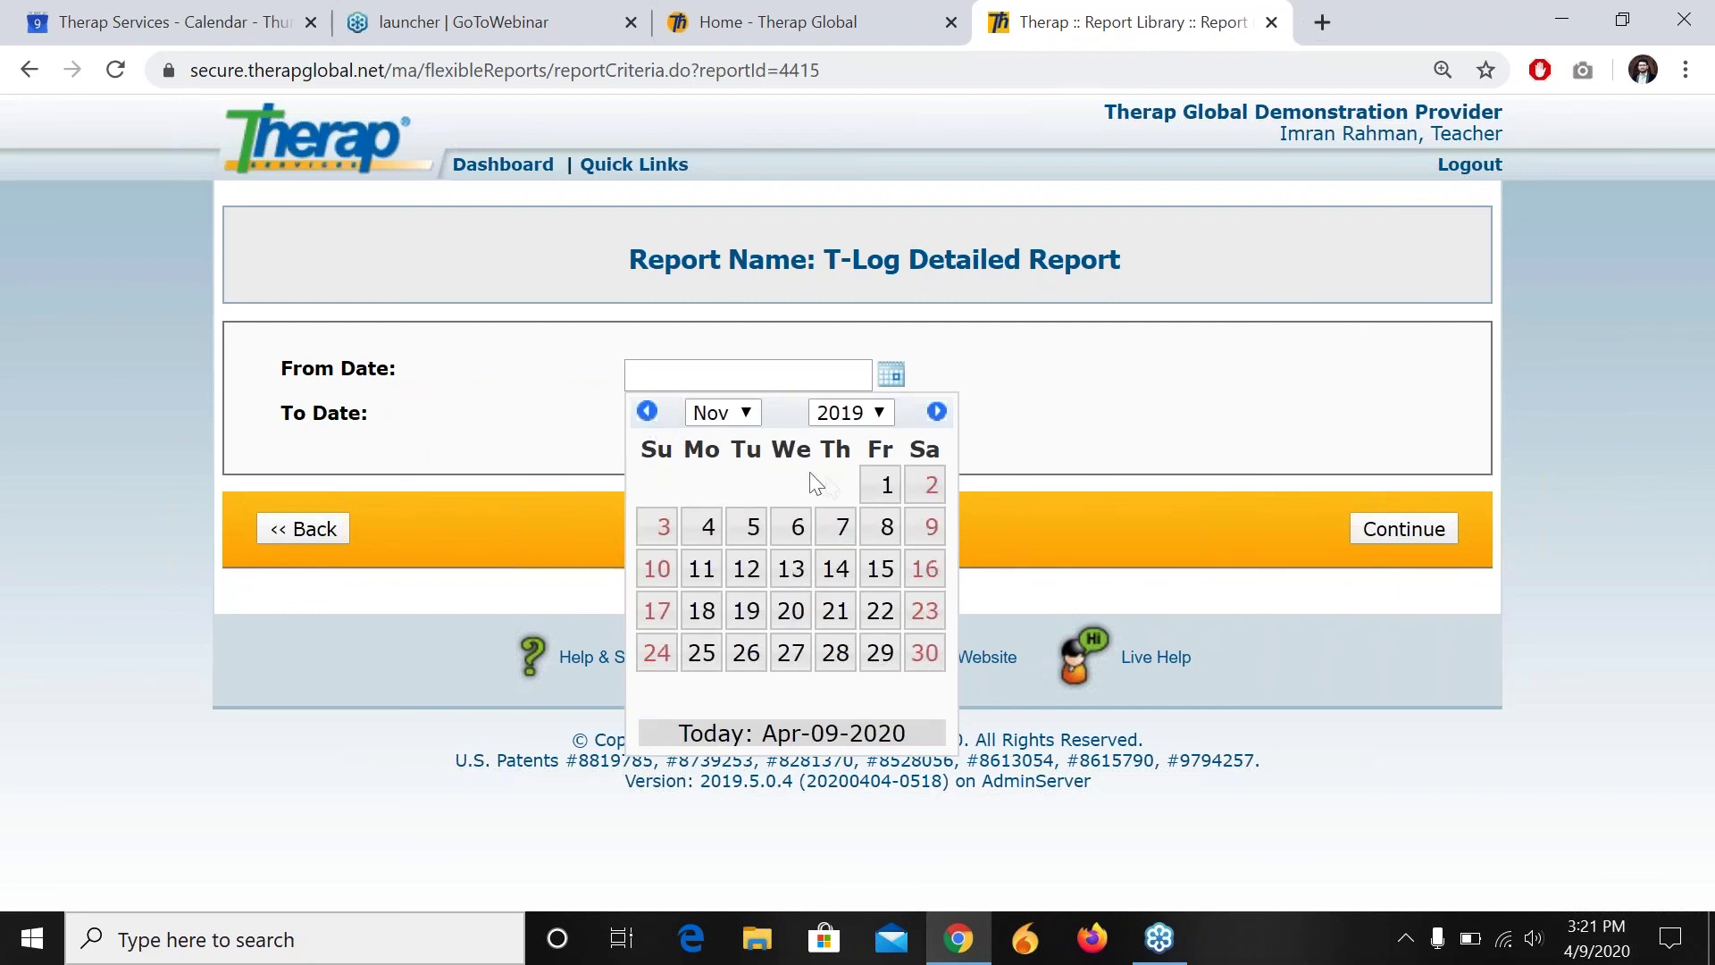
left_click(880, 492)
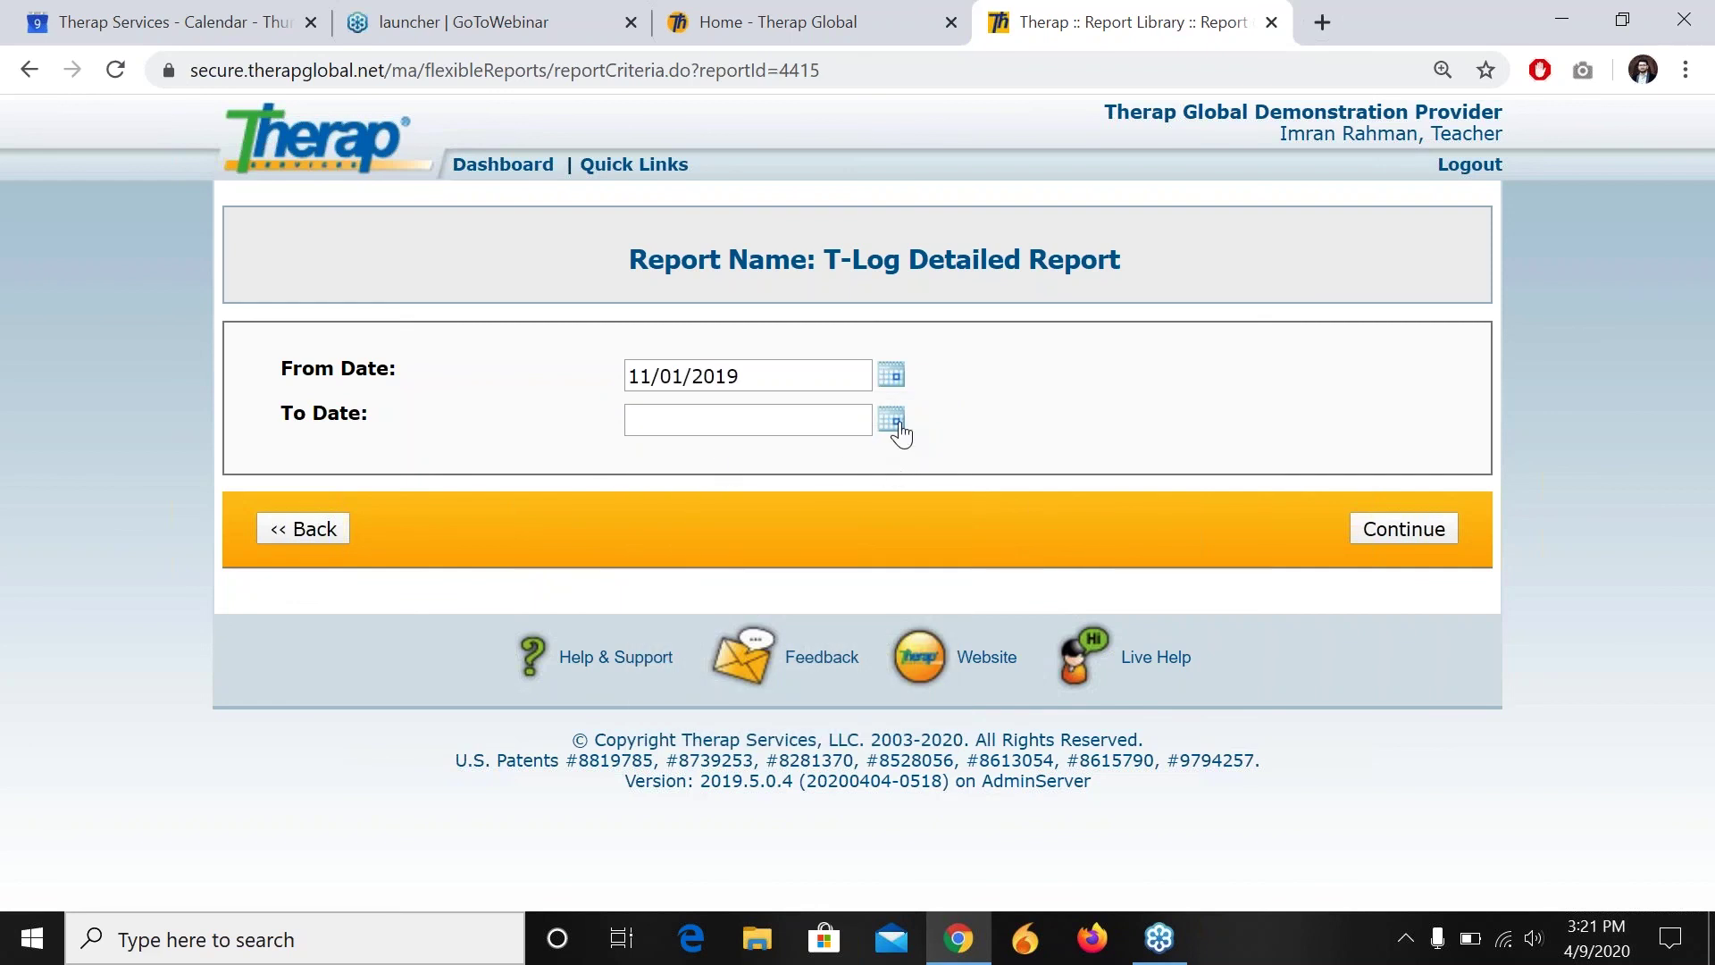
Step: Set the To Date of the T-Log Detailed Report to 12/31/2019 using the calendar
left_click(896, 426)
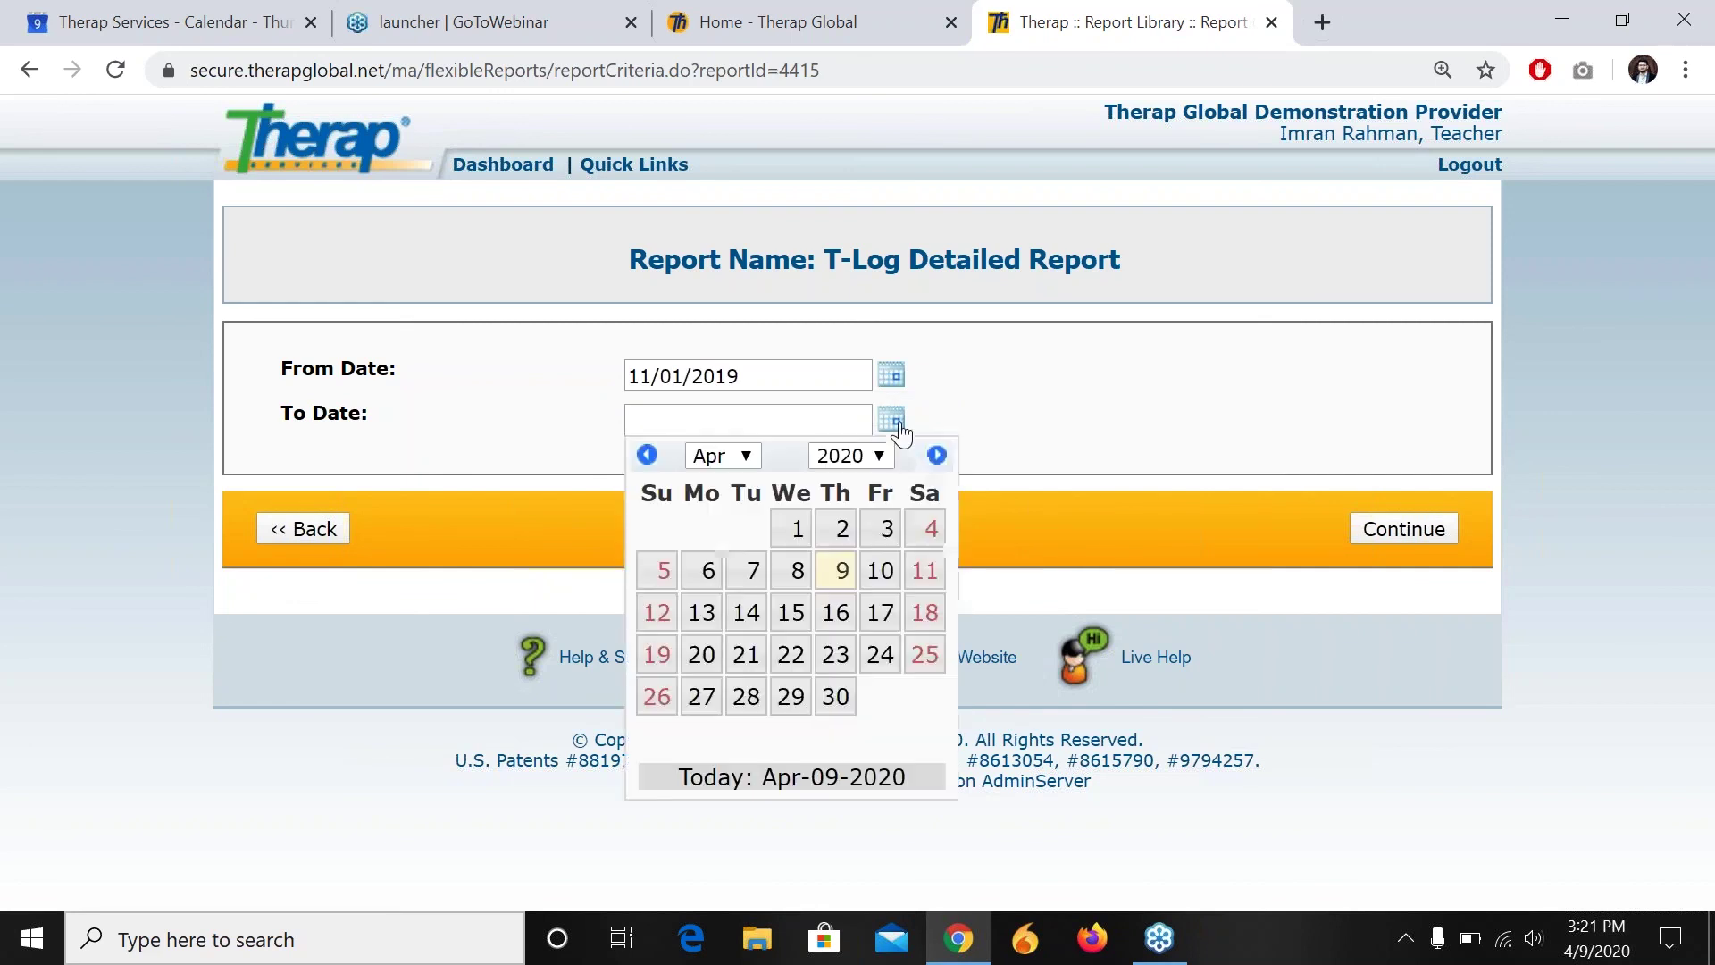
left_click(649, 454)
left_click(648, 454)
left_click(649, 455)
left_click(649, 454)
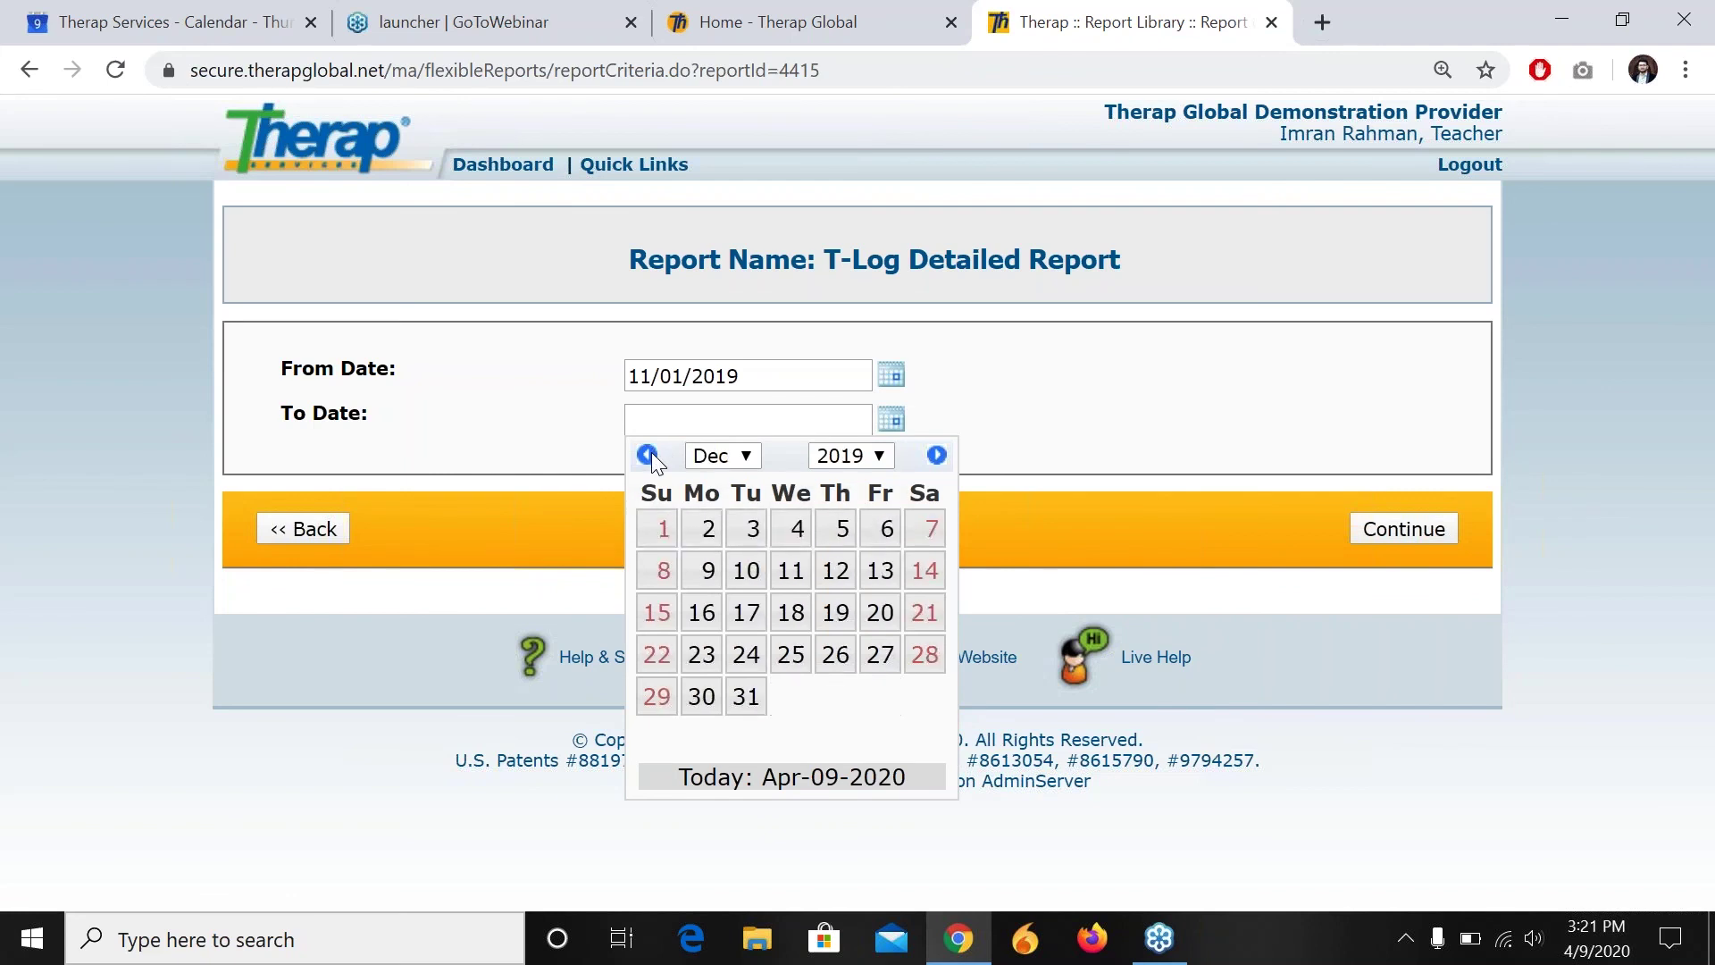
left_click(746, 698)
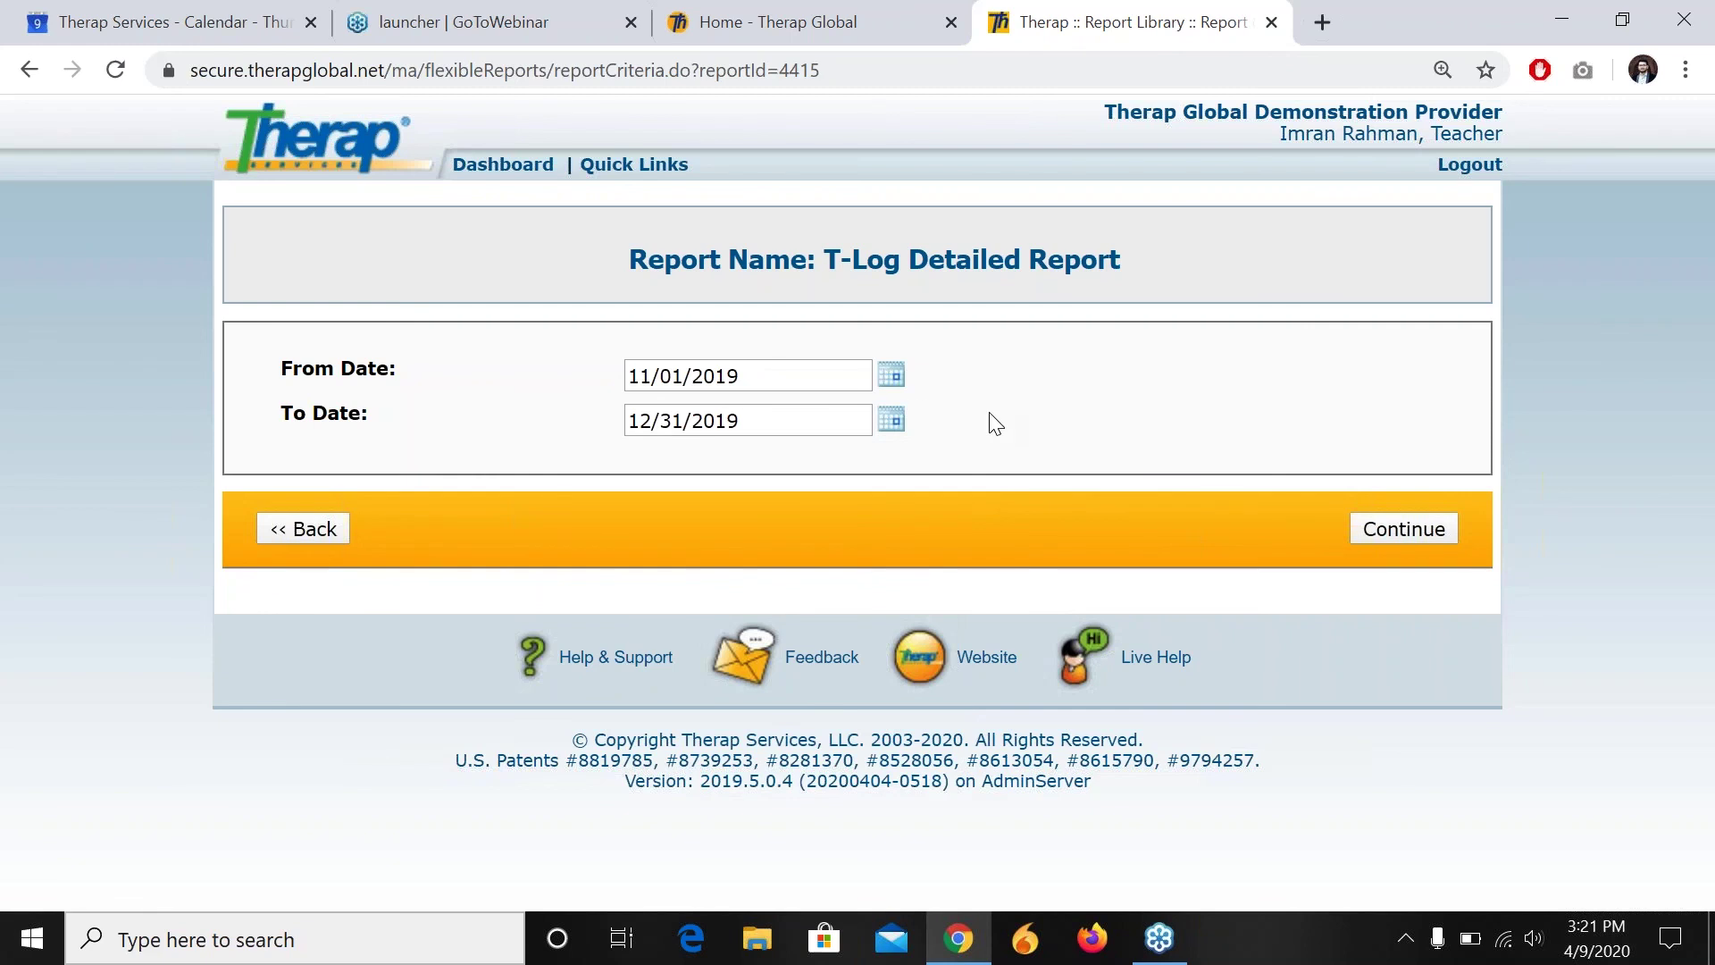
left_click(1601, 21)
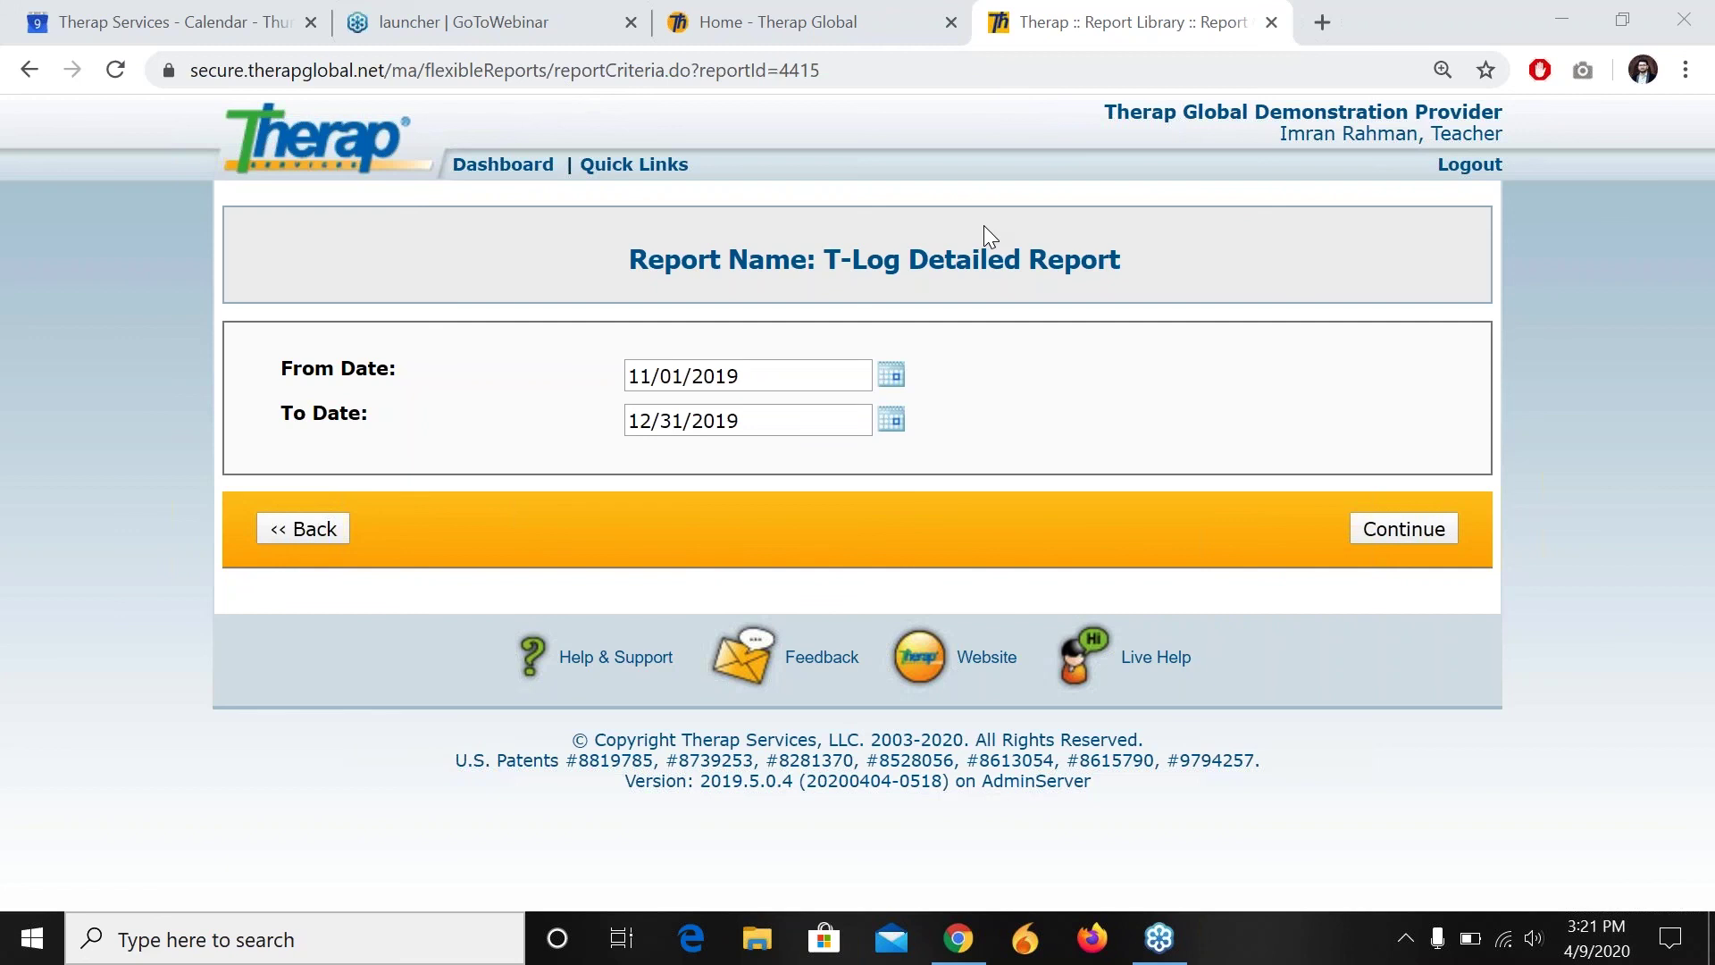
Step: Generate the T-Log Detailed Report for the chosen date range and look over its first entries
left_click(1430, 539)
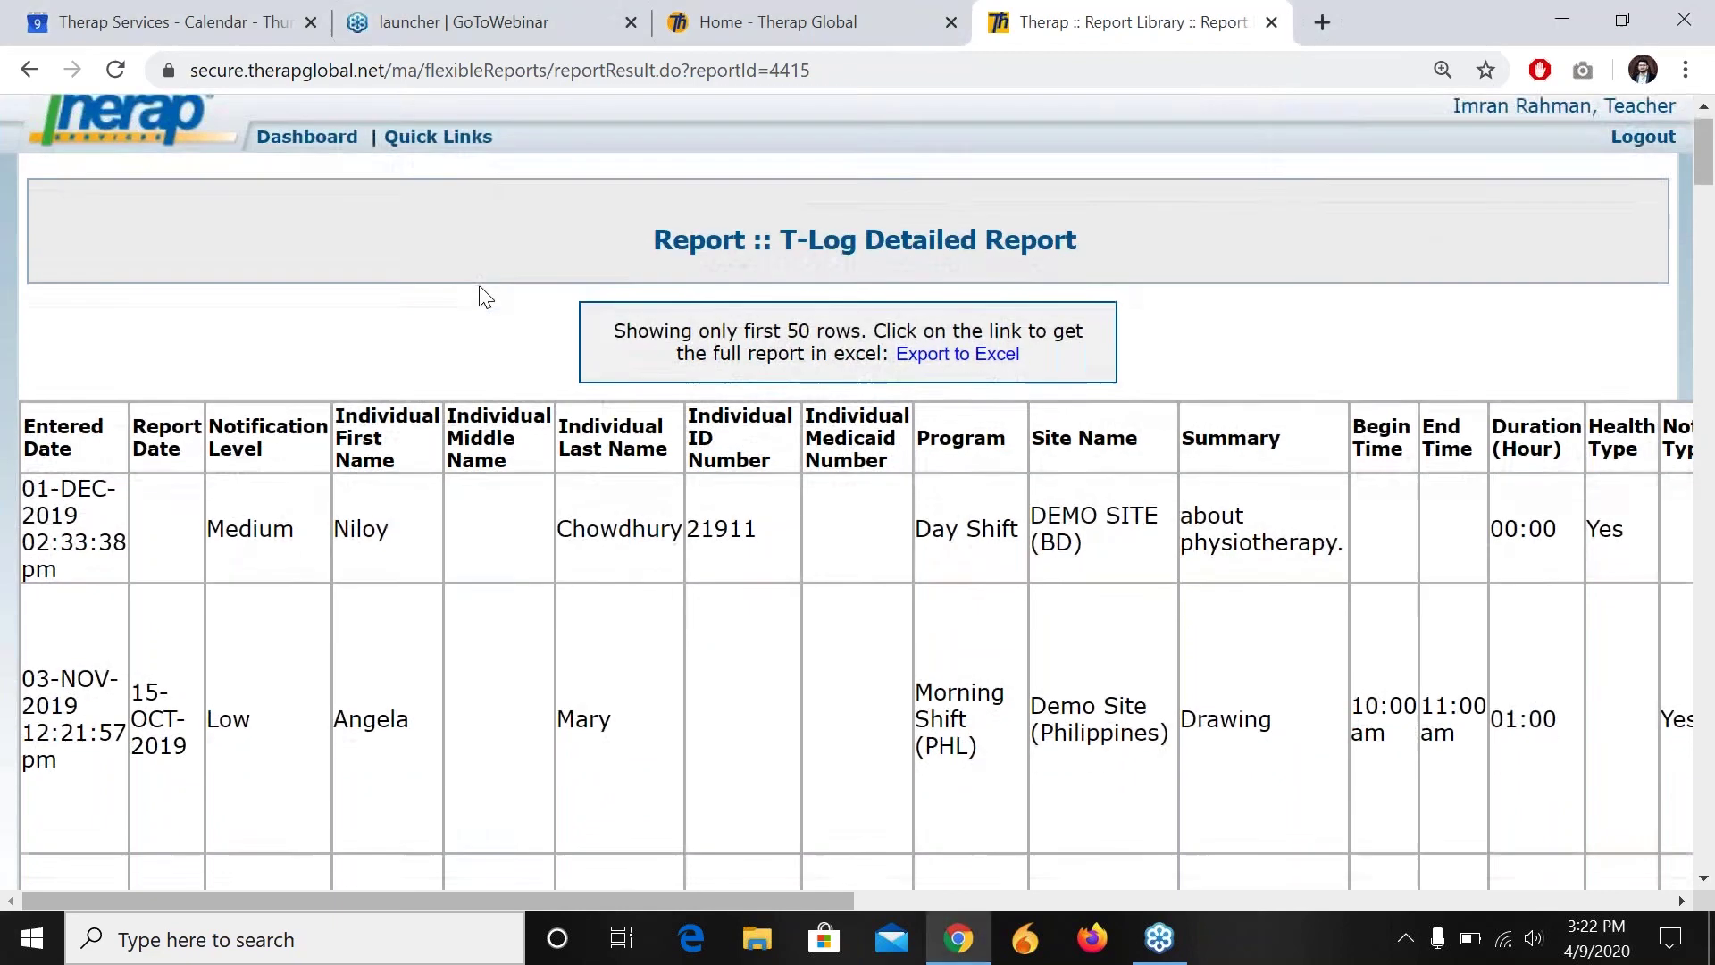
scroll(481, 288, "down", 2)
scroll(858, 492, "down", 1)
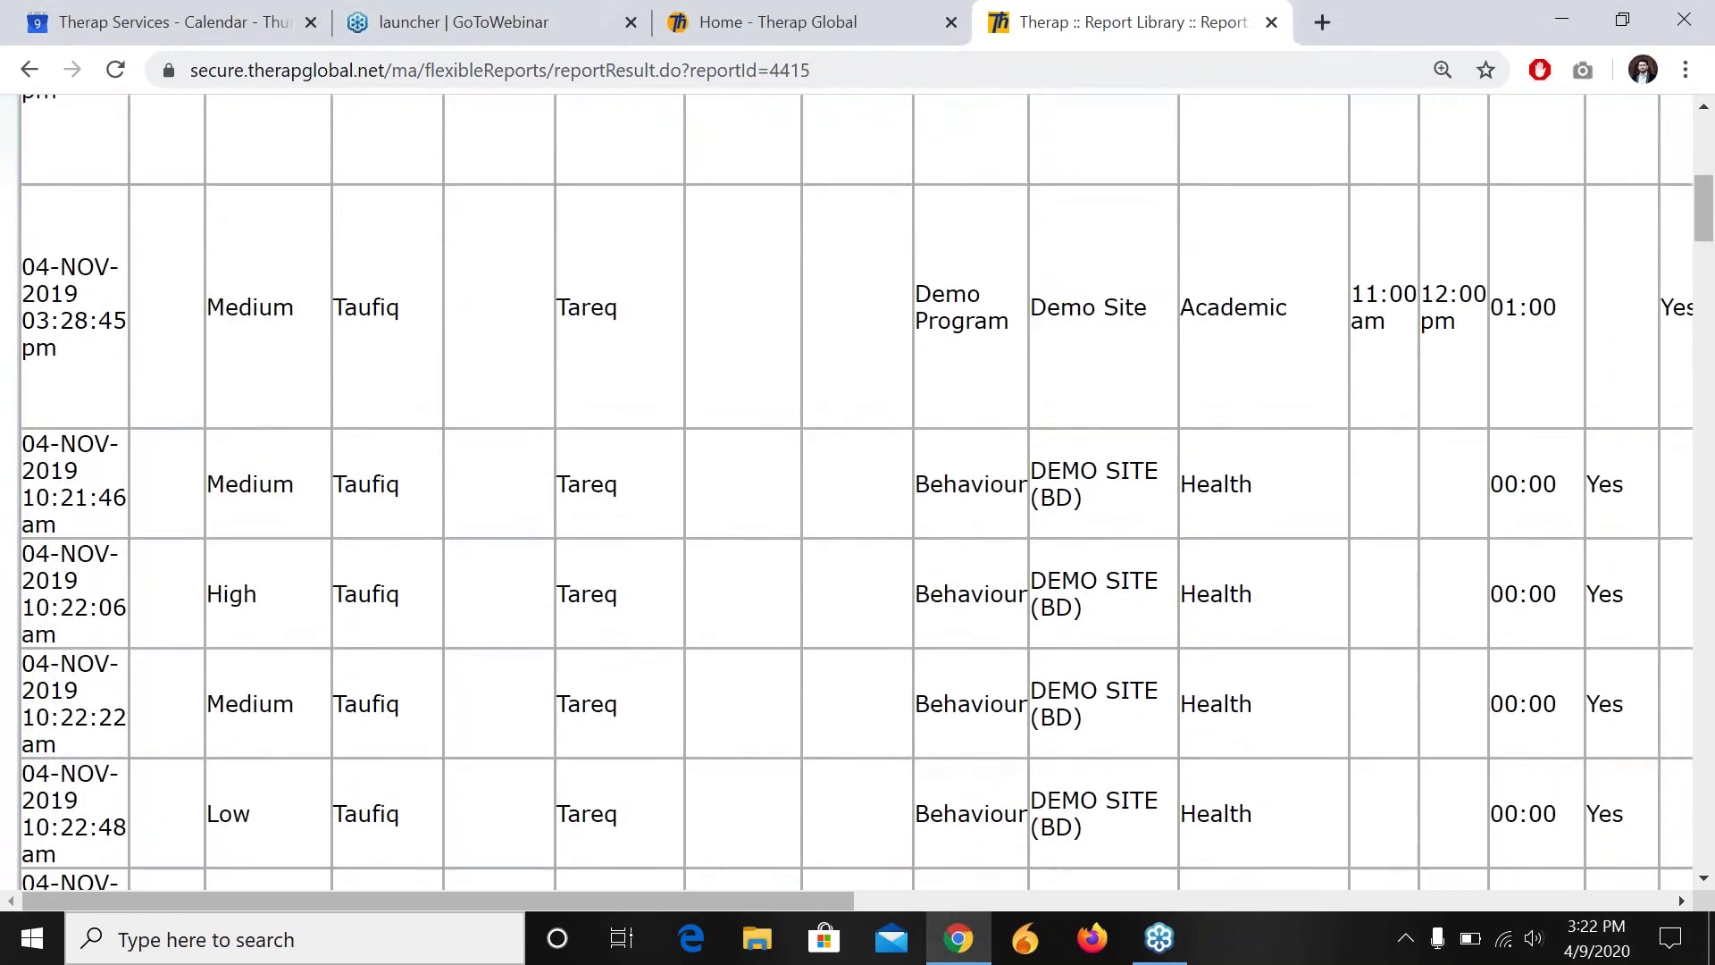
scroll(857, 492, "up", 4)
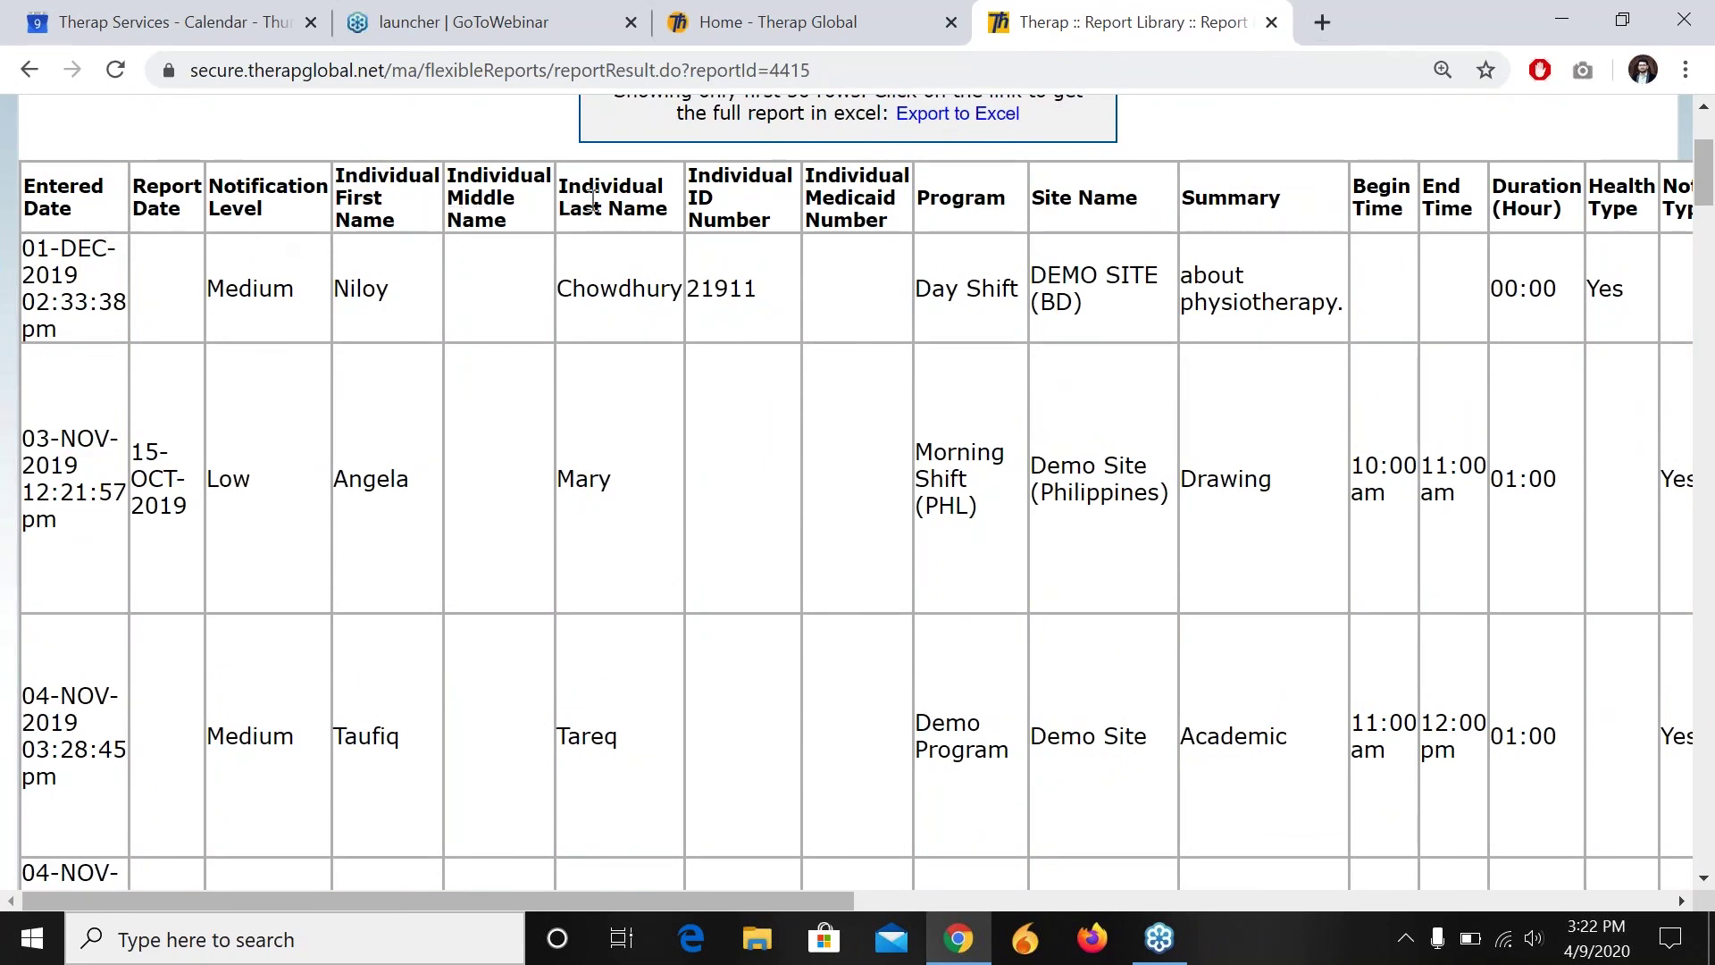
Step: Examine the remaining columns of the generated report, across to the Updated Date and Updated By fields
scroll(501, 214, "right", 5)
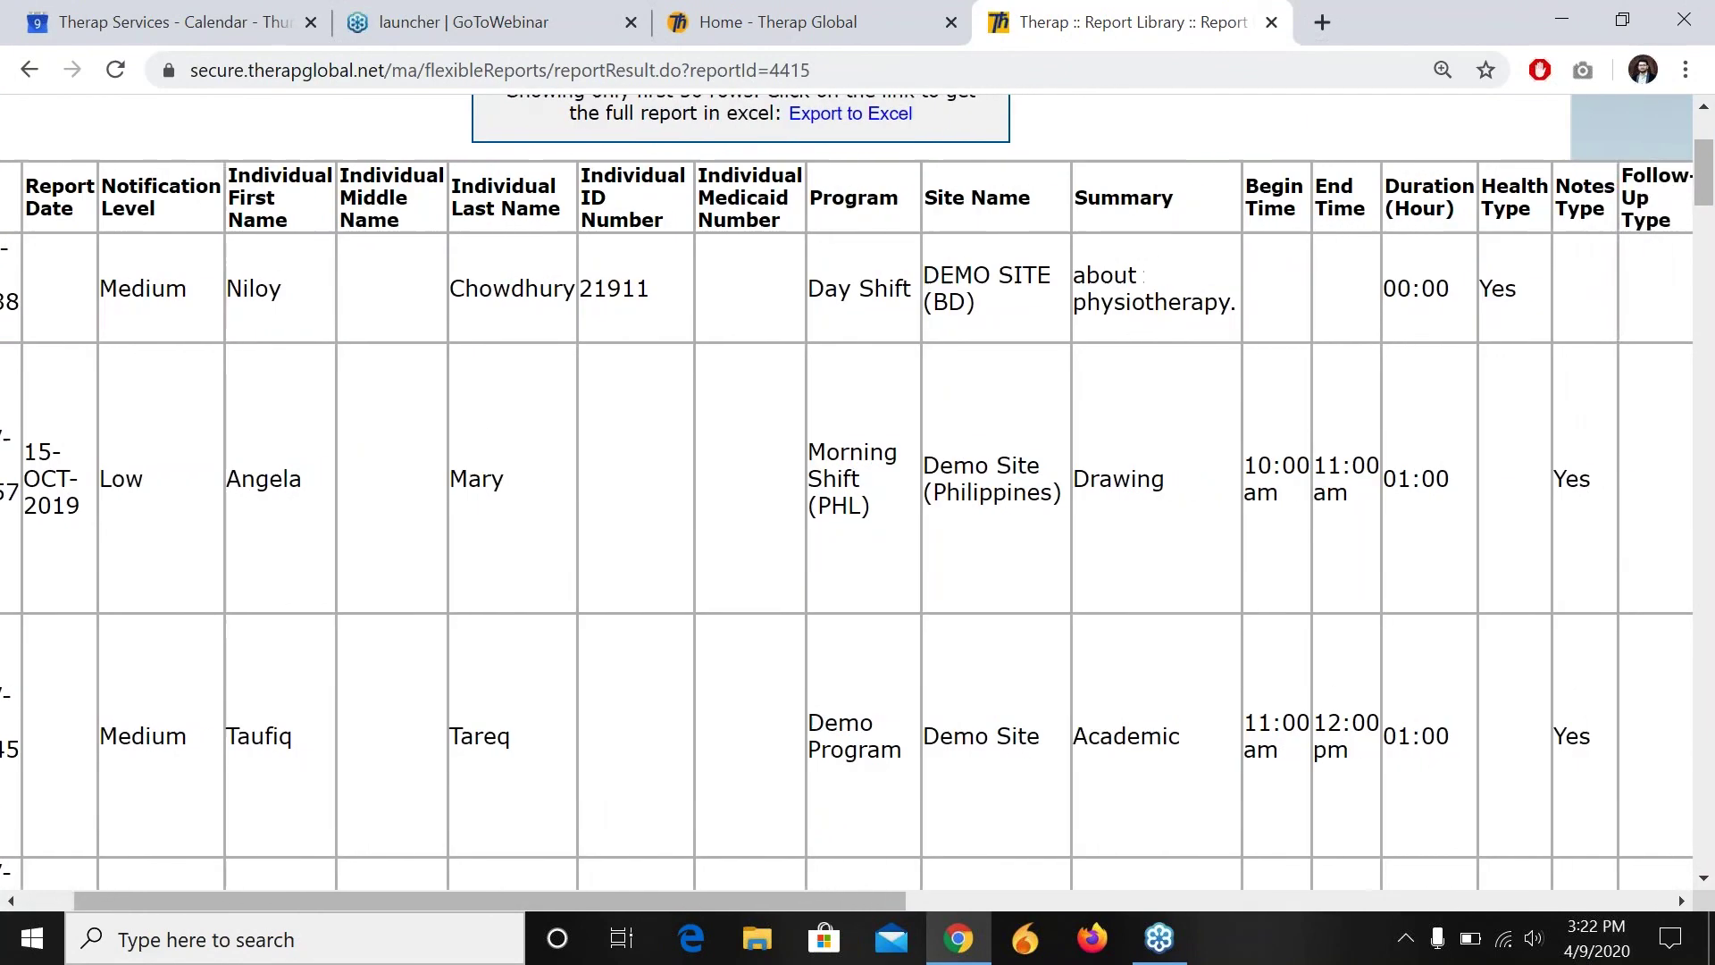
scroll(847, 500, "right", 3)
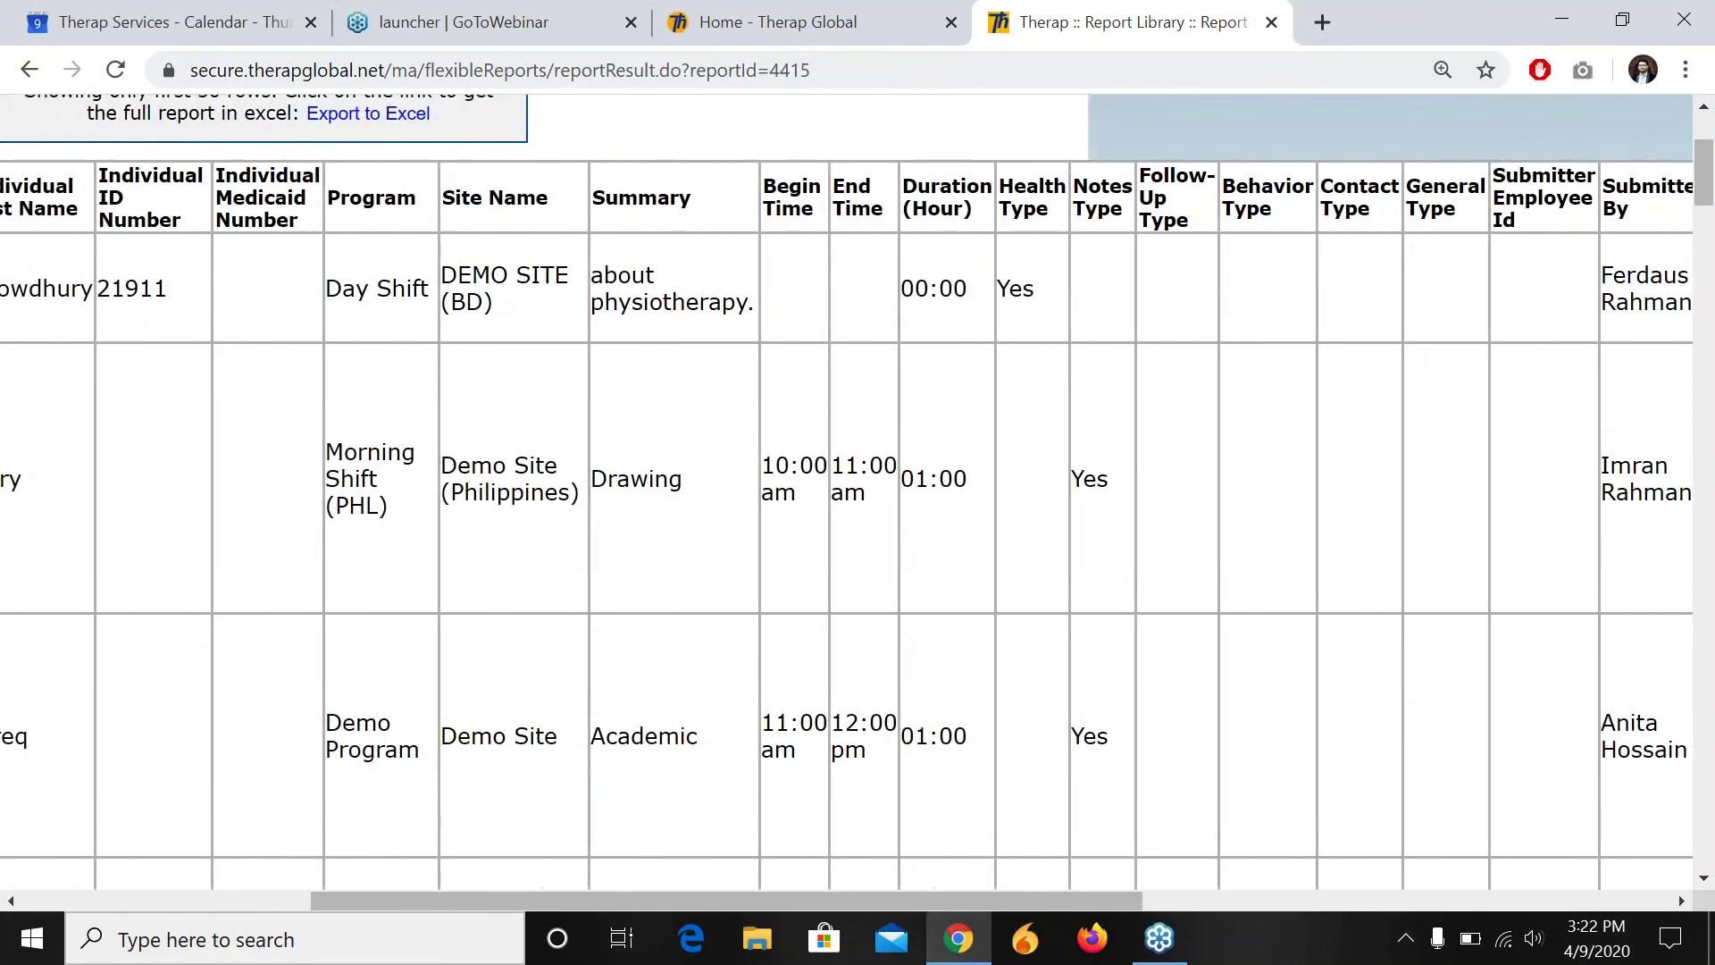
scroll(846, 500, "right", 2)
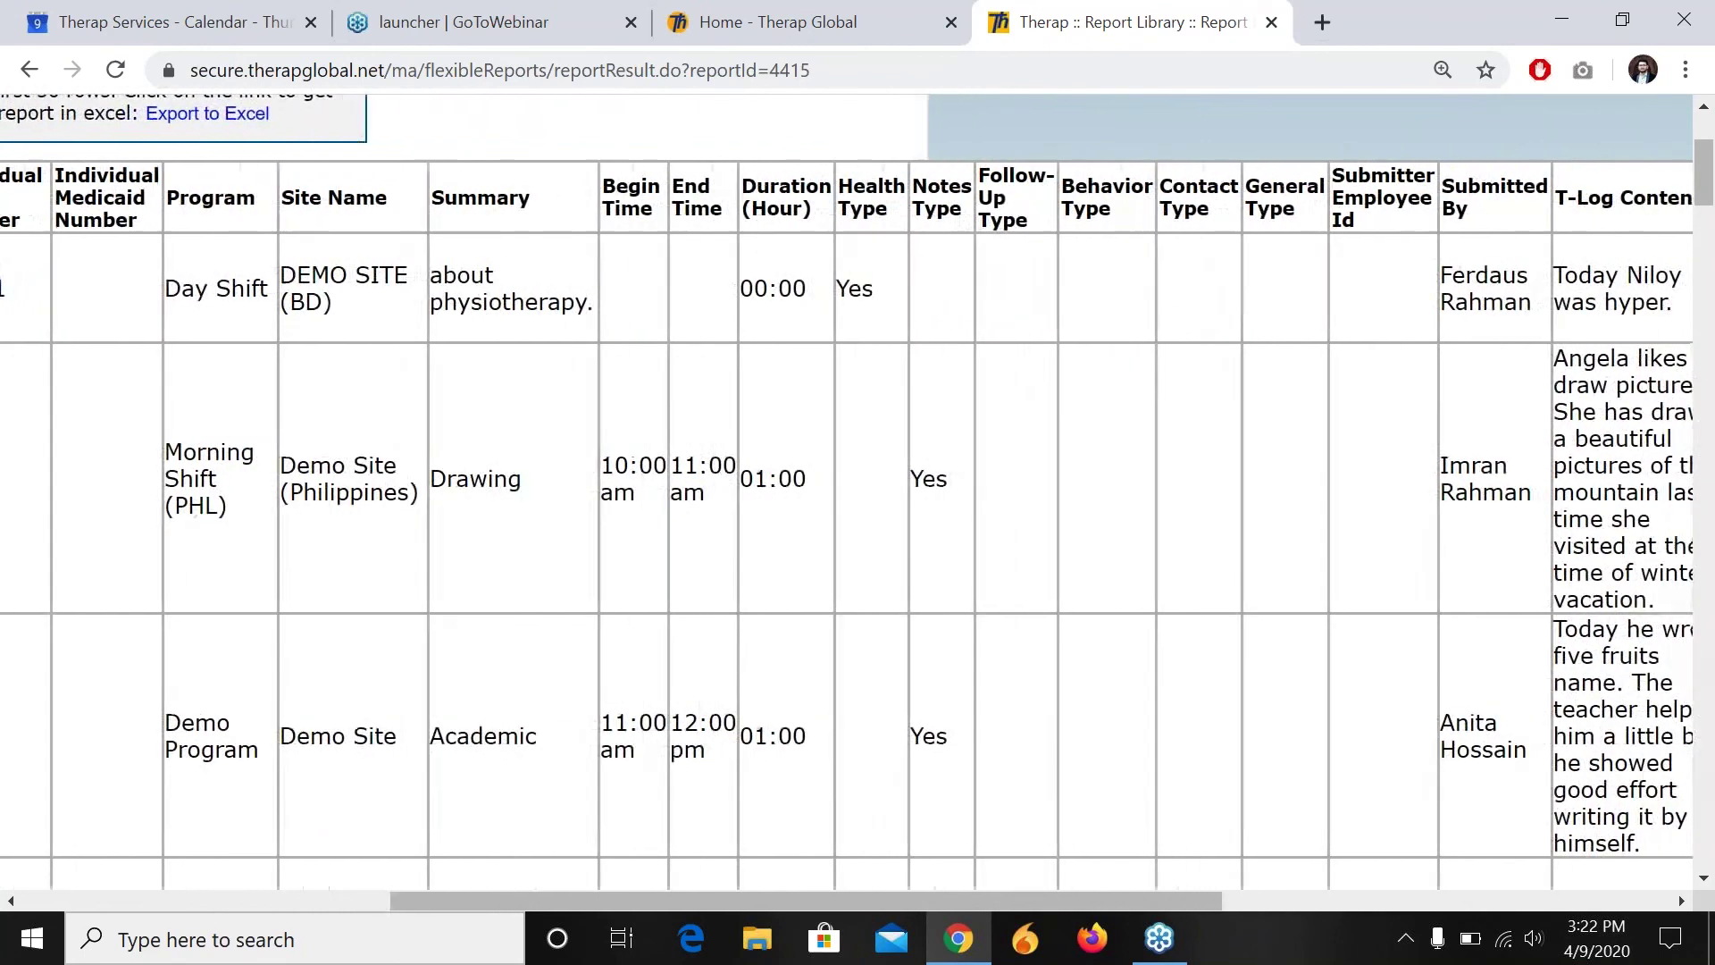
scroll(846, 500, "right", 3)
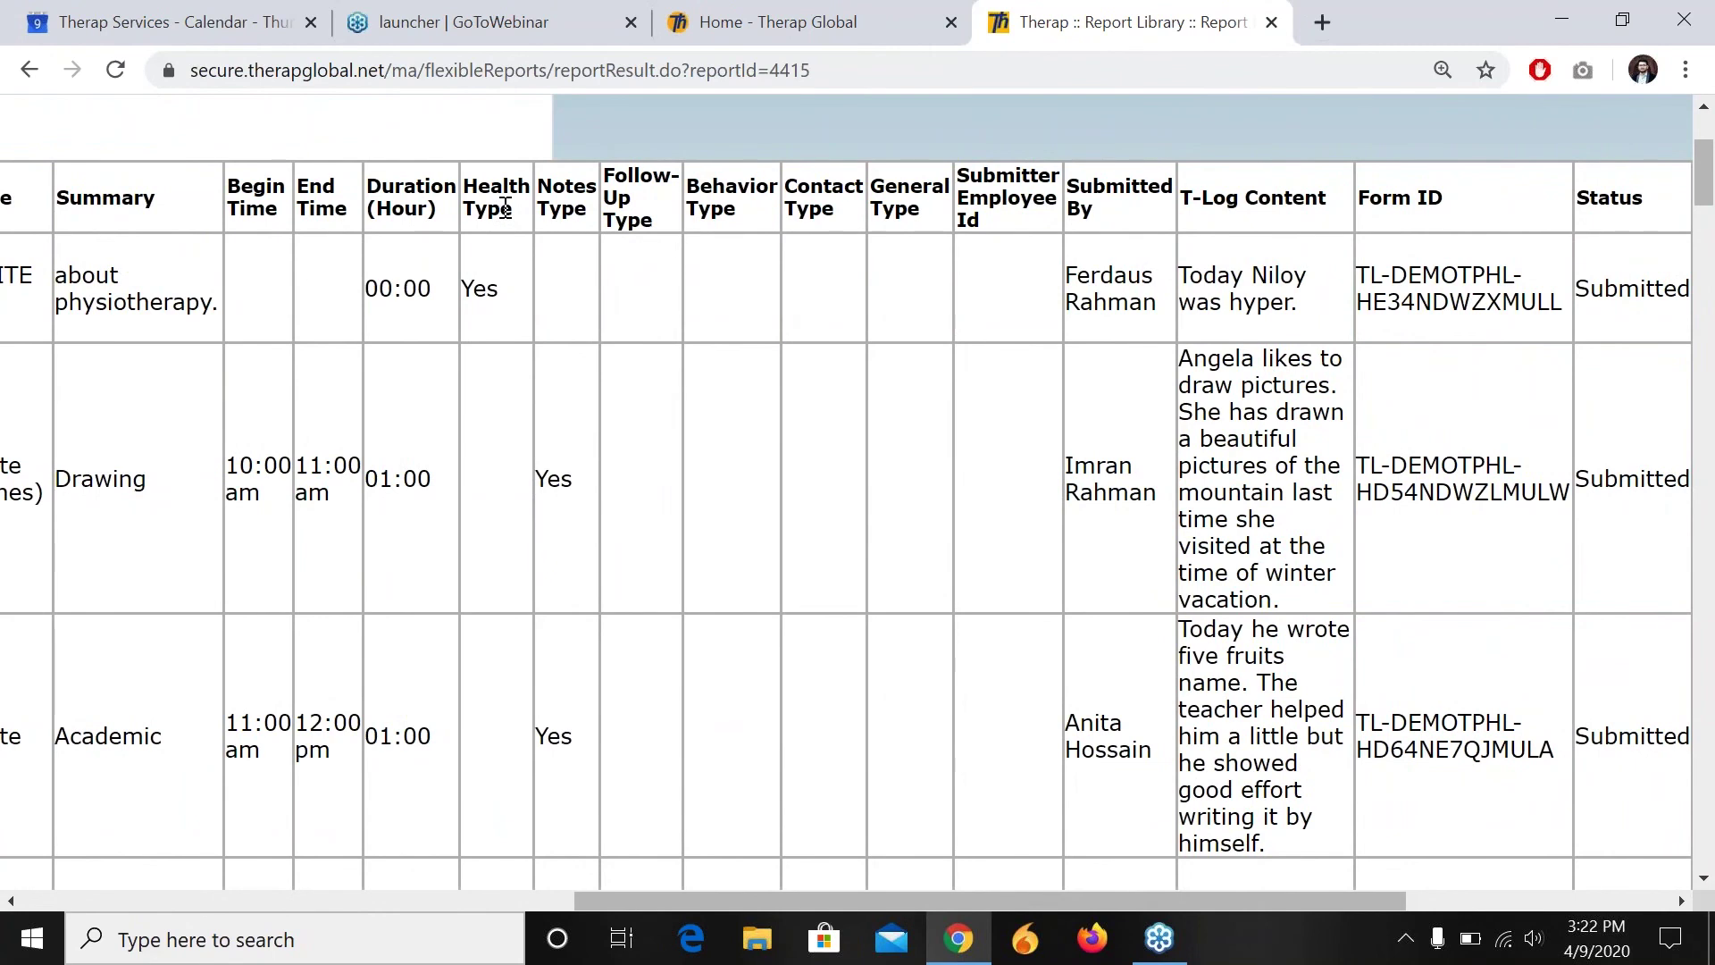
scroll(505, 208, "right", 3)
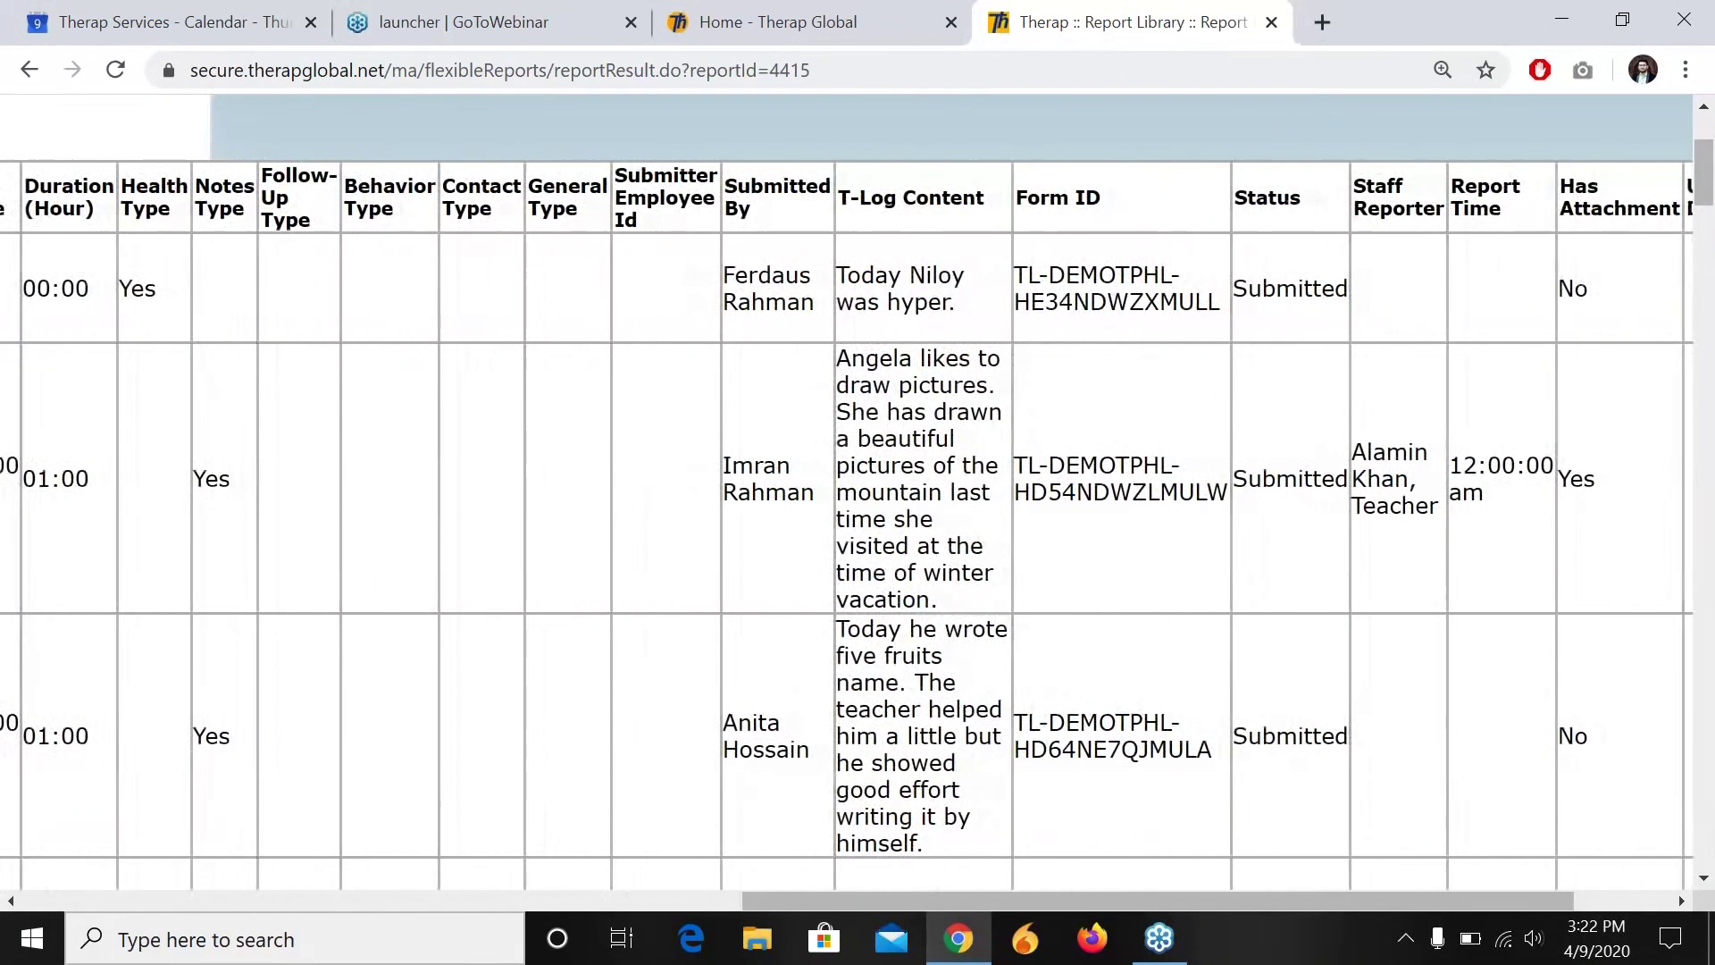
scroll(847, 501, "right", 2)
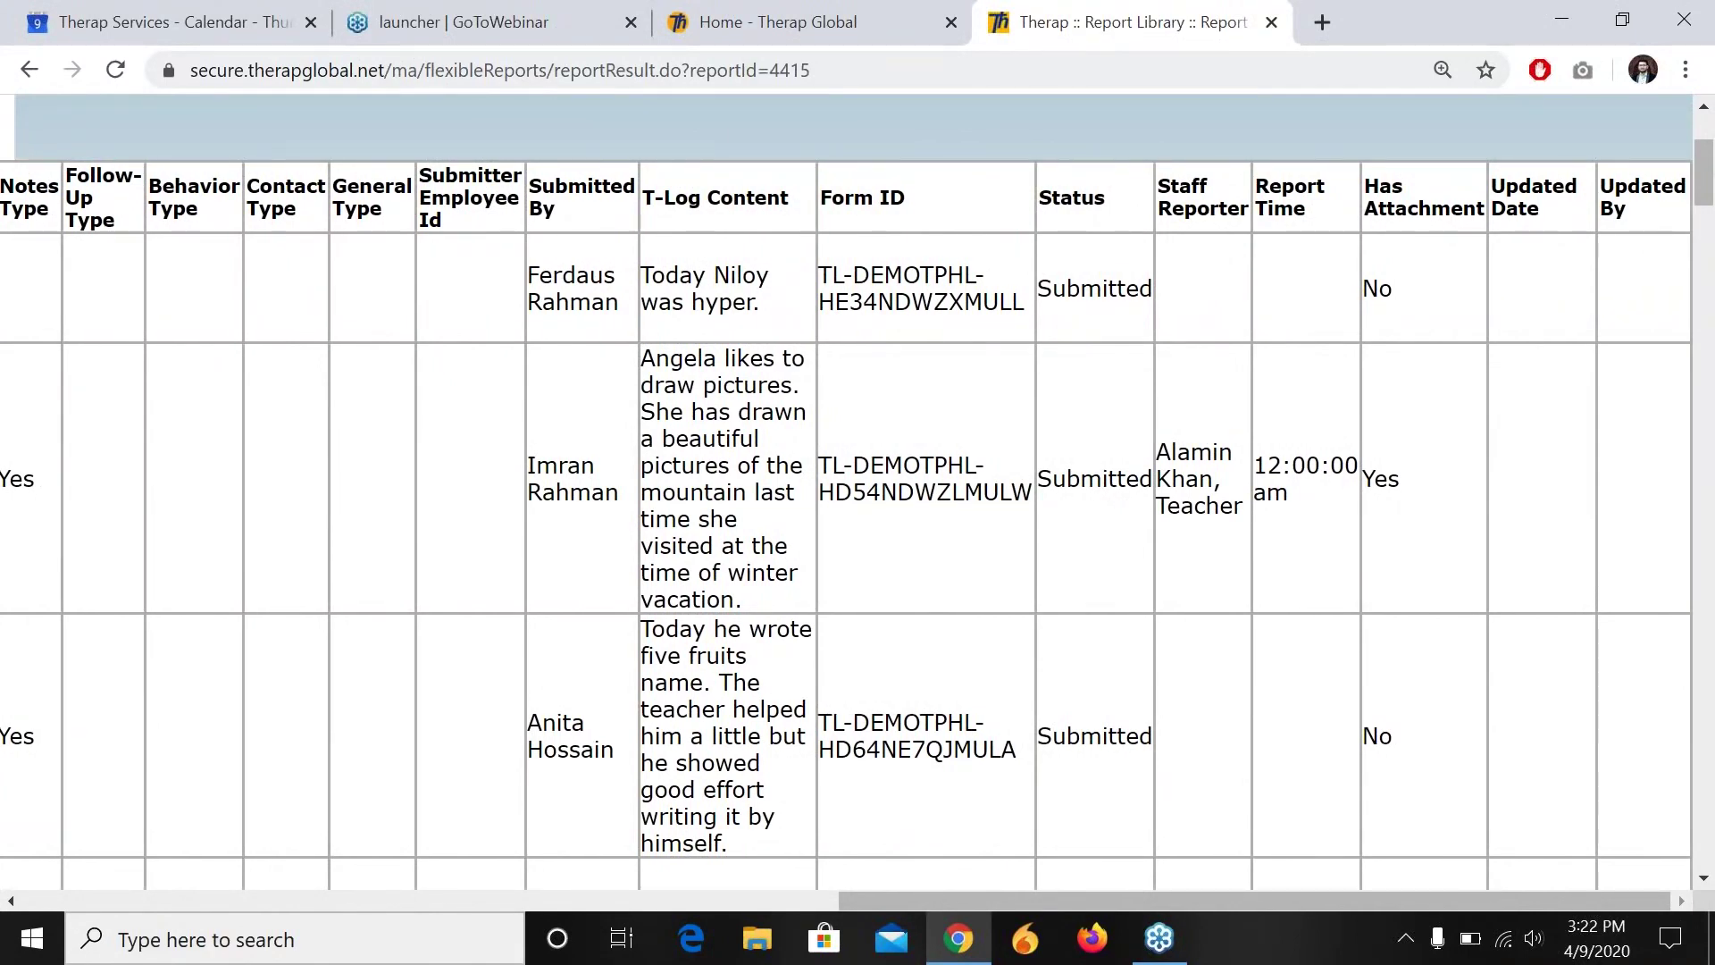
scroll(942, 500, "down", 1)
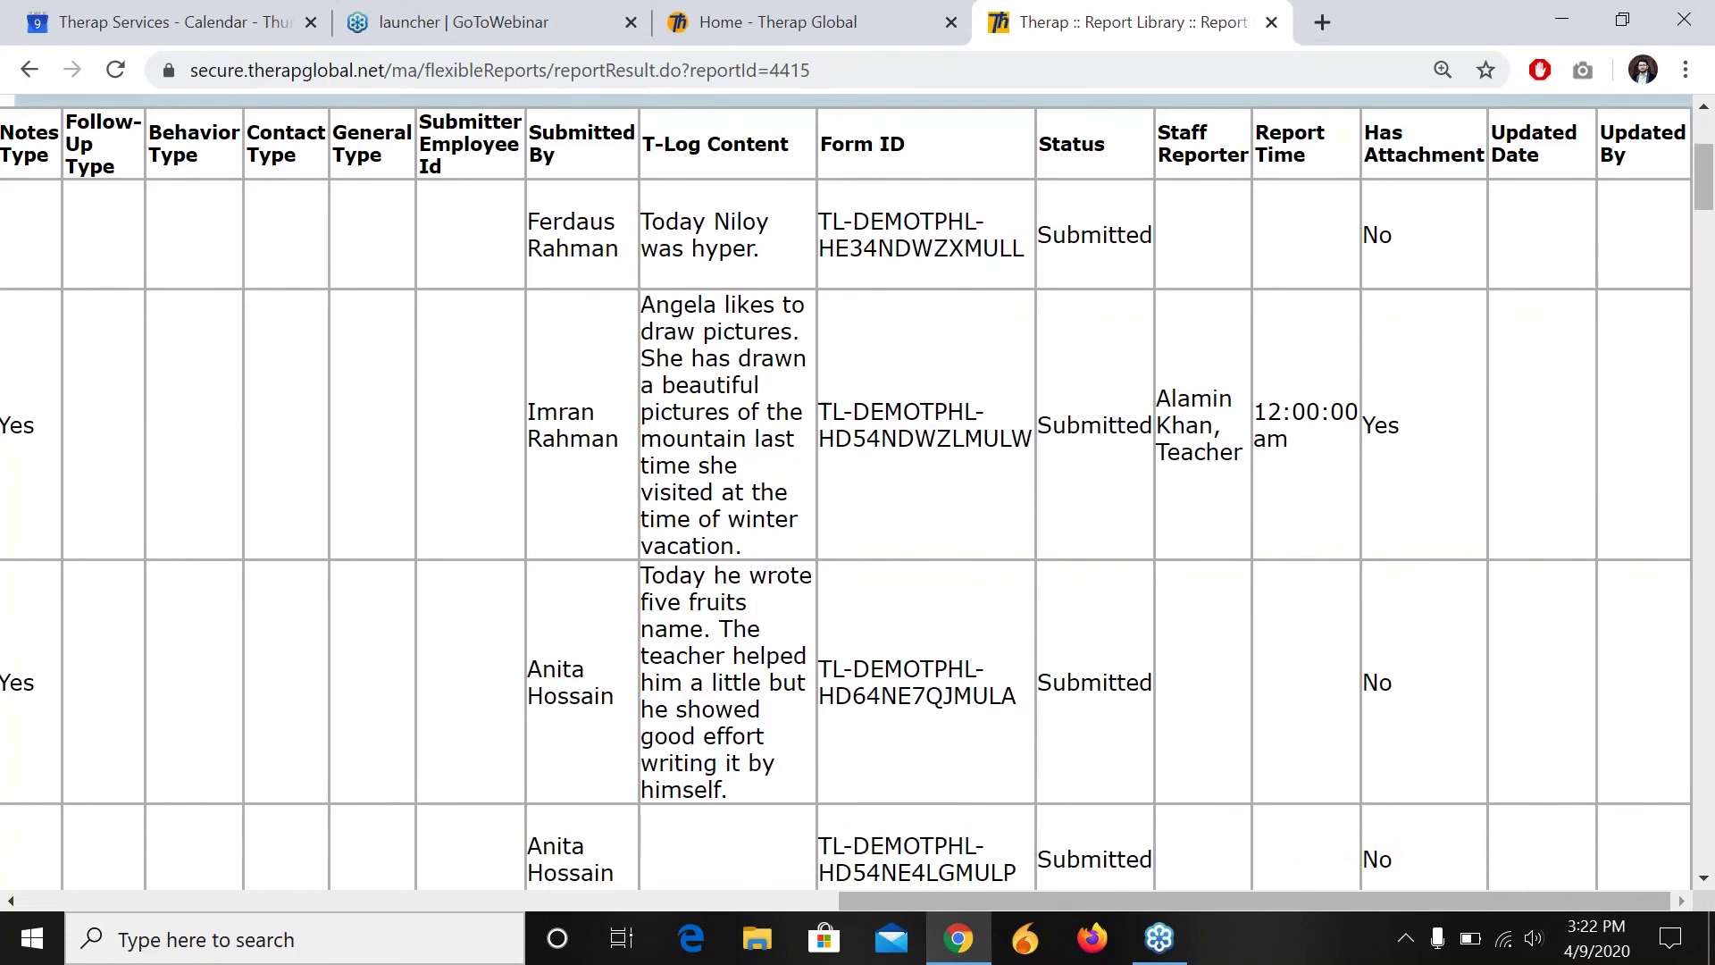
Step: Review the report's rows from the first columns down to the end of the table
scroll(847, 500, "left", 15)
scroll(846, 501, "down", 1)
scroll(857, 500, "down", 10)
scroll(858, 500, "left", 4)
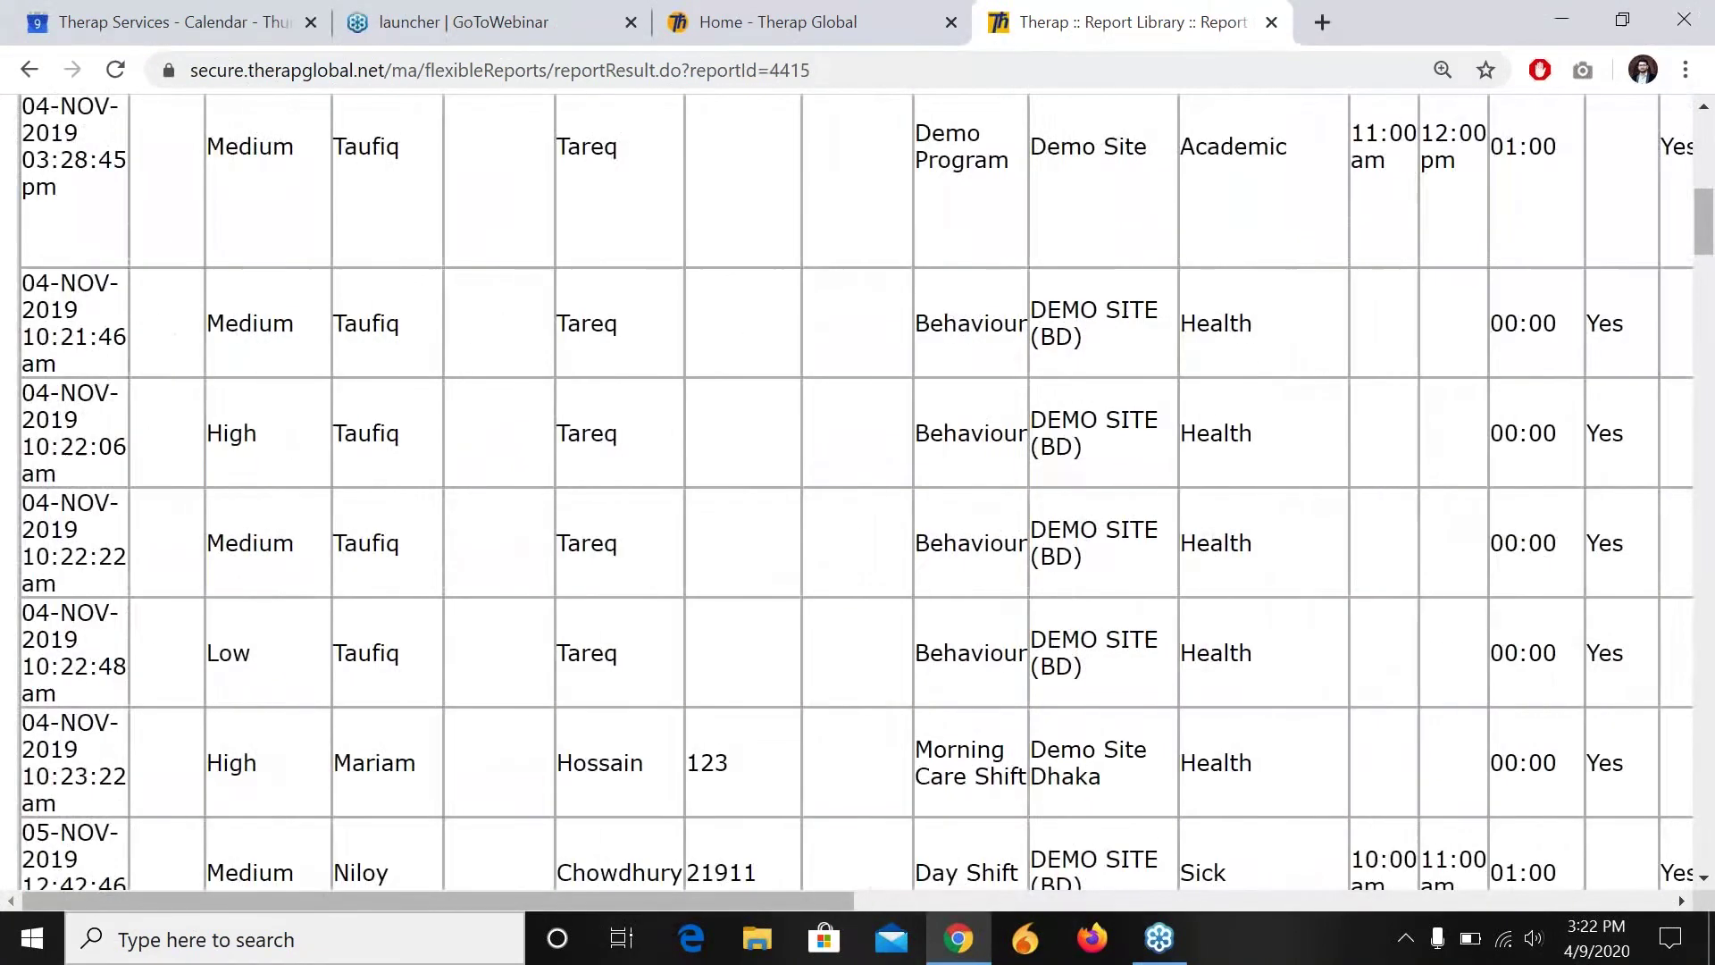
scroll(858, 501, "down", 20)
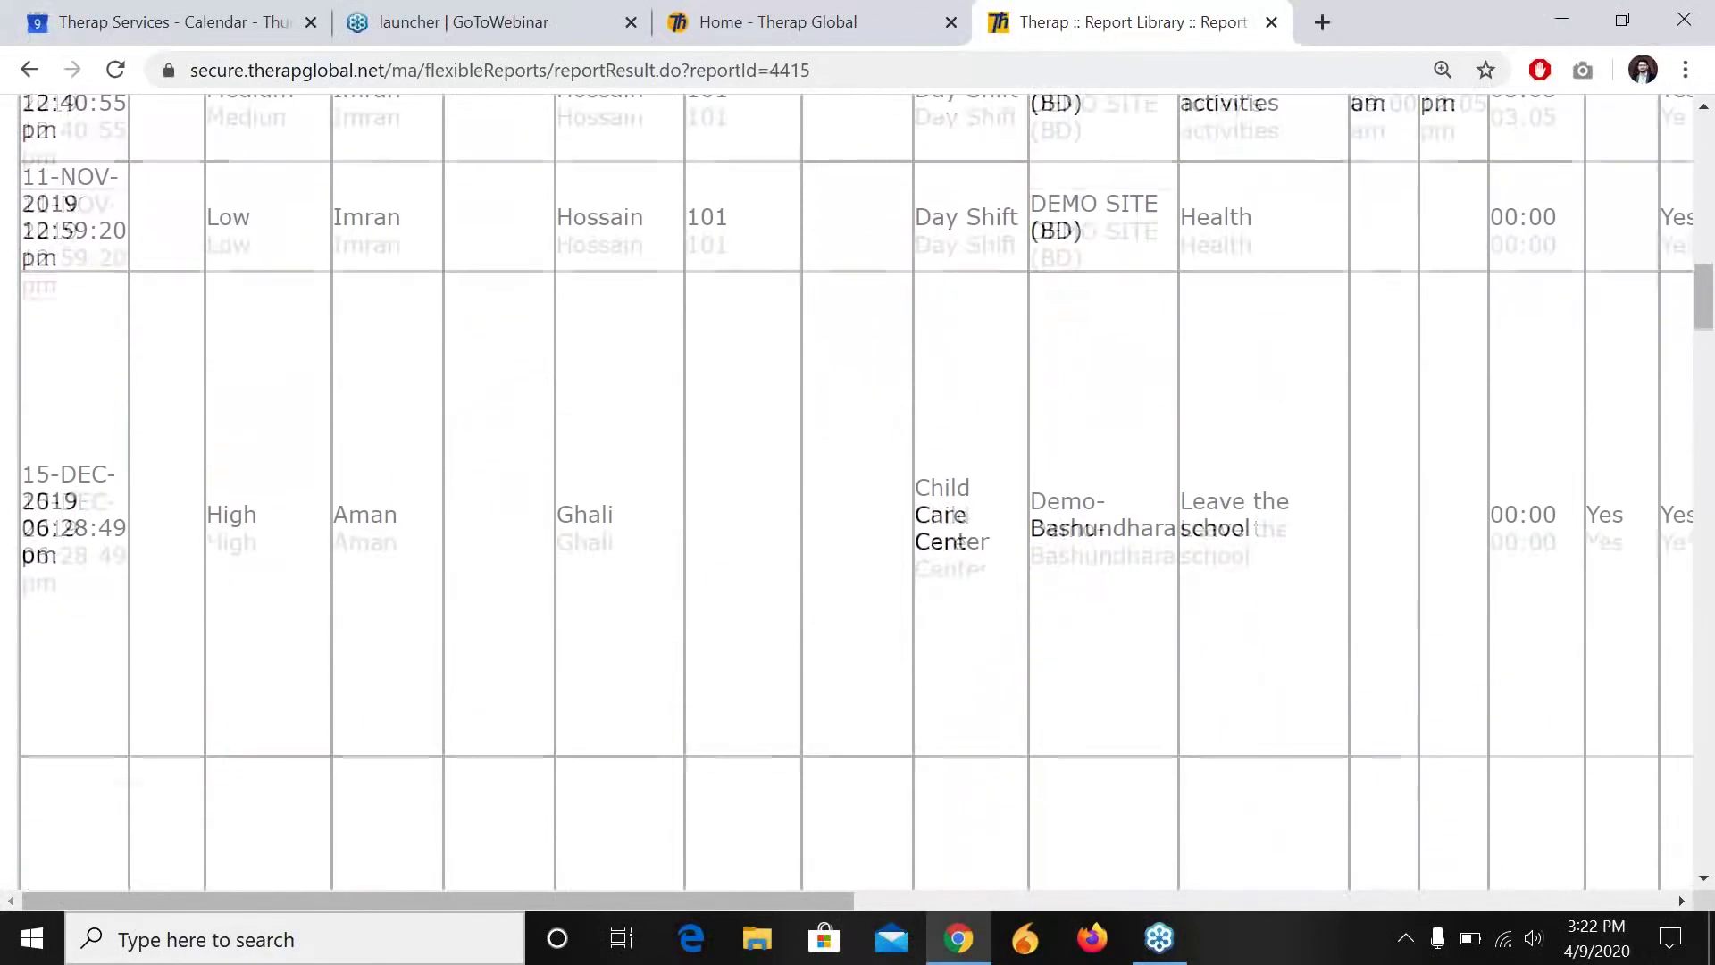
scroll(858, 500, "down", 20)
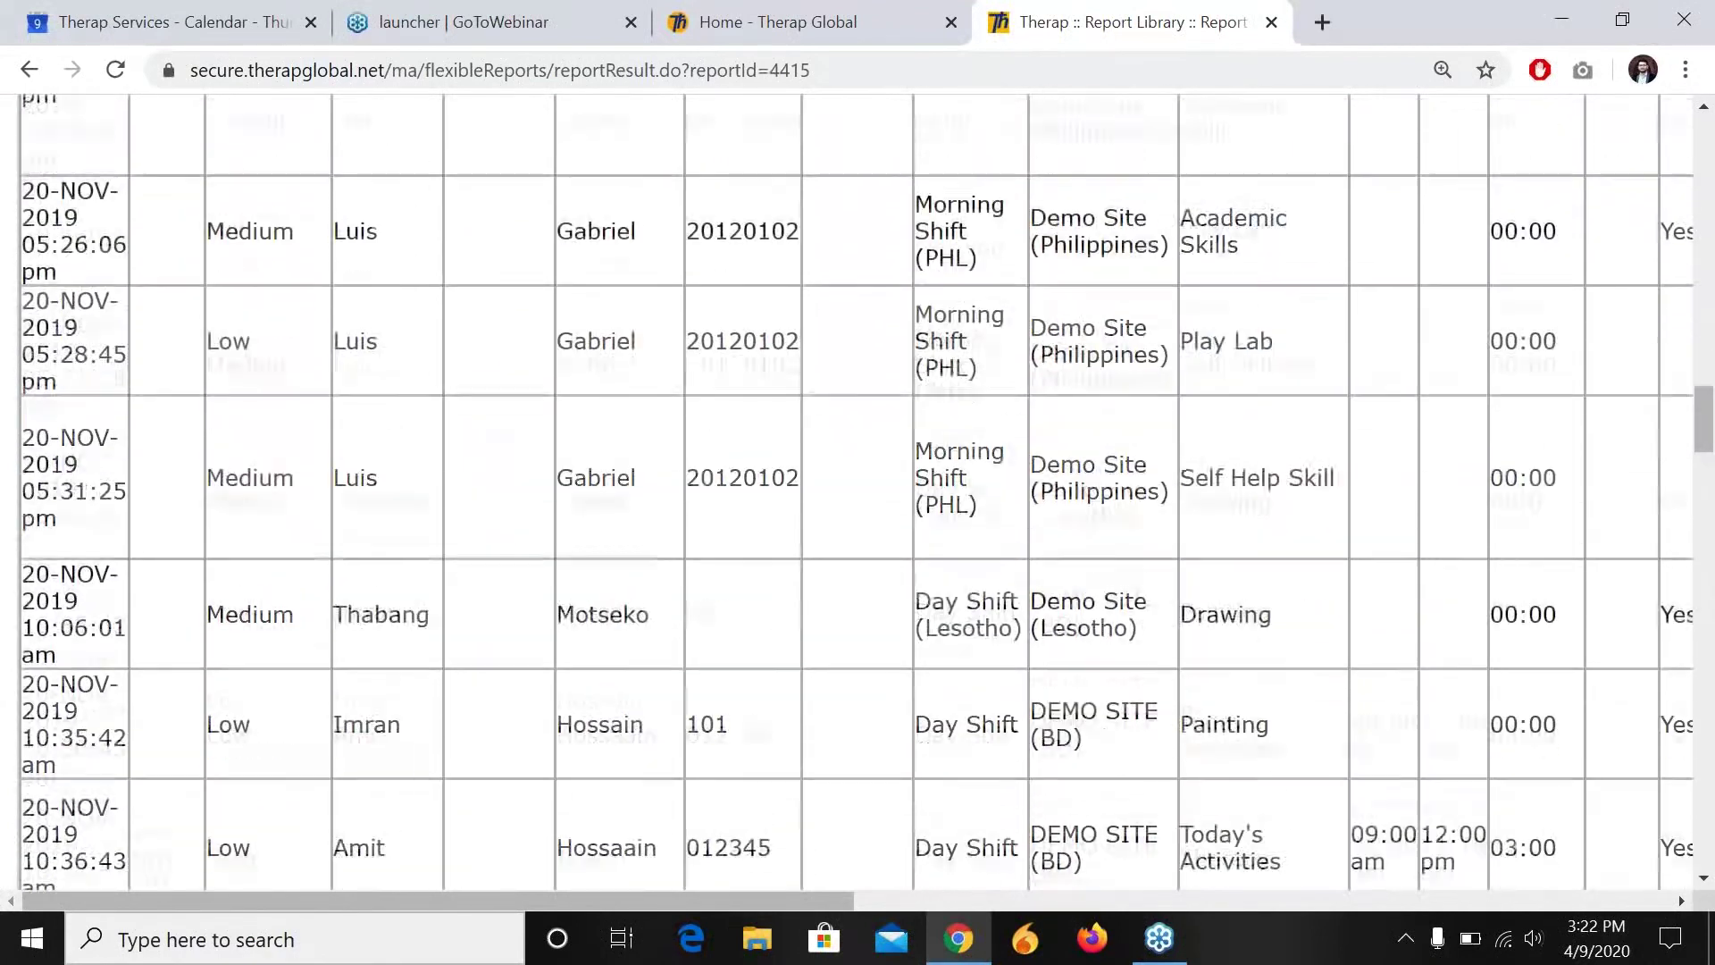
scroll(857, 500, "down", 20)
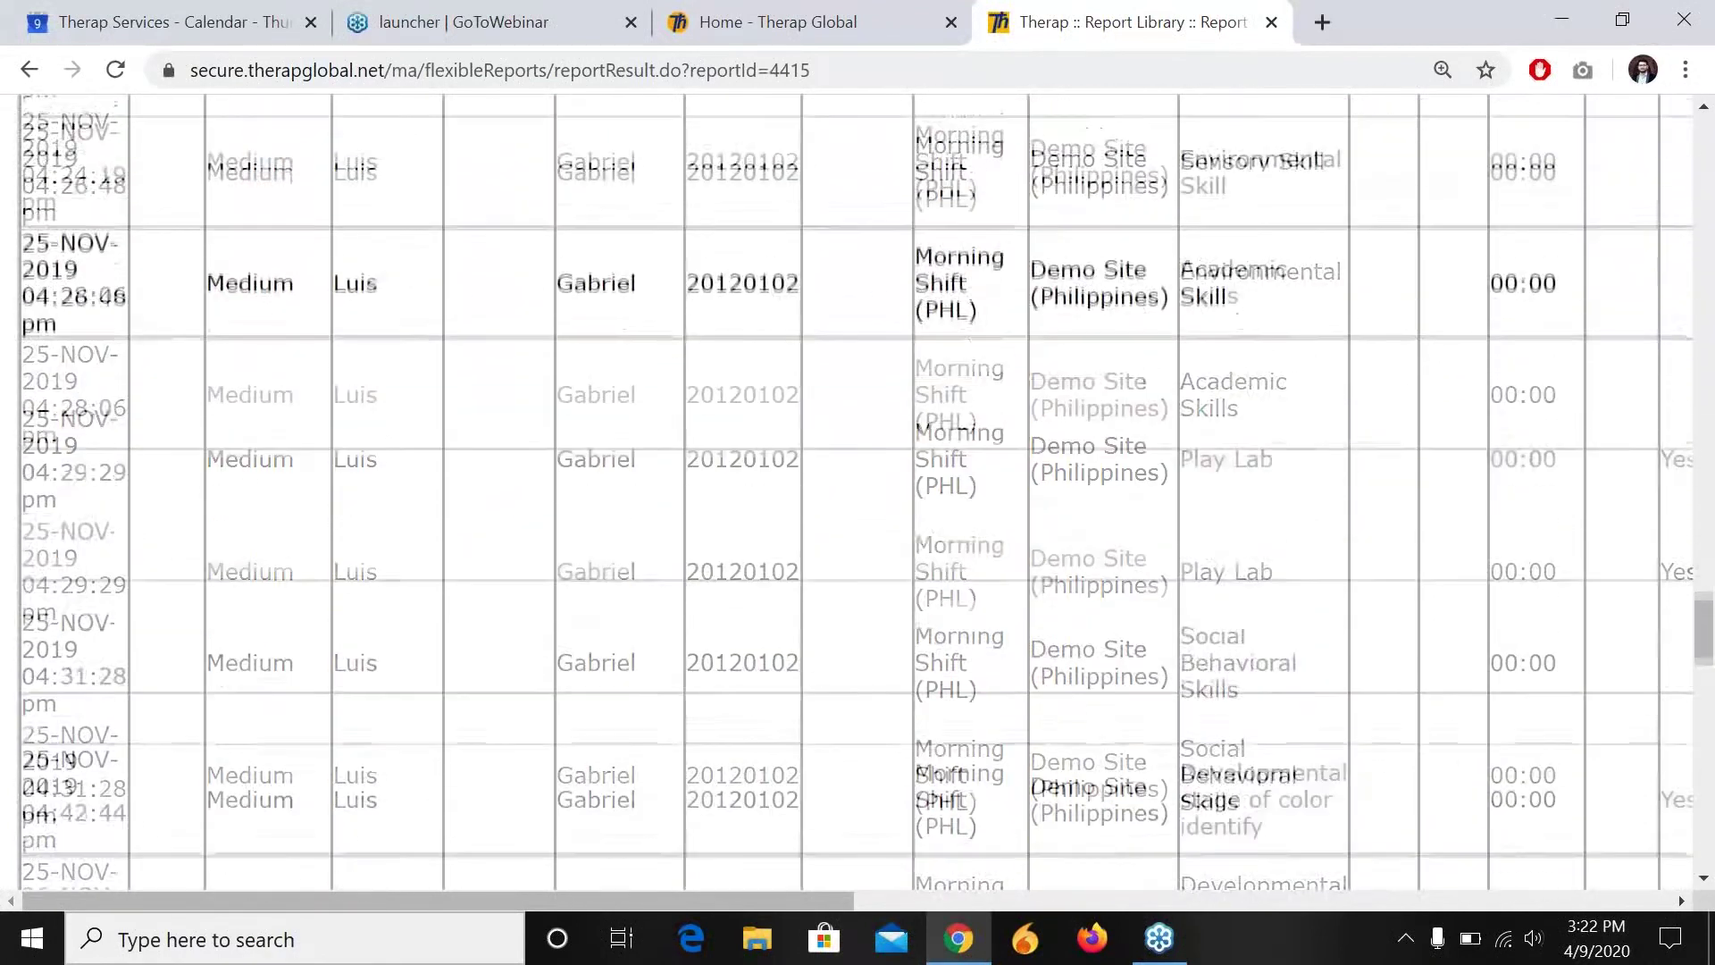
scroll(857, 500, "down", 20)
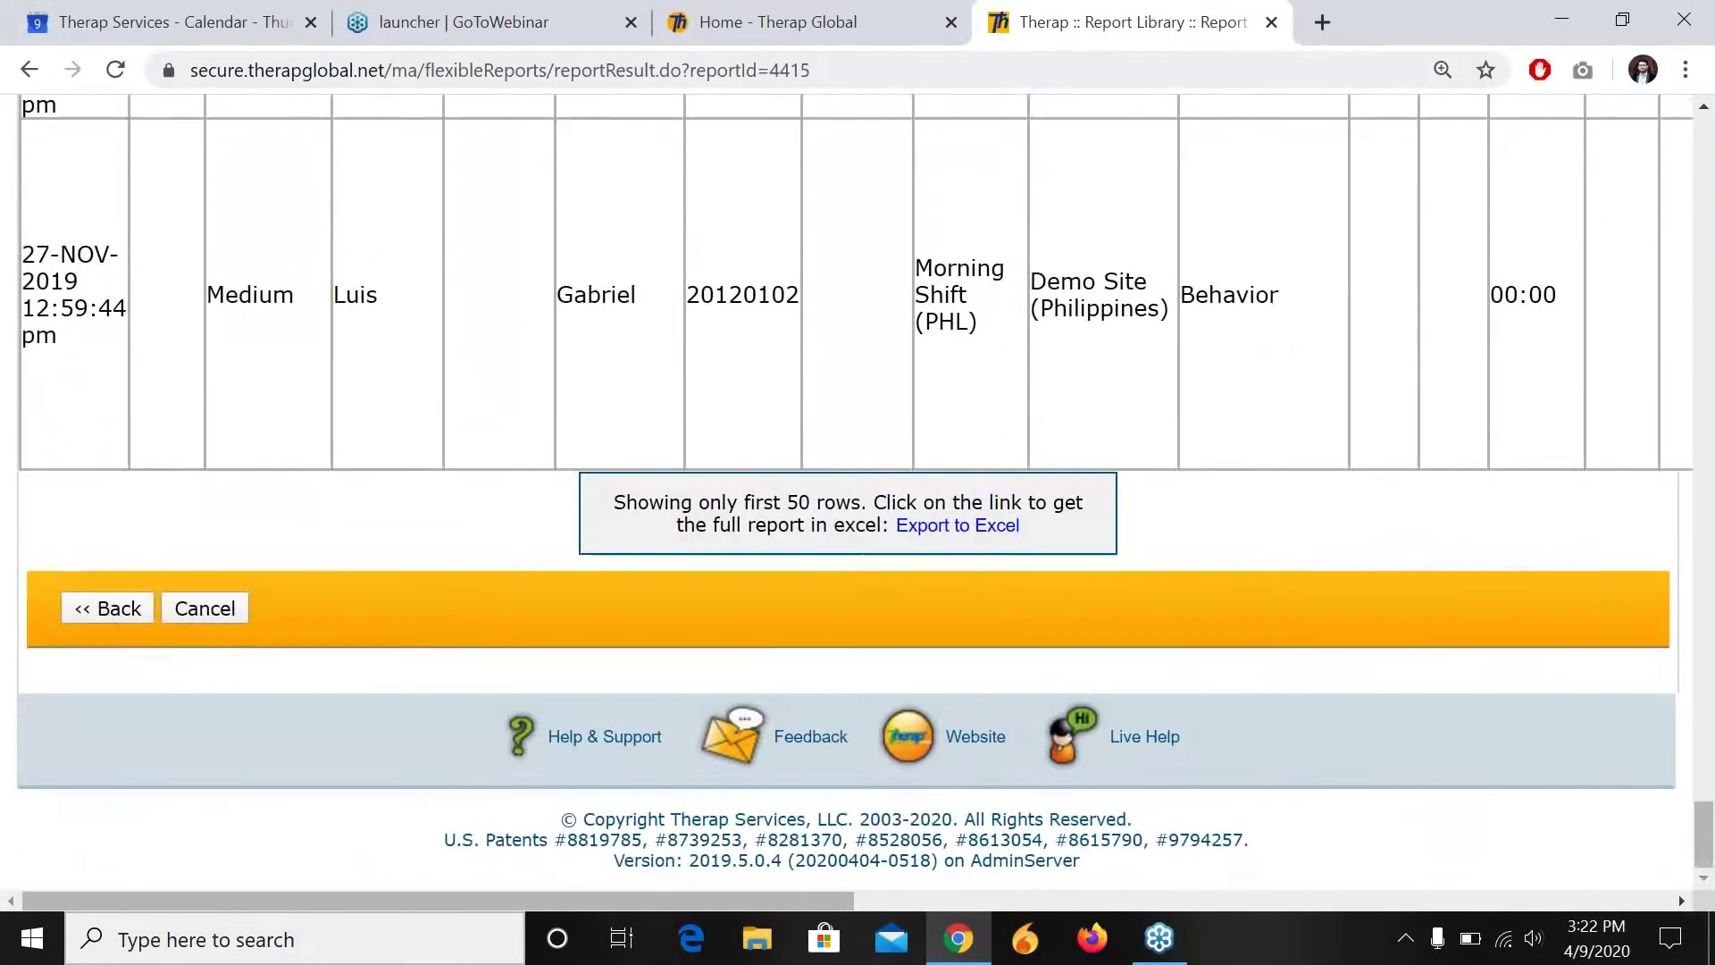
scroll(858, 500, "up", 1)
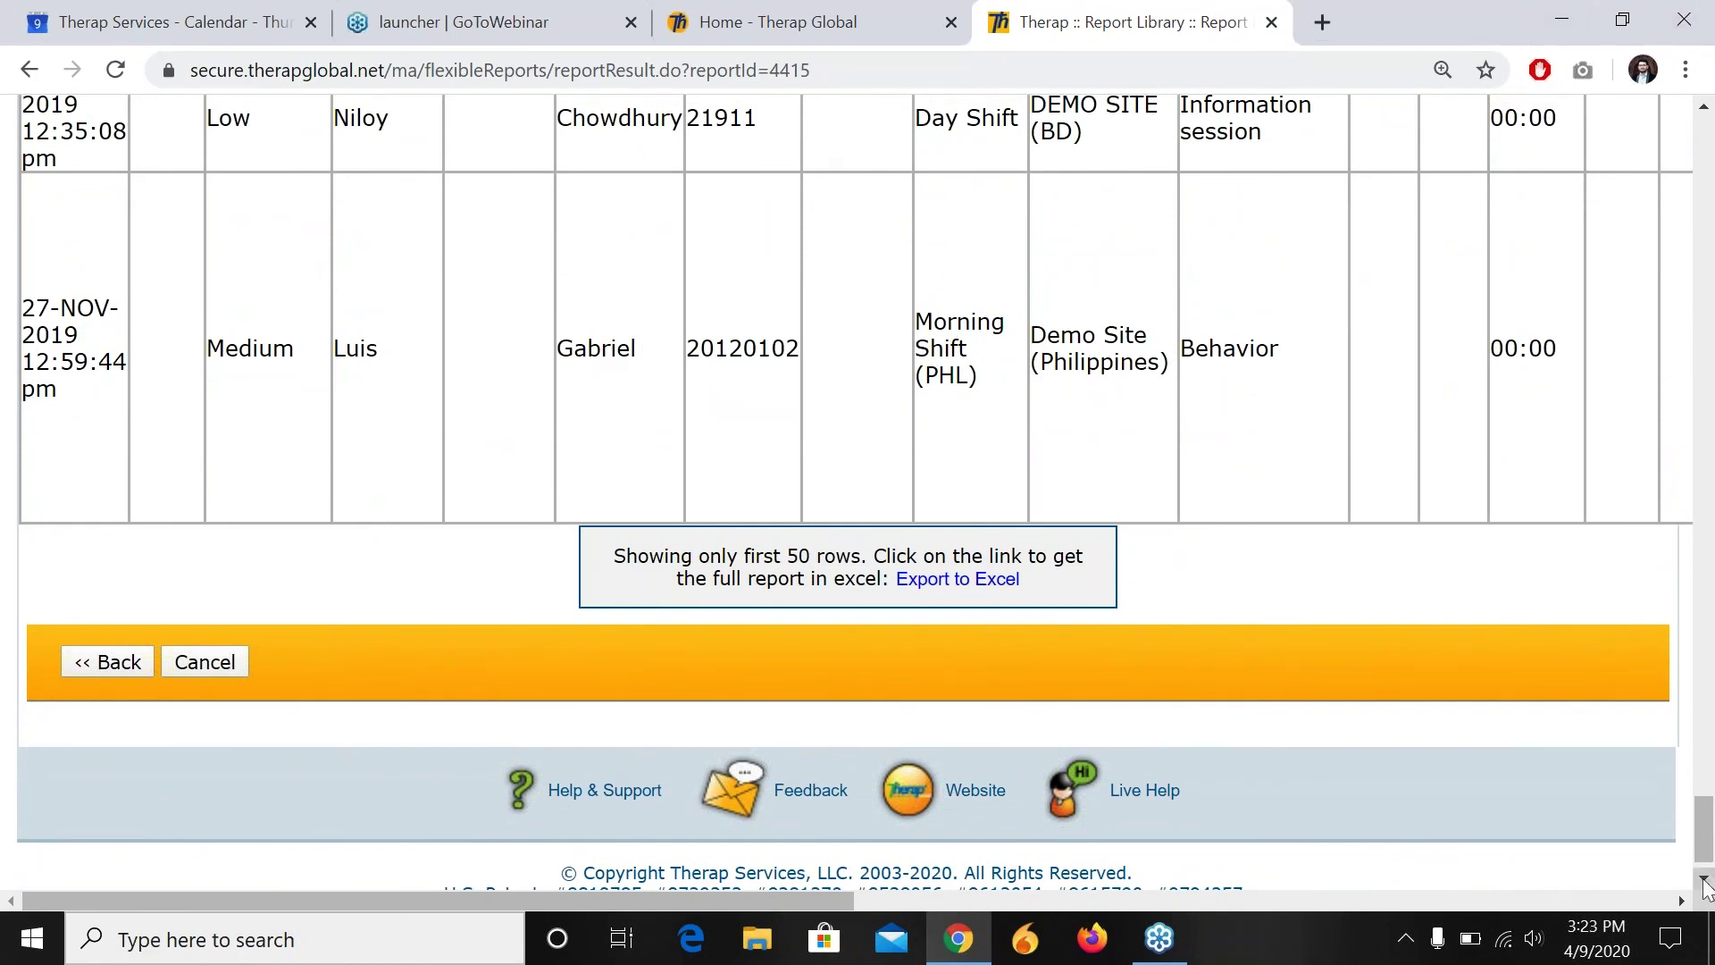
Step: Export the full report to Excel and save it as T-Log_Detailed_Report on New Volume (D:)
mouse_move(1707, 818)
left_mouse_down()
mouse_move(1713, 89)
mouse_move(1686, 706)
mouse_move(1697, 835)
left_mouse_up()
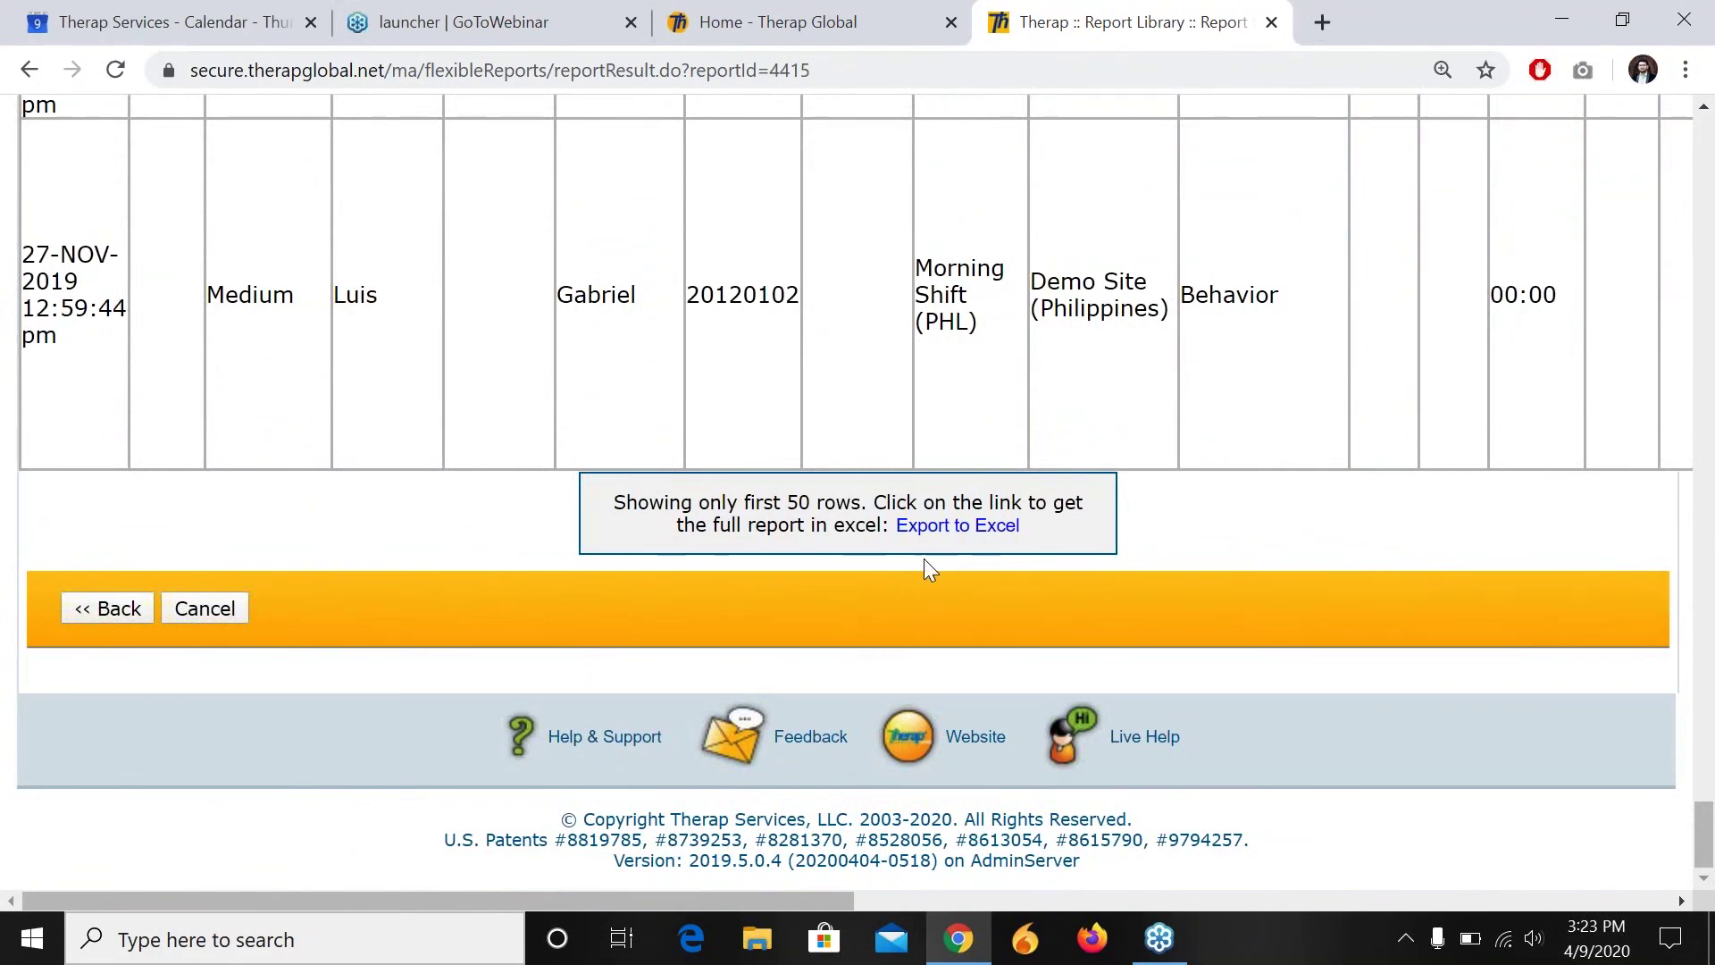
left_click(940, 535)
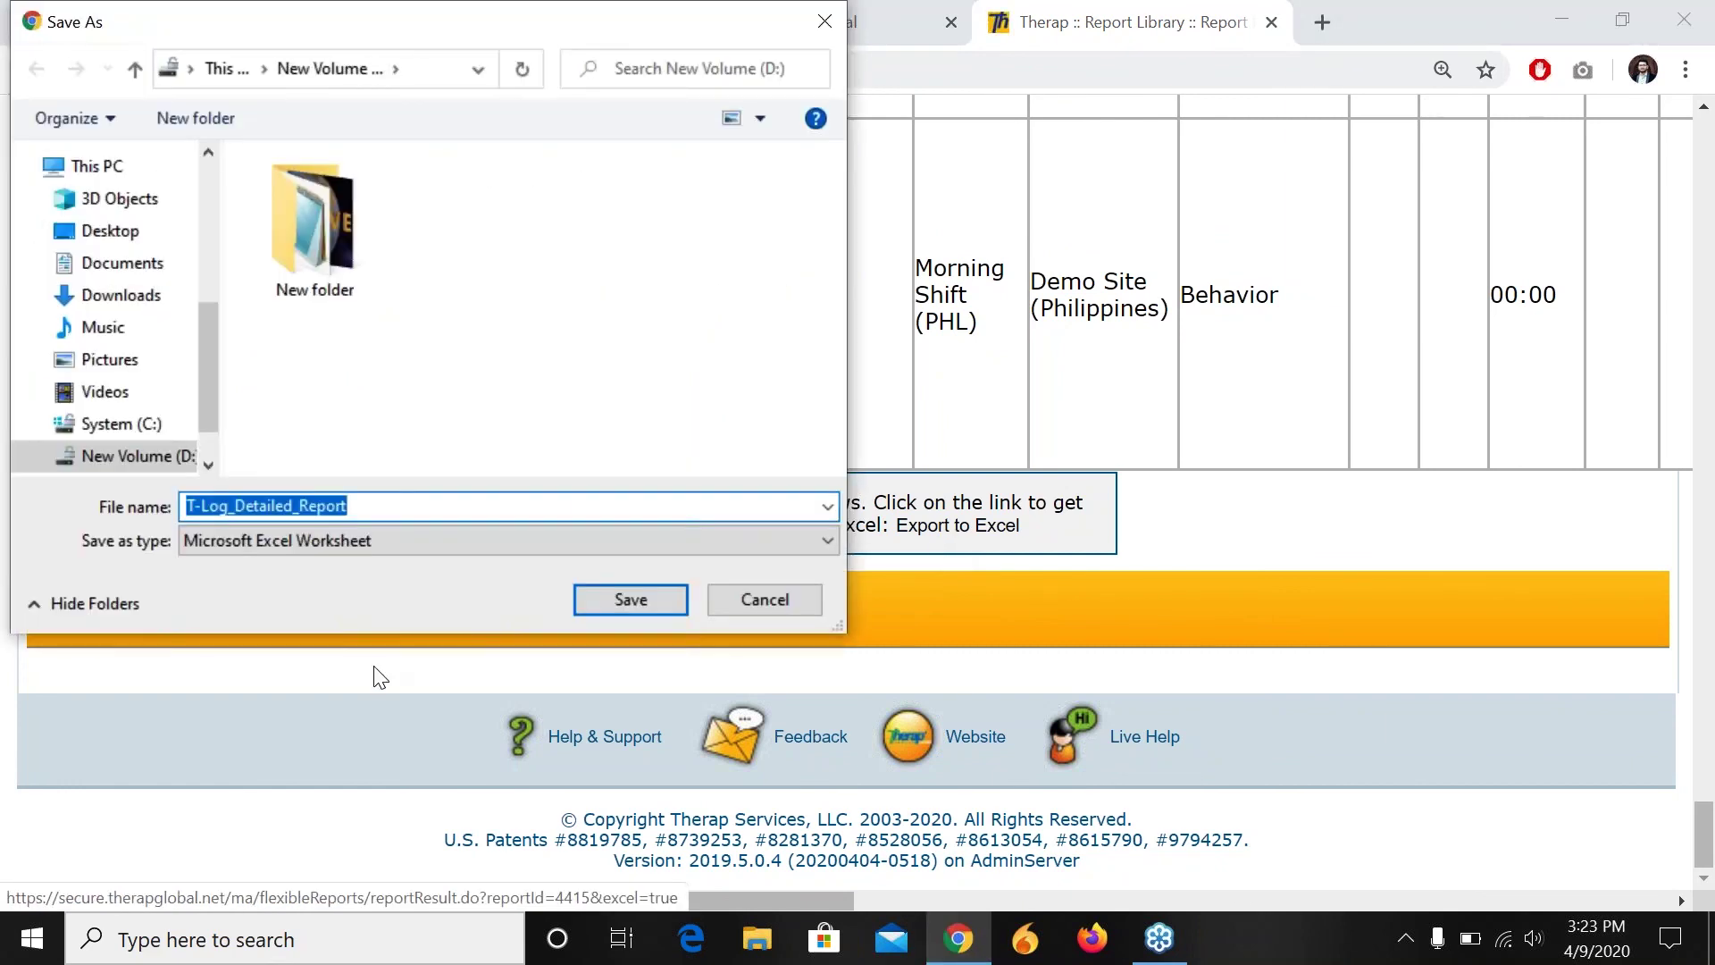
left_click(656, 605)
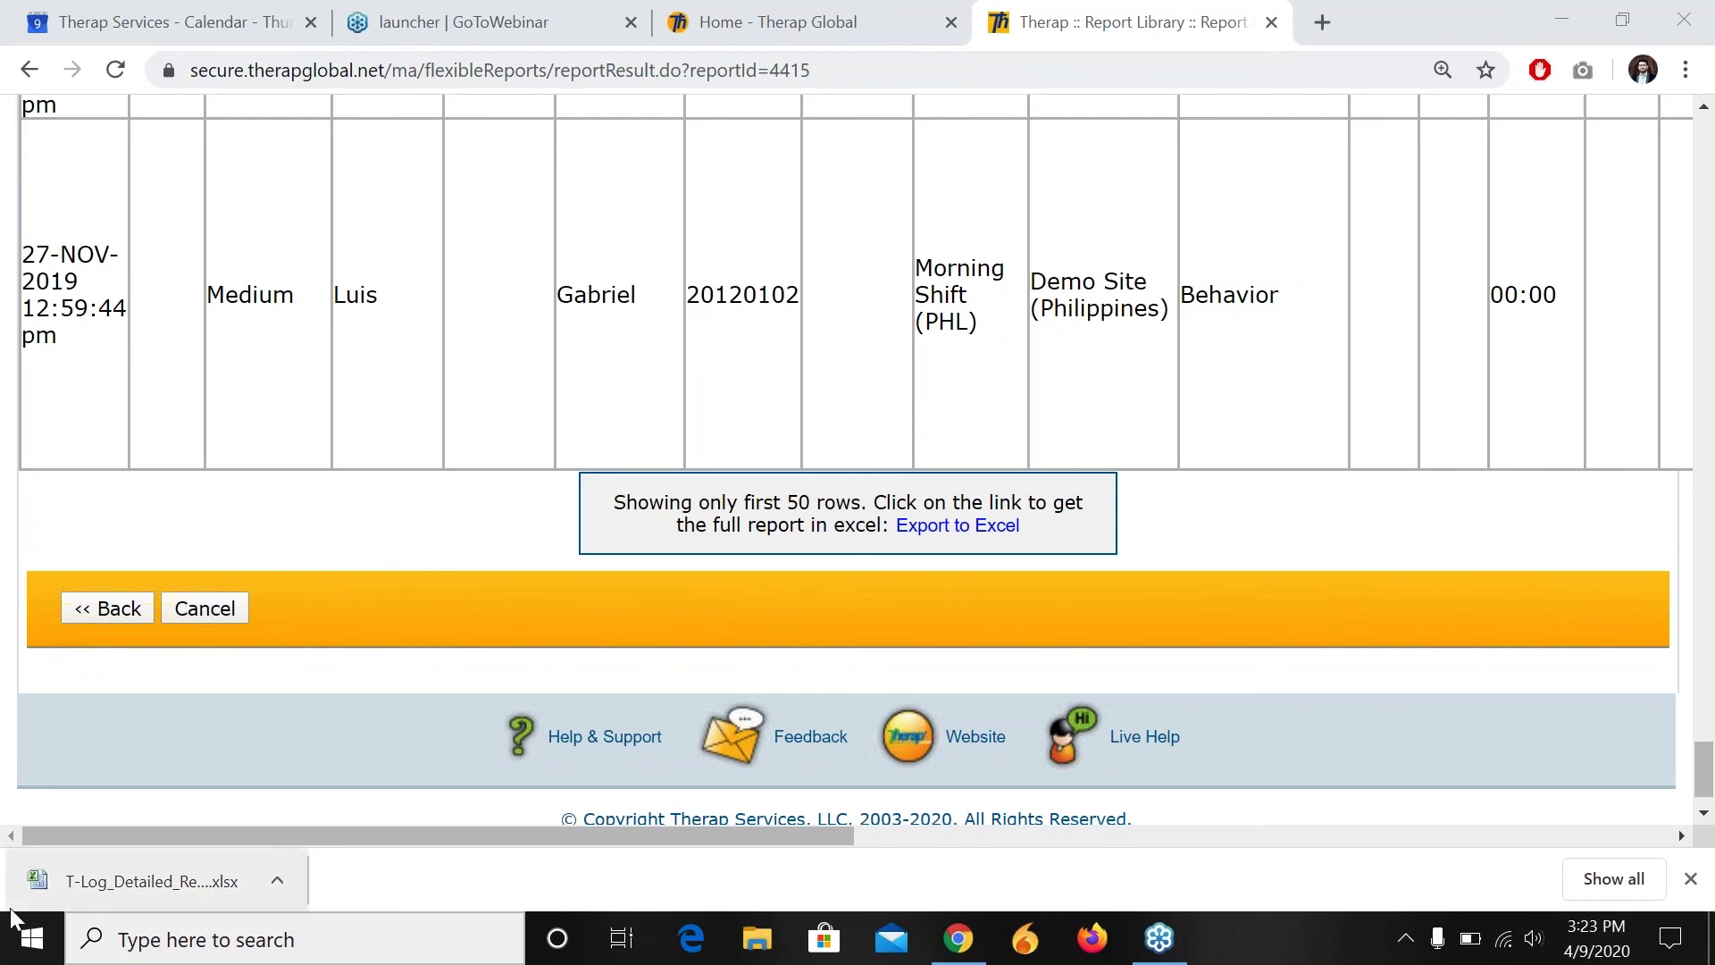
Step: Open the downloaded T-Log_Detailed_Report workbook in Microsoft Excel and enable editing
left_click(77, 888)
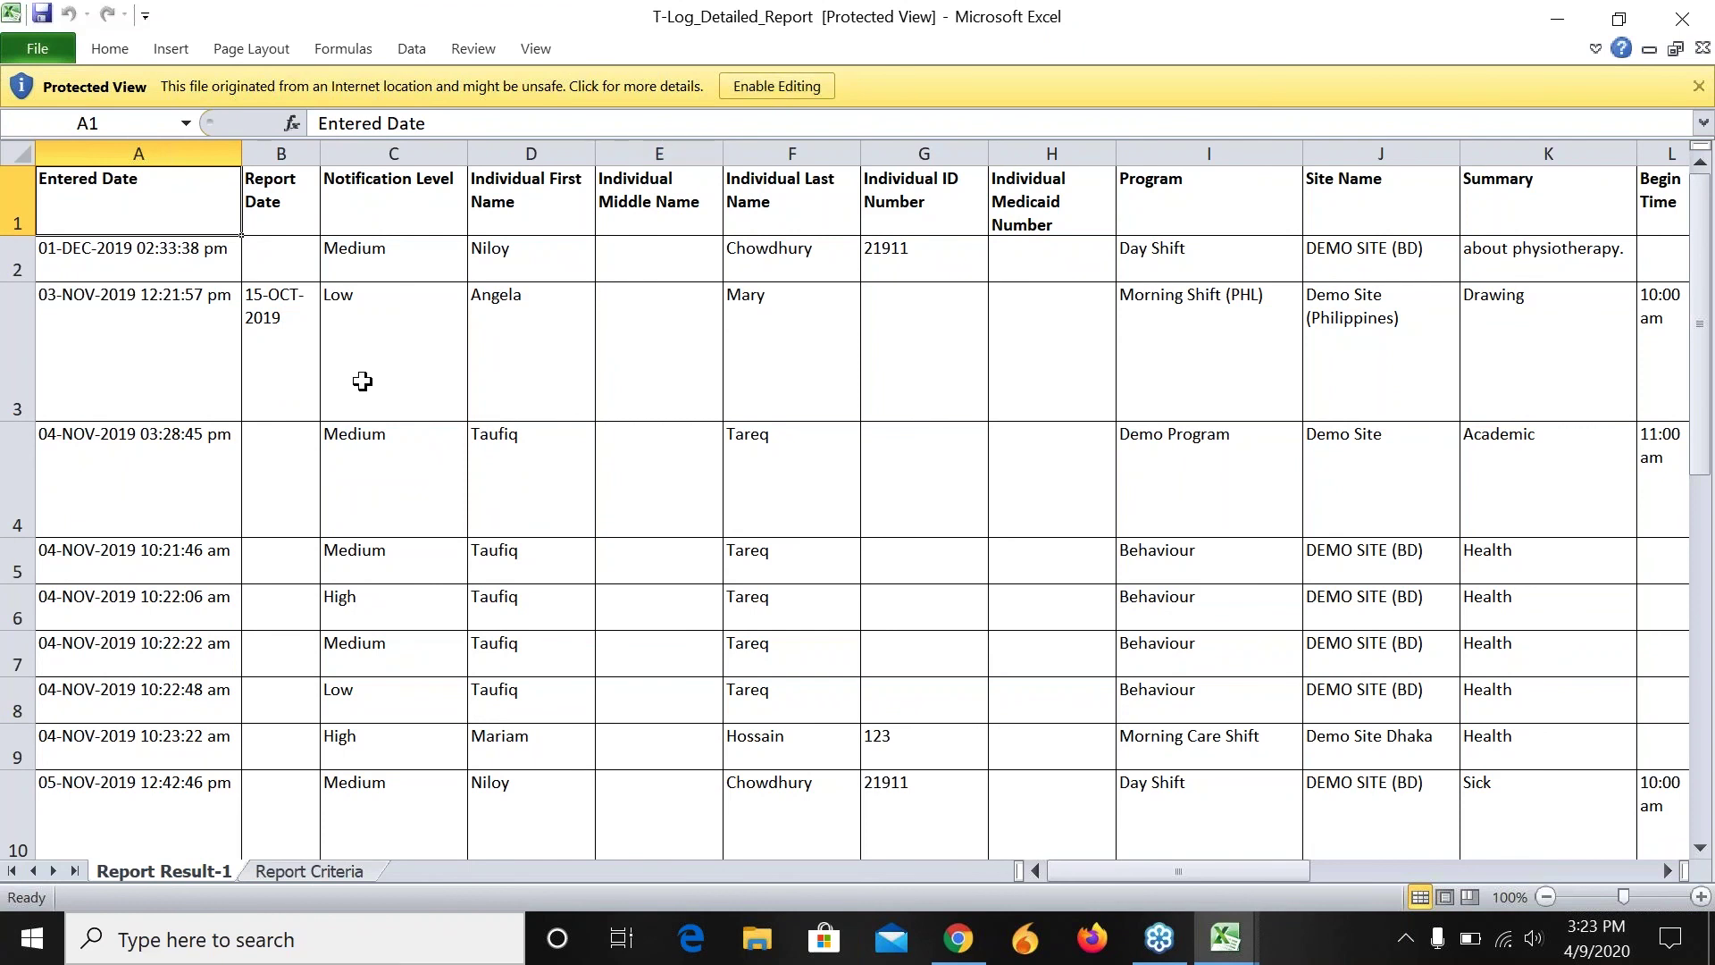
left_click(785, 91)
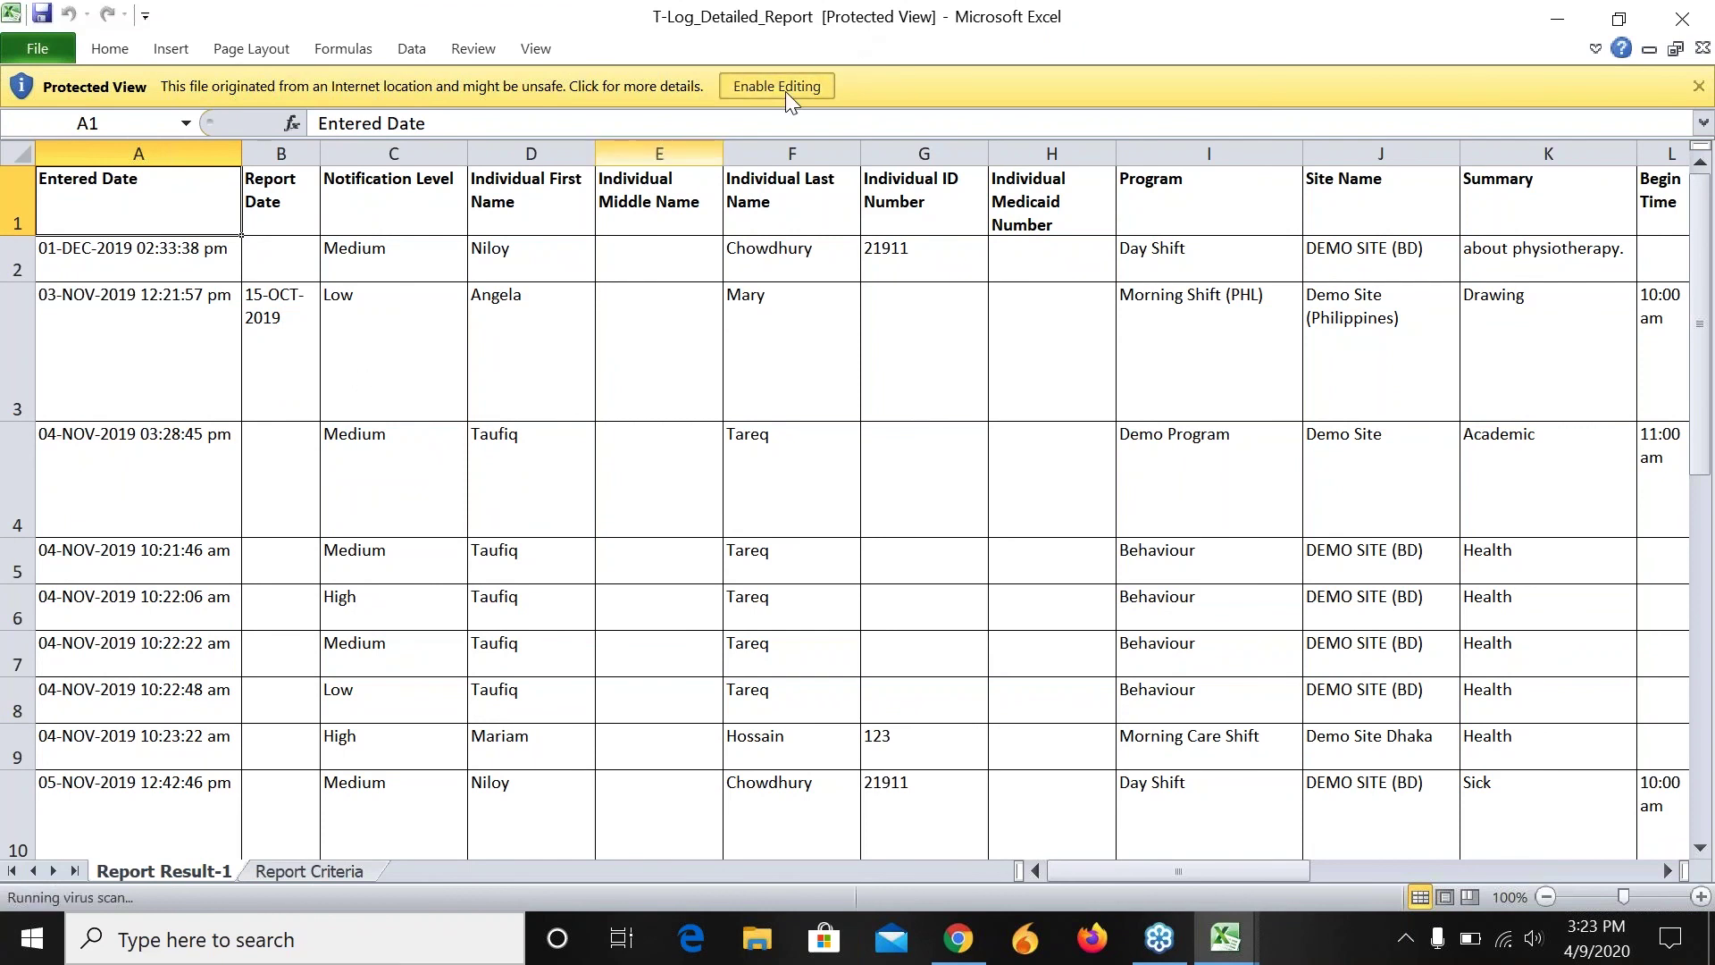
Step: Look through the exported T-Log entries on the Report Result-1 sheet, past the last filled row
key("Down")
key("Down")
key("Down")
key("Down")
key("Down")
key("Down")
key("Down")
key("Down")
key("Down")
key("Down")
key("Down")
key("Down")
key("Down")
key("Down")
key("Down")
key("Down")
key("Down")
key("Down")
key("Down")
key("Down")
key("Down")
key("Down")
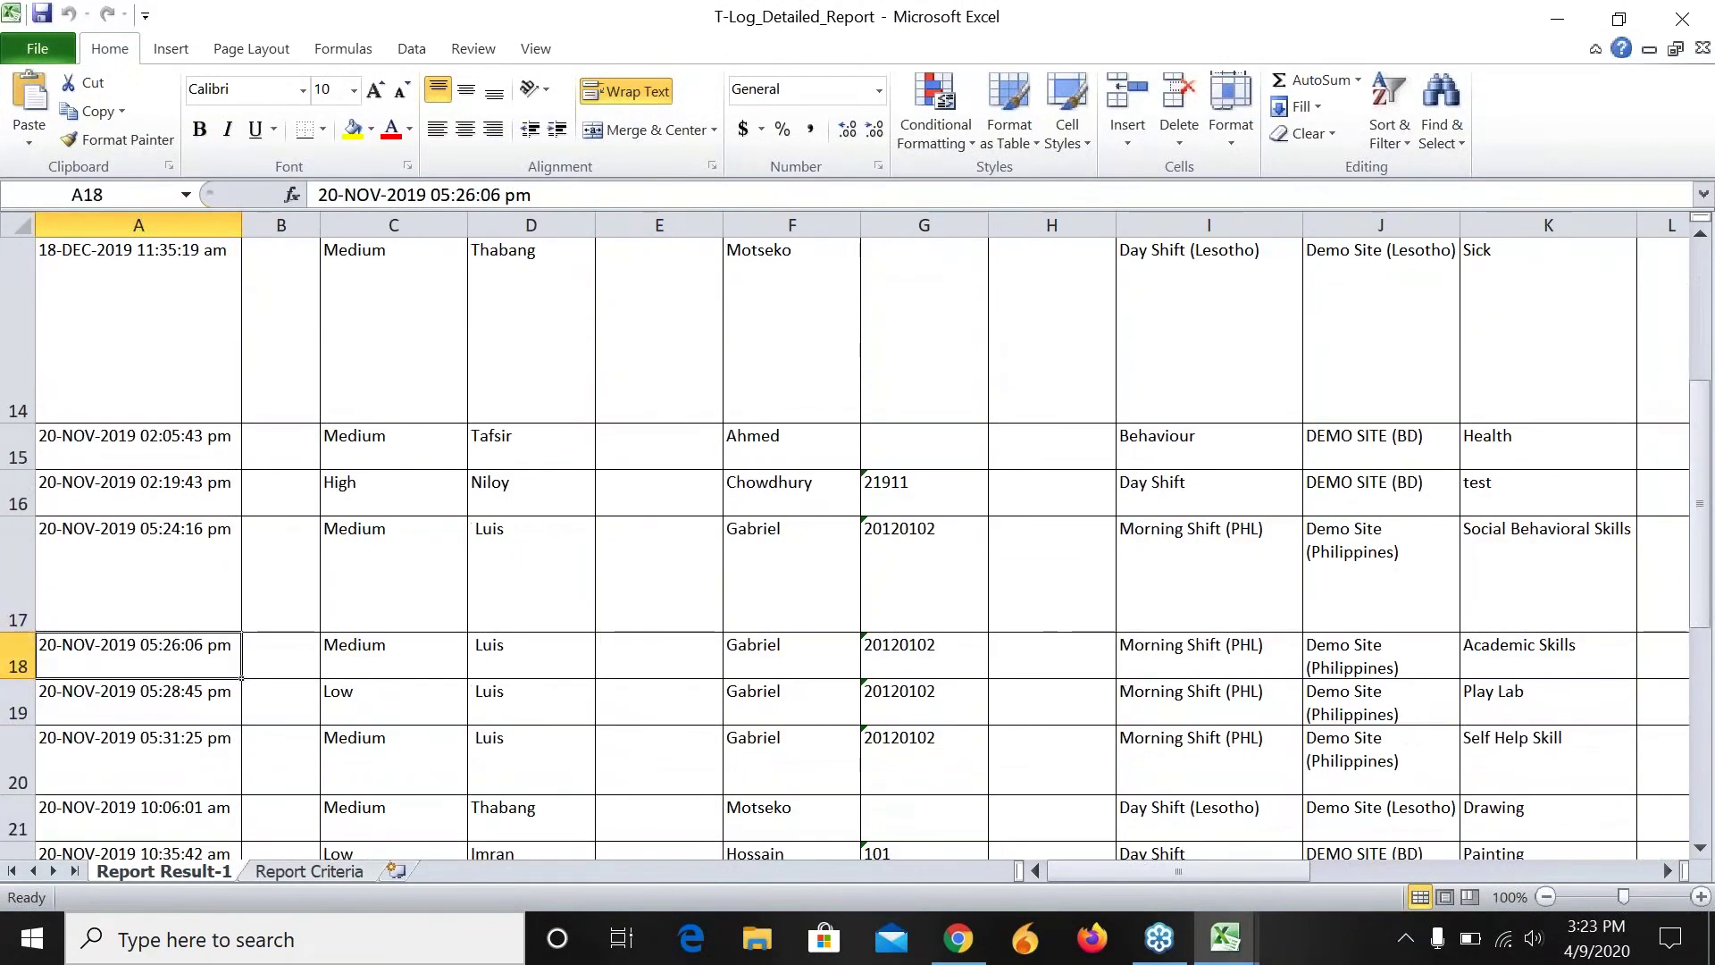
key("Down")
key("Down")
key("Down")
key("Down")
key("Down")
key("Down")
key("Down")
key("Down")
key("Down")
key("Down")
key("Down")
key("Down")
key("Down")
key("Down")
key("Down")
key("Down")
key("Down")
key("Down")
key("Down")
key("Down")
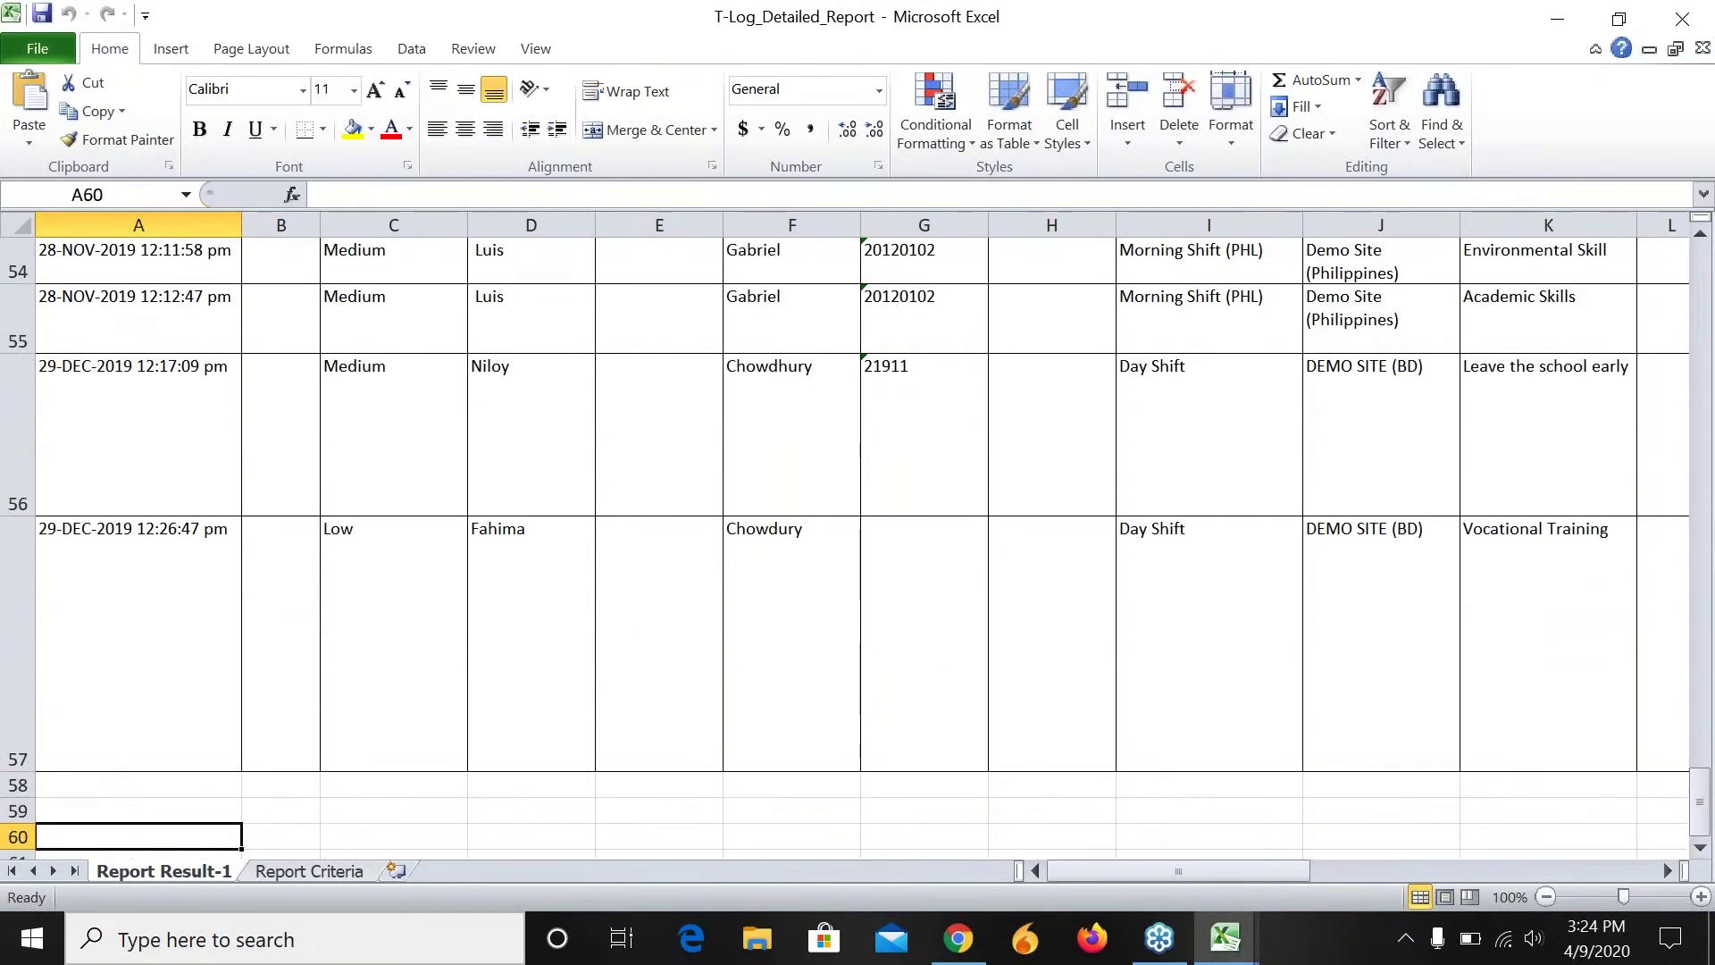
key("Down")
Step: Review the exported entries in reverse order, back up to the header row in cell A1
key("Up")
key("Up")
key("Up")
key("Up")
key("Up")
key("Up")
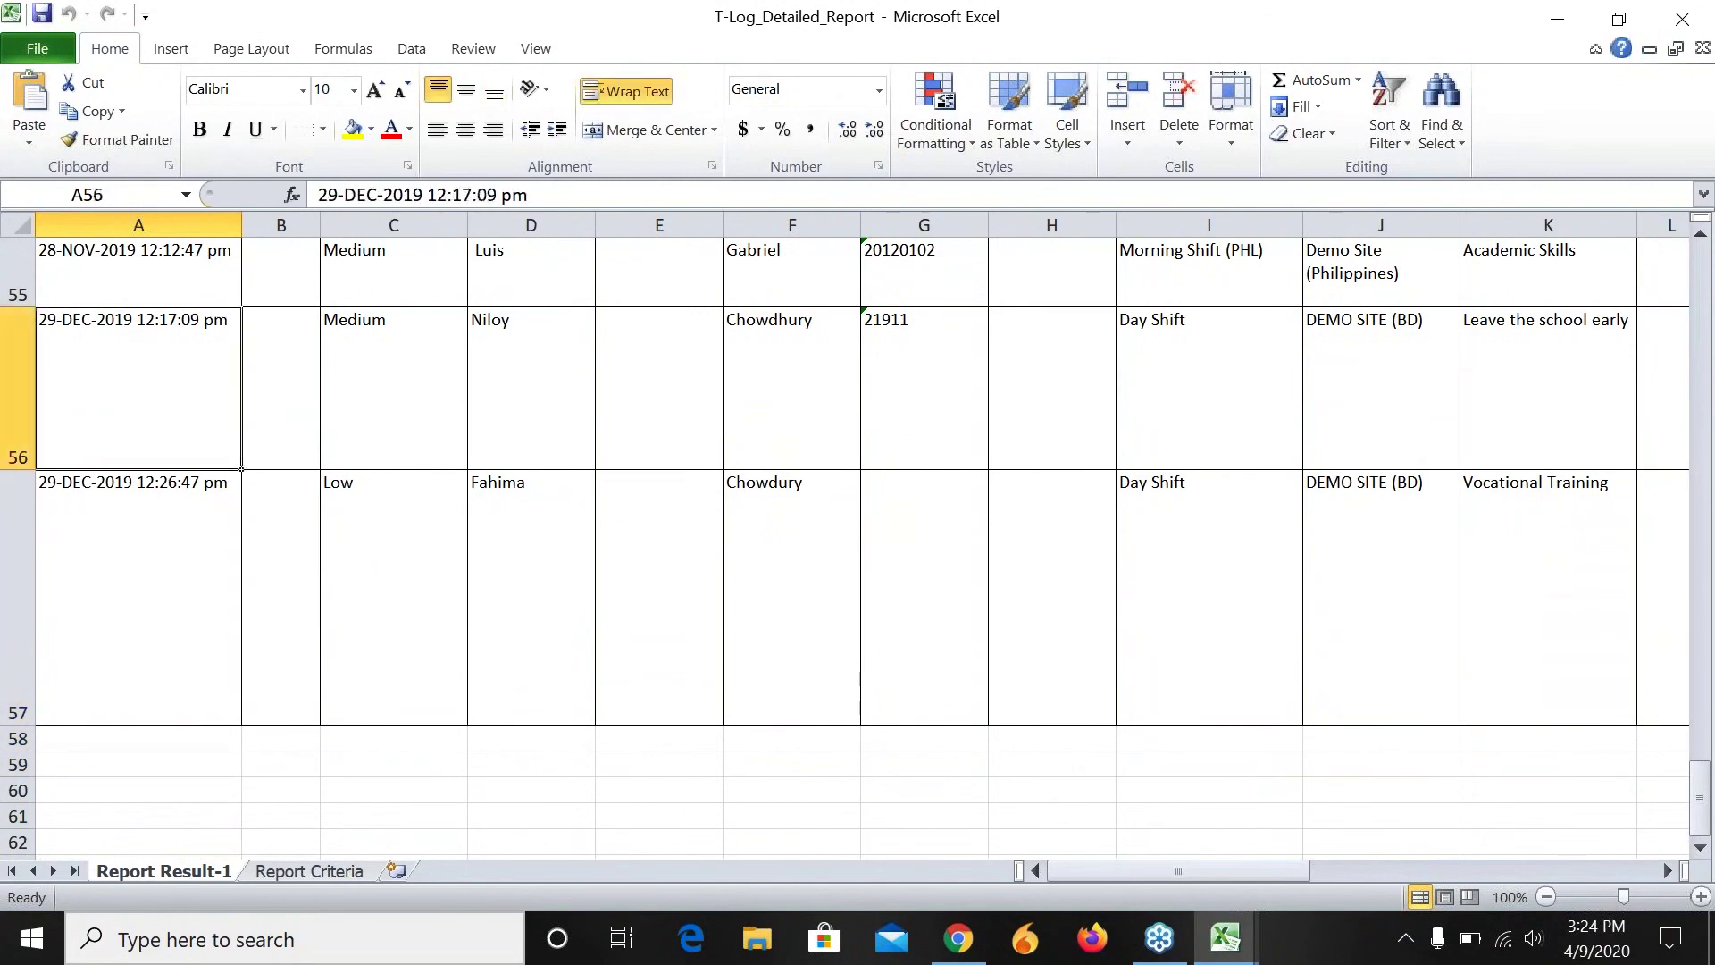
key("Up")
key("Up")
key("Up")
key("Up")
key("Up")
key("Up")
key("Up")
key("Up")
key("Up")
key("Up")
key("Up")
key("Up")
key("Up")
key("Up")
key("Up")
key("Up")
key("Up")
key("Up")
key("Up")
key("Up")
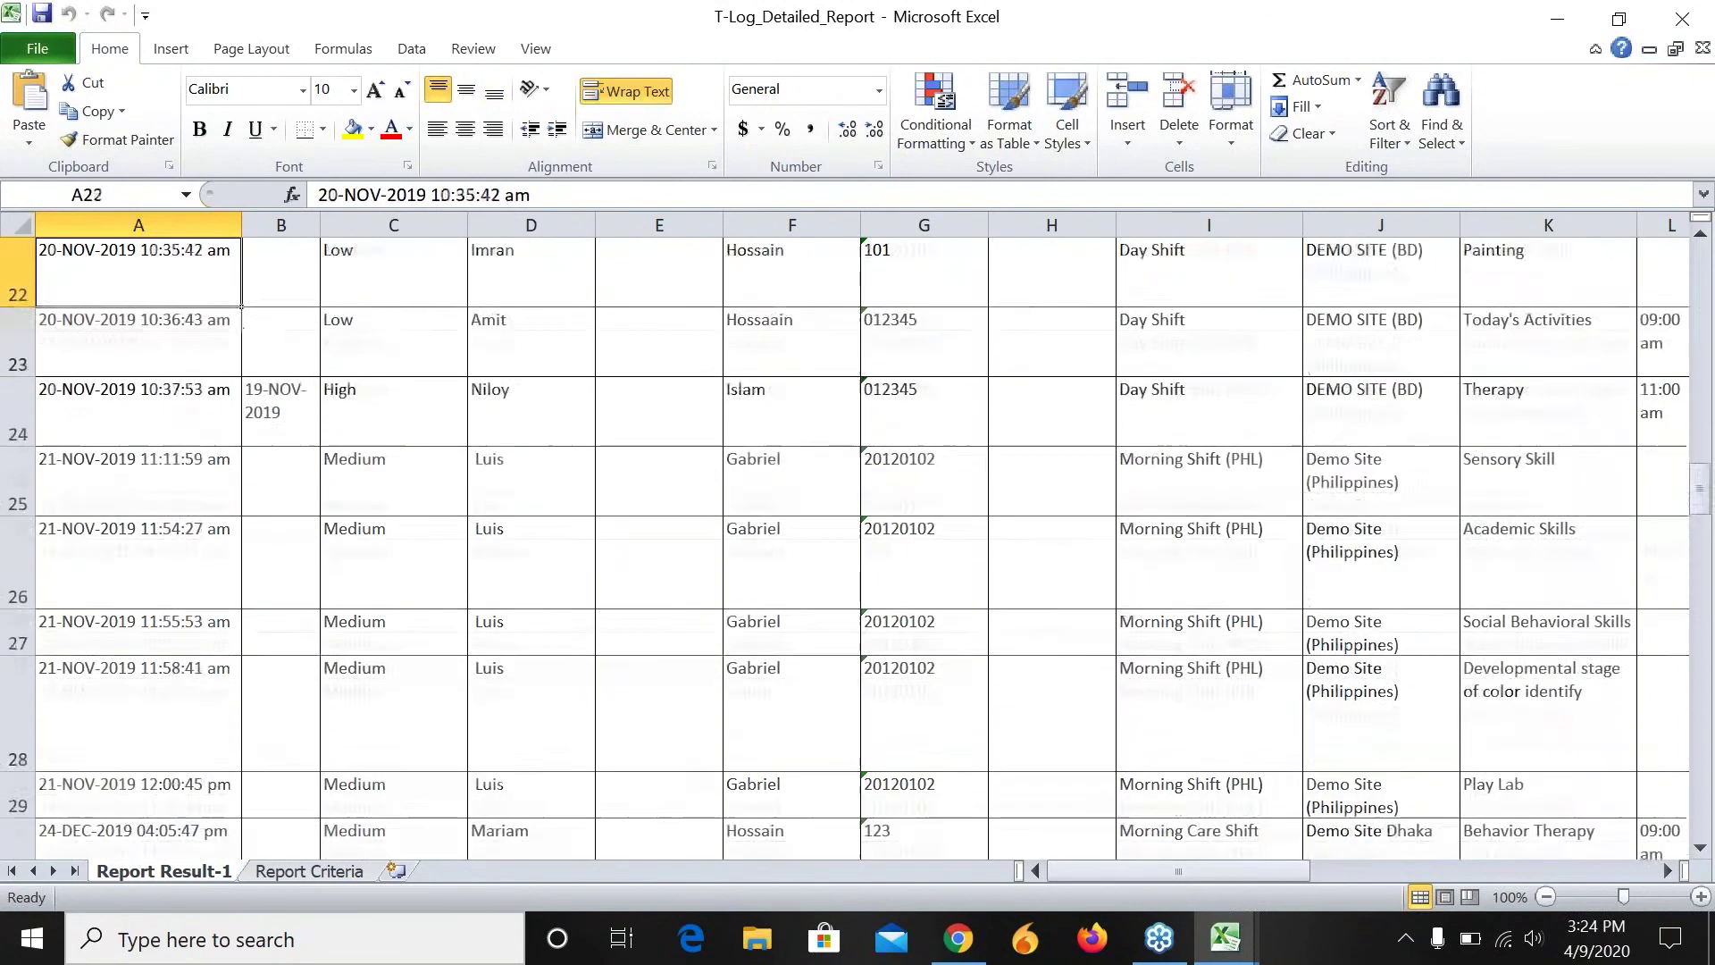
key("Up")
key("Up")
key("Up")
key("Up")
key("Up")
key("Up")
key("Up")
key("Up")
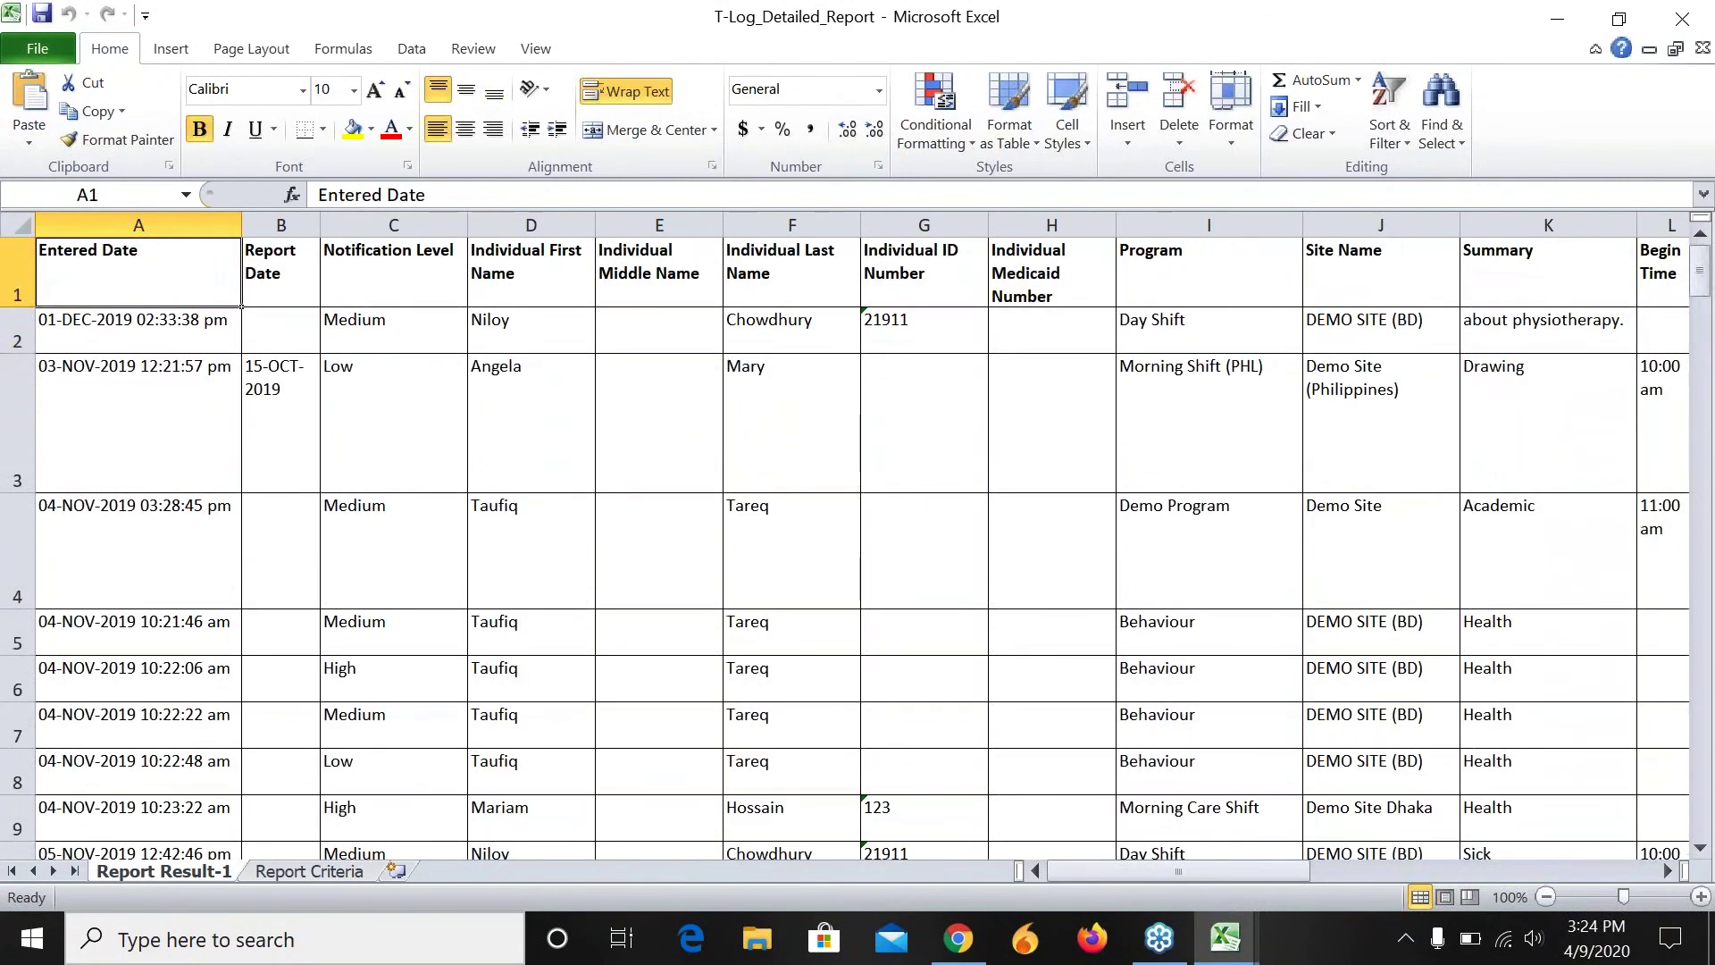
key("Down")
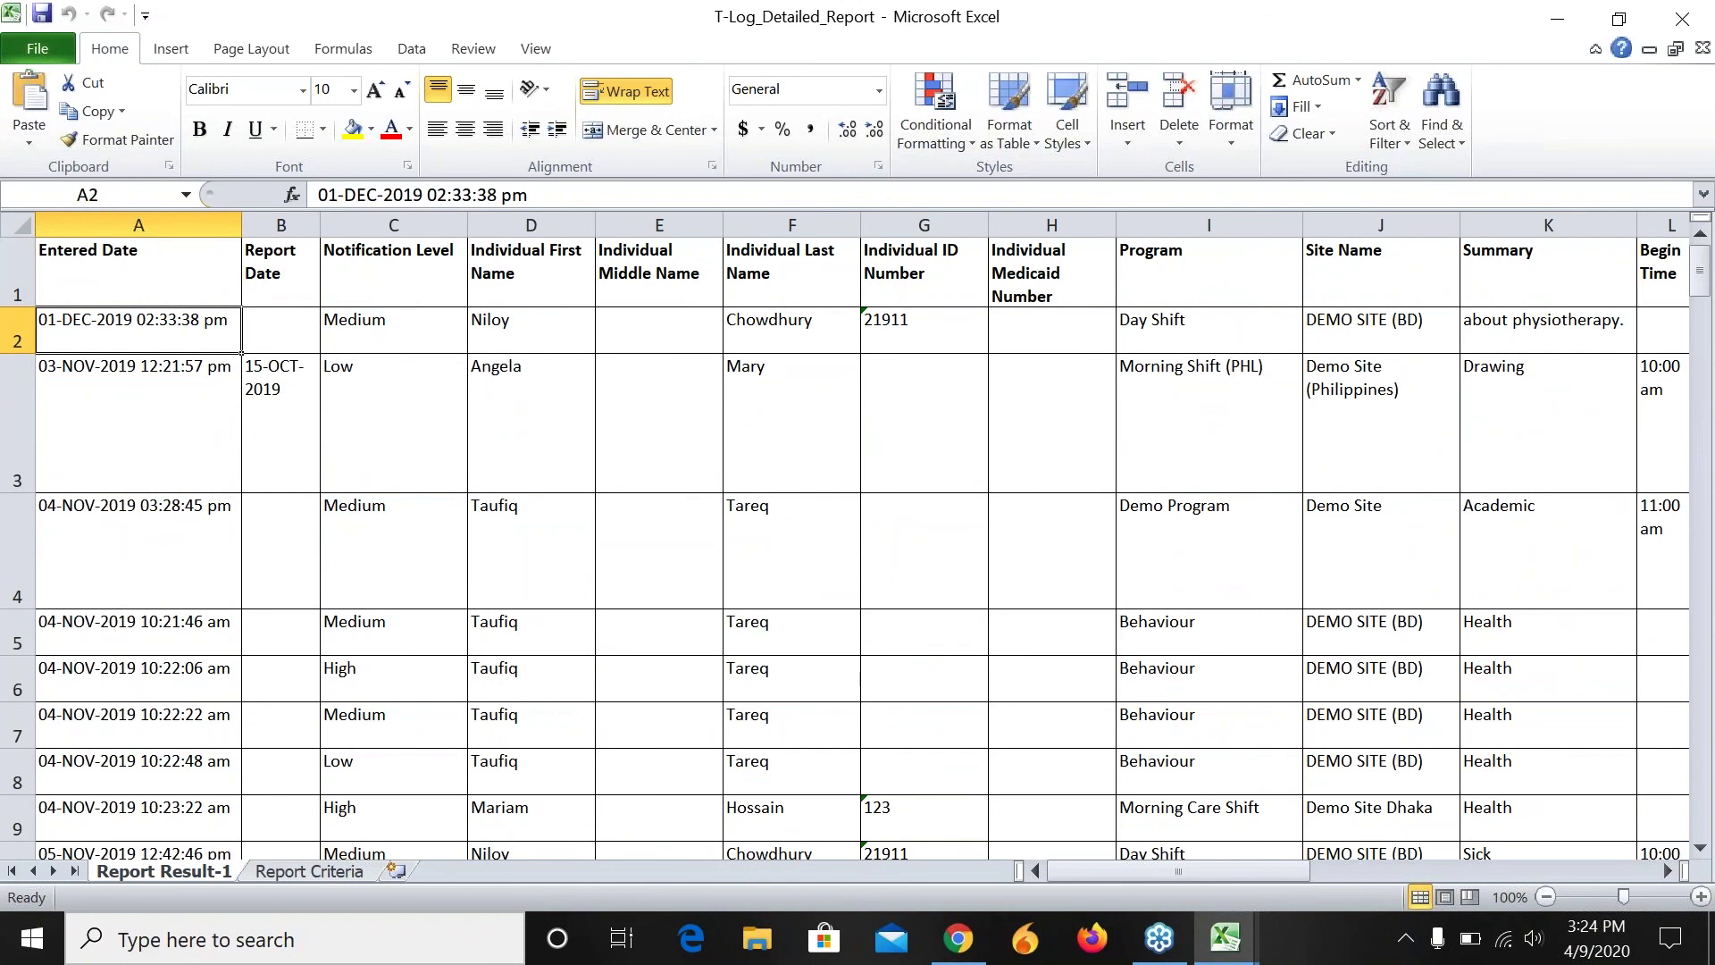
key("Up")
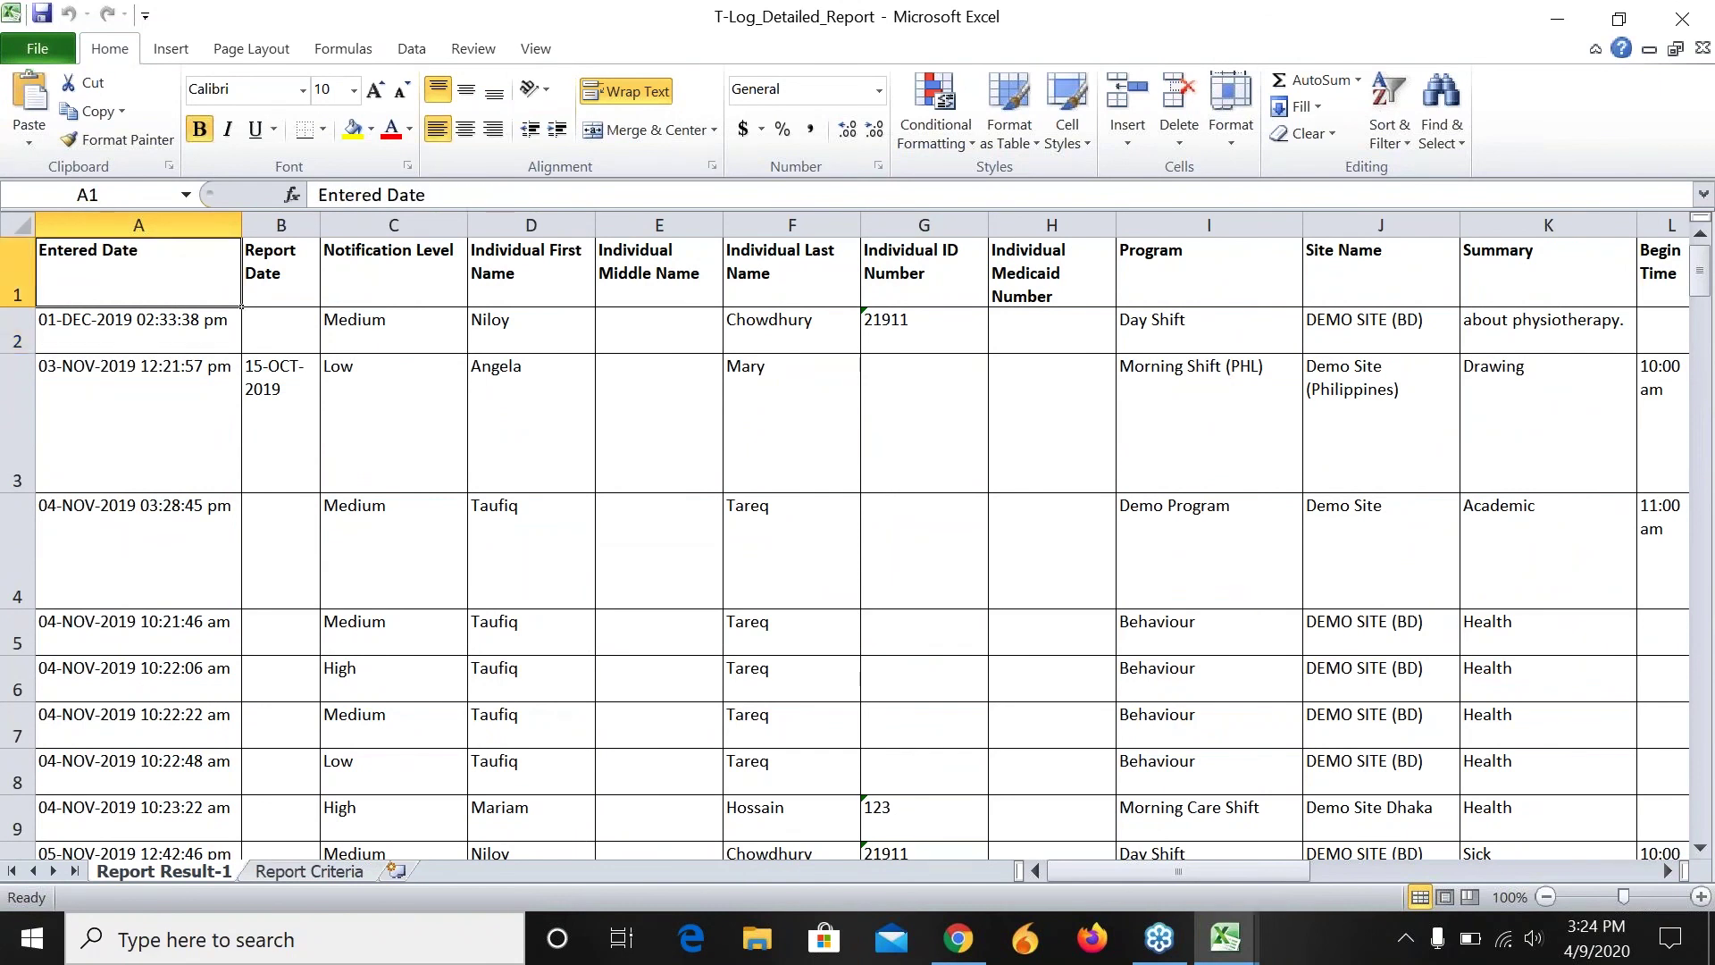
Step: Go through the exported entries once more, from the header row to the last entry in row 57
key("Down")
key("Down")
key("Down")
key("Down")
key("Down")
key("Down")
key("Down")
key("Down")
key("Down")
key("Down")
key("Down")
key("Down")
key("Down")
key("Down")
key("Down")
key("Down")
key("Down")
key("Down")
key("Down")
key("Down")
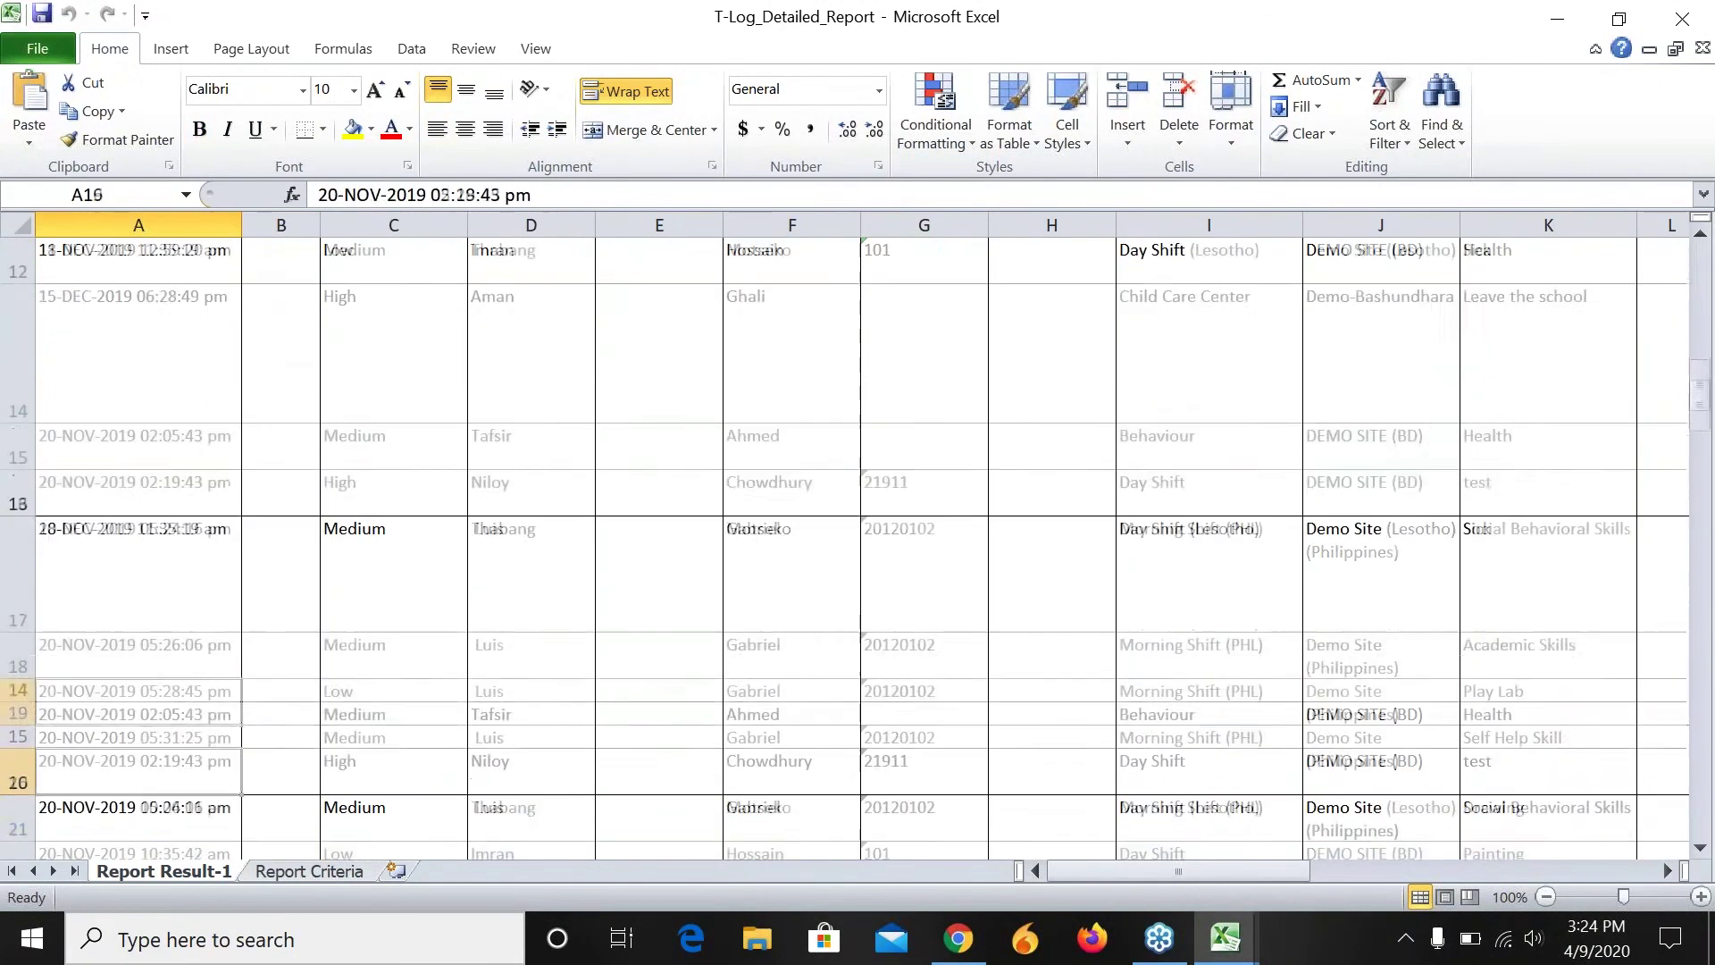
key("Down")
key("Down")
key("Down")
key("Down")
key("Down")
key("Down")
key("Down")
key("Down")
key("Down")
key("Down")
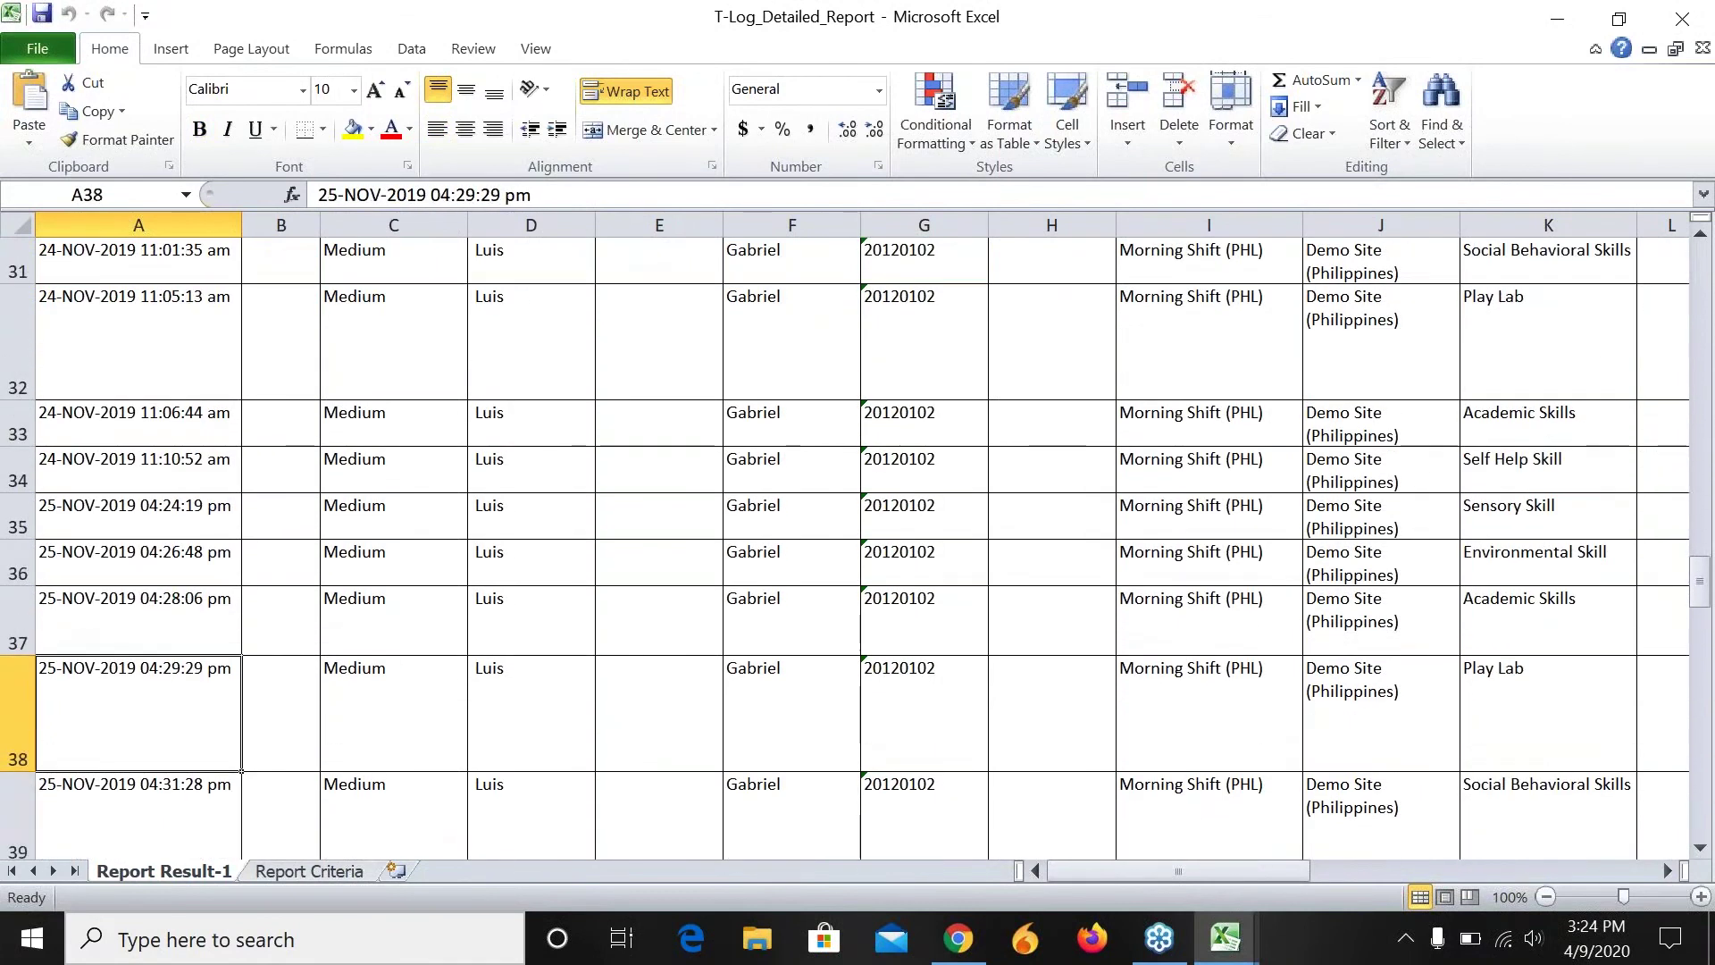
key("Down")
key("Down")
key("Down")
key("Down")
key("Down")
key("Down")
key("Down")
key("Down")
key("Down")
key("Down")
key("Down")
key("Down")
key("Down")
key("Down")
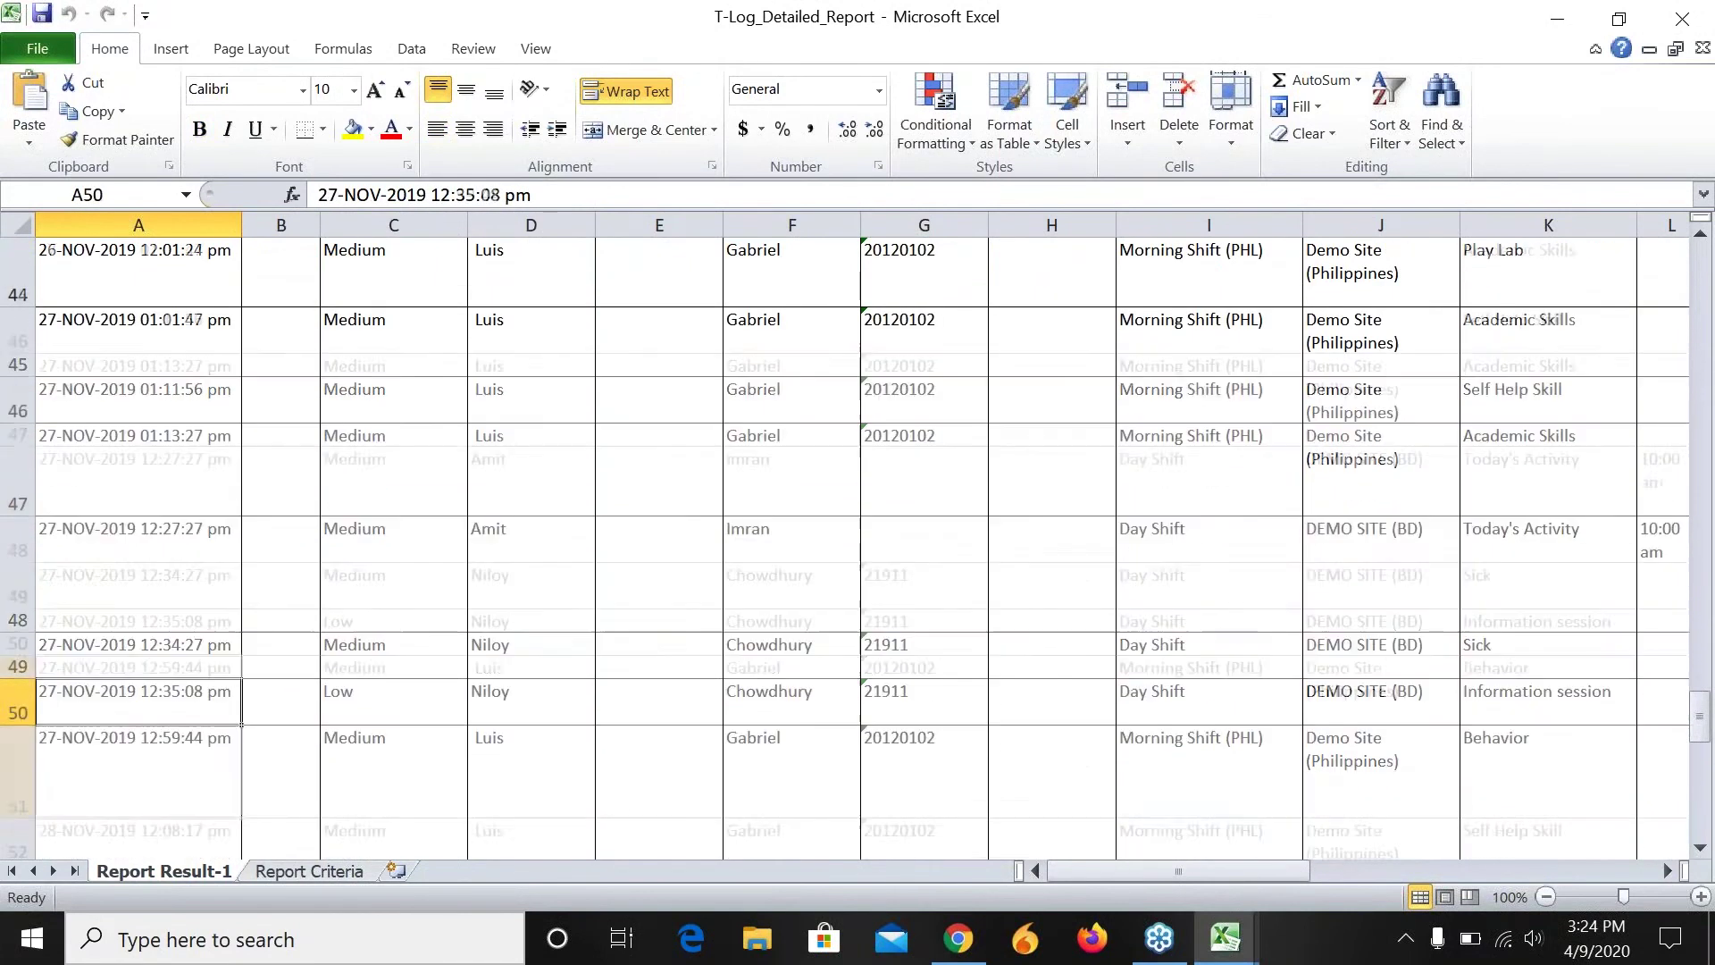
key("Down")
key("Down")
key("Down")
key("Up")
key("Down")
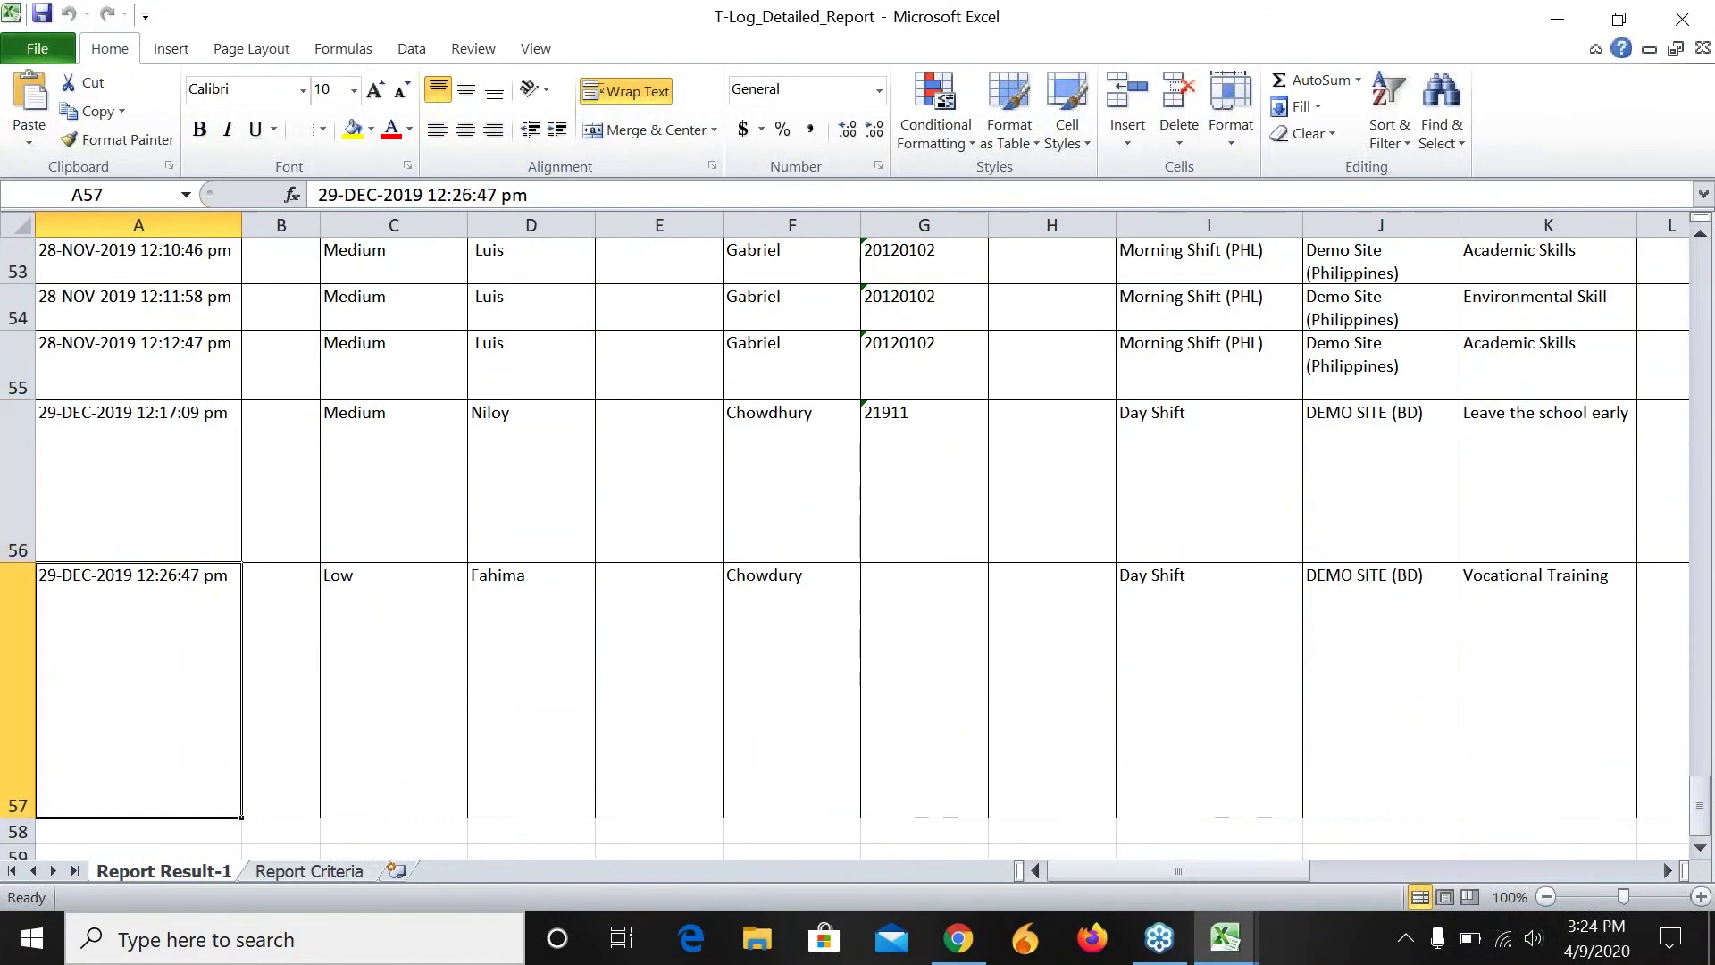
Step: Review the exported T-Log entries from the last filled row back up to the Entered Date header in cell A1
key("Up")
key("Up")
key("Up")
key("Up")
key("Up")
key("Up")
key("Up")
key("Up")
key("Up")
key("Up")
key("Up")
key("Up")
key("Up")
key("Up")
key("Up")
key("Up")
key("Up")
key("Up")
key("Up")
key("Up")
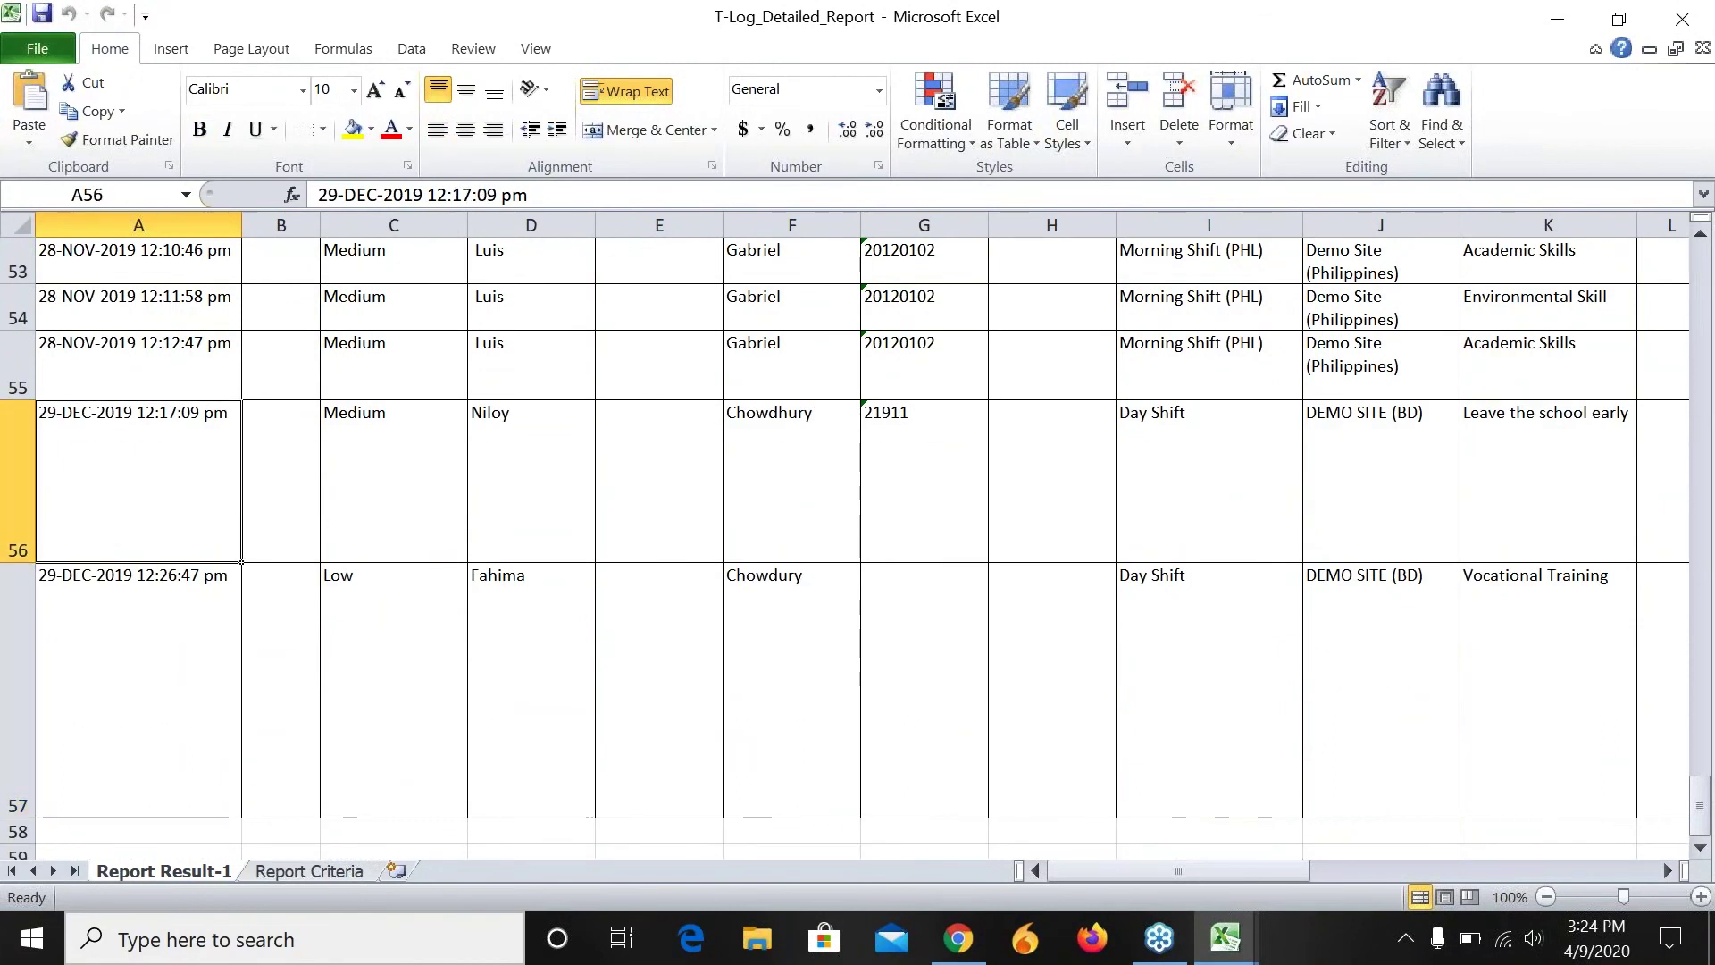
key("Up")
key("Up")
key("Up")
key("Up")
key("Up")
key("Up")
key("Up")
key("Up")
key("Up")
key("Up")
key("Up")
key("Up")
key("Up")
key("Up")
key("Up")
key("Up")
key("Up")
key("Up")
key("Up")
key("Up")
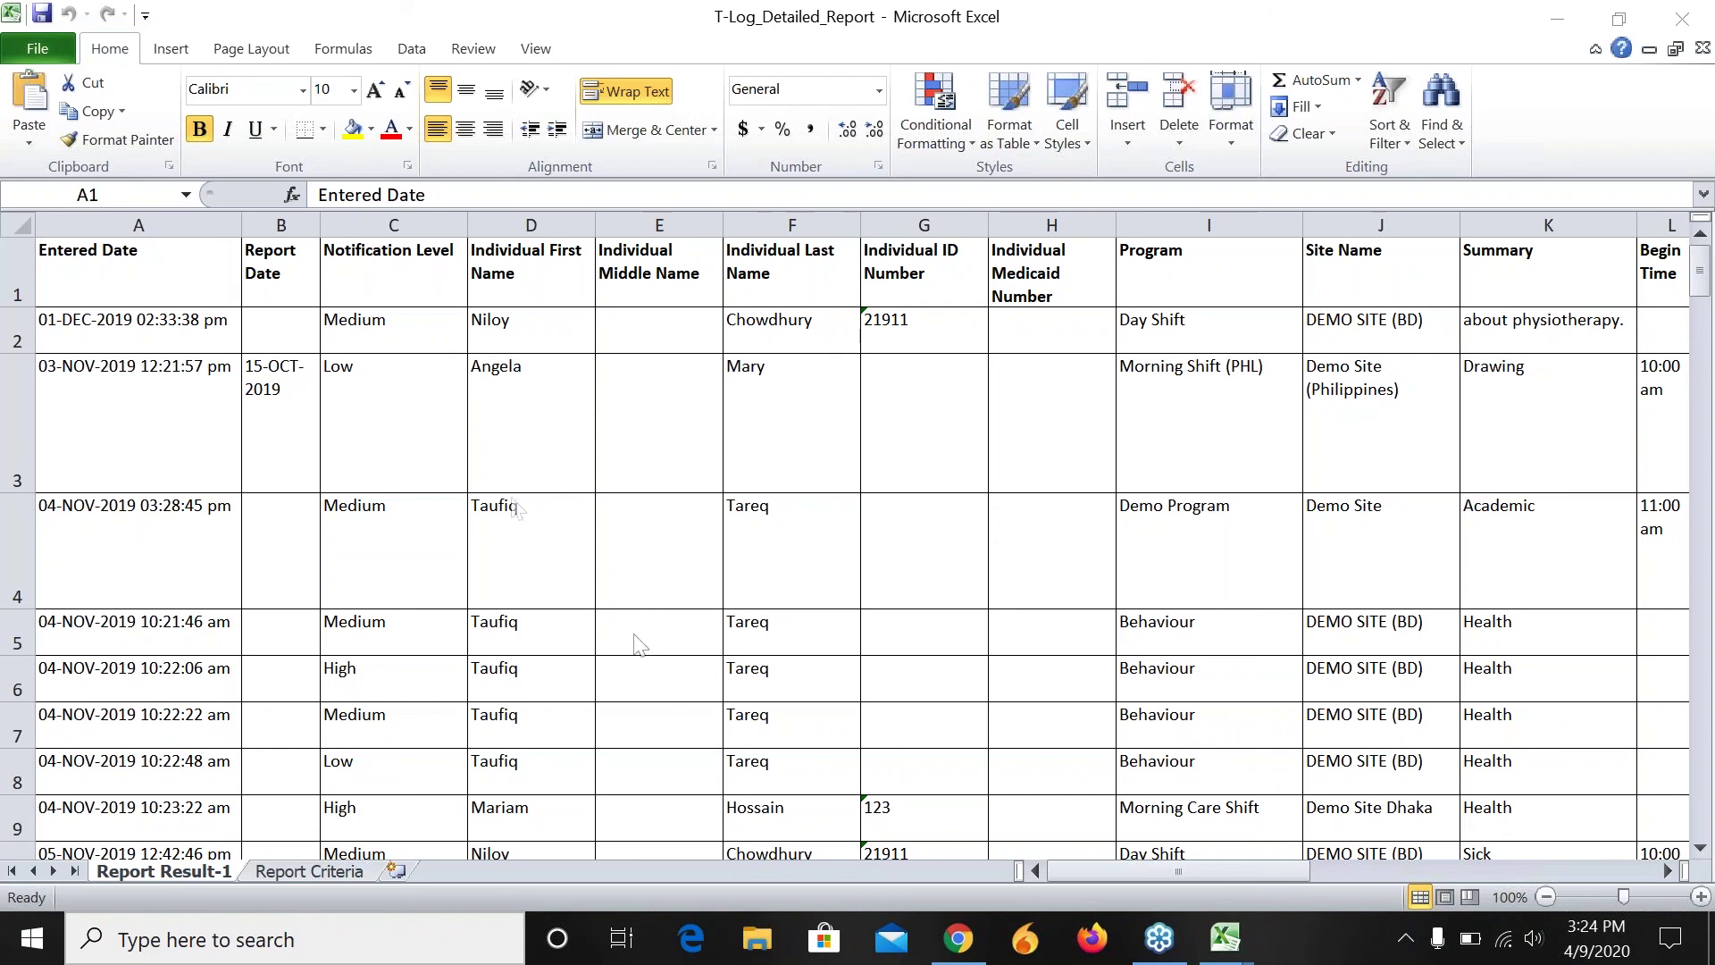
left_click(193, 246)
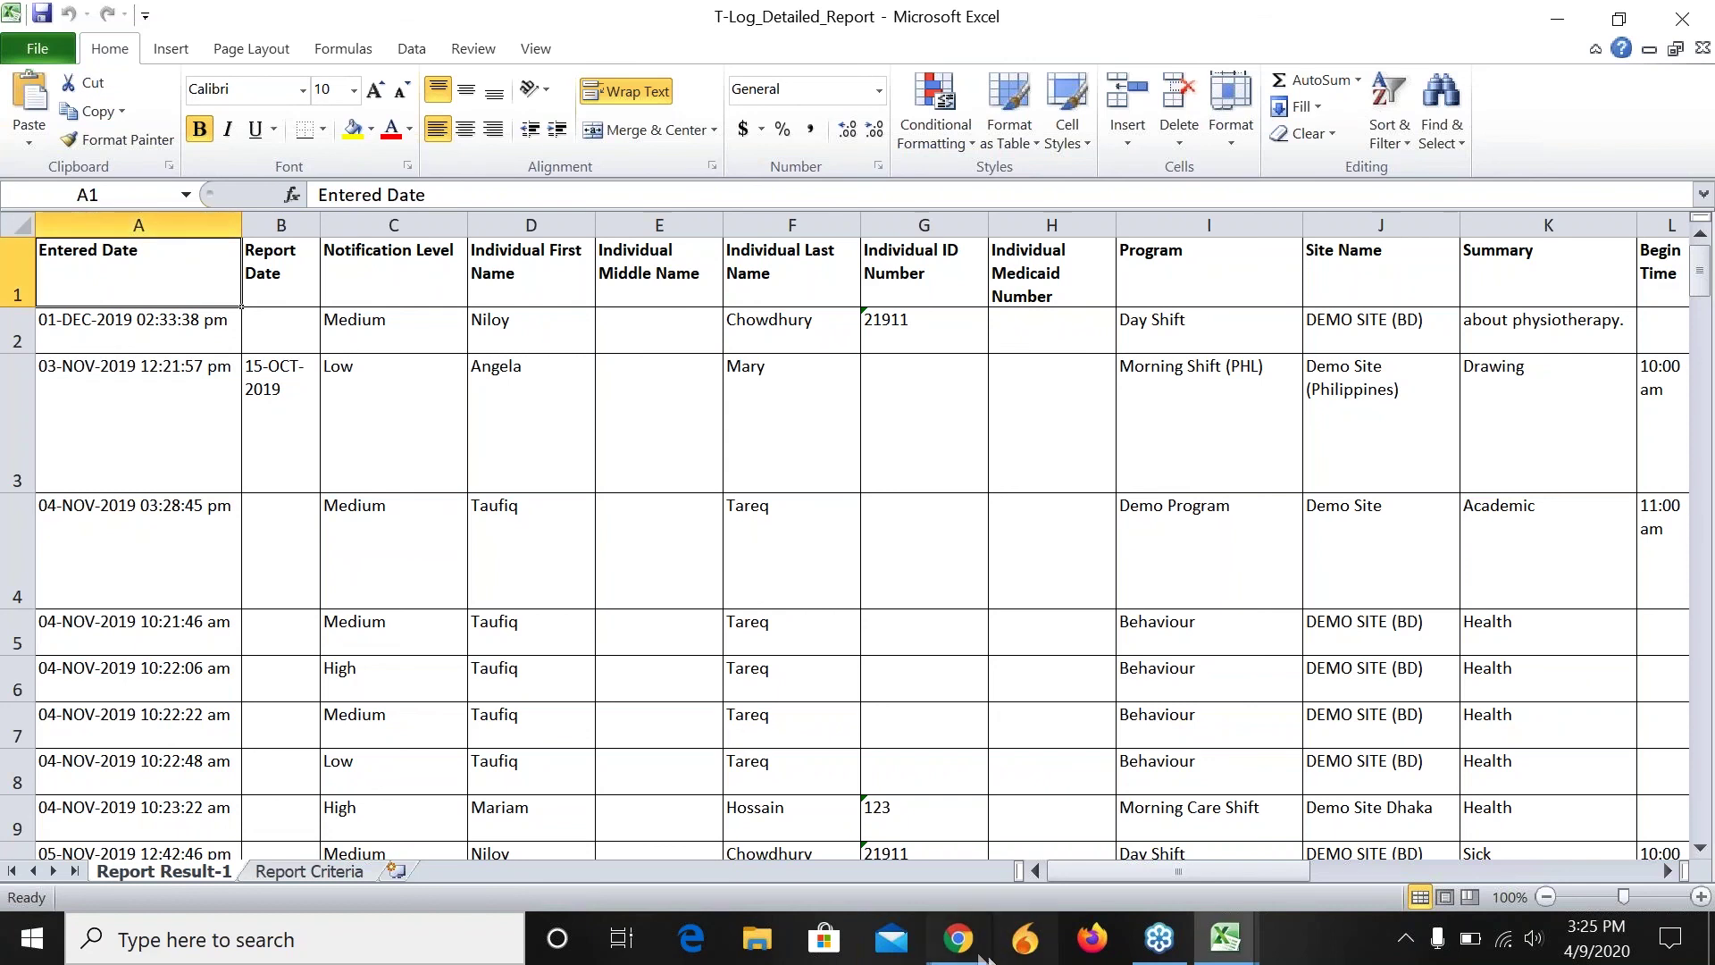
Step: Switch to Chrome and examine the T-Log Detailed Report result page, covering its rows from last to first and its columns
left_click(958, 938)
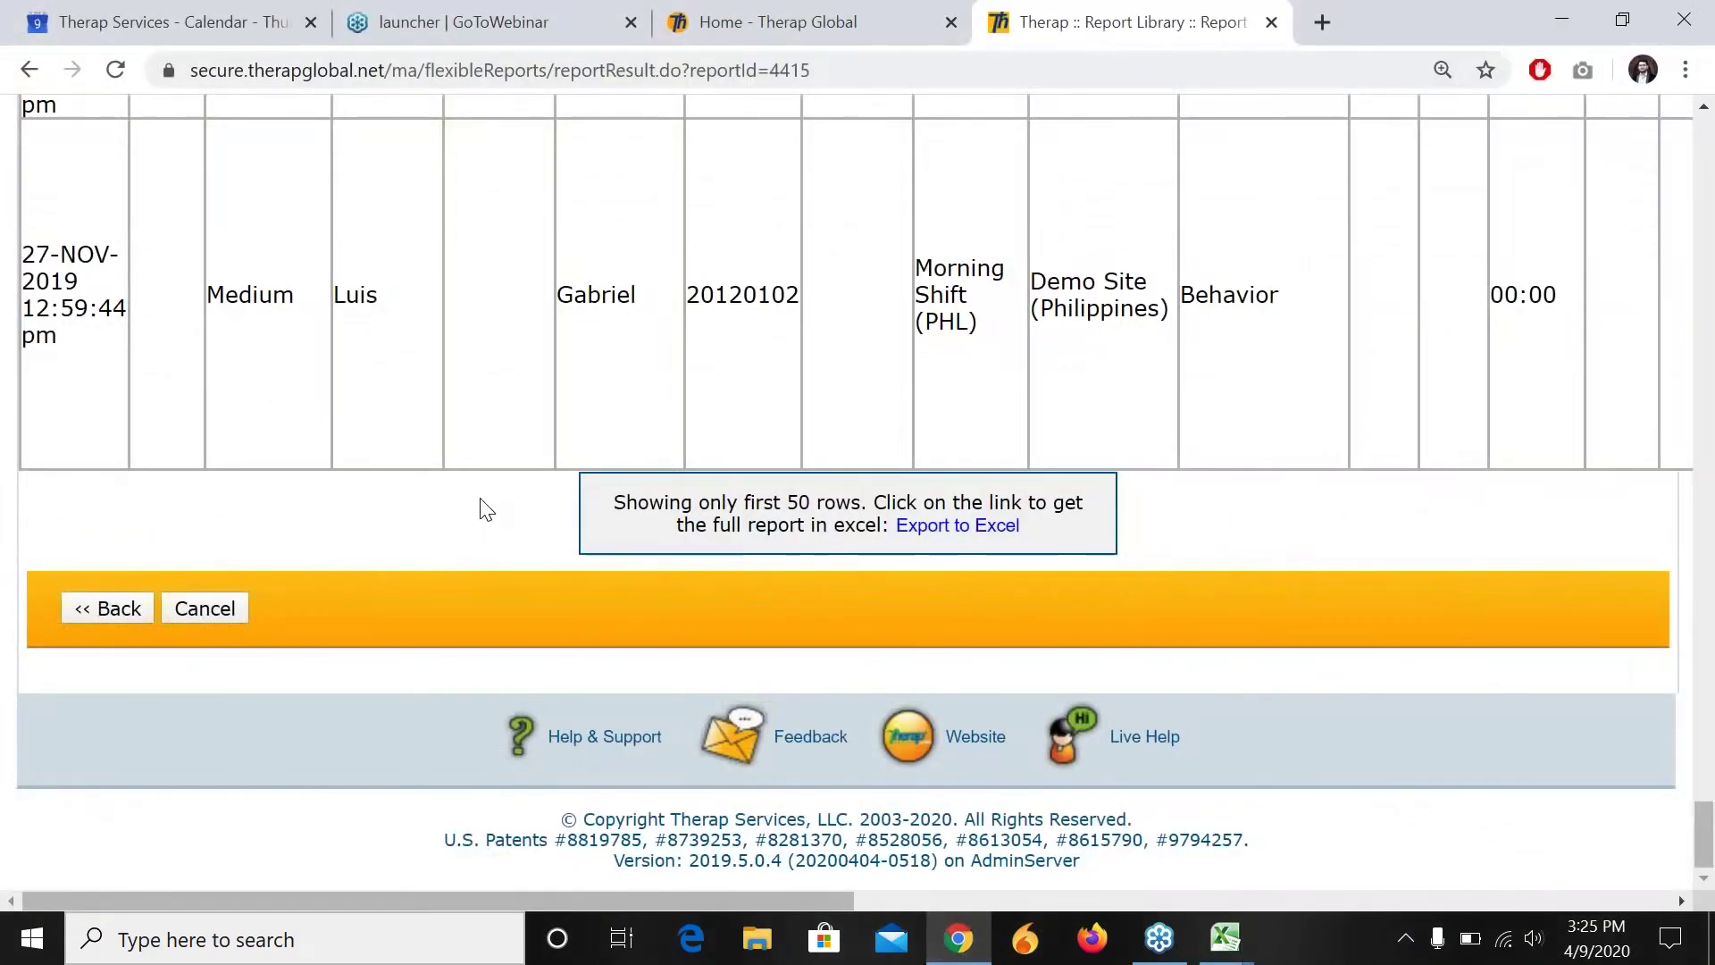
scroll(483, 507, "up", 8)
scroll(483, 507, "up", 15)
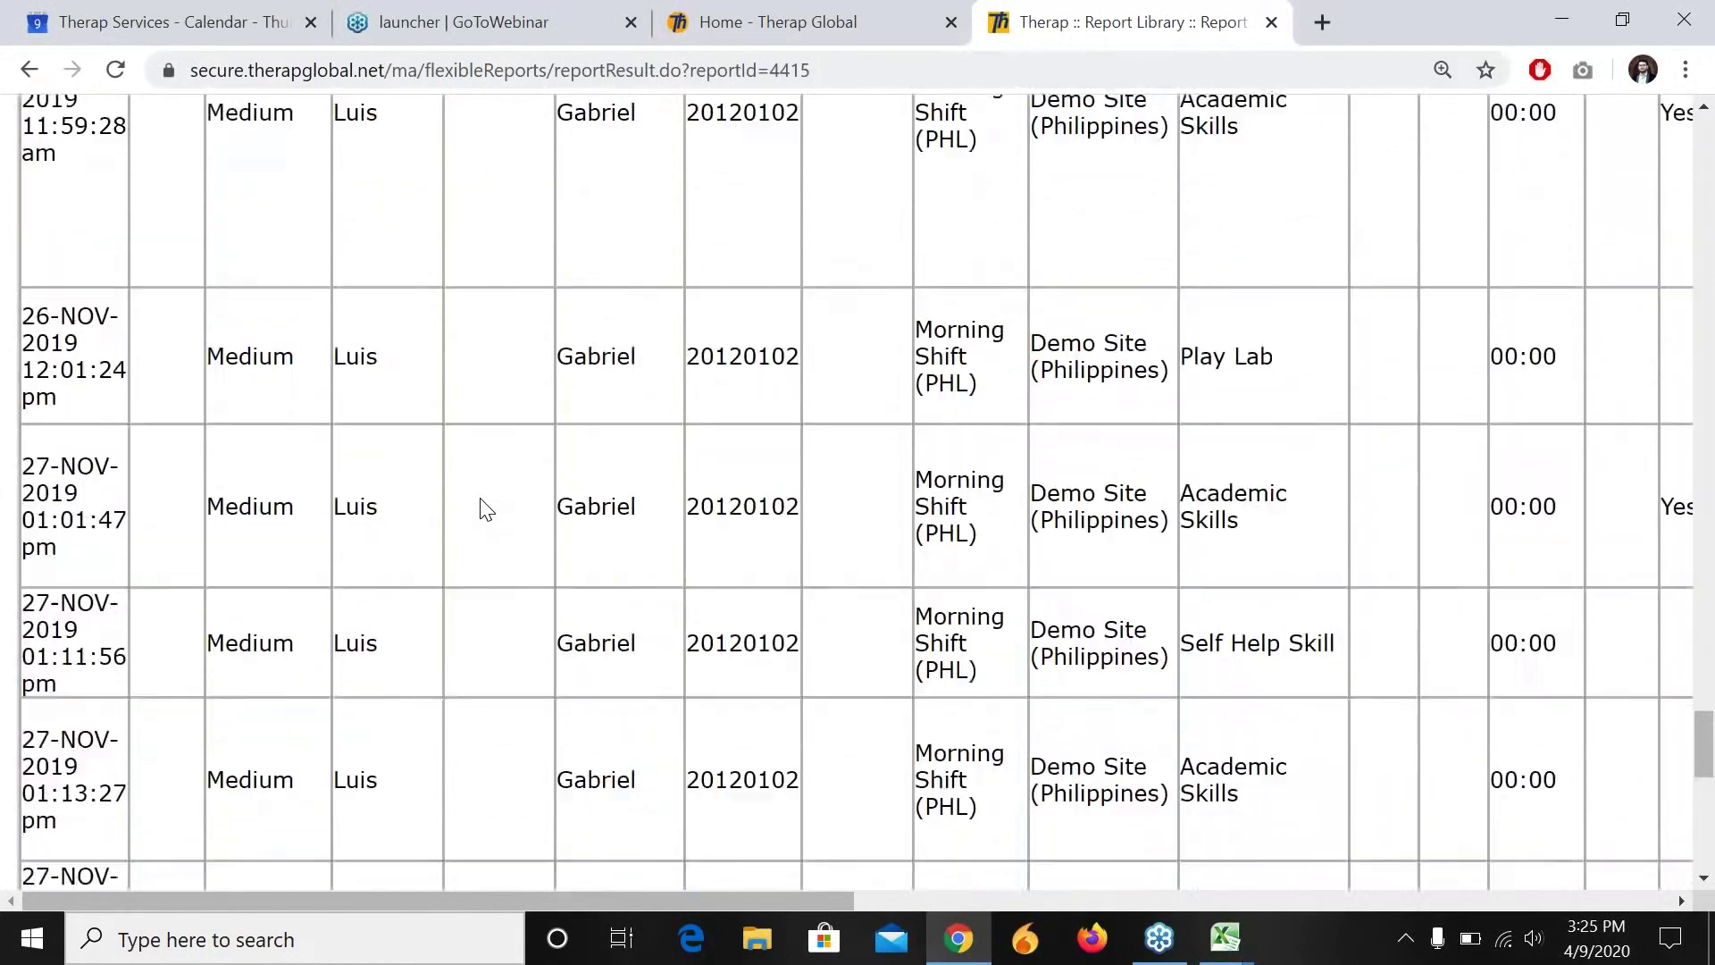
scroll(483, 508, "up", 15)
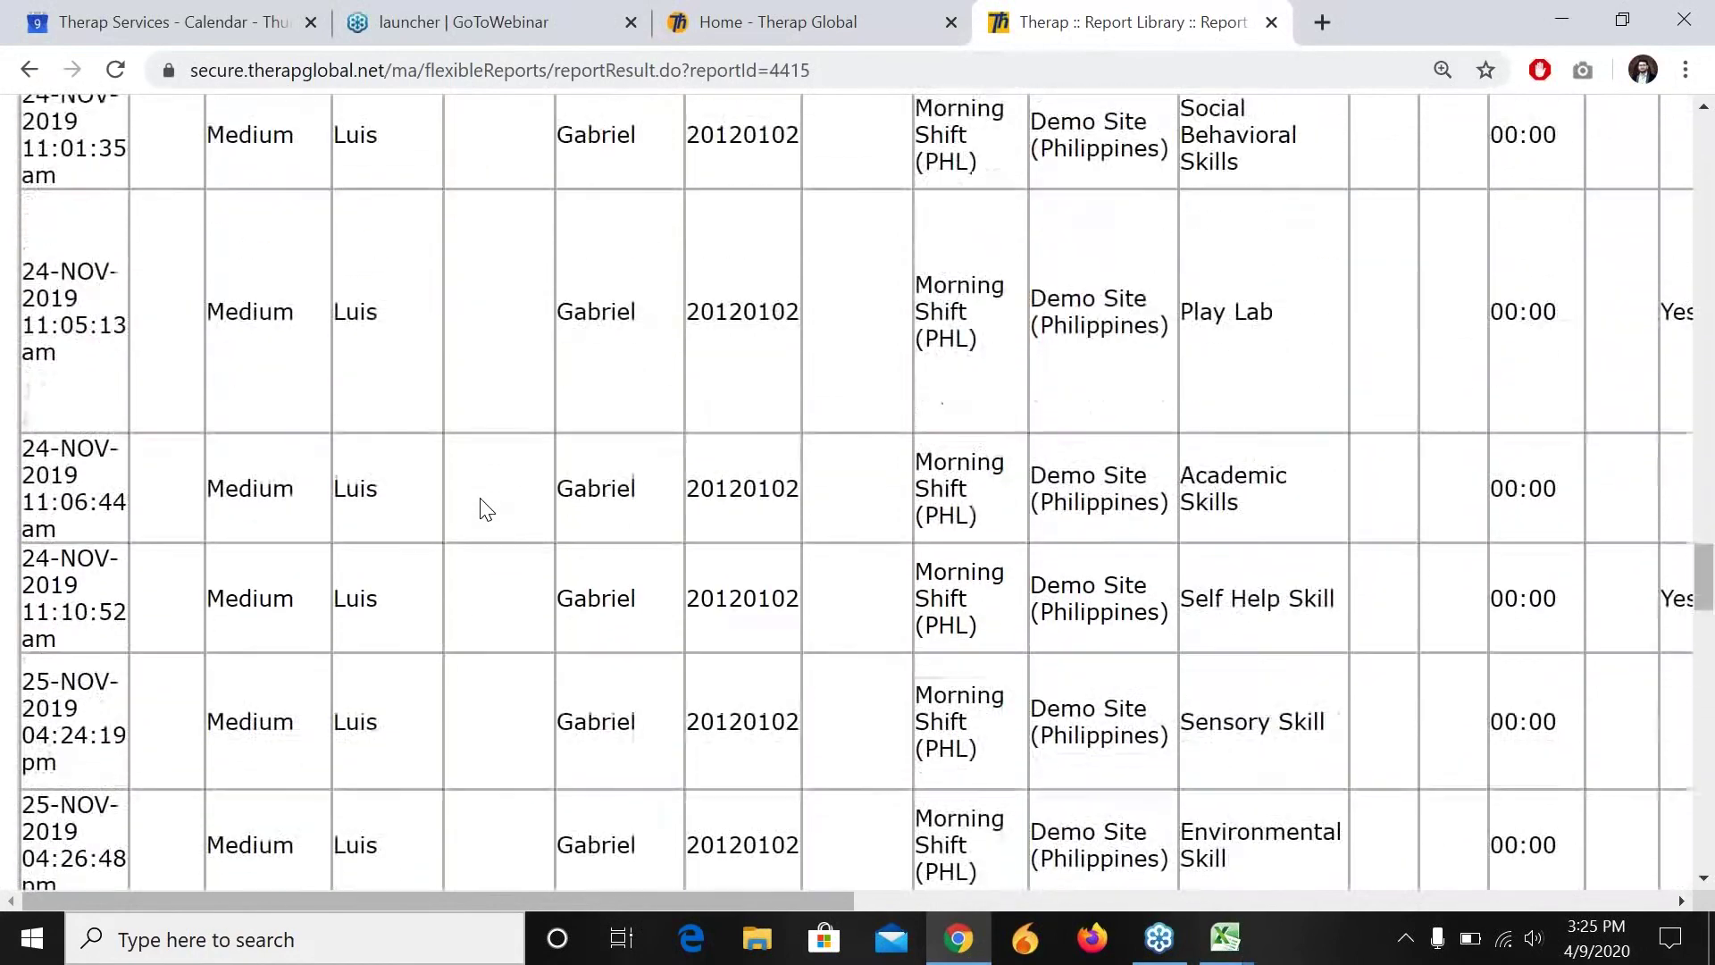
scroll(484, 507, "up", 15)
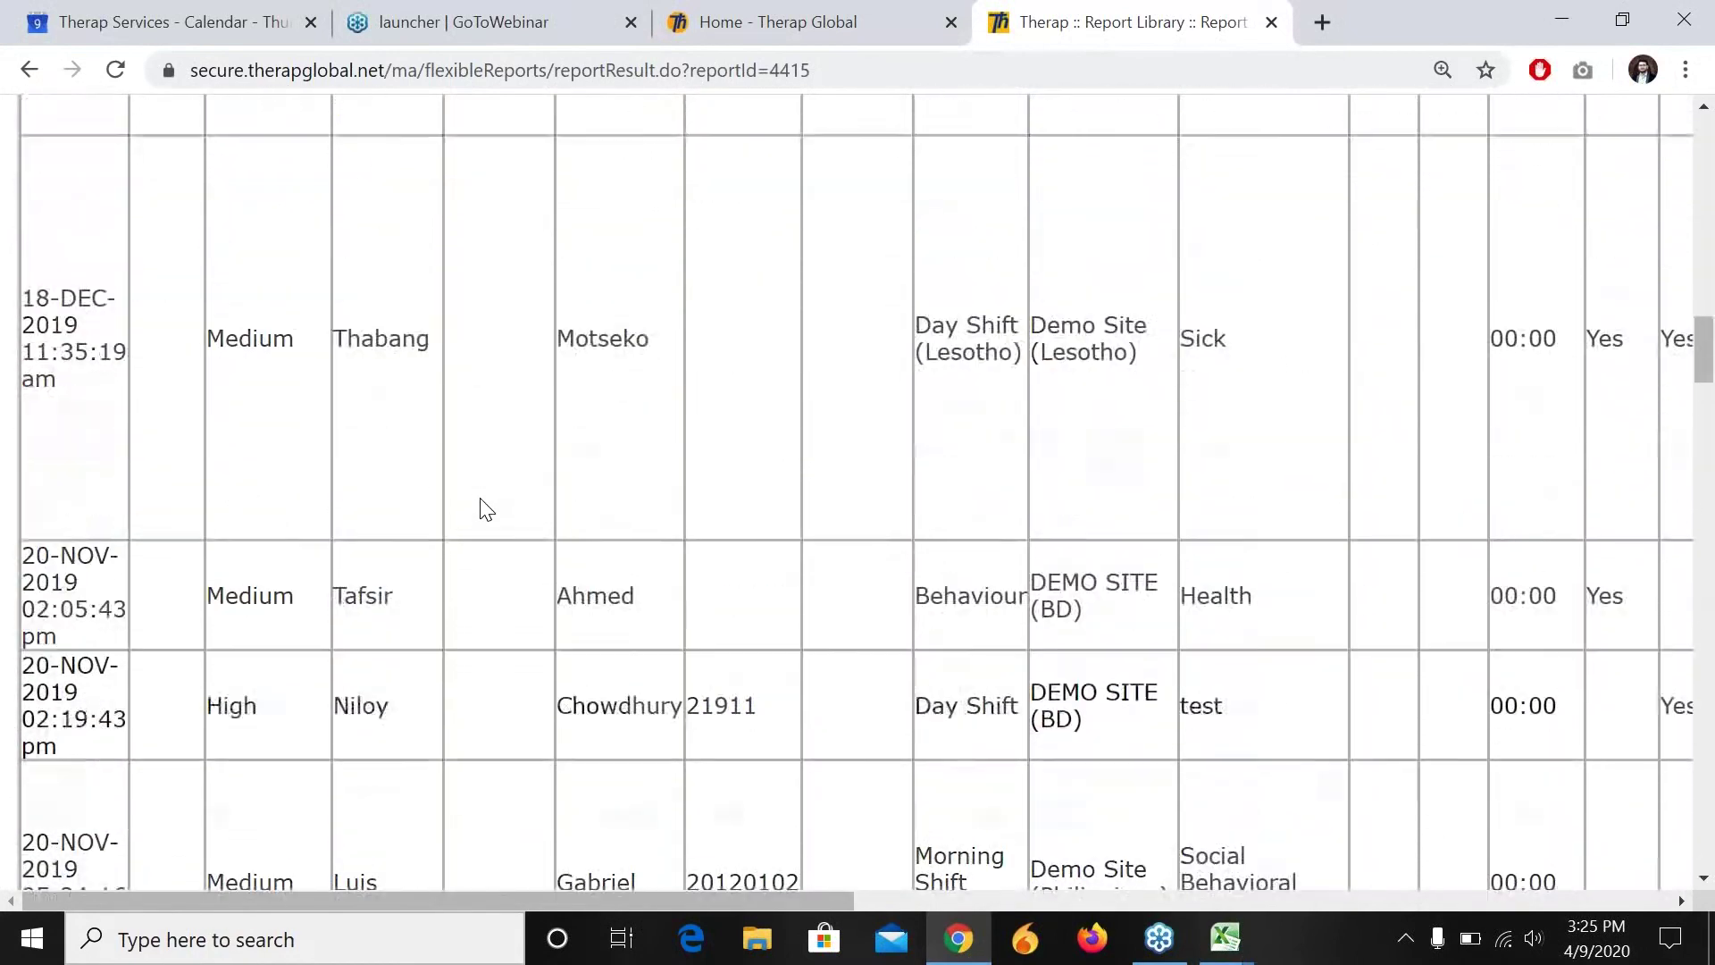
scroll(483, 507, "up", 5)
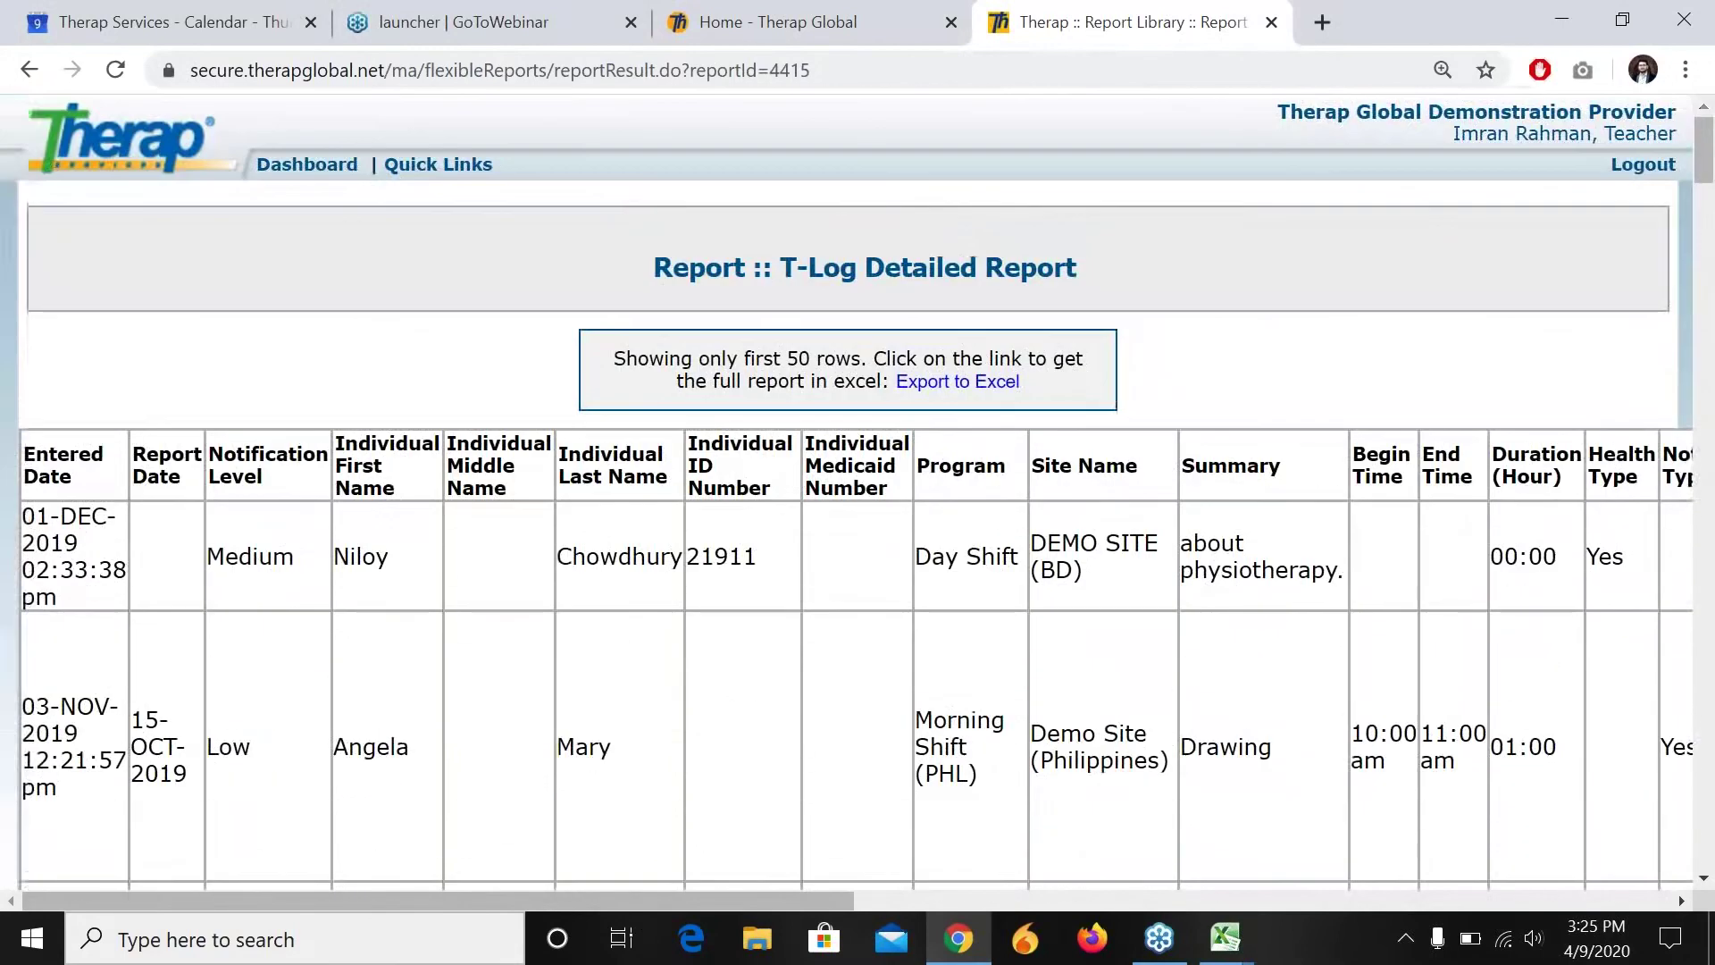
scroll(483, 507, "right", 5)
scroll(484, 507, "right", 8)
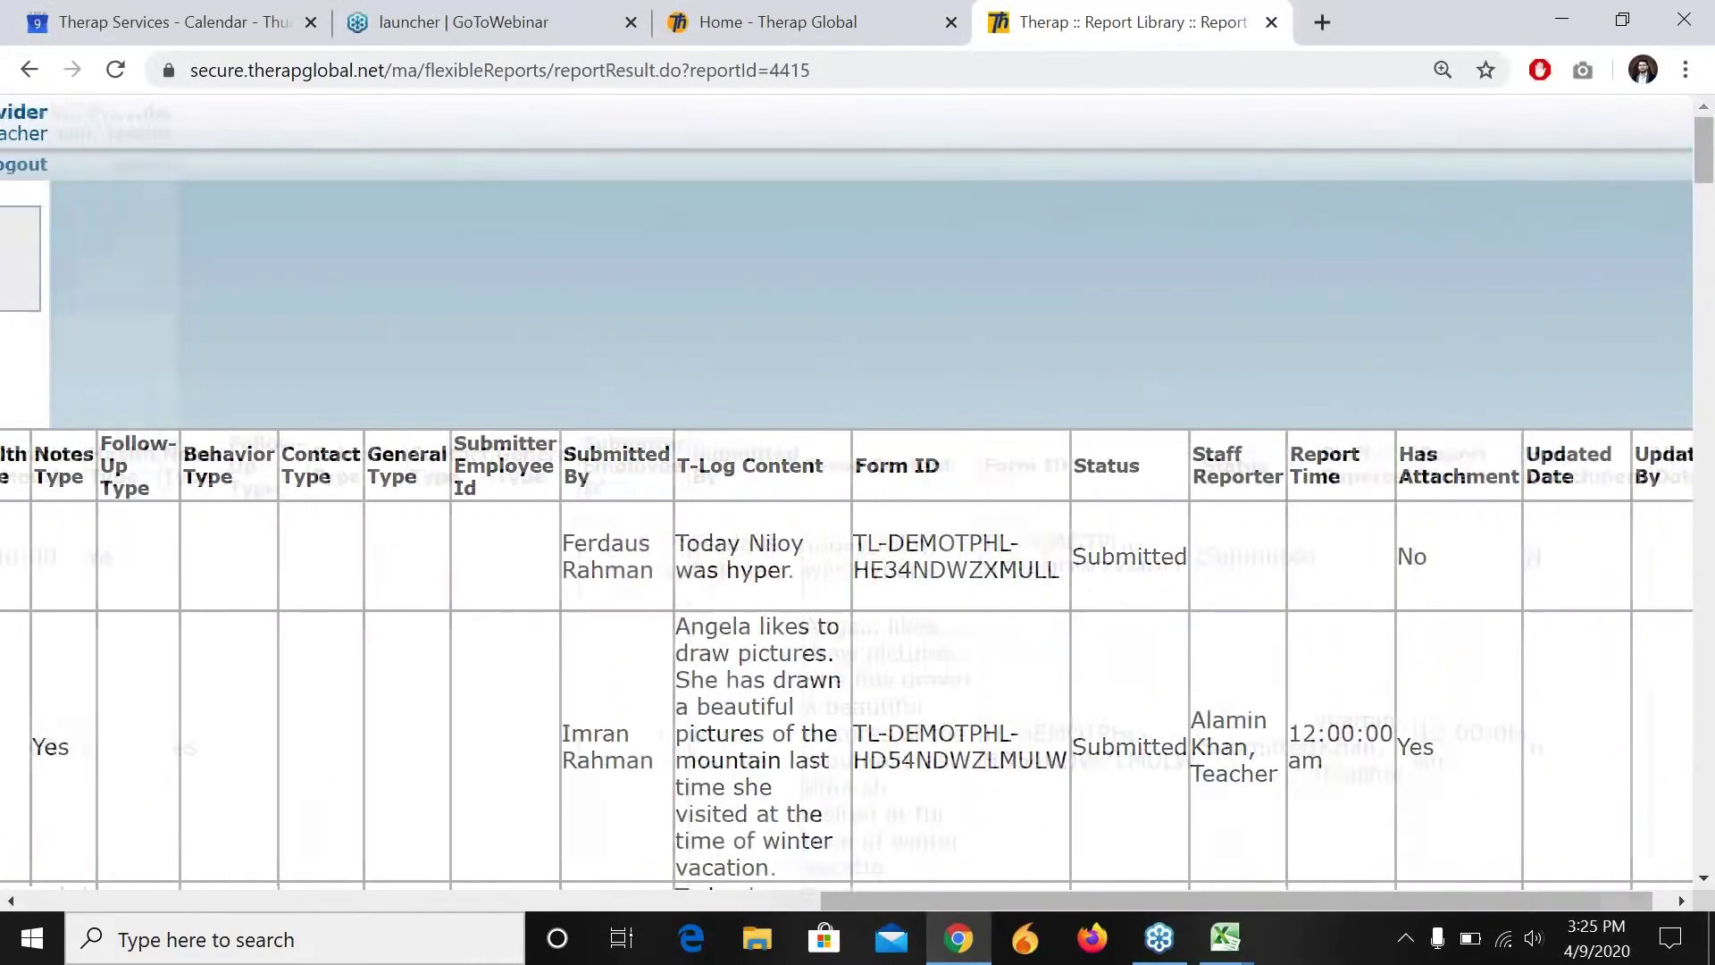
scroll(484, 507, "left", 3)
scroll(847, 545, "left", 8)
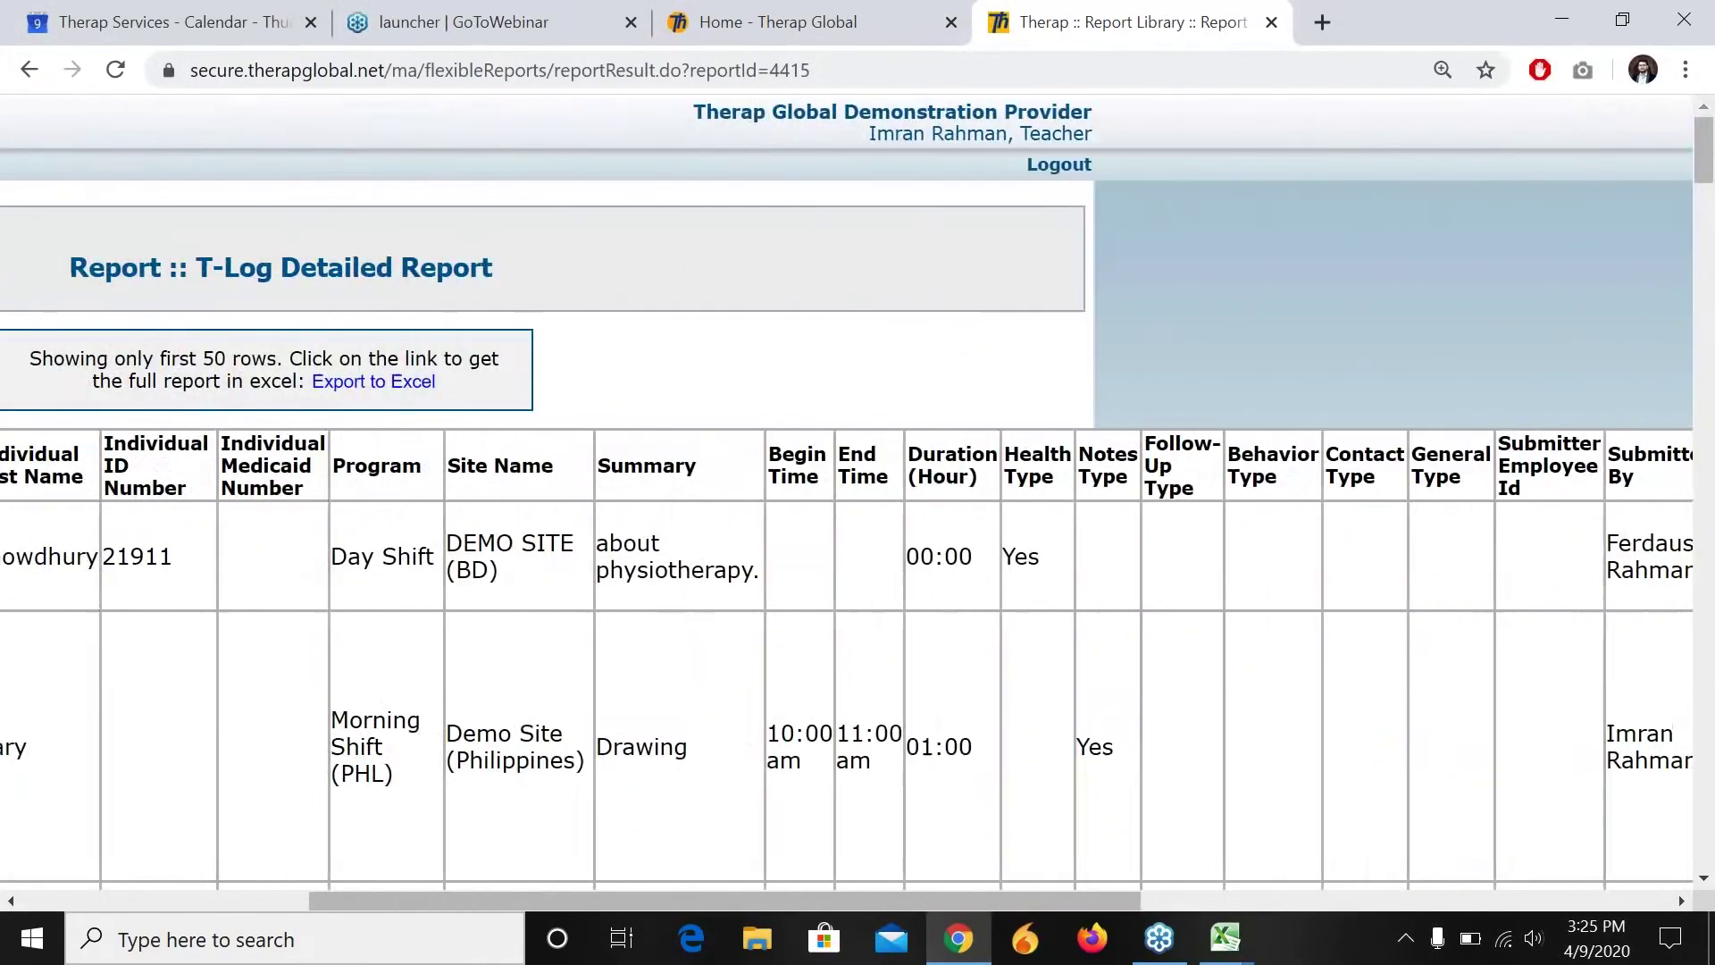
scroll(577, 520, "down", 5)
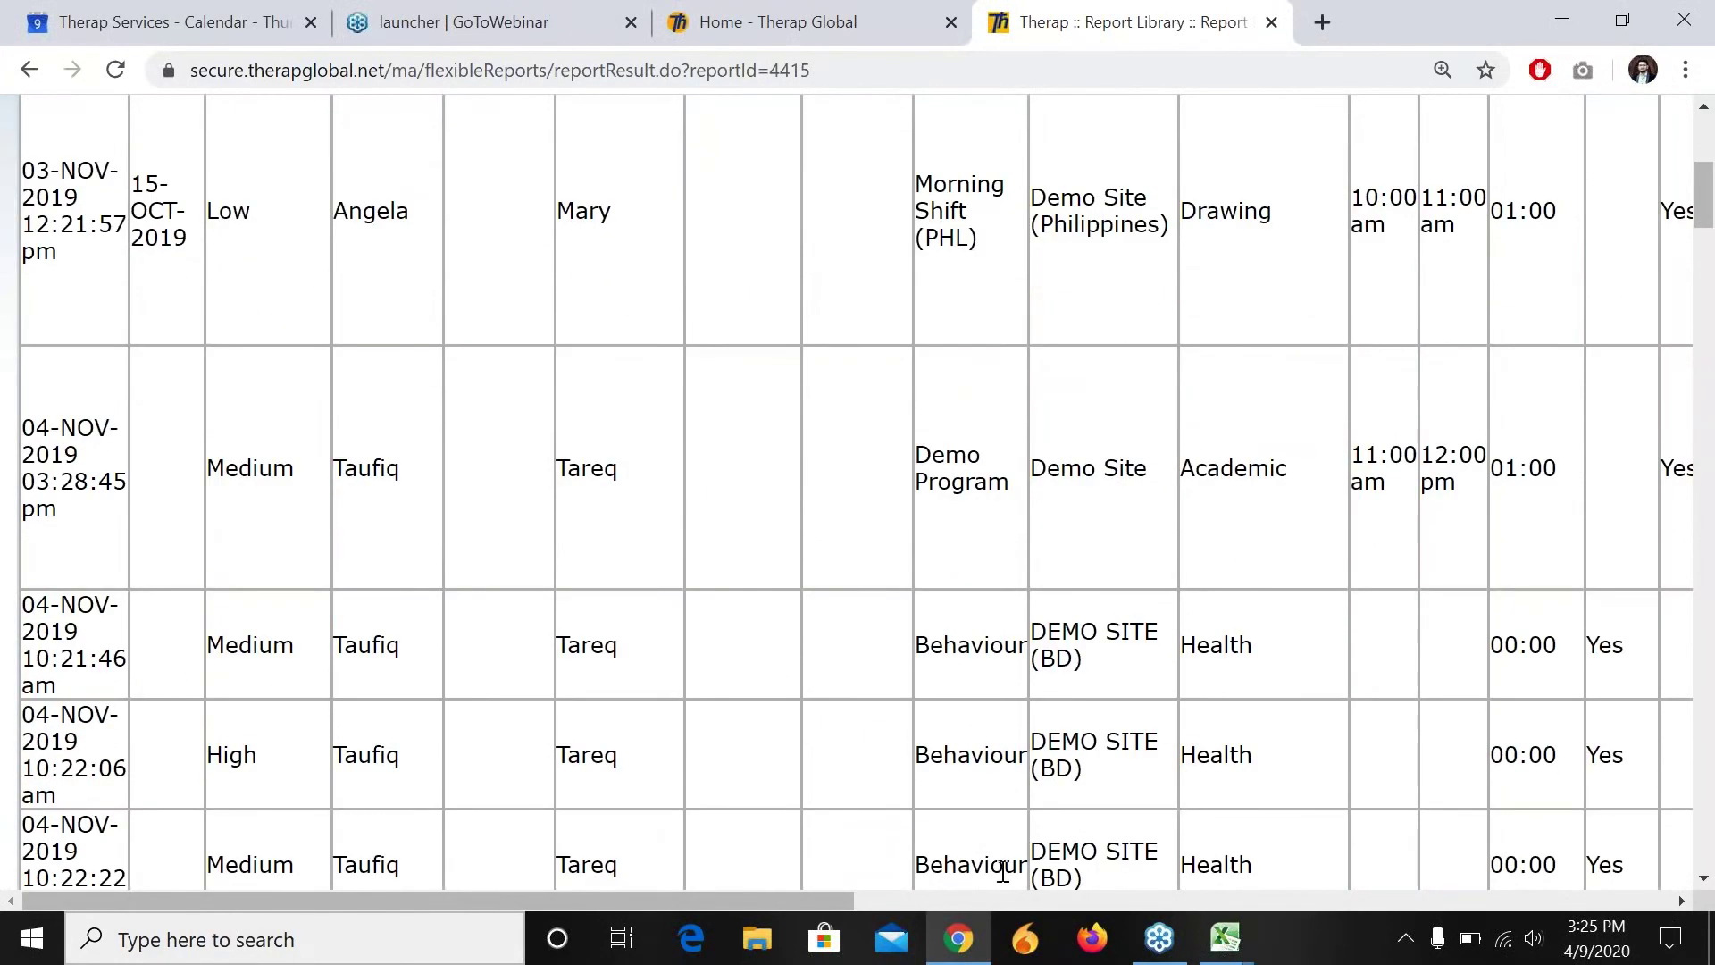
Step: Switch back to the T-Log_Detailed_Report workbook in Excel and select the Individual First Name header in cell D1
left_click(1226, 938)
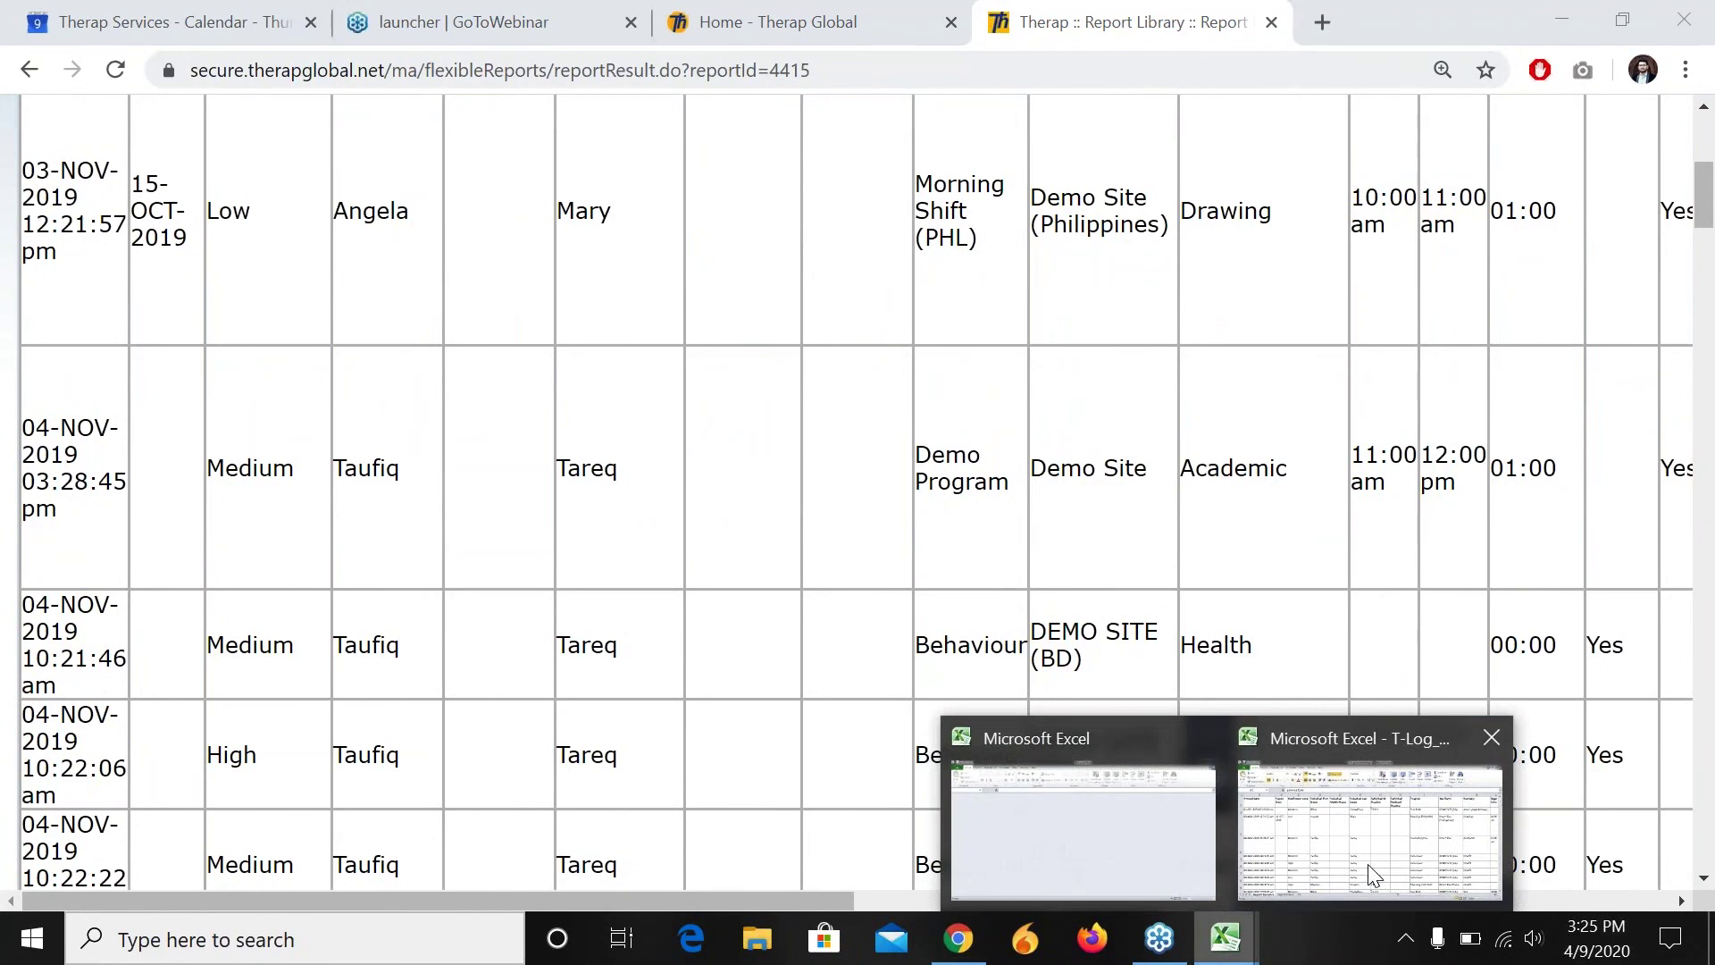
left_click(1407, 834)
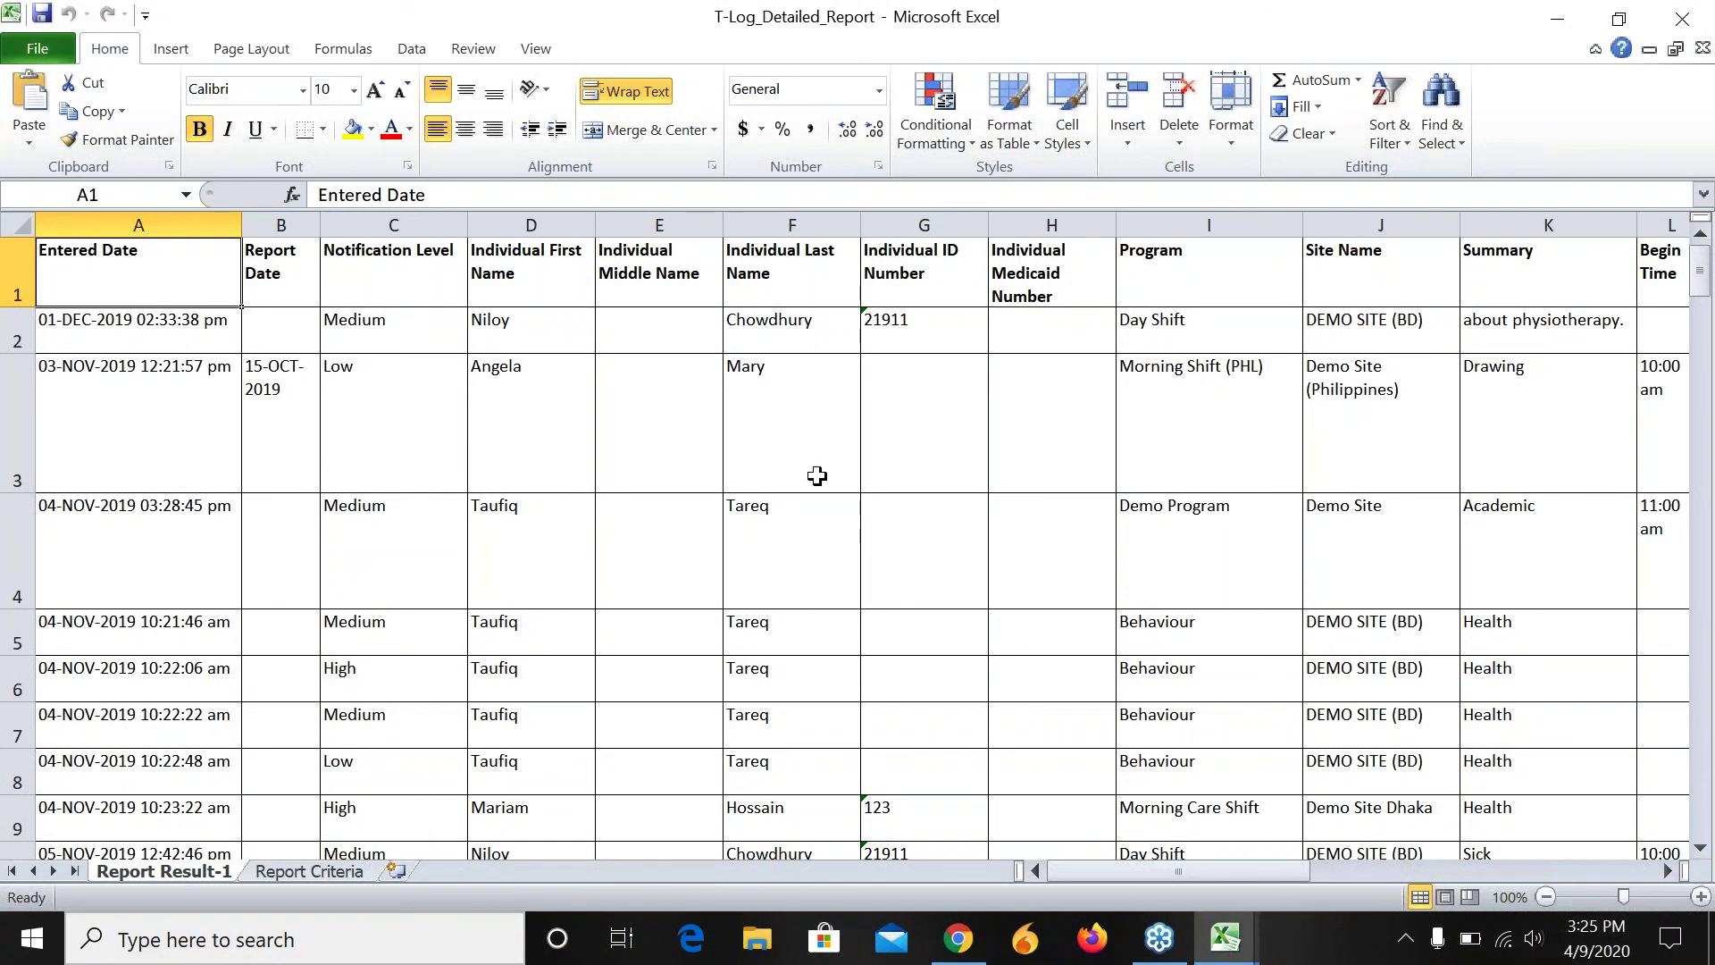
left_click(530, 241)
key("Left")
key("Left")
key("Left")
key("Right")
key("Right")
key("Right")
Step: Look down the Individual First Name column to review the exported entries below the header row
key("Down")
key("Down")
key("Down")
key("Down")
key("Down")
key("Down")
key("Down")
key("Down")
key("Down")
key("Down")
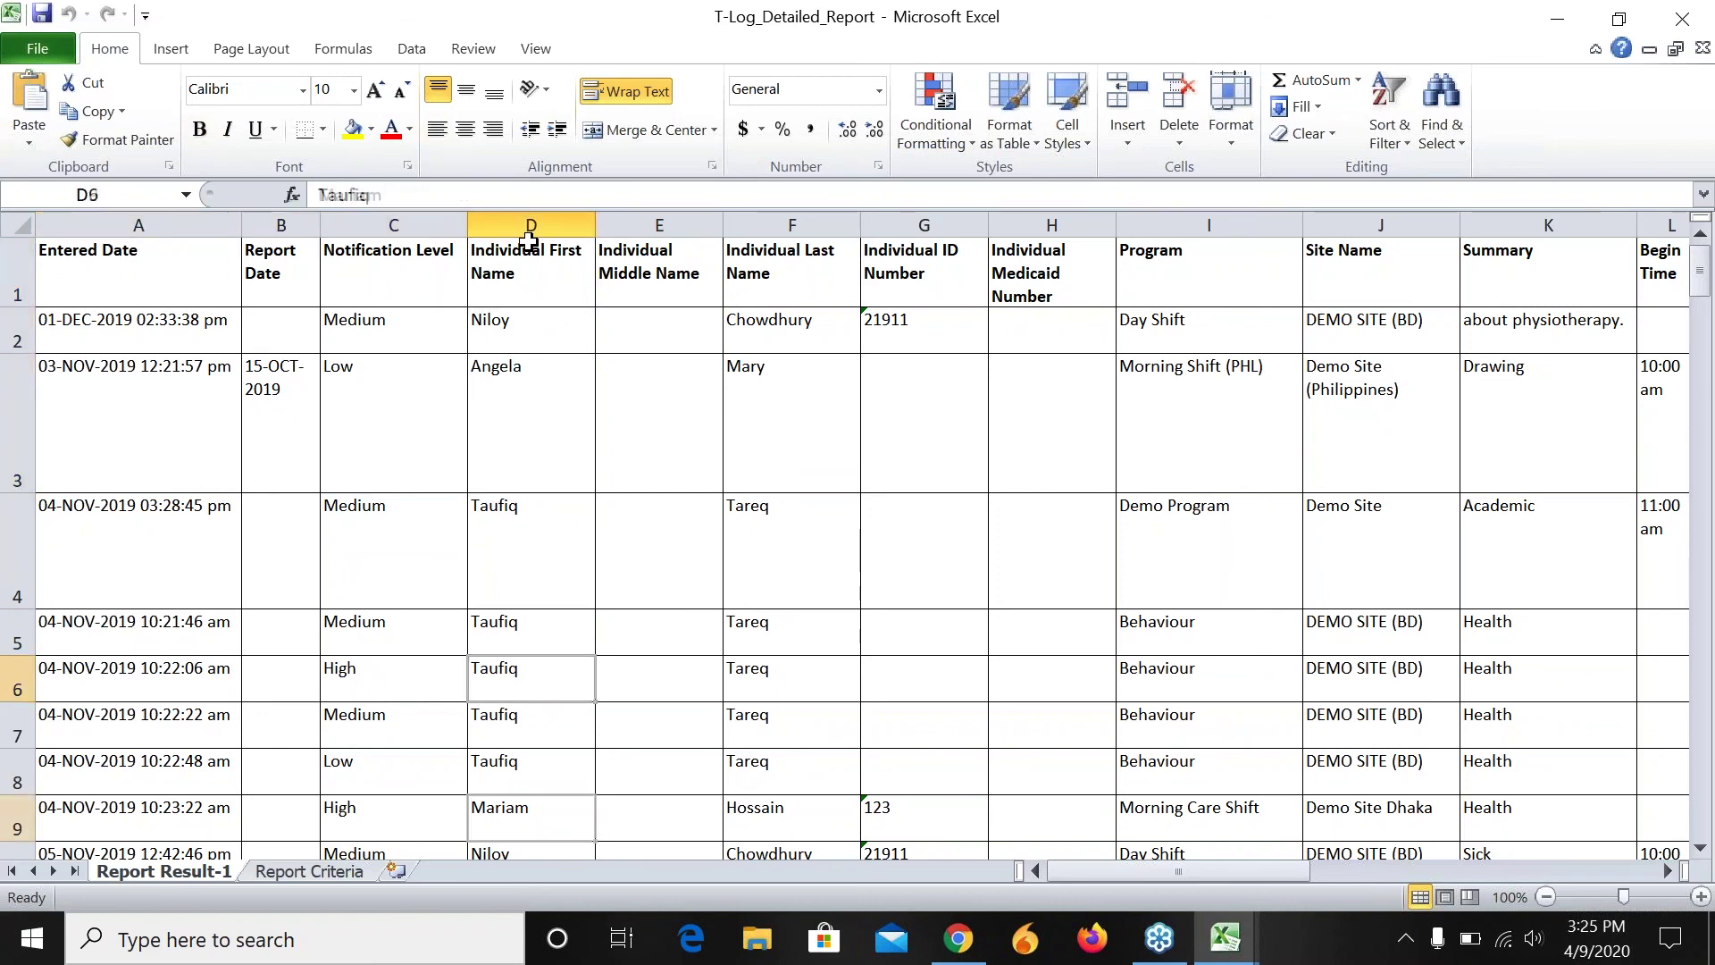
key("Down")
key("Down")
key("Down")
key("Down")
key("Down")
key("Down")
key("Down")
key("Down")
key("Down")
key("Down")
key("Down")
key("Down")
key("Down")
key("Down")
key("Down")
key("Down")
key("Down")
key("Down")
key("Down")
key("Down")
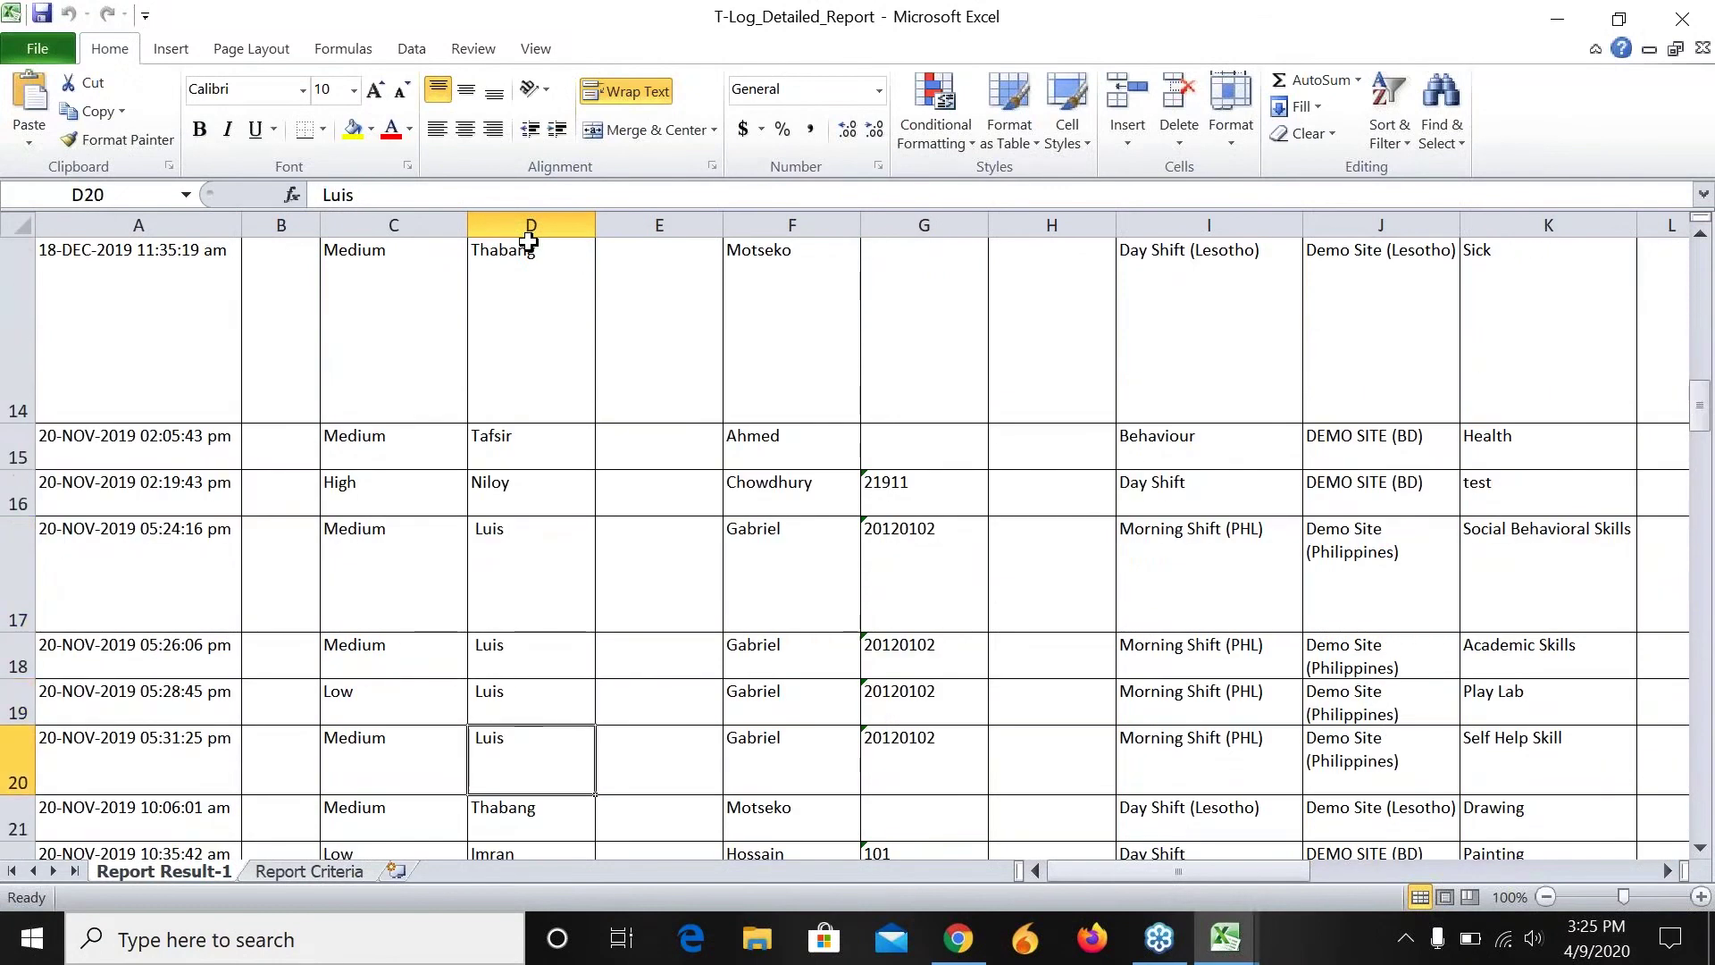
Step: Go back up the Individual First Name column to its header in cell D1
key("Up")
key("Up")
key("Up")
key("Up")
key("Up")
key("Up")
key("Up")
key("Up")
key("Up")
key("Up")
key("Up")
key("Up")
key("Up")
key("Up")
key("Up")
key("Up")
key("Up")
key("Up")
key("Up")
key("Up")
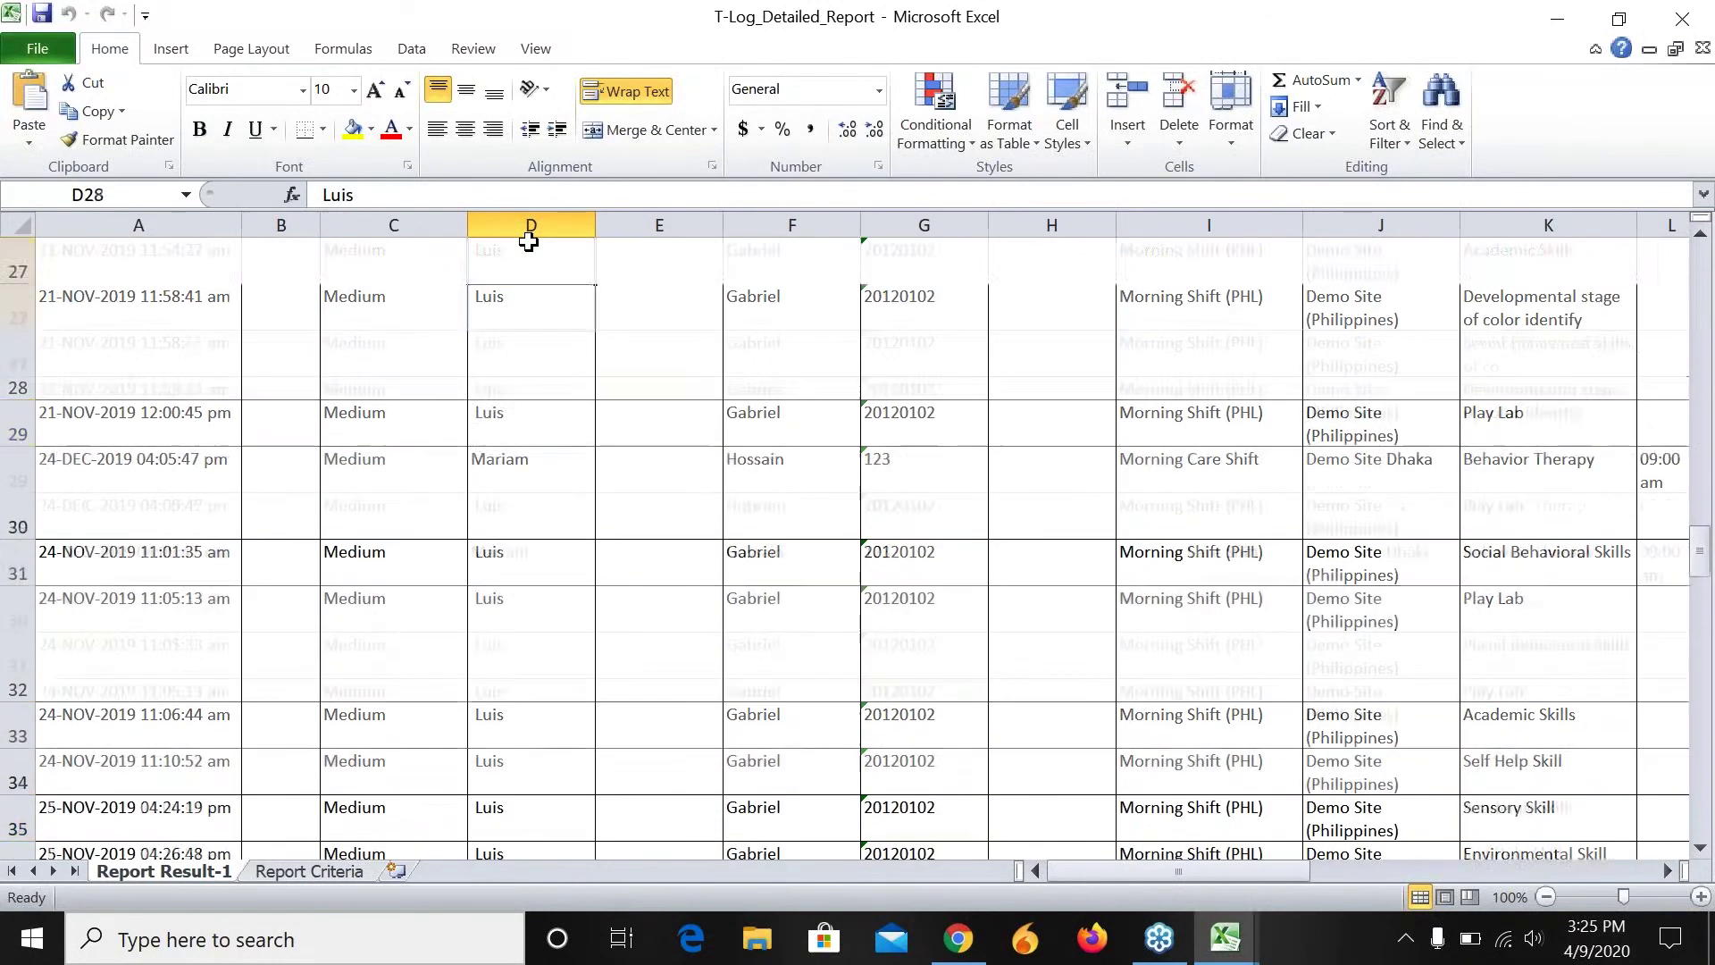
key("Up")
key("Up")
key("Up")
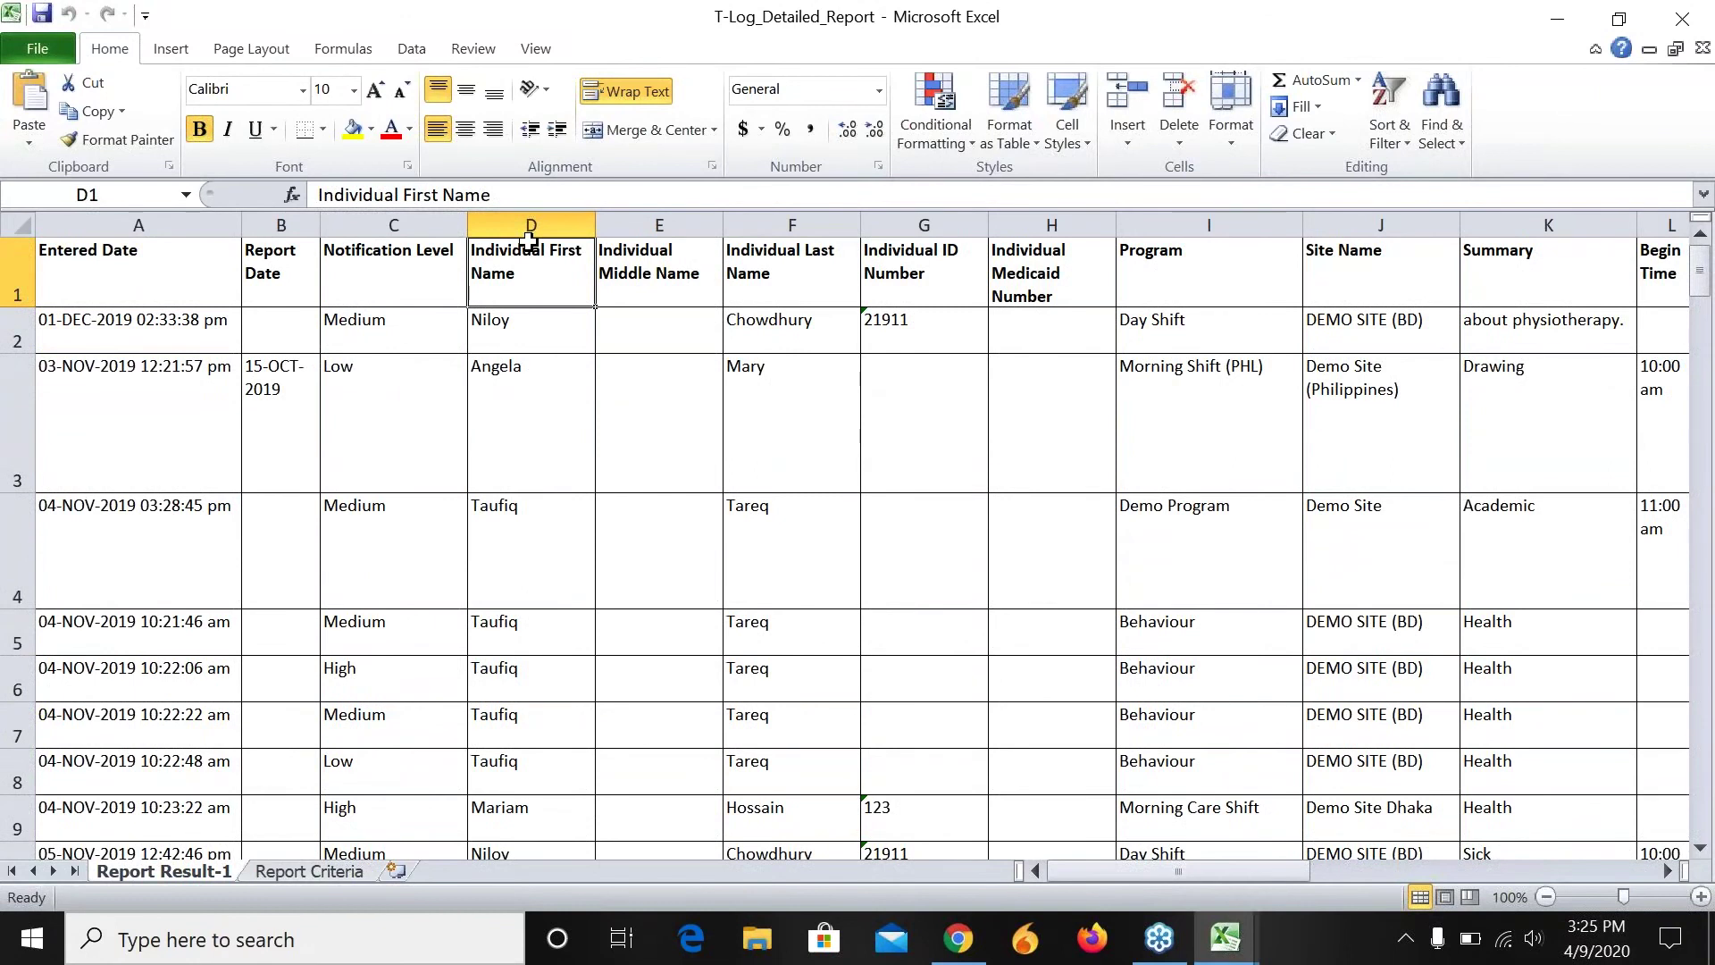
Step: Review the Individual First Name column from its header down past the last exported record
key("Down")
key("Down")
key("Down")
key("Down")
key("Down")
key("Down")
key("Down")
key("Down")
key("Down")
key("Down")
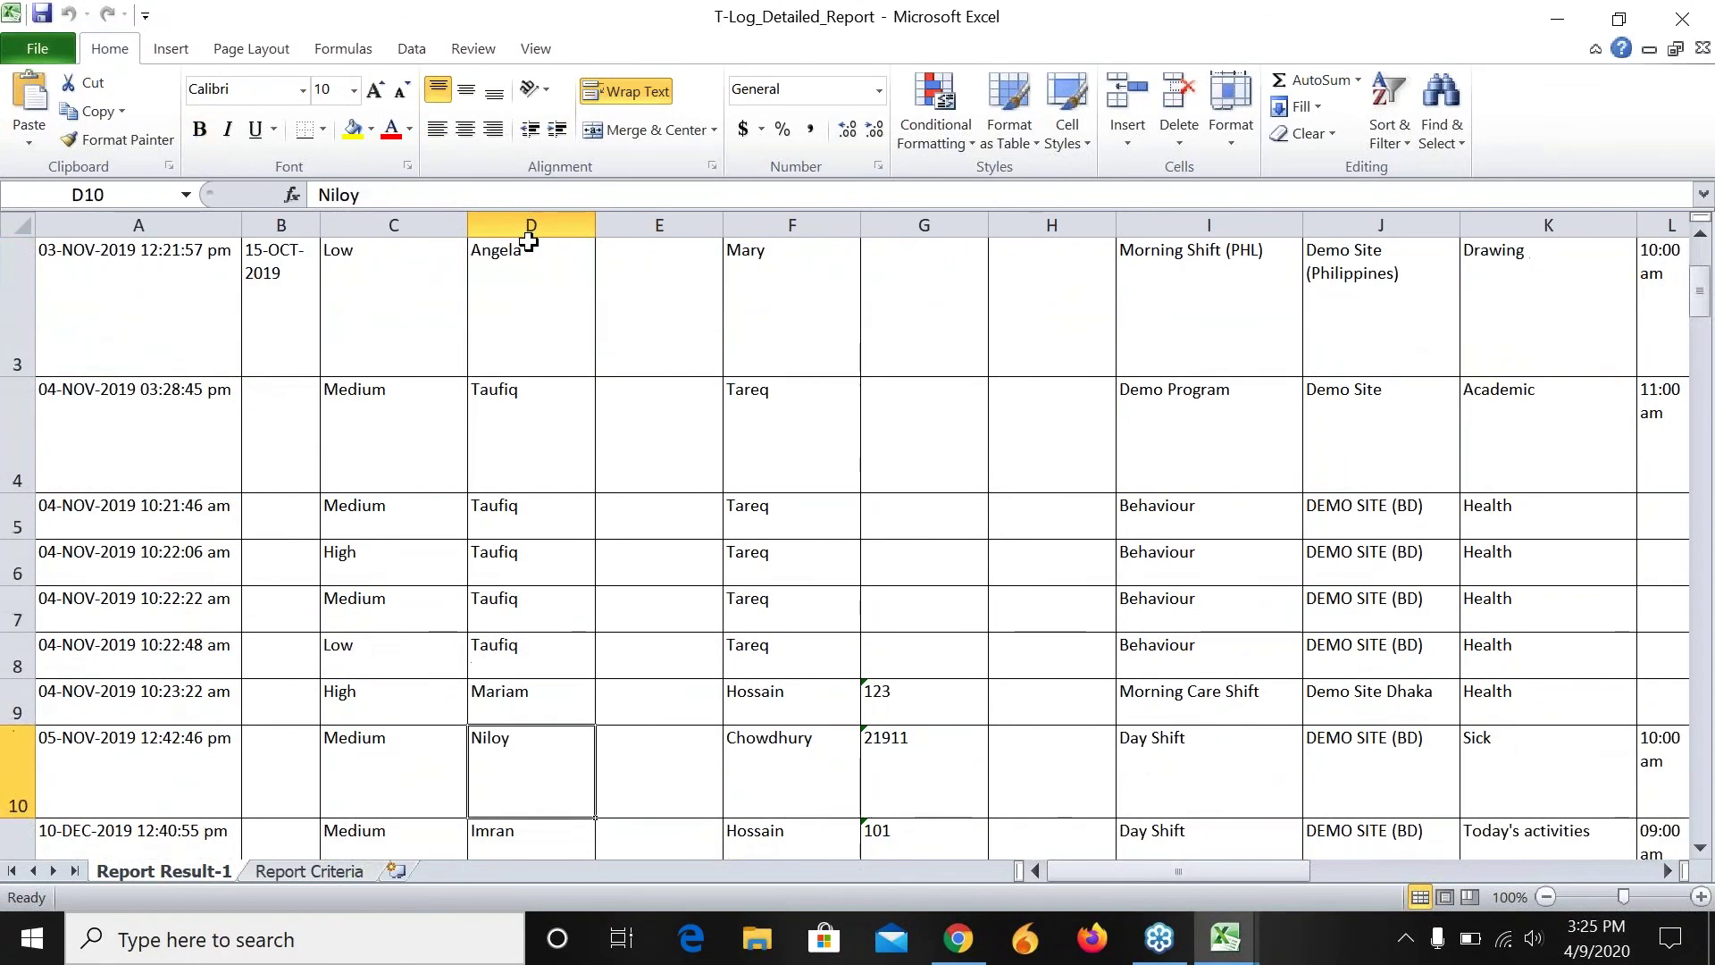
key("Down")
key("Down")
key("Down")
key("Down")
key("Down")
key("Down")
key("Down")
key("Down")
key("Down")
key("Down")
key("Down")
key("Down")
key("Down")
key("Down")
key("Down")
key("Down")
key("Down")
key("Down")
key("Down")
key("Down")
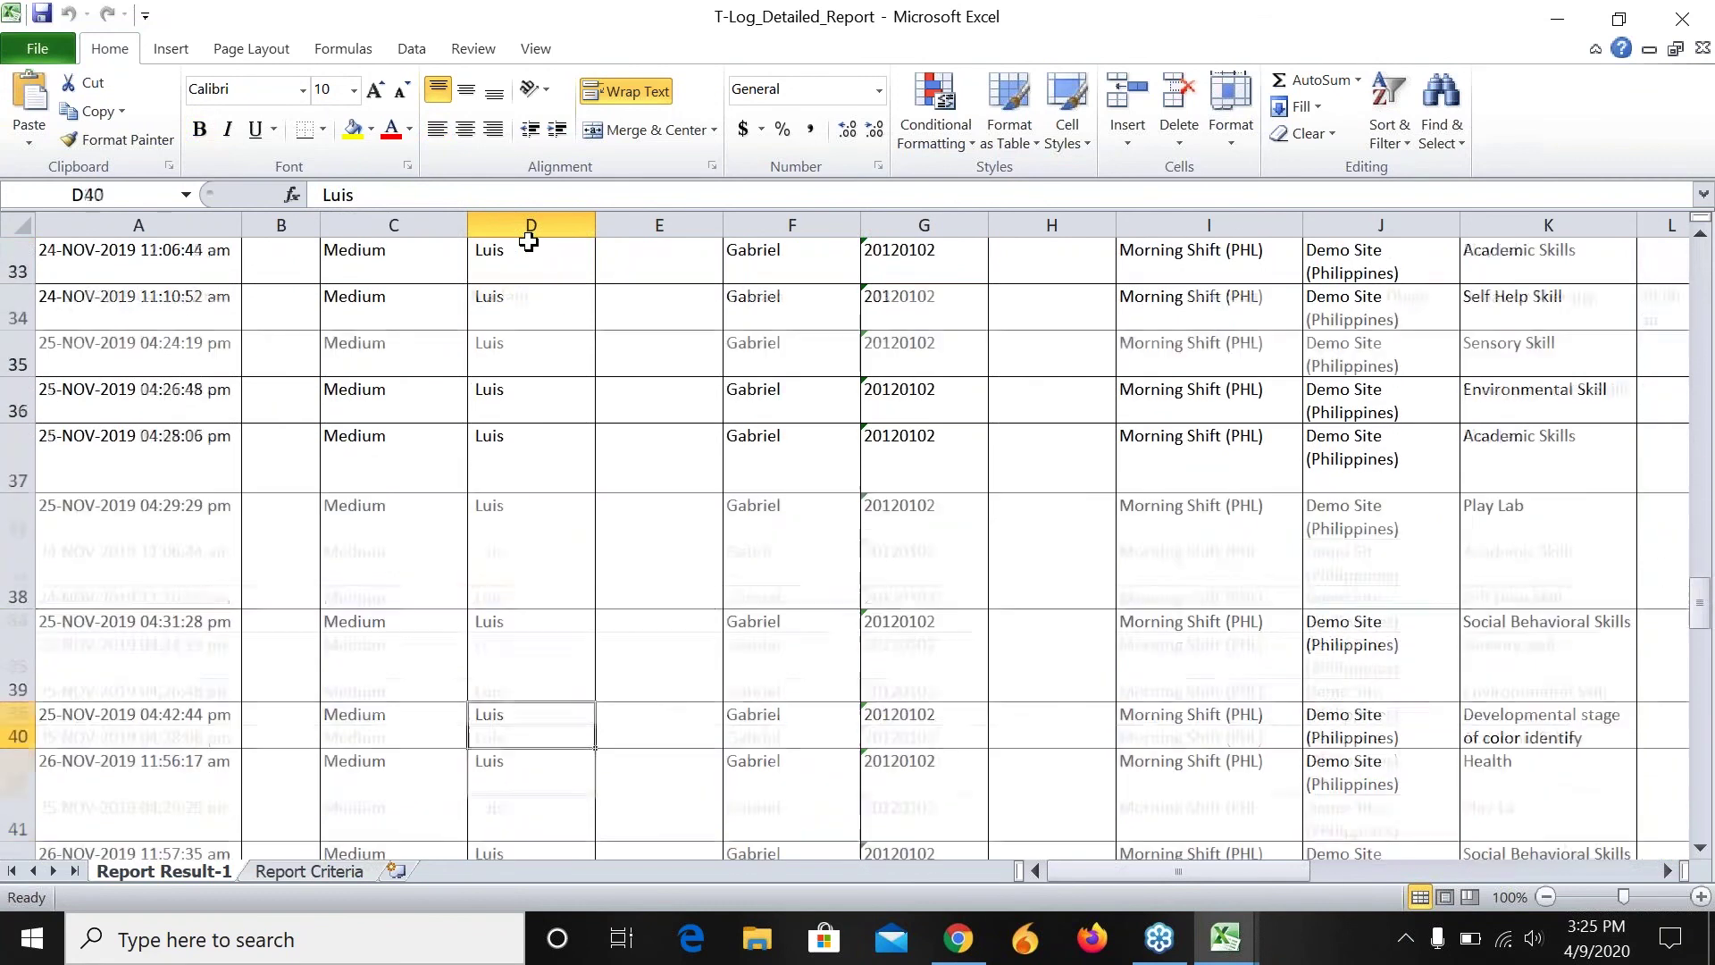
key("Down")
key("Down")
key("Down")
key("Down")
key("Down")
key("Down")
key("Down")
key("Down")
key("Down")
key("Down")
key("Down")
key("Down")
key("Down")
key("Down")
key("Down")
key("Down")
key("Down")
key("Down")
key("Down")
key("Down")
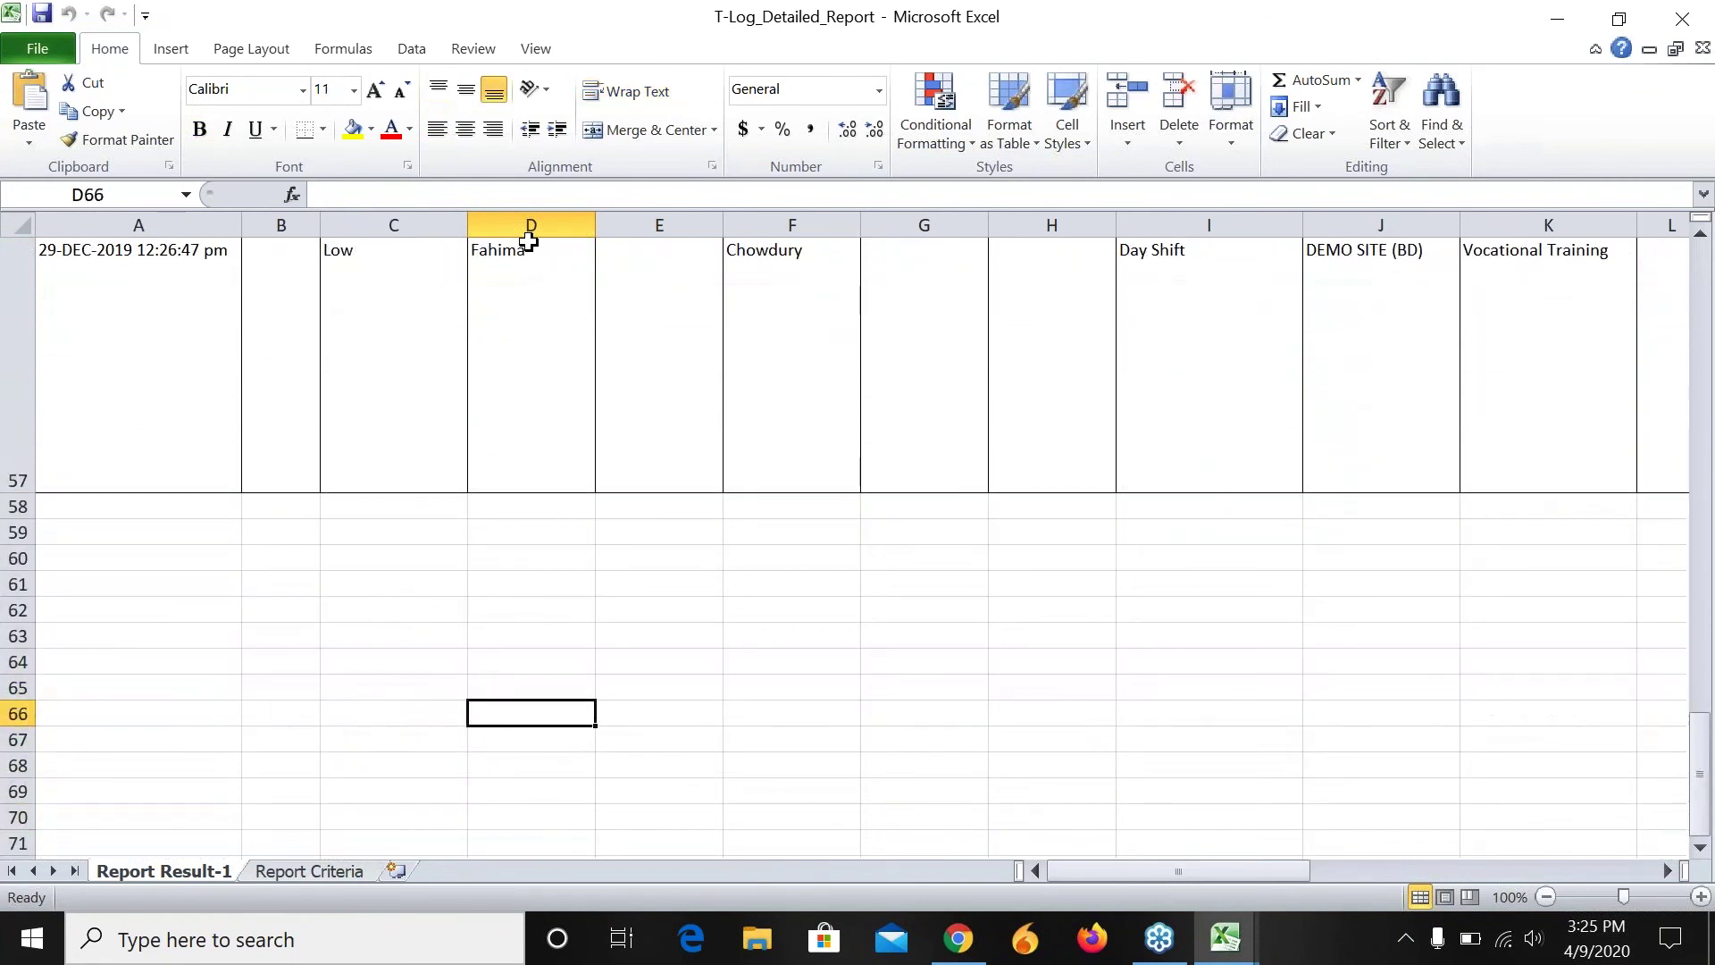
Step: Return up the Individual First Name column from below the last record to the header in cell D1
key("Up")
key("Up")
key("Up")
key("Up")
key("Up")
key("Up")
key("Up")
key("Up")
key("Up")
key("Up")
key("Up")
key("Up")
key("Up")
key("Up")
key("Up")
key("Up")
key("Up")
key("Up")
key("Up")
key("Up")
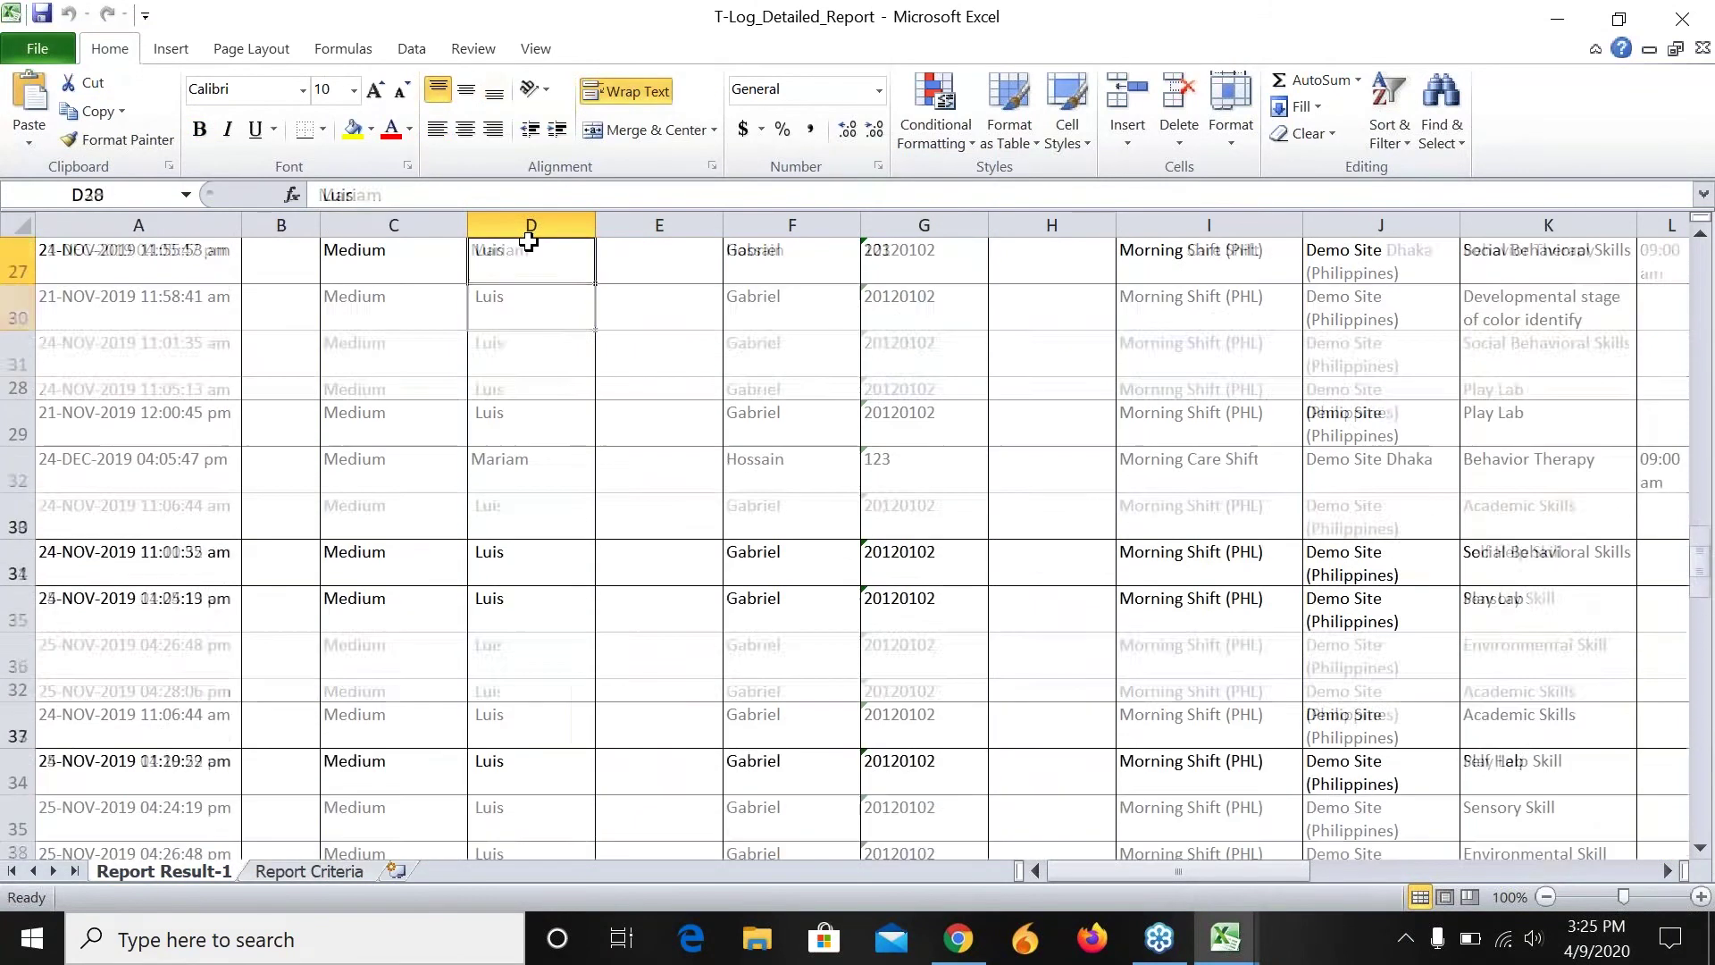
key("Up")
key("Up")
key("Up")
key("Up")
key("Up")
key("Up")
key("Up")
key("Up")
key("Up")
key("Up")
key("Up")
key("Up")
key("Up")
key("Up")
key("Up")
key("Up")
key("Up")
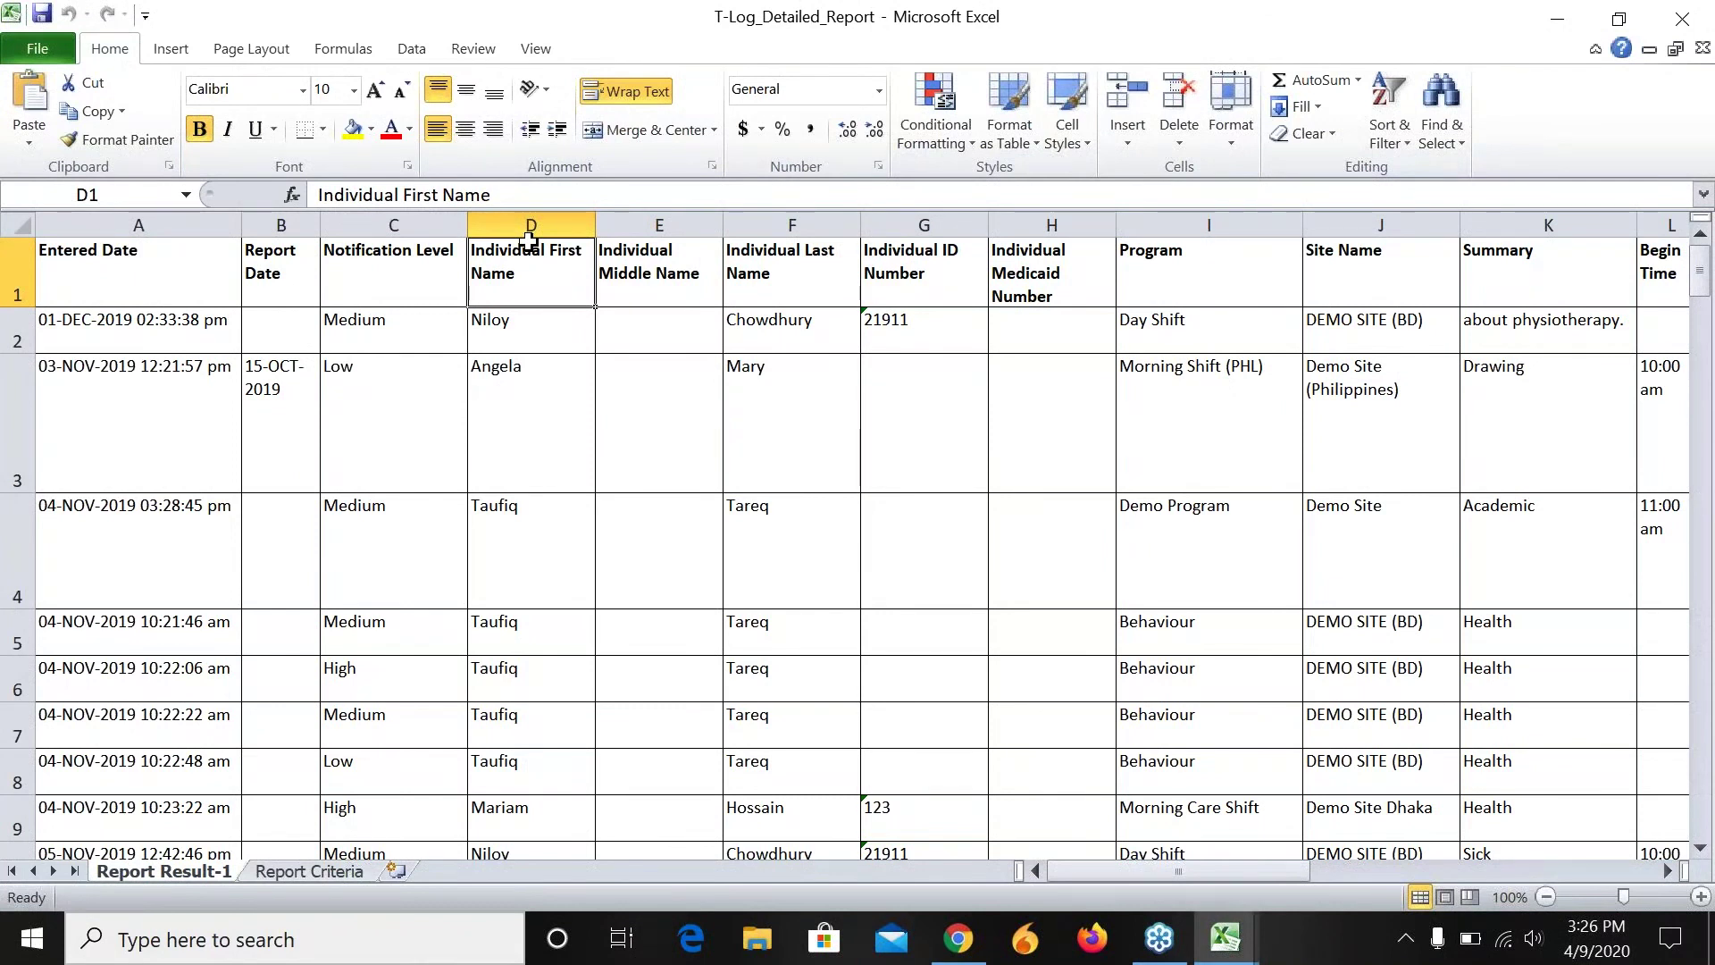
Step: Delete the entire Individual Middle Name column from the Report Result-1 sheet
left_click(691, 225)
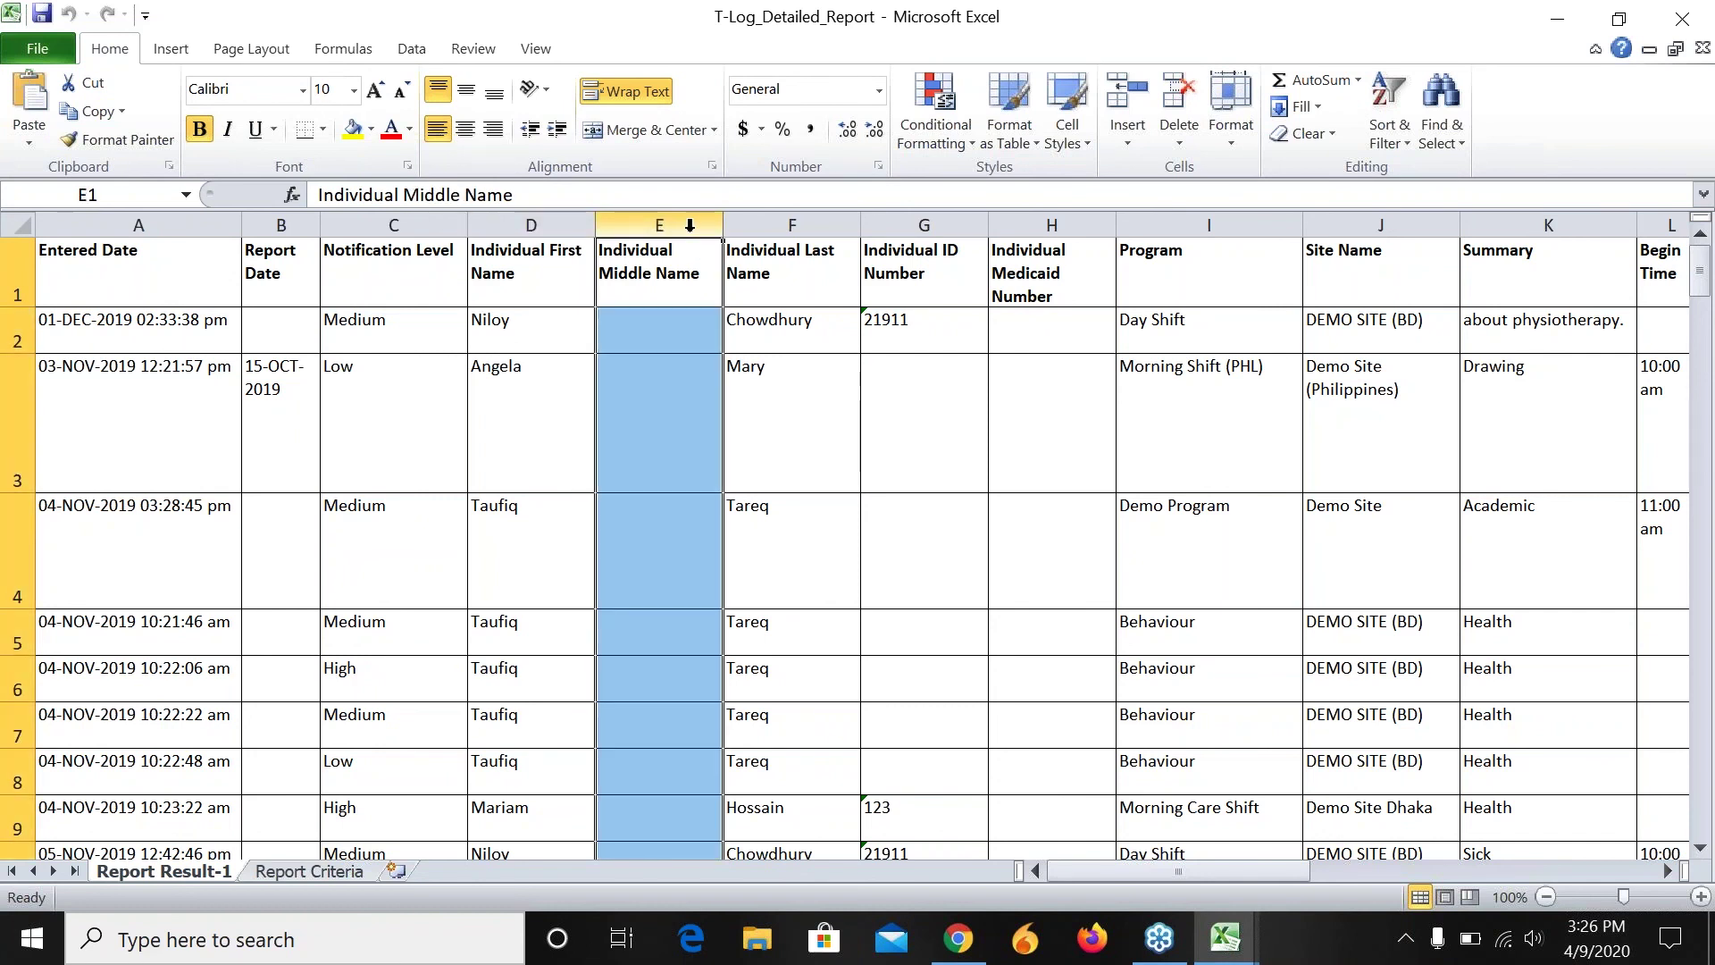
right_click(690, 225)
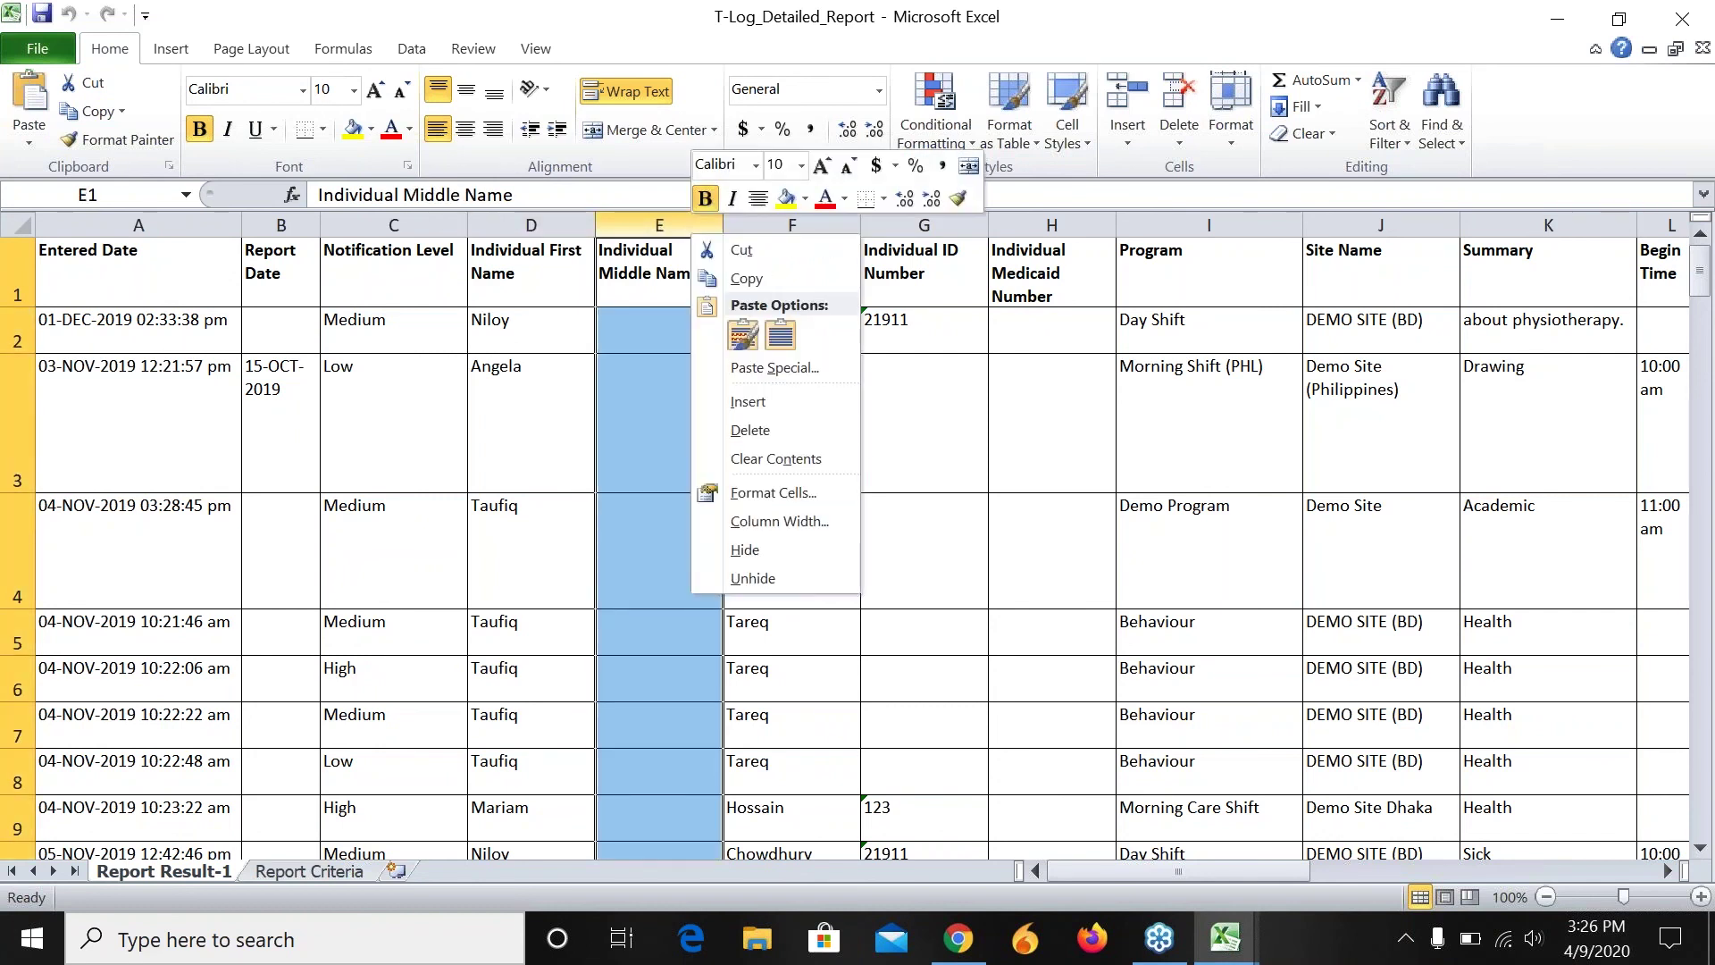
left_click(753, 435)
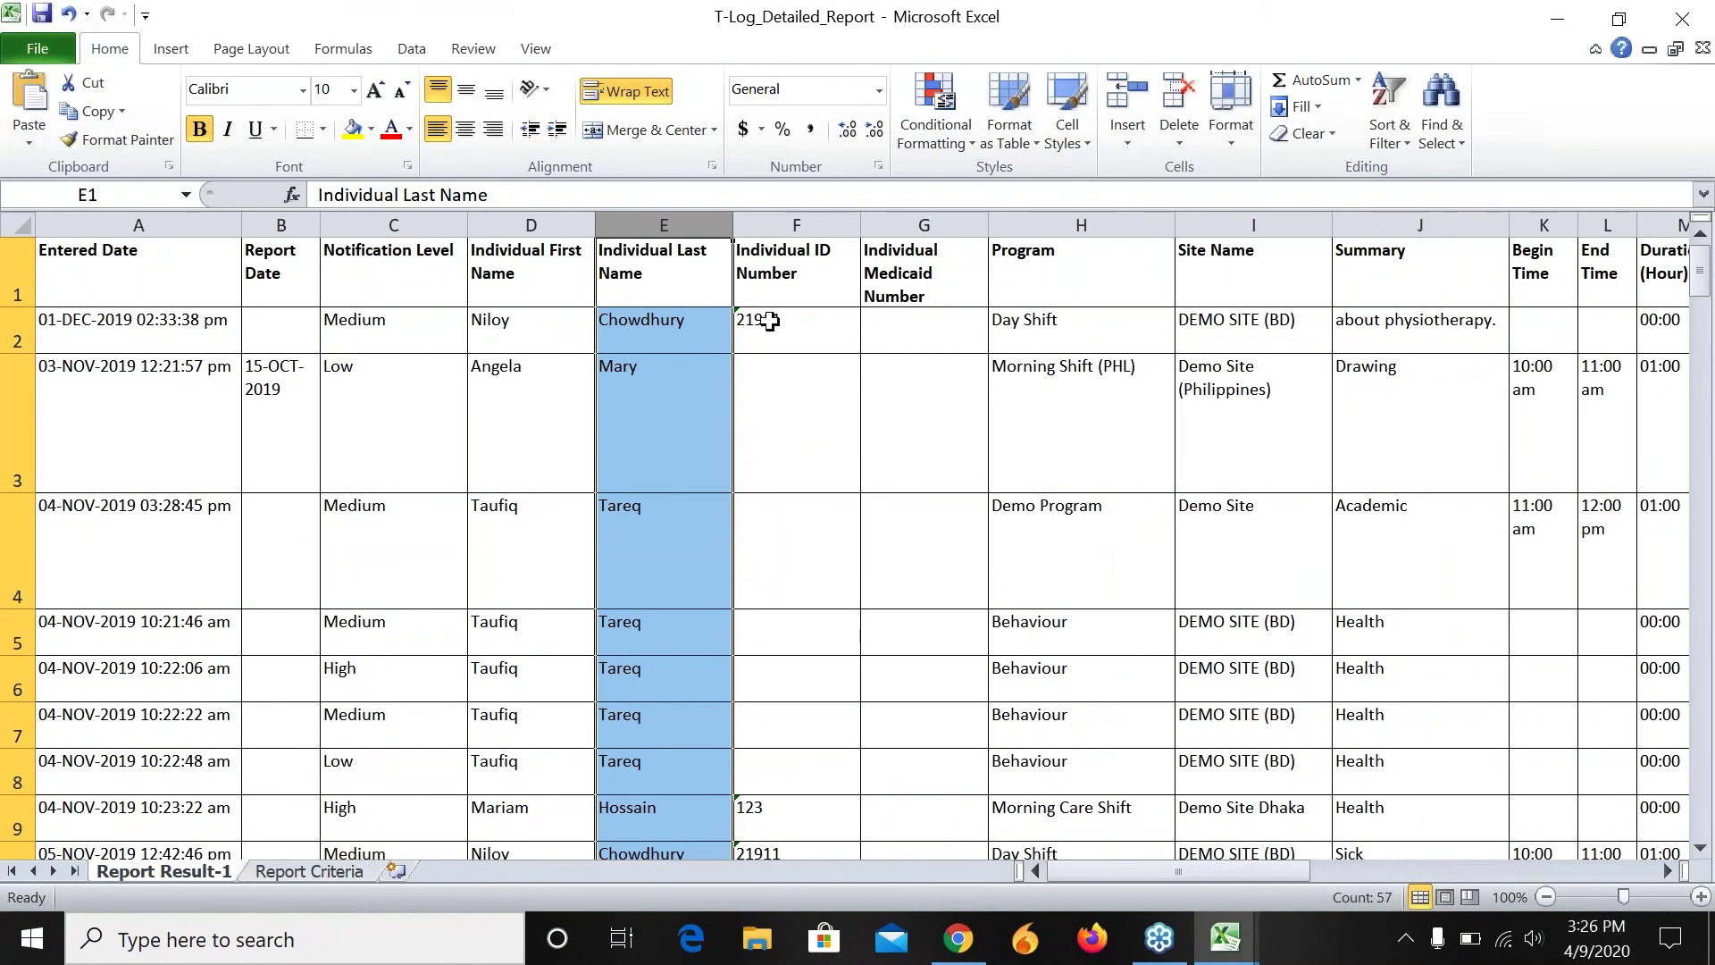
Step: Delete the entire Individual Medicaid Number column from the Report Result-1 sheet
left_click(950, 225)
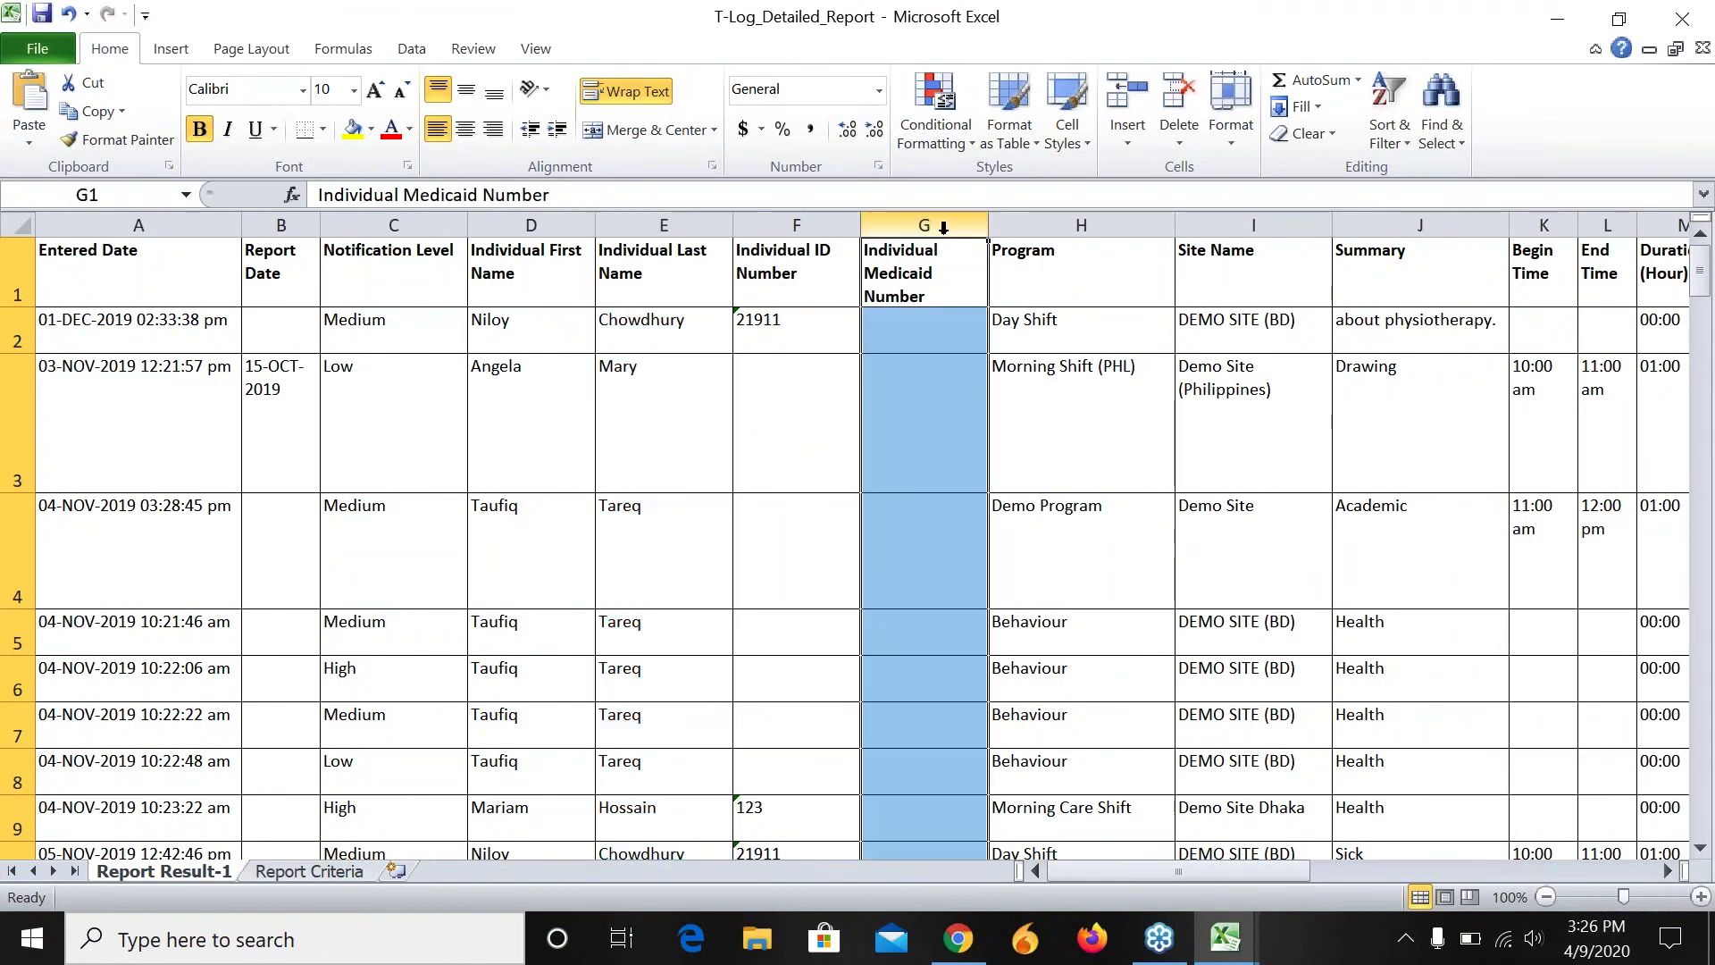
right_click(947, 234)
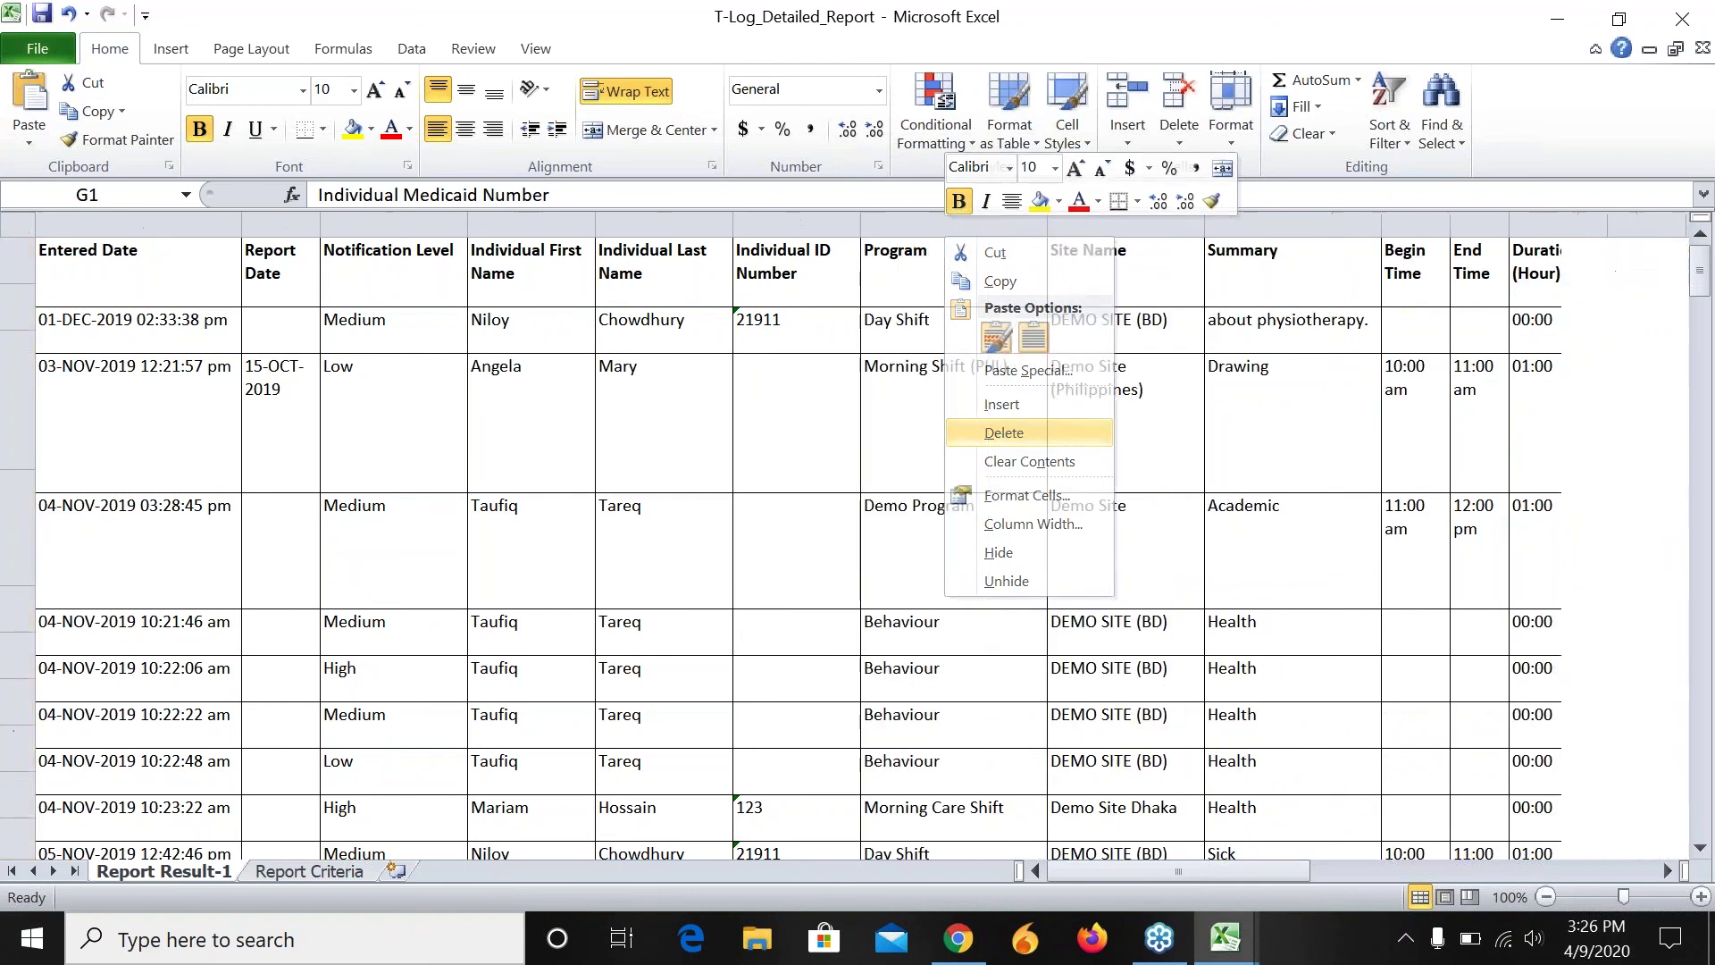
left_click(1002, 434)
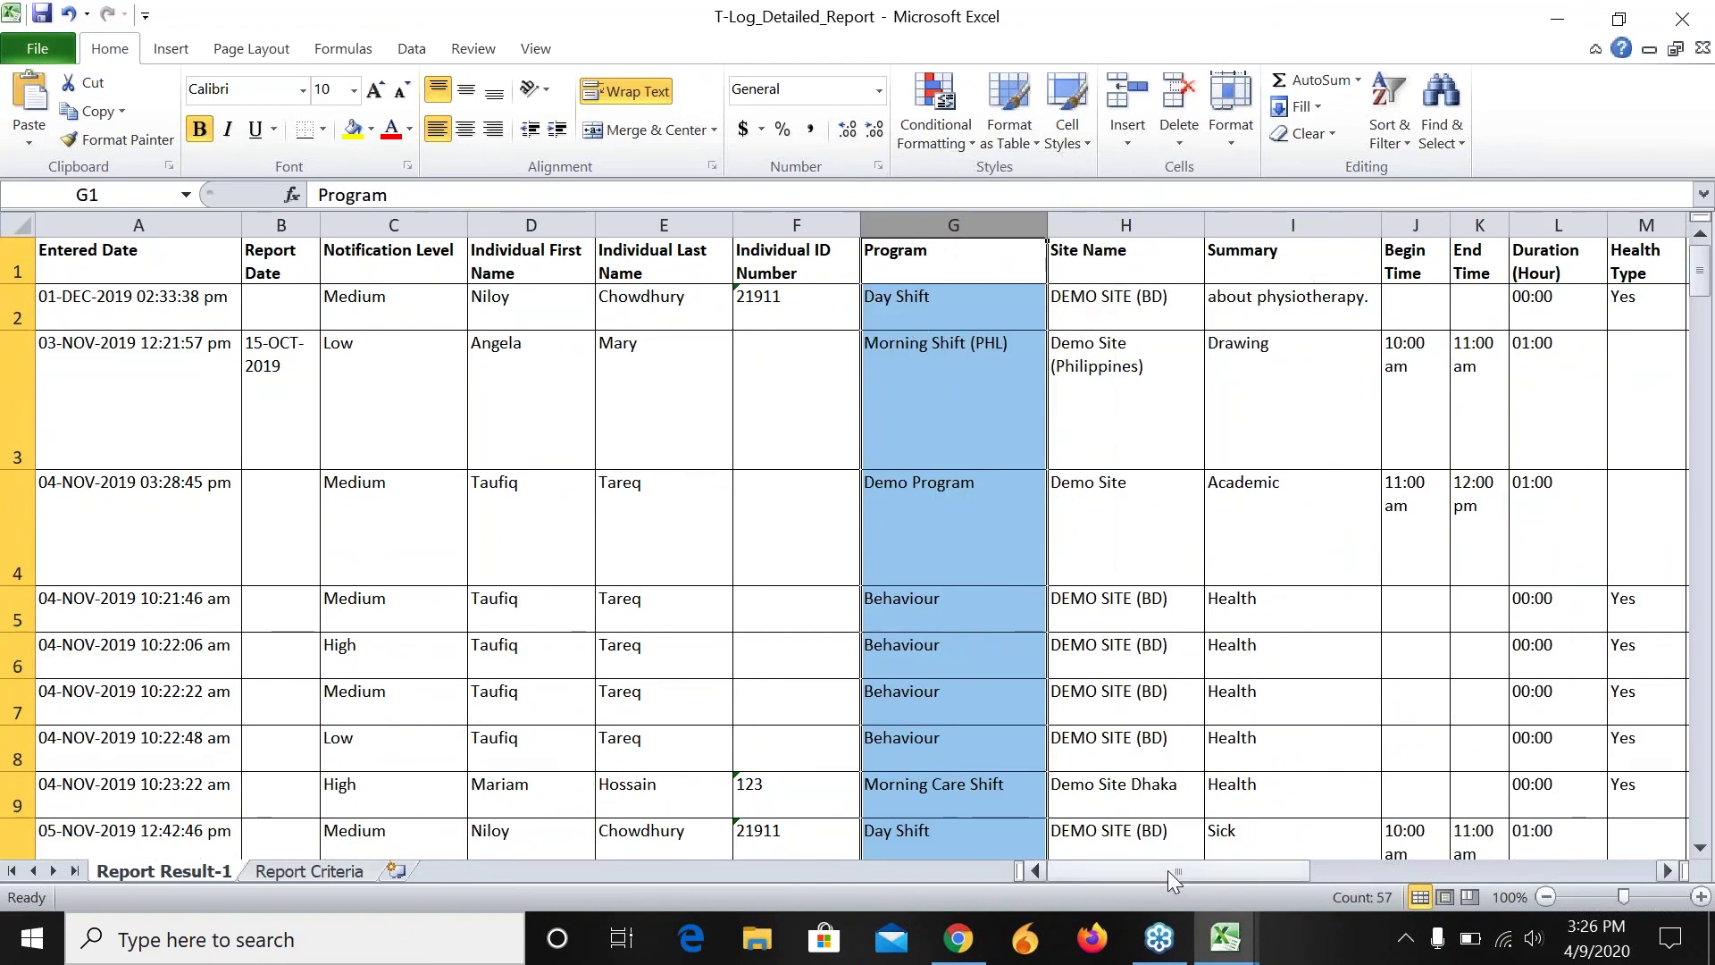
Step: Examine the type columns after Duration (Hour) and look down the Follow-Up Type column for filled entries
left_click(1671, 872)
left_click(1670, 872)
left_click(1670, 872)
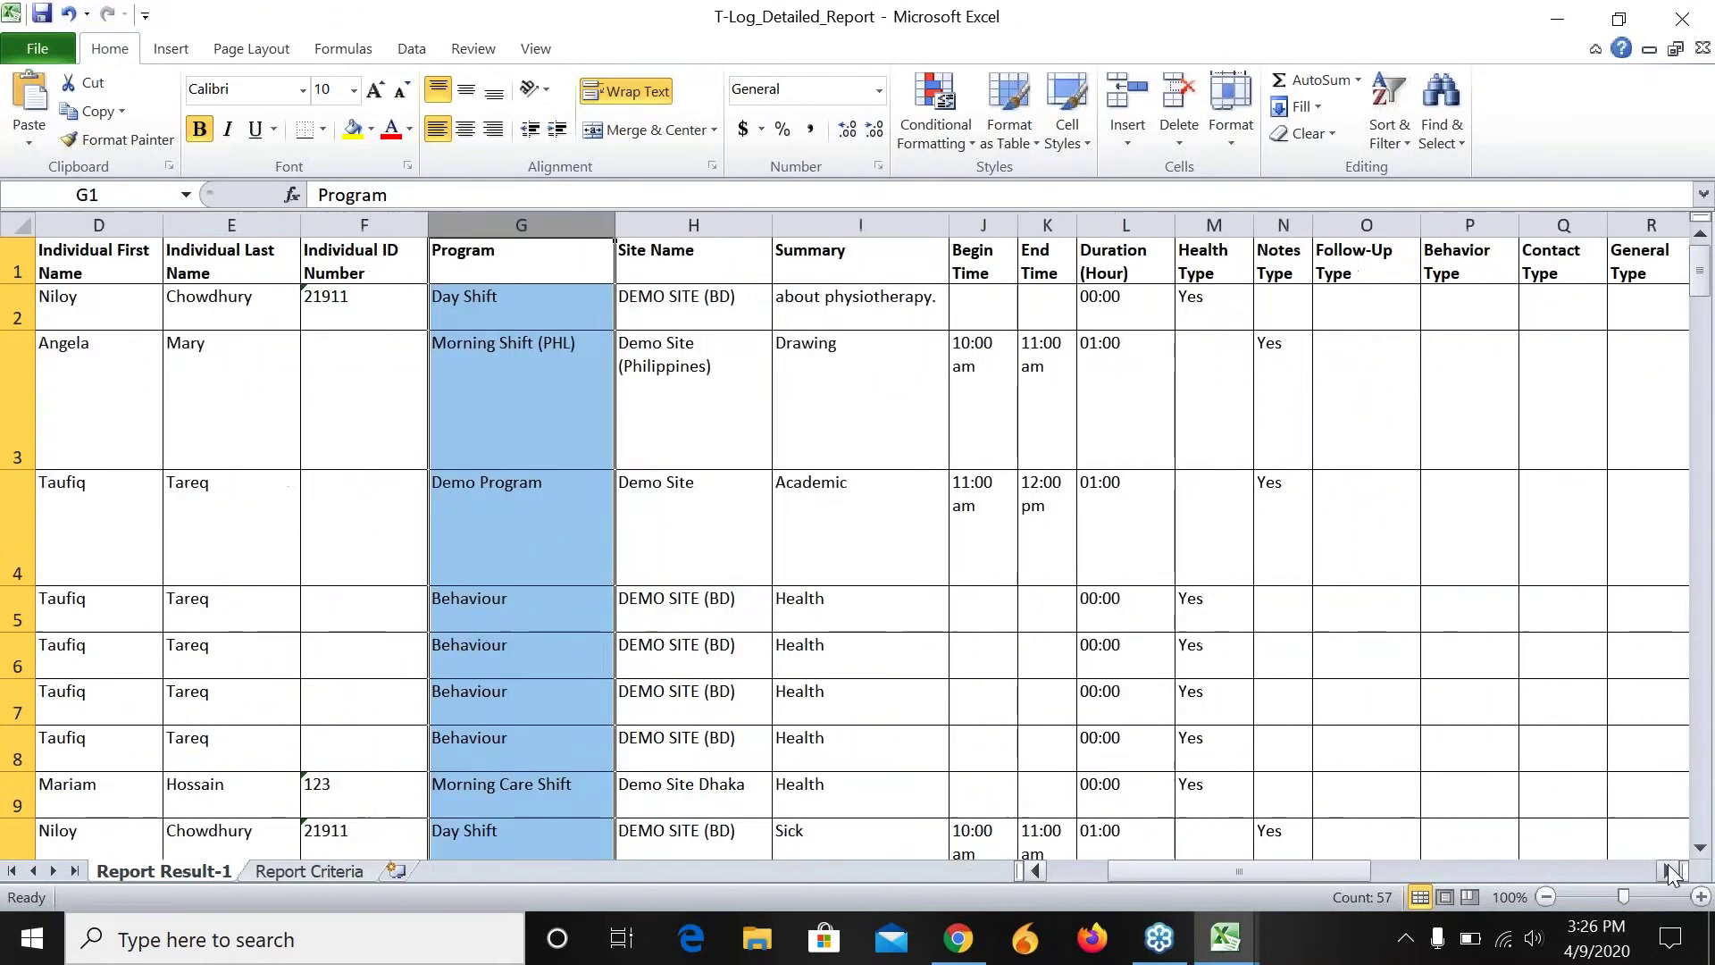
left_click(1671, 872)
left_click(1670, 872)
left_click(1671, 872)
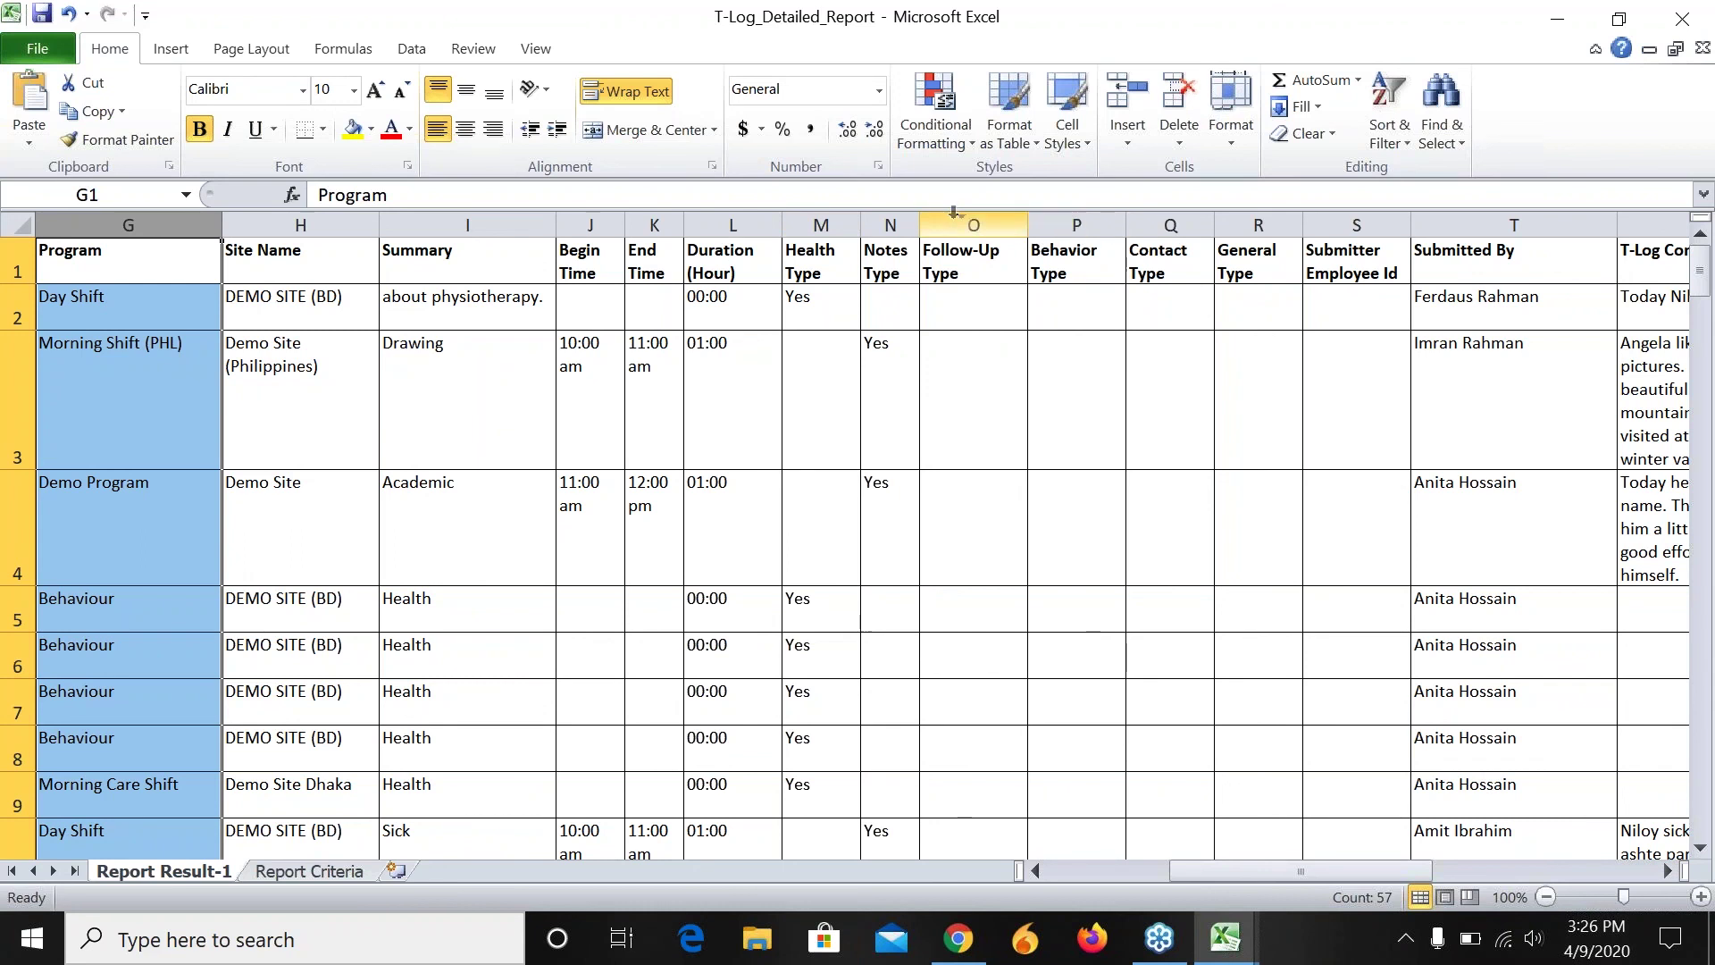
key("Down")
key("Down")
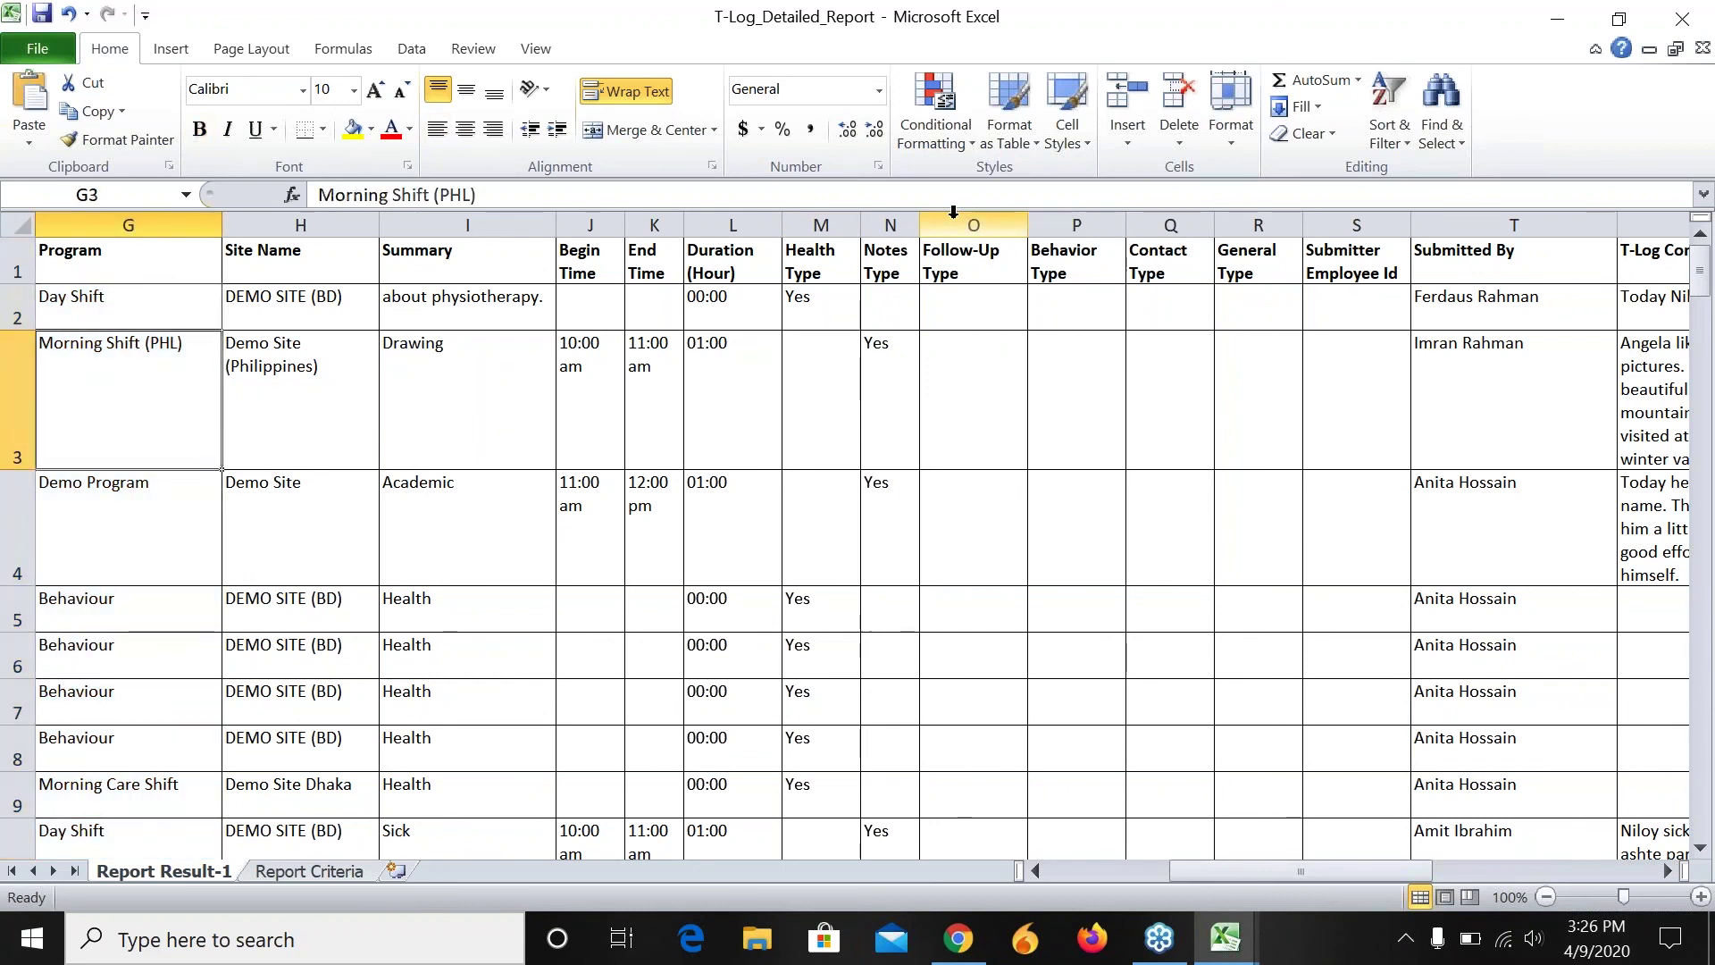
left_click(992, 301)
key("Down")
key("Down")
key("Down")
key("Down")
key("Down")
key("Down")
key("Down")
key("Down")
key("Down")
key("Down")
key("Down")
key("Down")
key("Down")
key("Down")
key("Down")
key("Down")
key("Down")
key("Down")
key("Down")
key("Down")
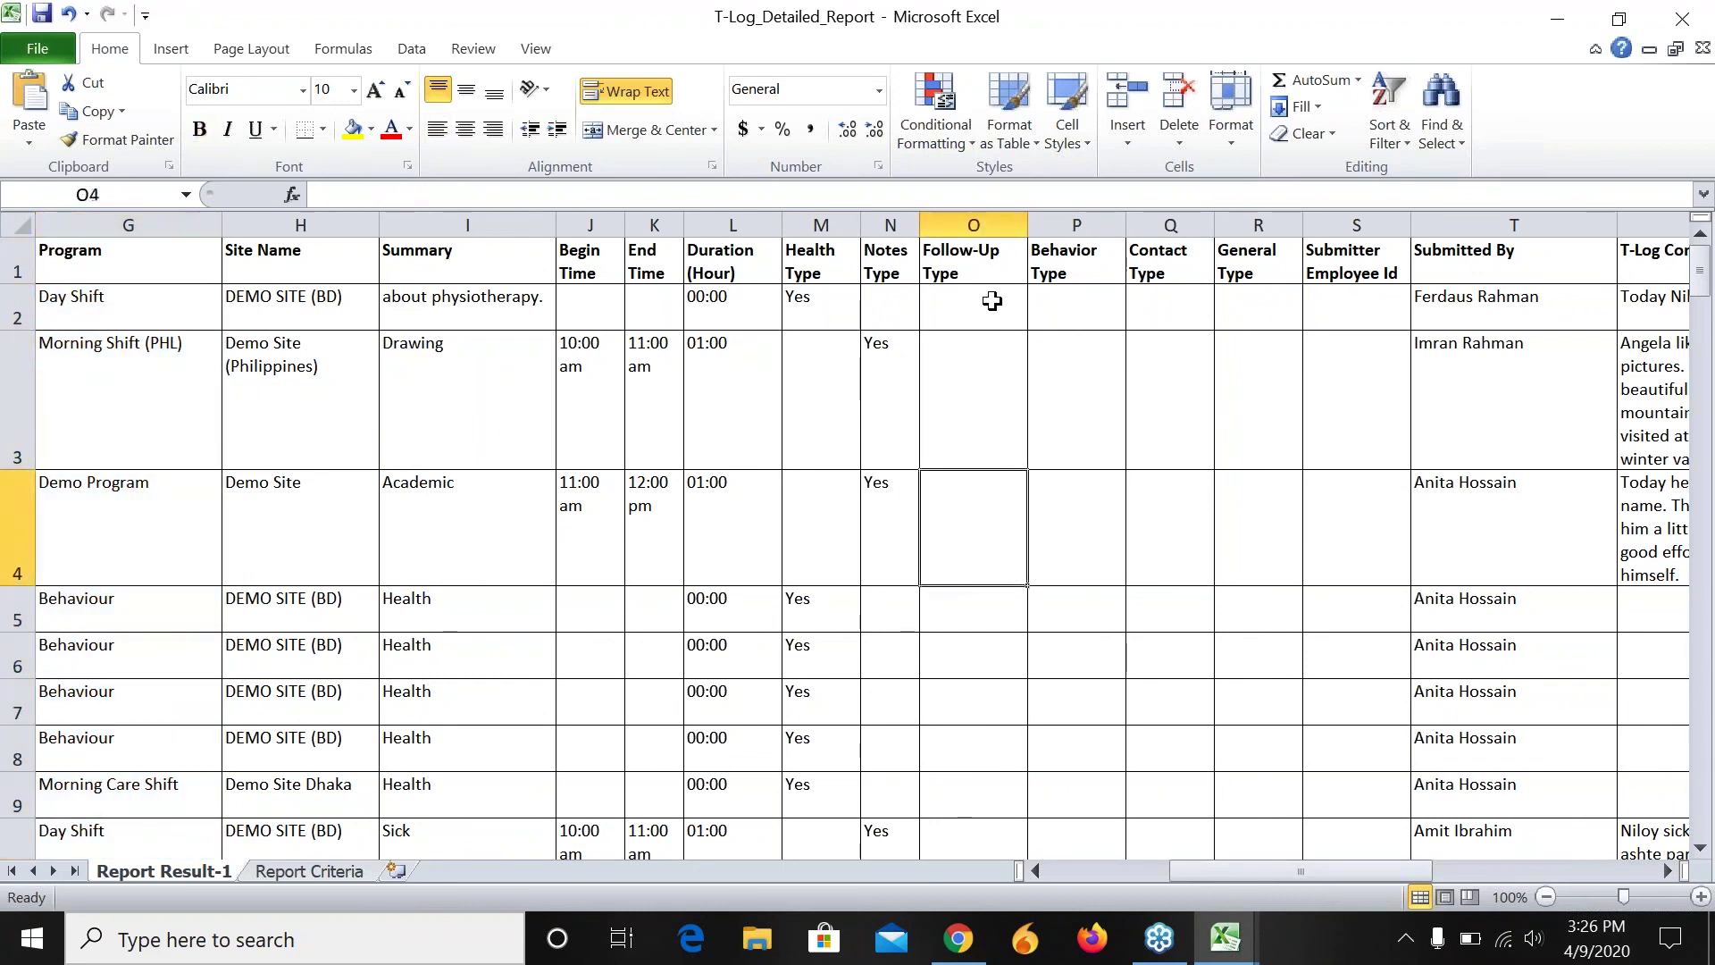
Step: Go back up the Follow-Up Type column past its filled entries to the header in cell O1
key("Up")
key("Up")
key("Up")
key("Up")
key("Up")
key("Up")
key("Up")
key("Up")
key("Up")
key("Up")
key("Up")
key("Up")
key("Up")
key("Up")
key("Up")
key("Up")
key("Up")
key("Up")
key("Up")
key("Up")
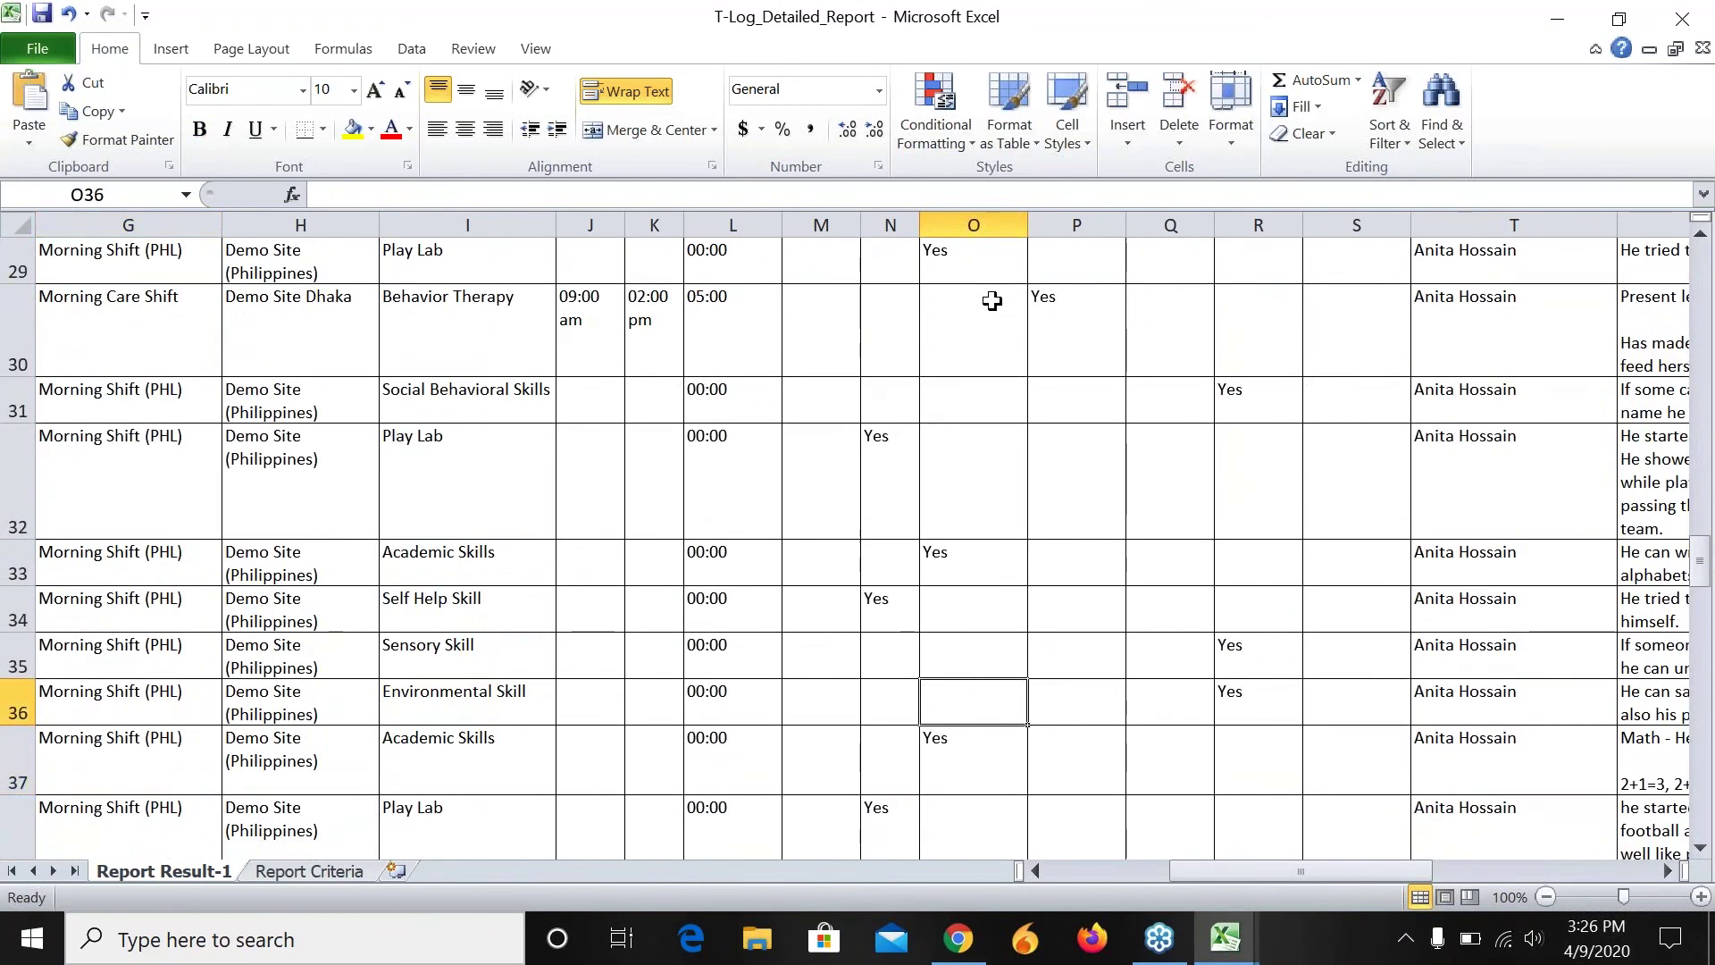
key("Up")
key("Up")
key("Up")
key("Up")
key("Up")
Step: Examine the remaining column headers from Behavior Type through T-Log Content and Form ID to Updated By
key("Right")
key("Right")
key("Right")
key("Right")
key("Right")
key("Right")
key("Right")
key("Right")
key("Right")
key("Right")
key("Right")
key("Right")
key("Right")
key("Right")
key("Right")
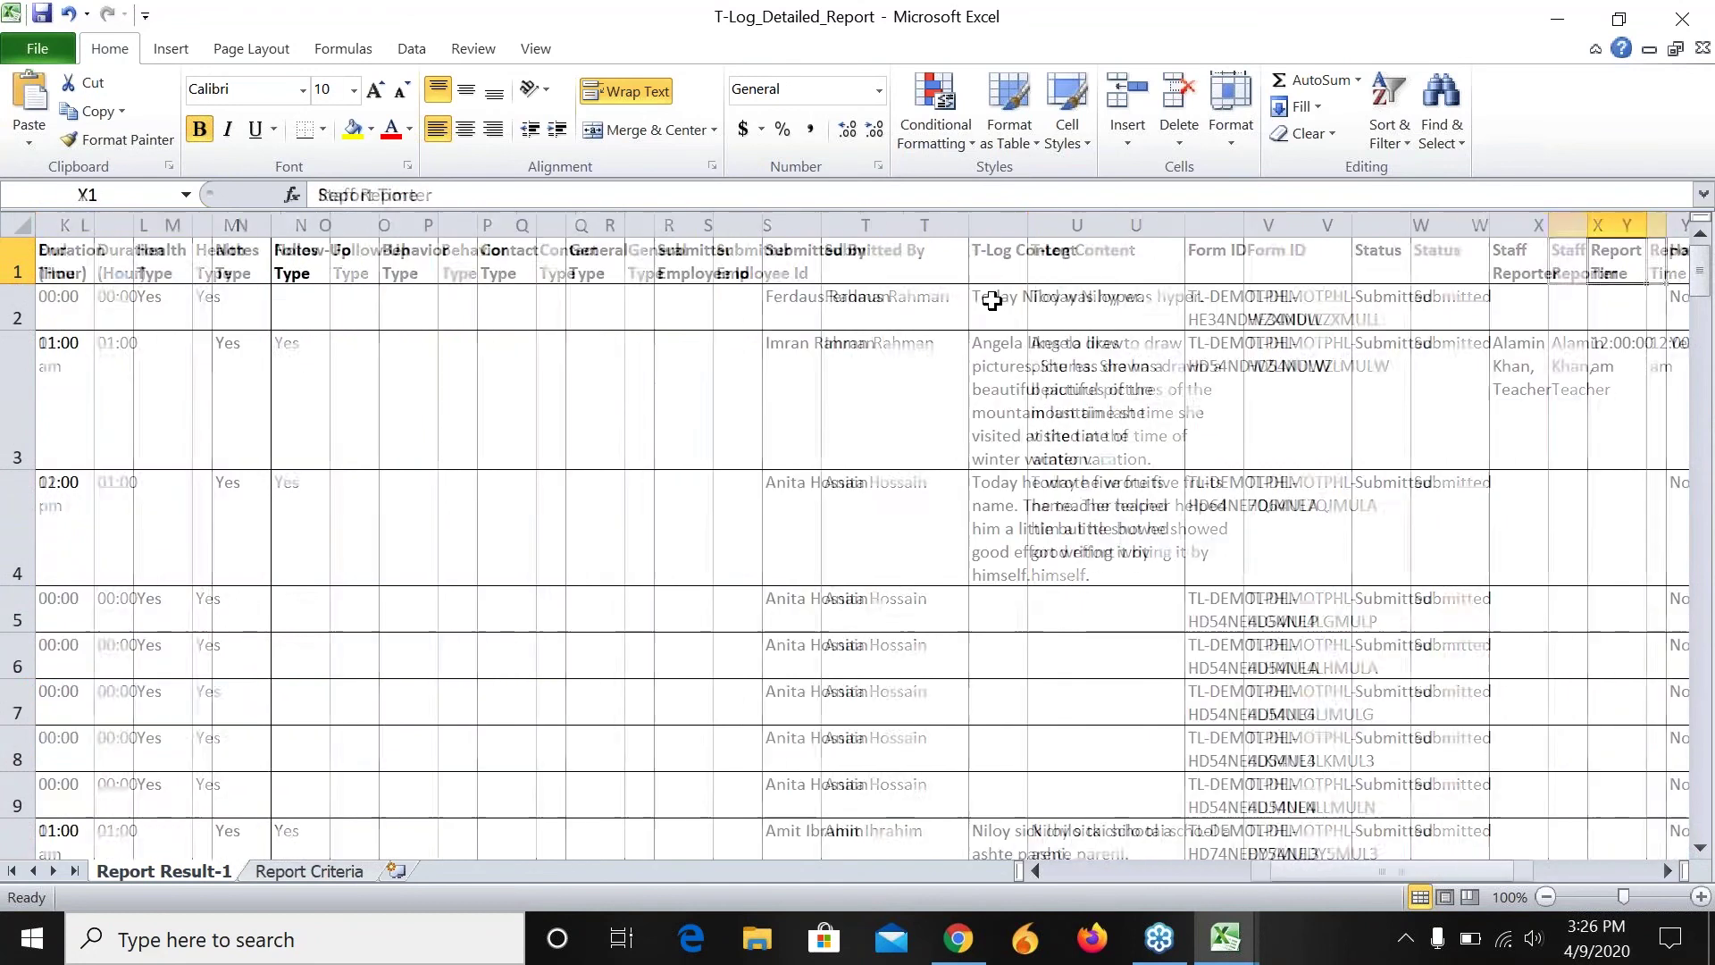
key("Left")
key("Left")
key("Left")
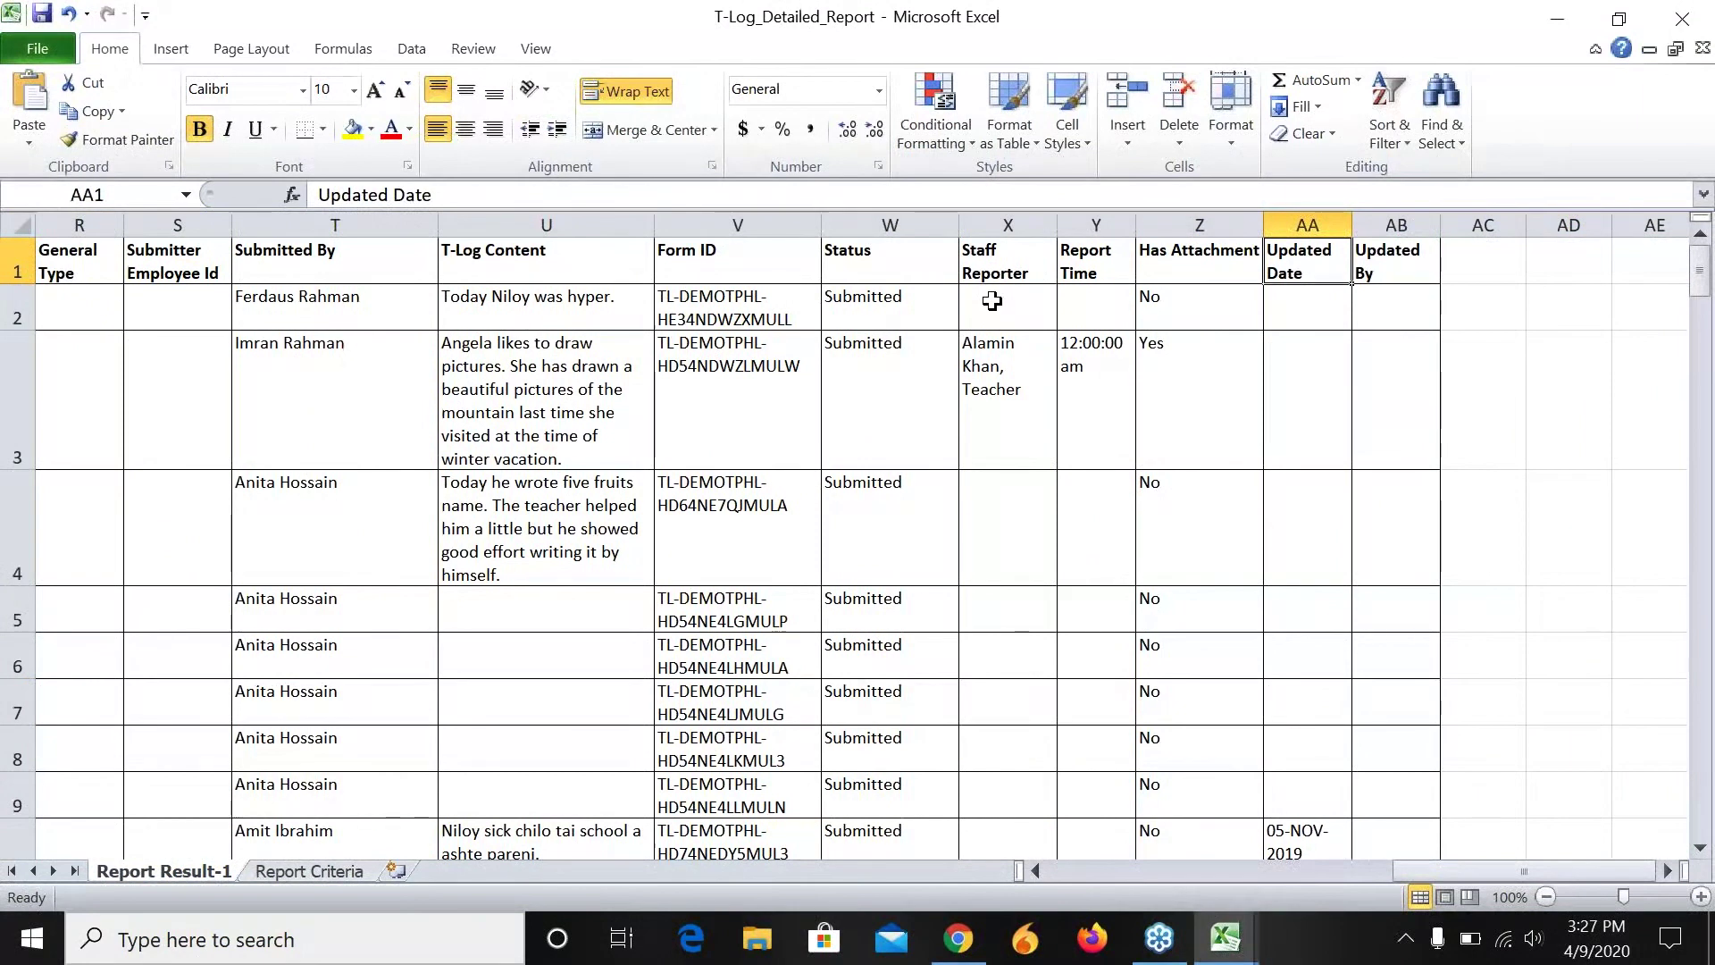
key("Right")
Step: Review the column headers backwards from Updated By and return to the Entered Date header in cell A1
key("Left")
key("Left")
key("Left")
key("Left")
key("Left")
key("Left")
key("Left")
key("Left")
key("Left")
key("Left")
key("Left")
key("Left")
key("Left")
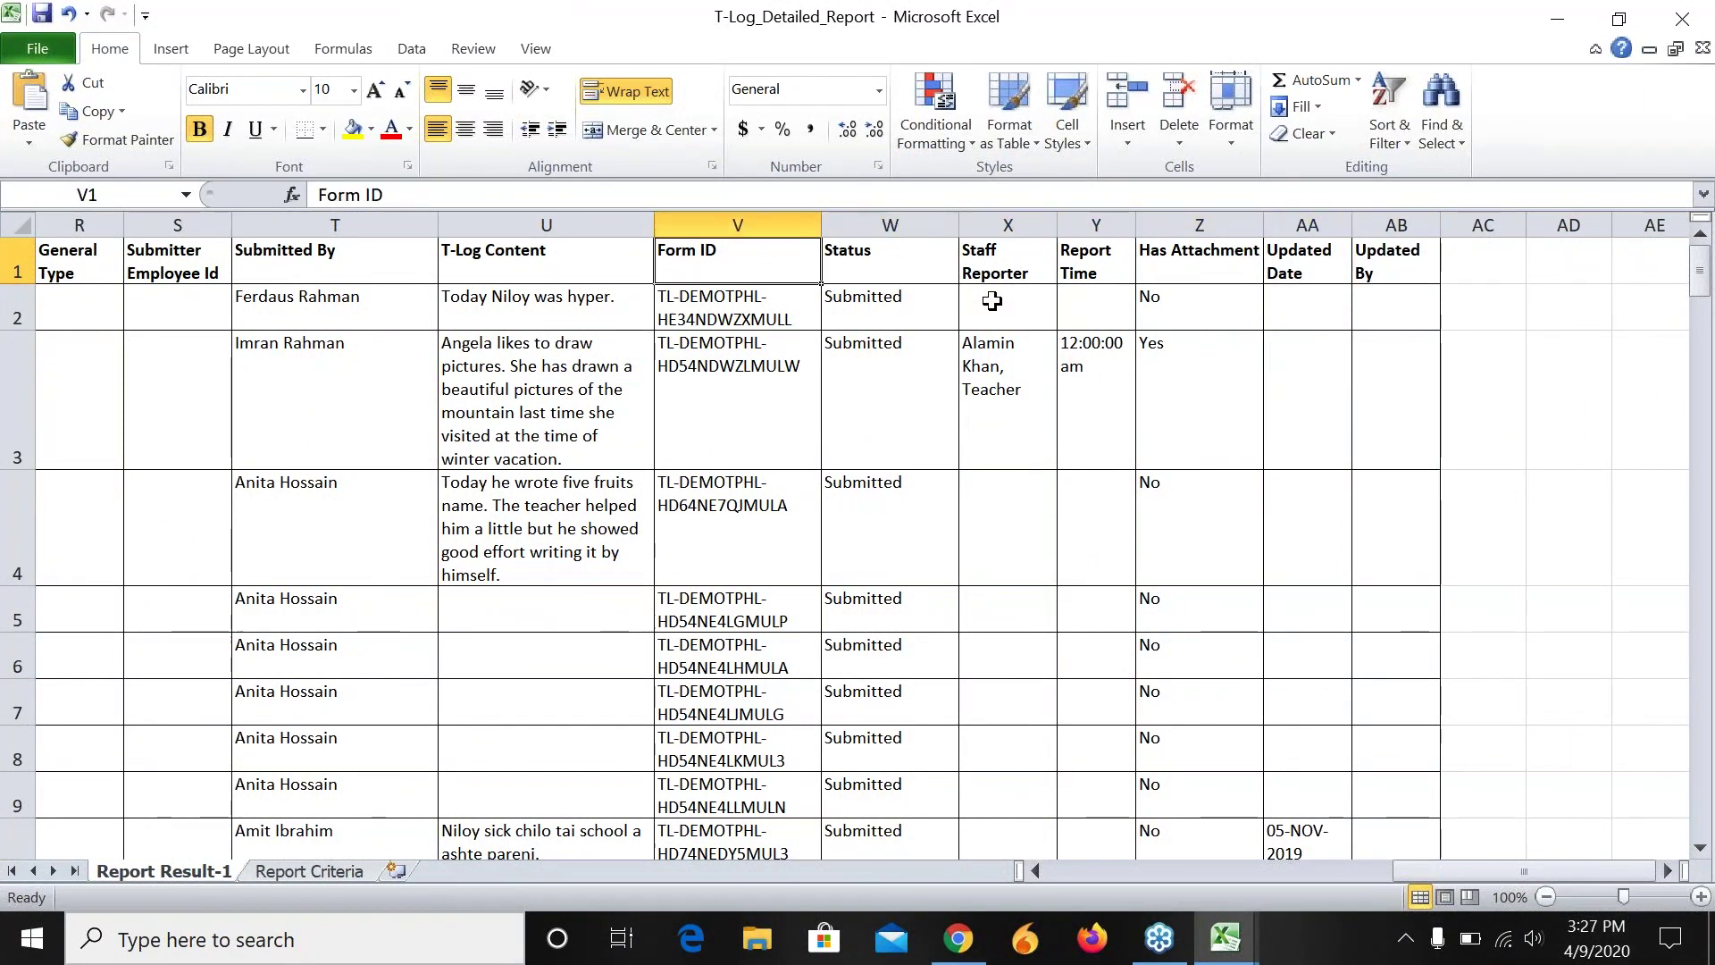
key("Left")
key("Left")
key("Left")
key("Left")
key("Left")
key("Left")
key("Left")
key("Left")
key("Left")
key("Left")
key("Left")
key("Left")
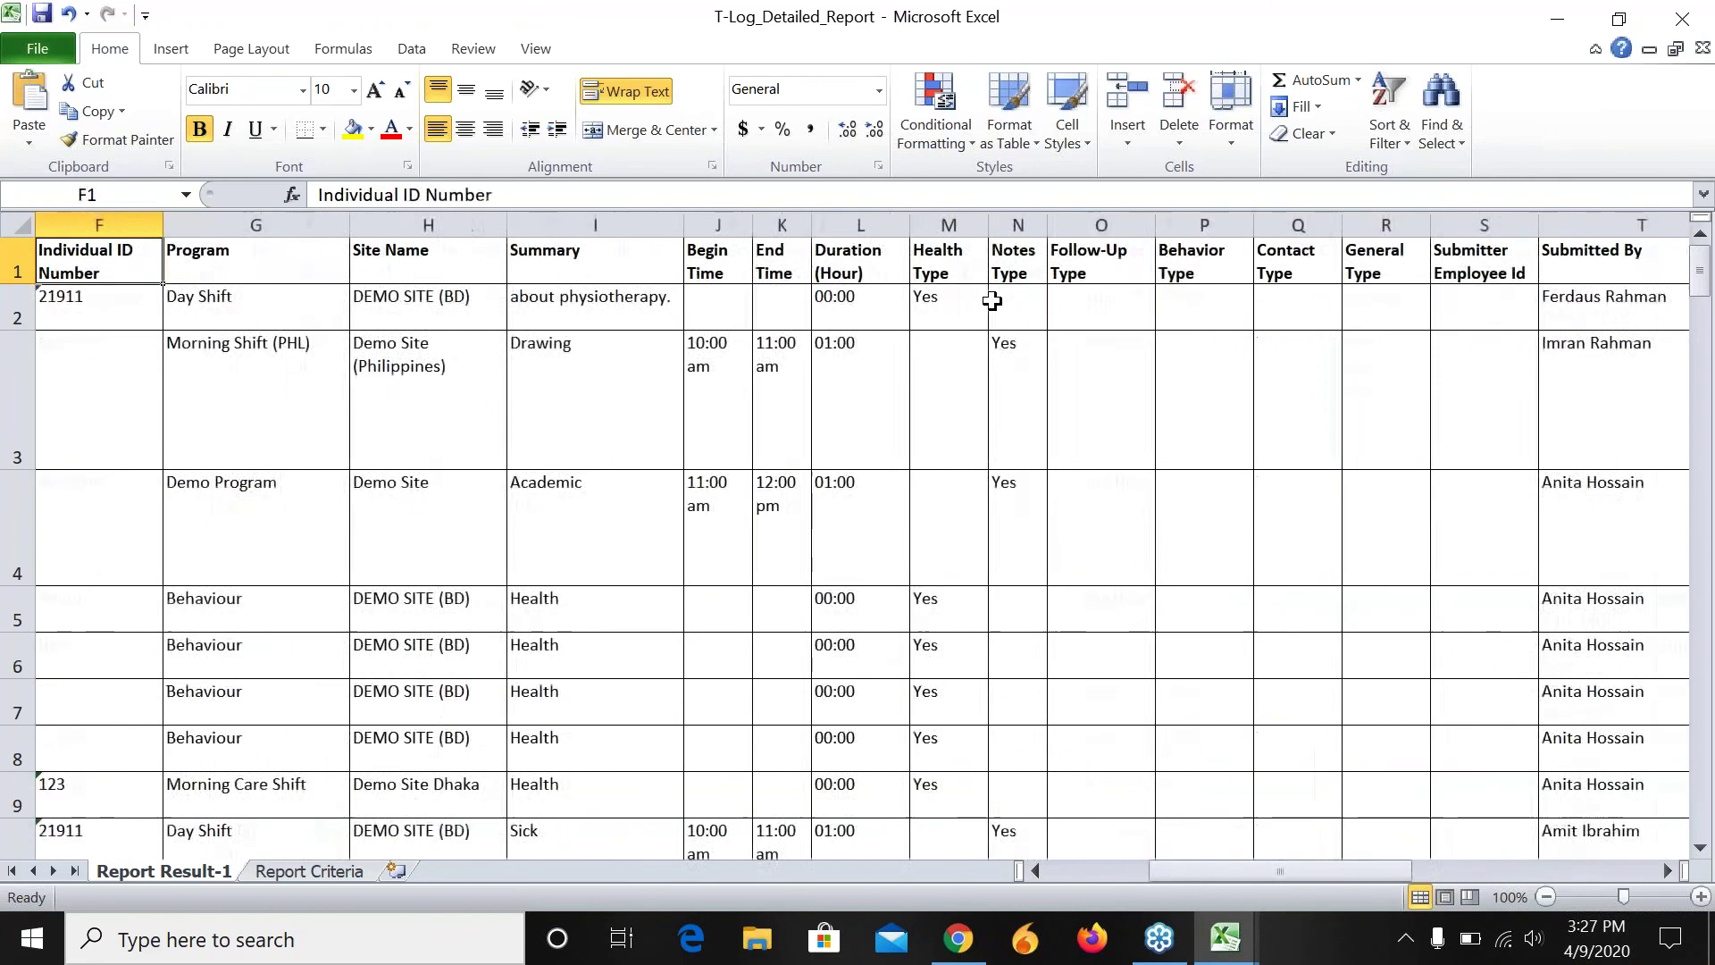
key("Left")
key("Left")
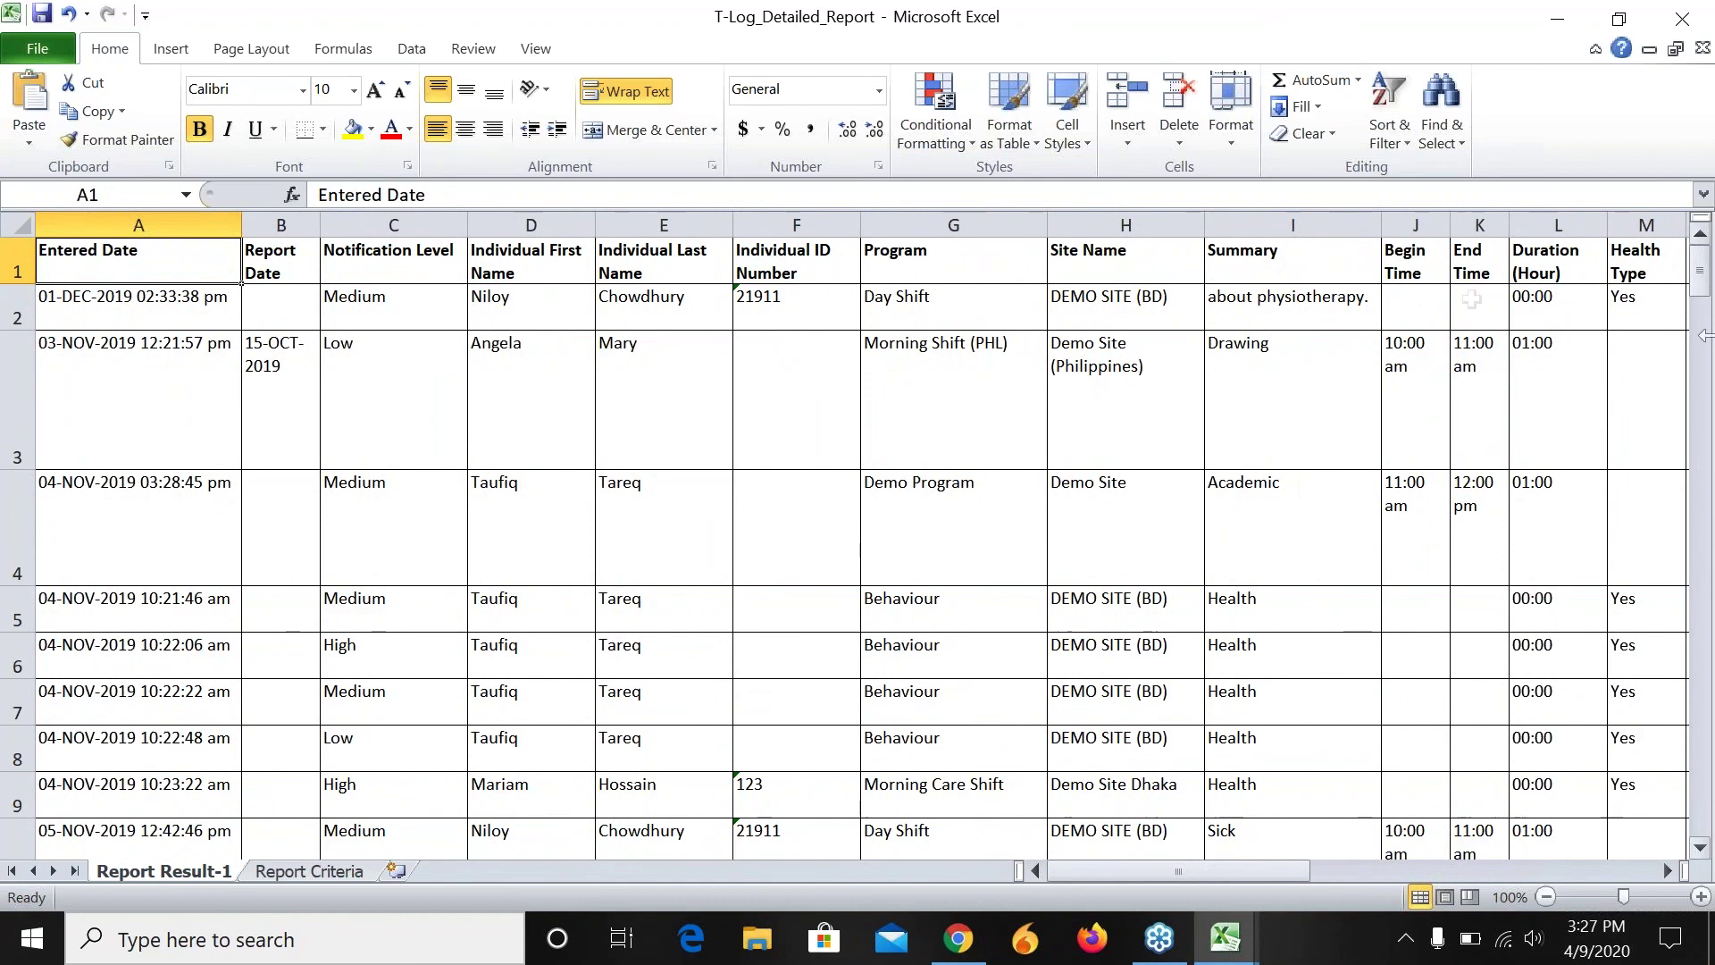
Step: Select the entire Individual First Name column and turn on a filter for it
left_click(1544, 300)
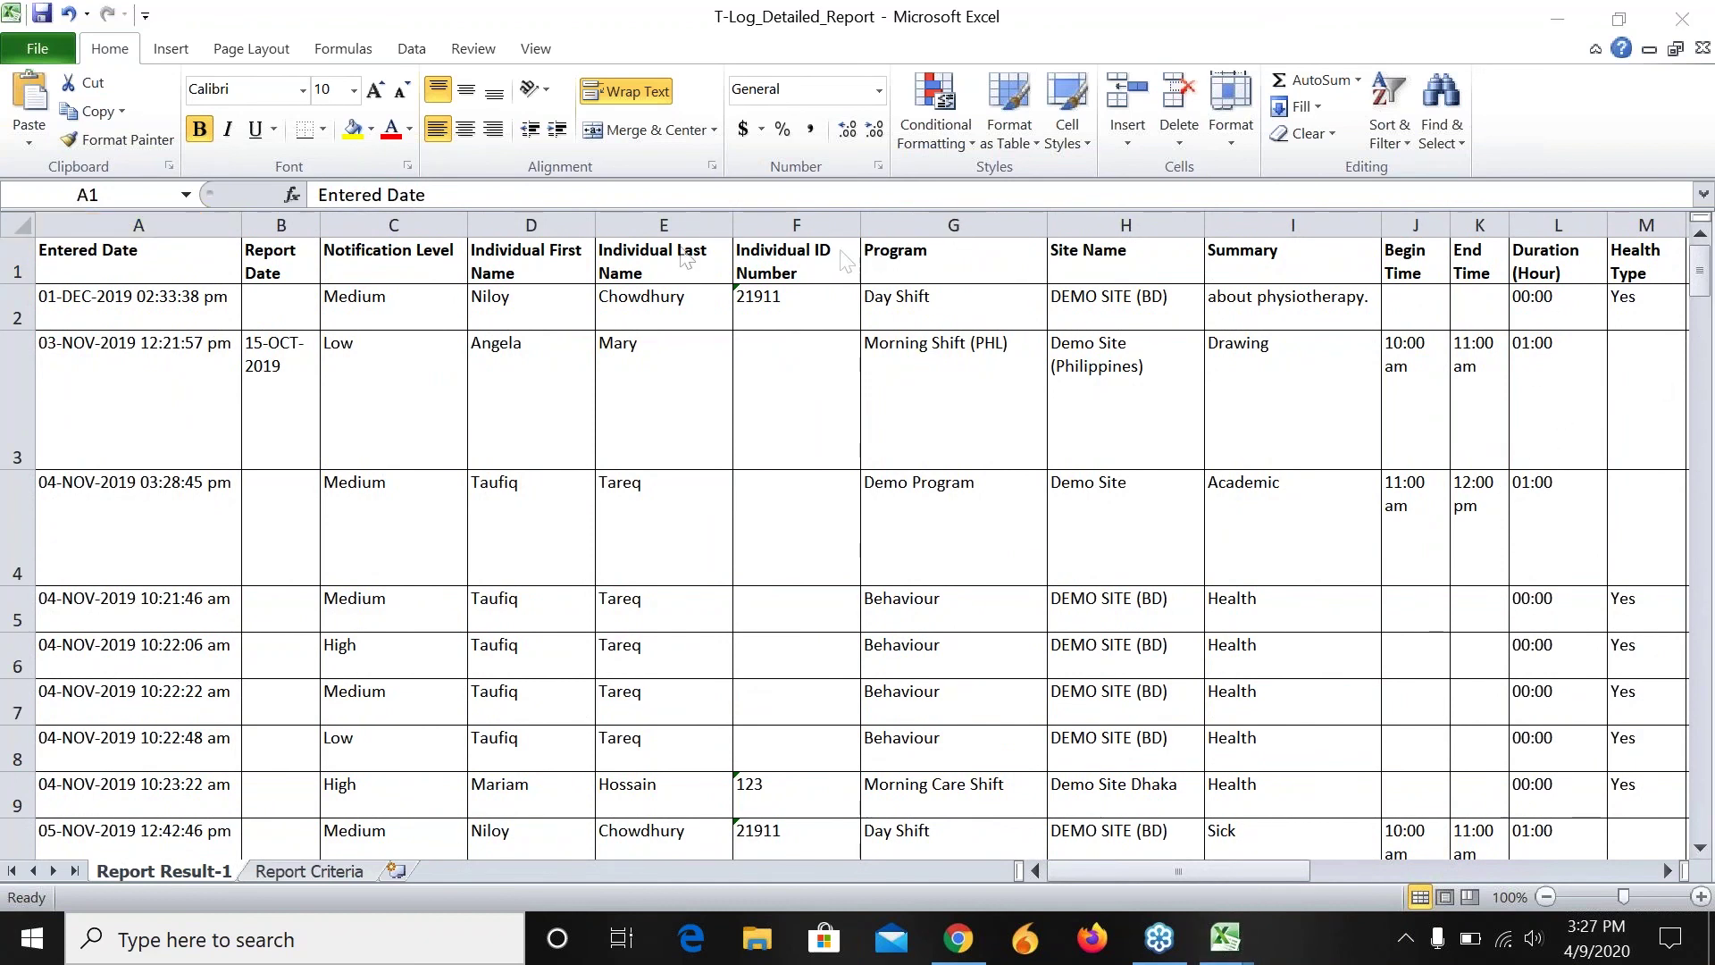
left_click(516, 223)
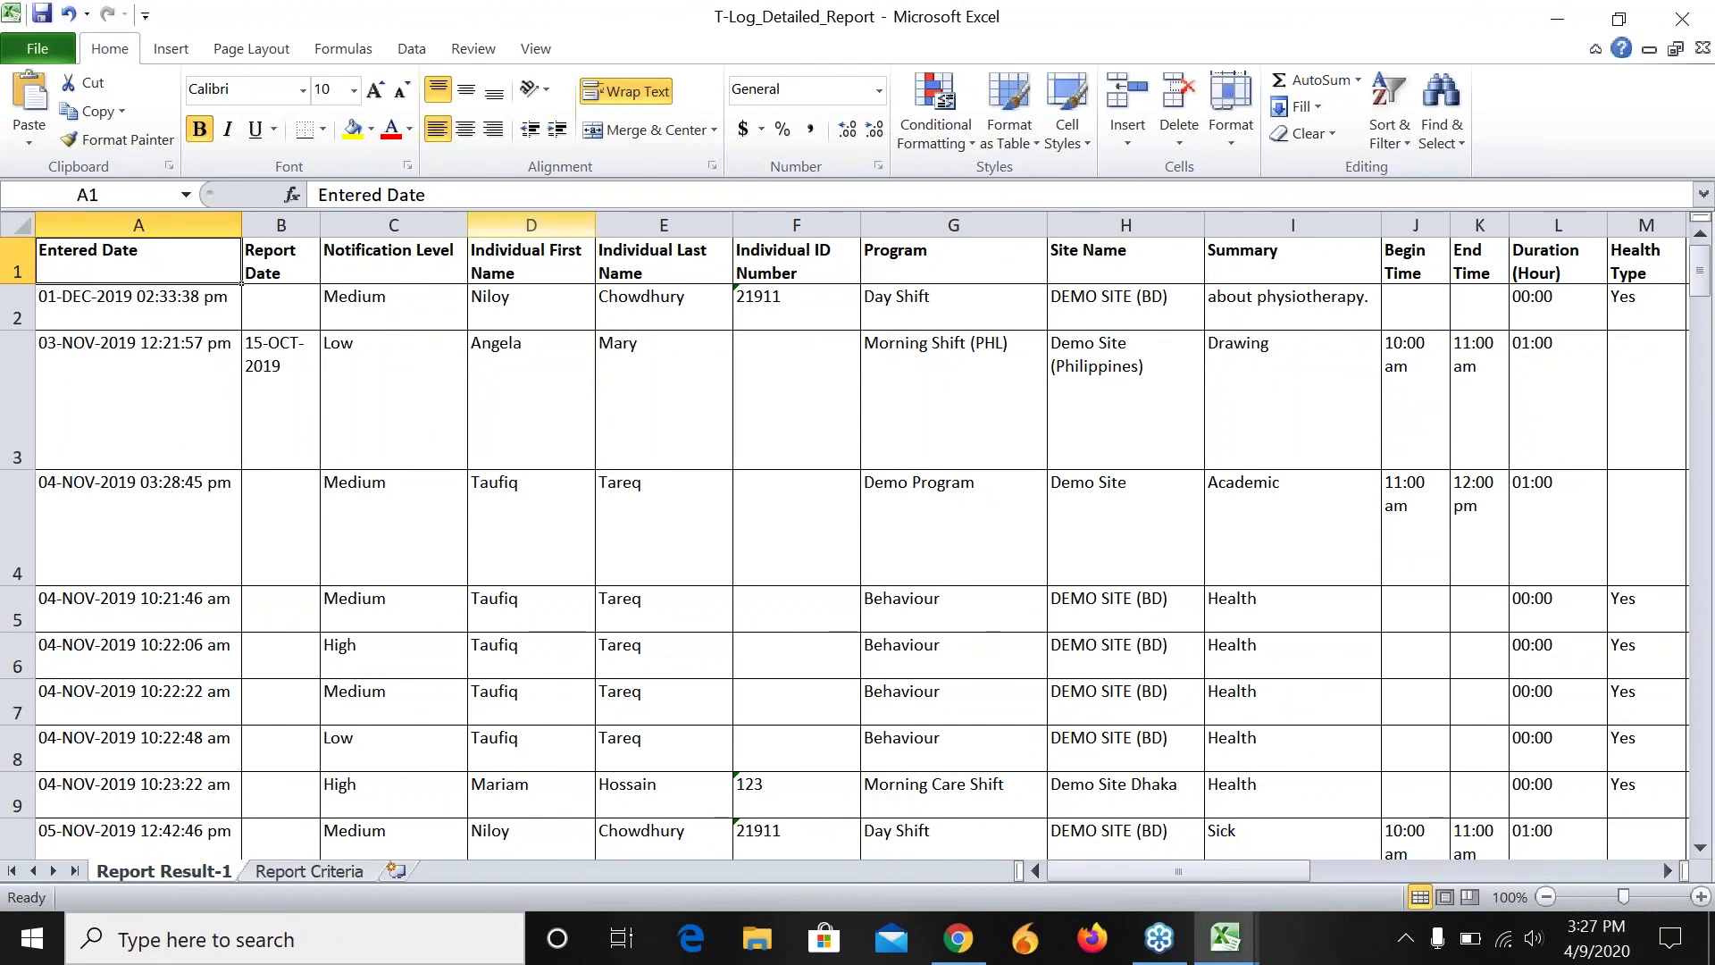
left_click(507, 223)
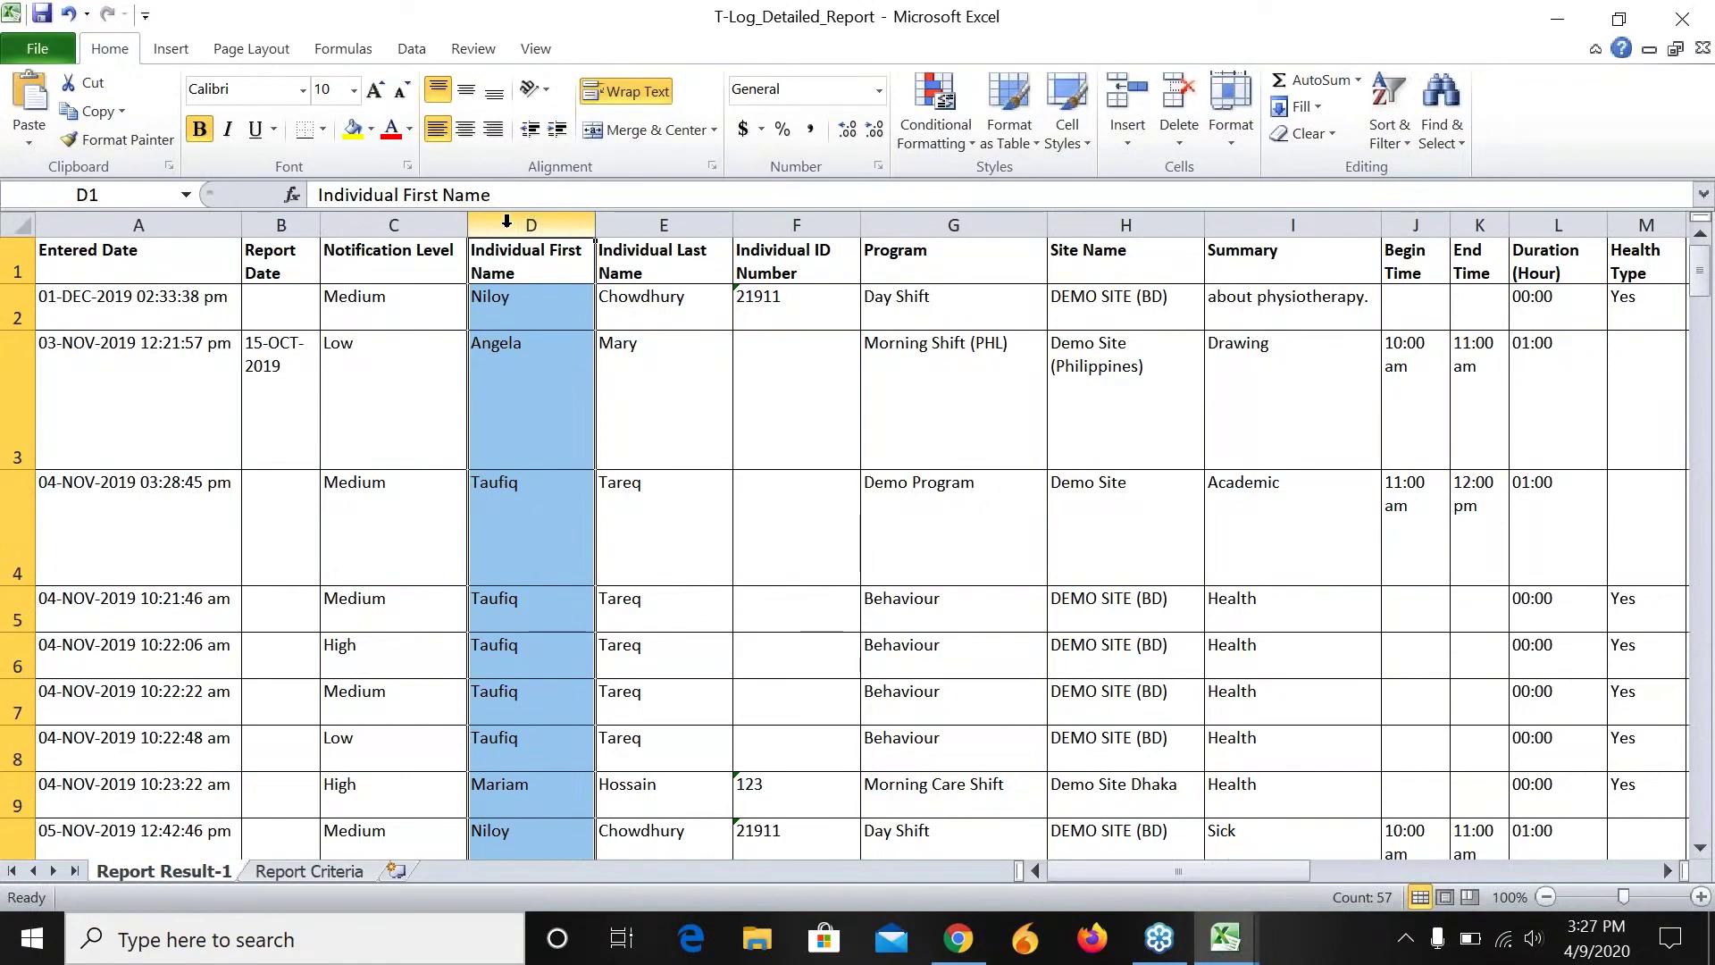
left_click(435, 57)
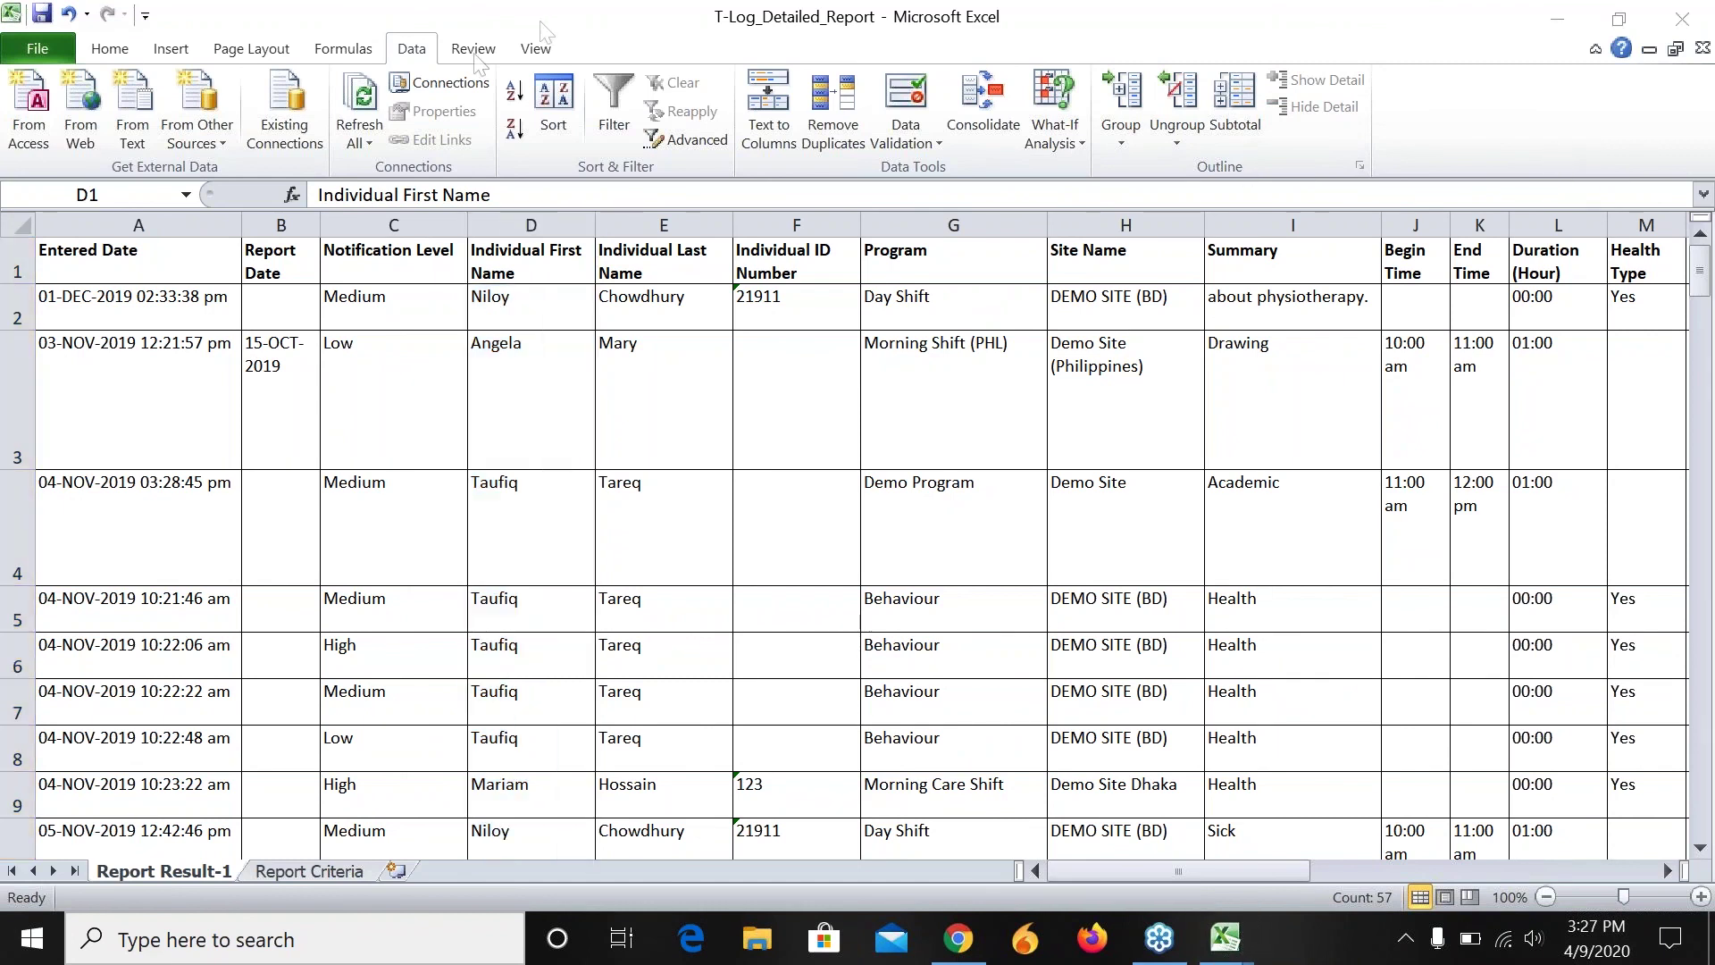
left_click(502, 228)
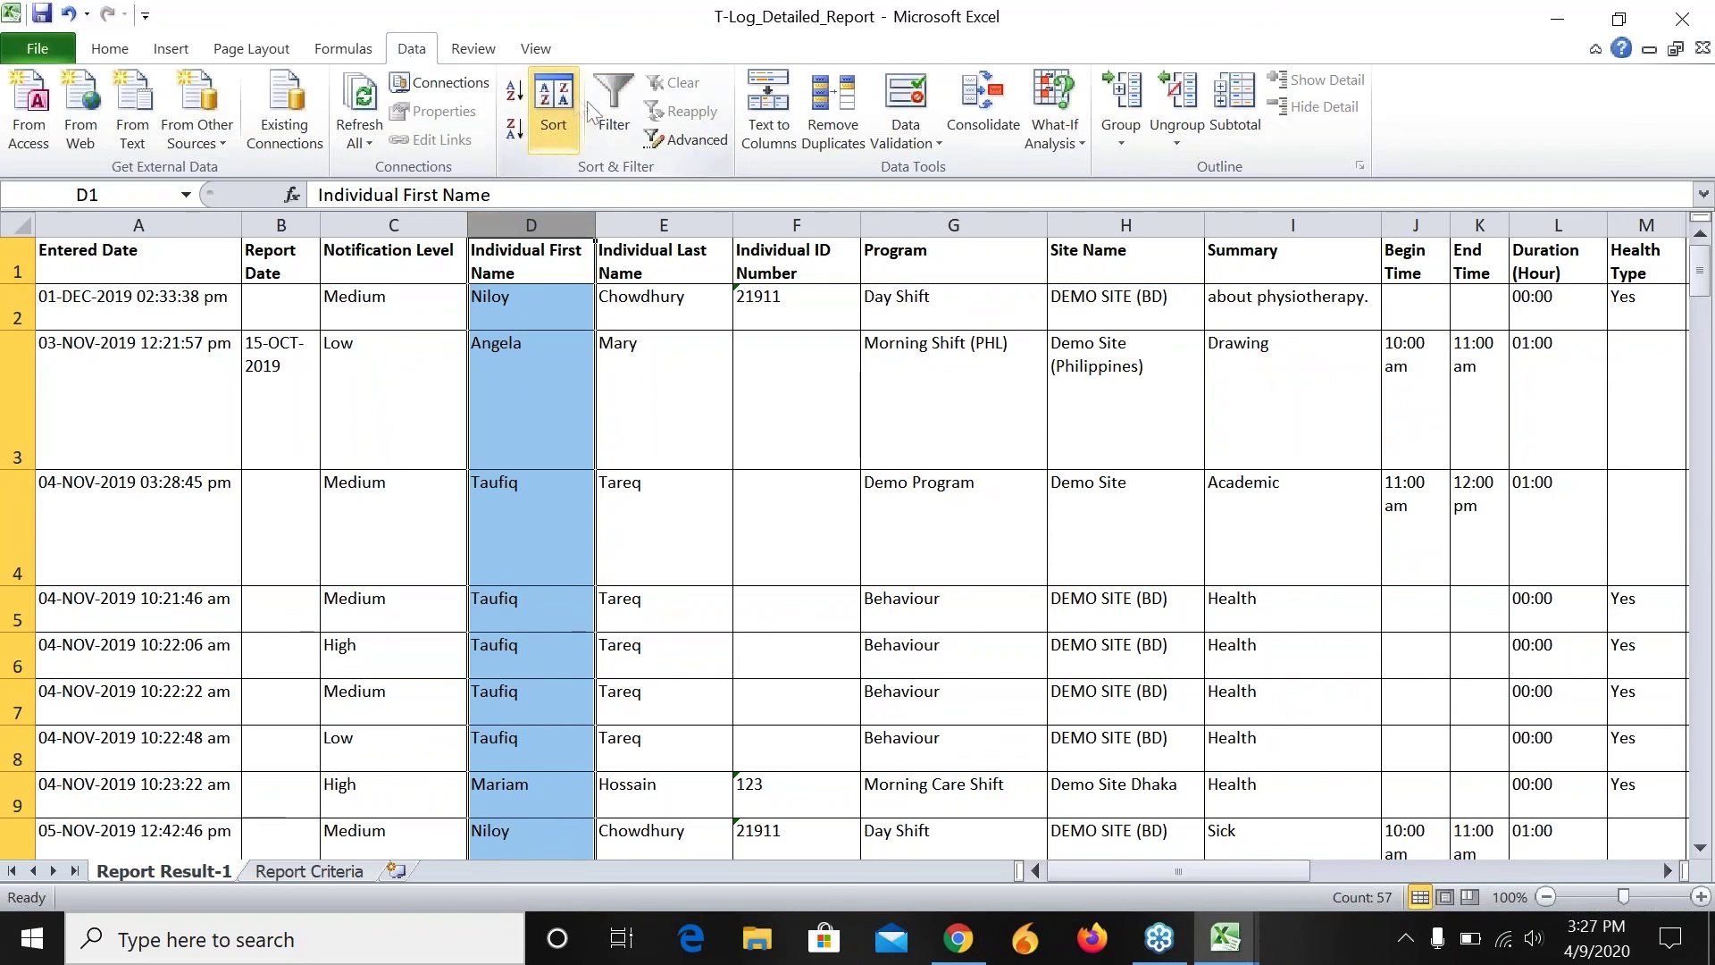
left_click(612, 109)
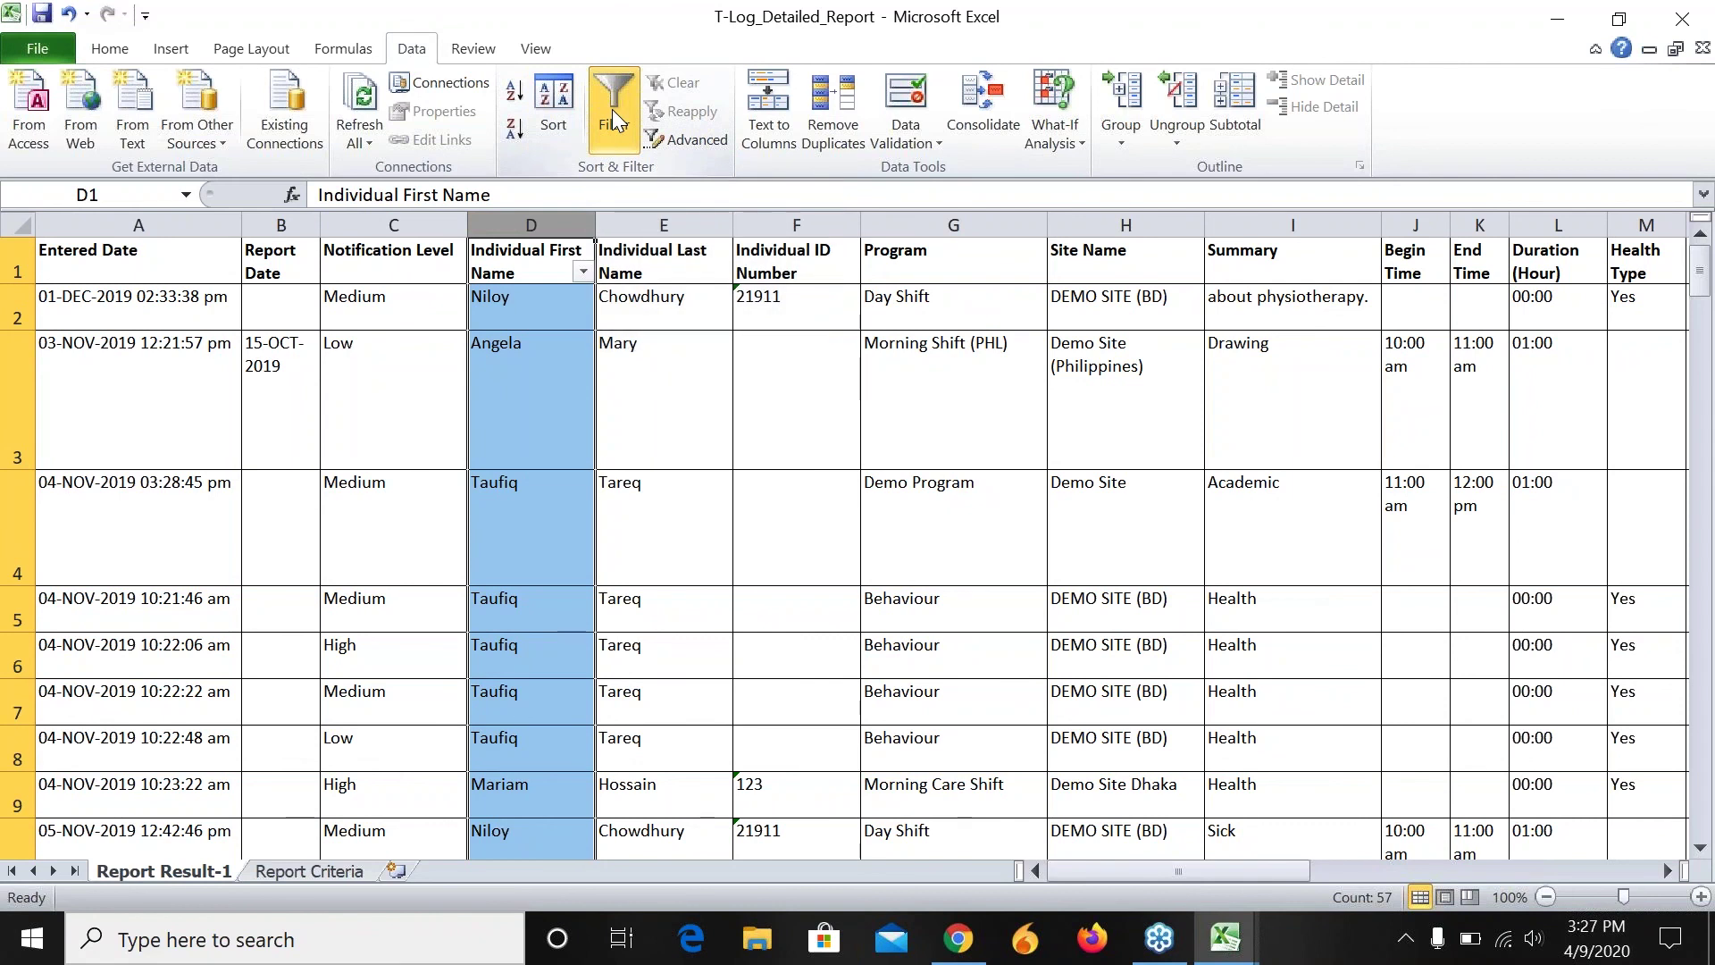
Step: Filter the Individual First Name column to show only the third first name in the filter's list
left_click(583, 271)
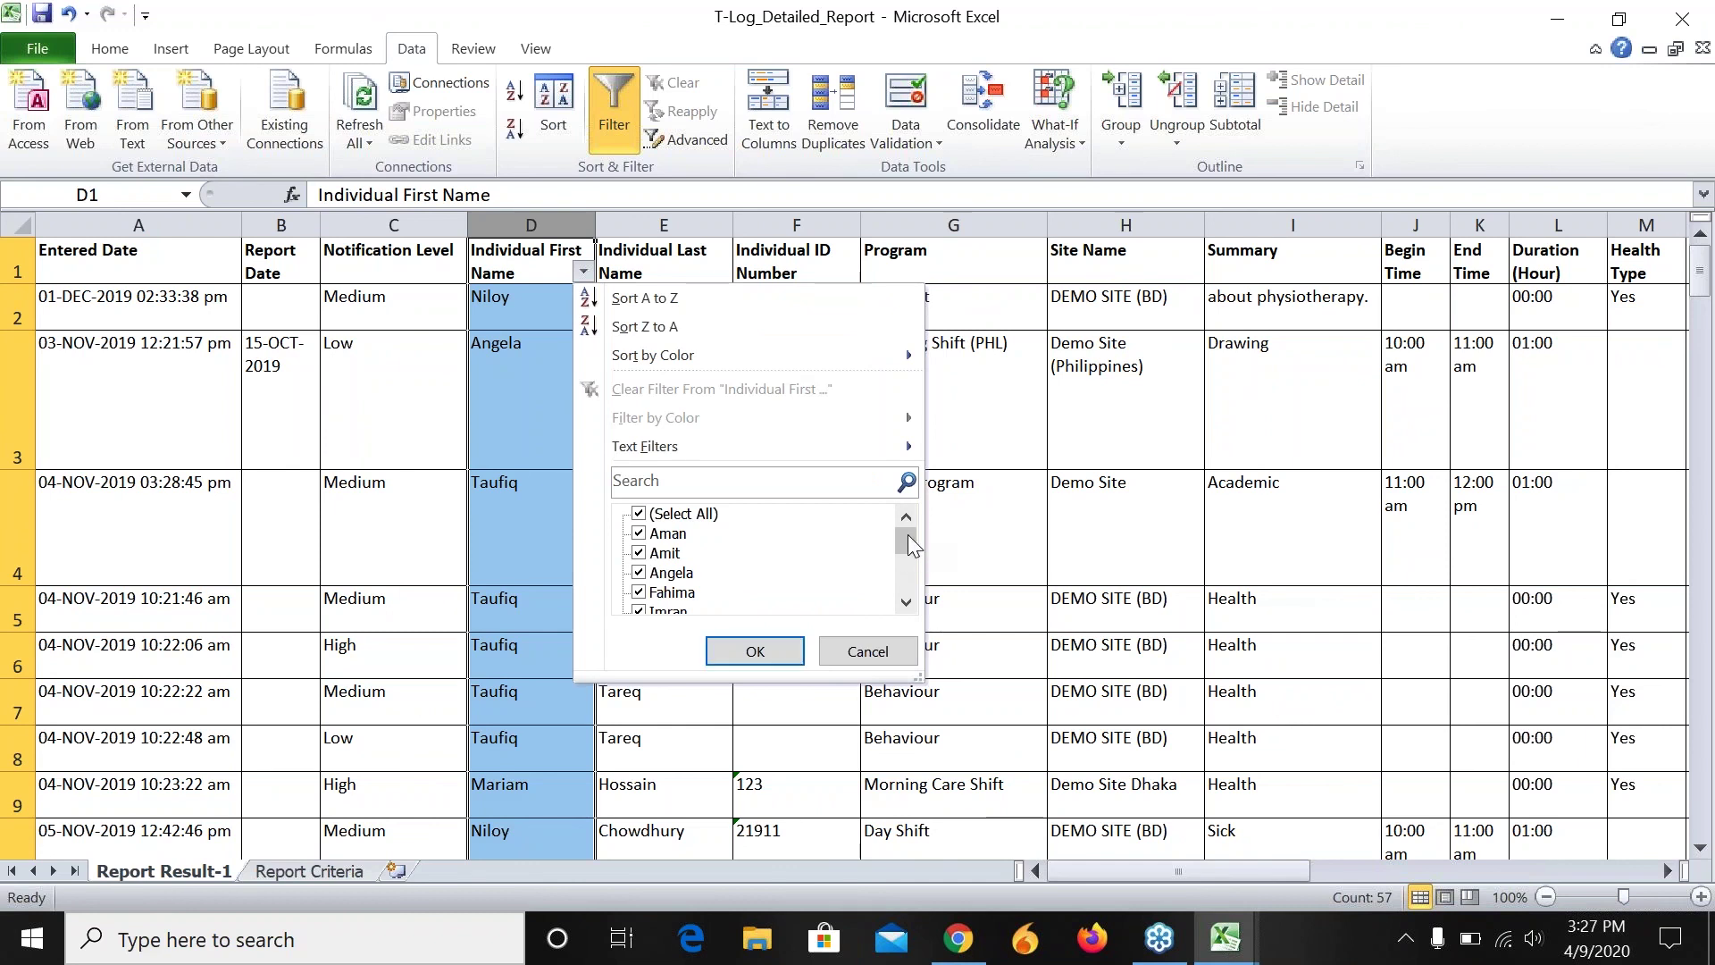
mouse_move(908, 534)
left_mouse_down()
mouse_move(907, 620)
mouse_move(919, 518)
left_mouse_up()
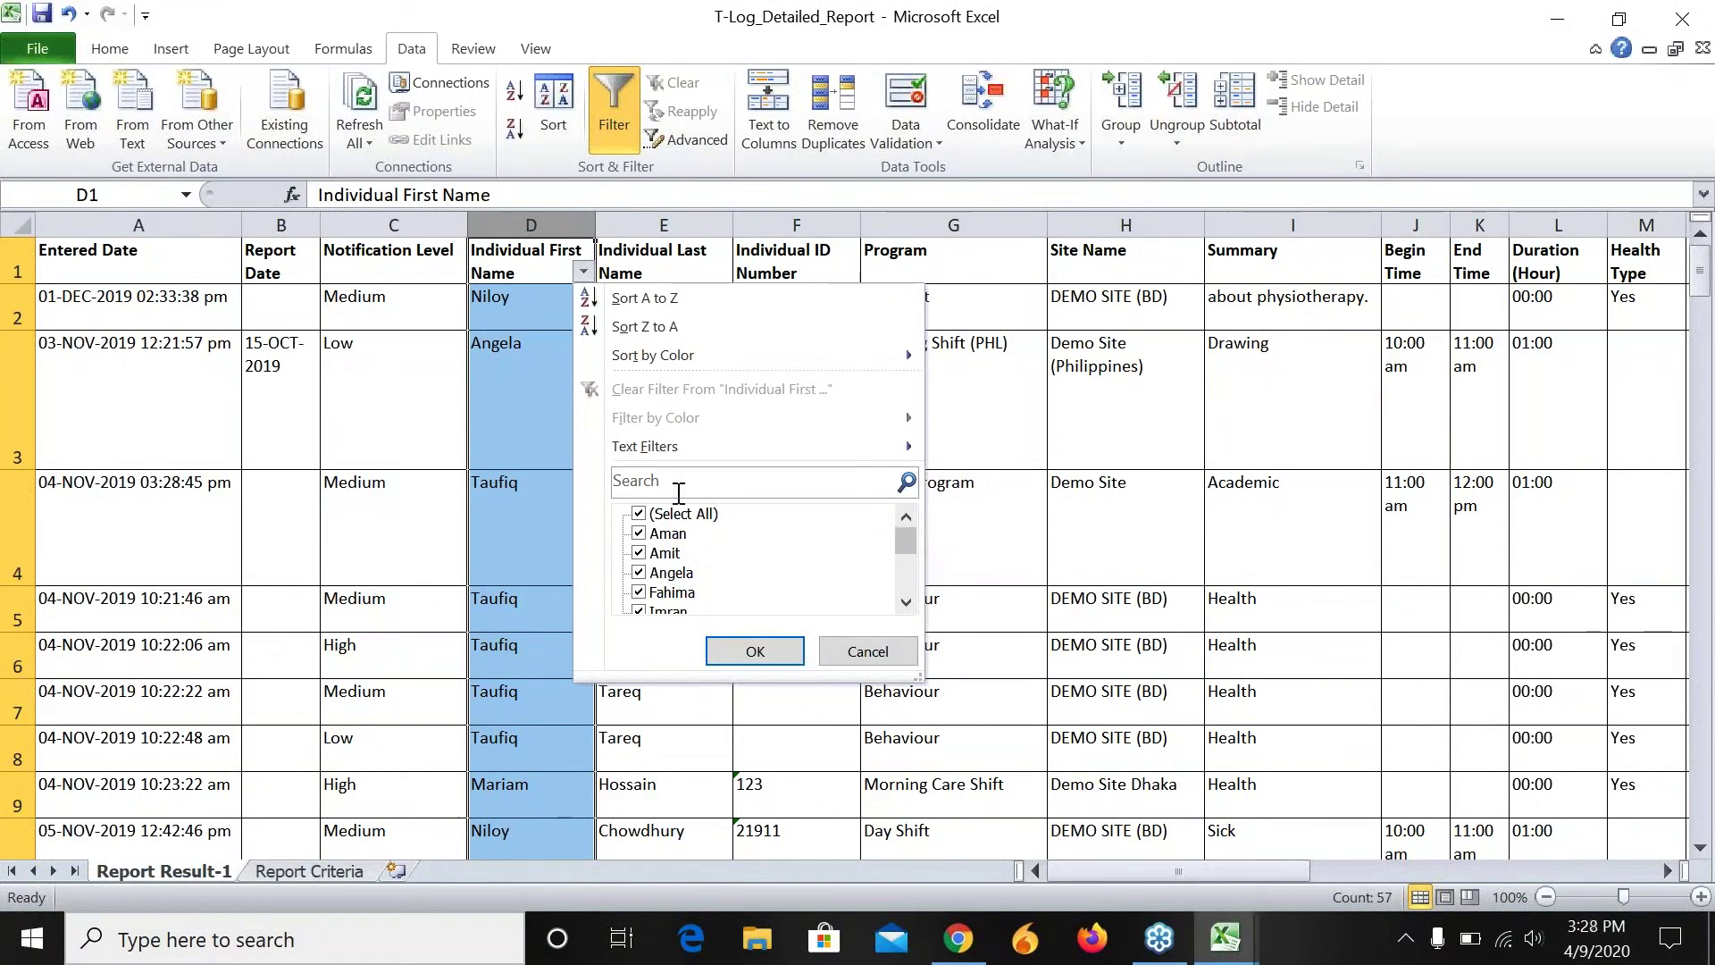
left_click(640, 516)
left_click_drag(908, 534, 910, 591)
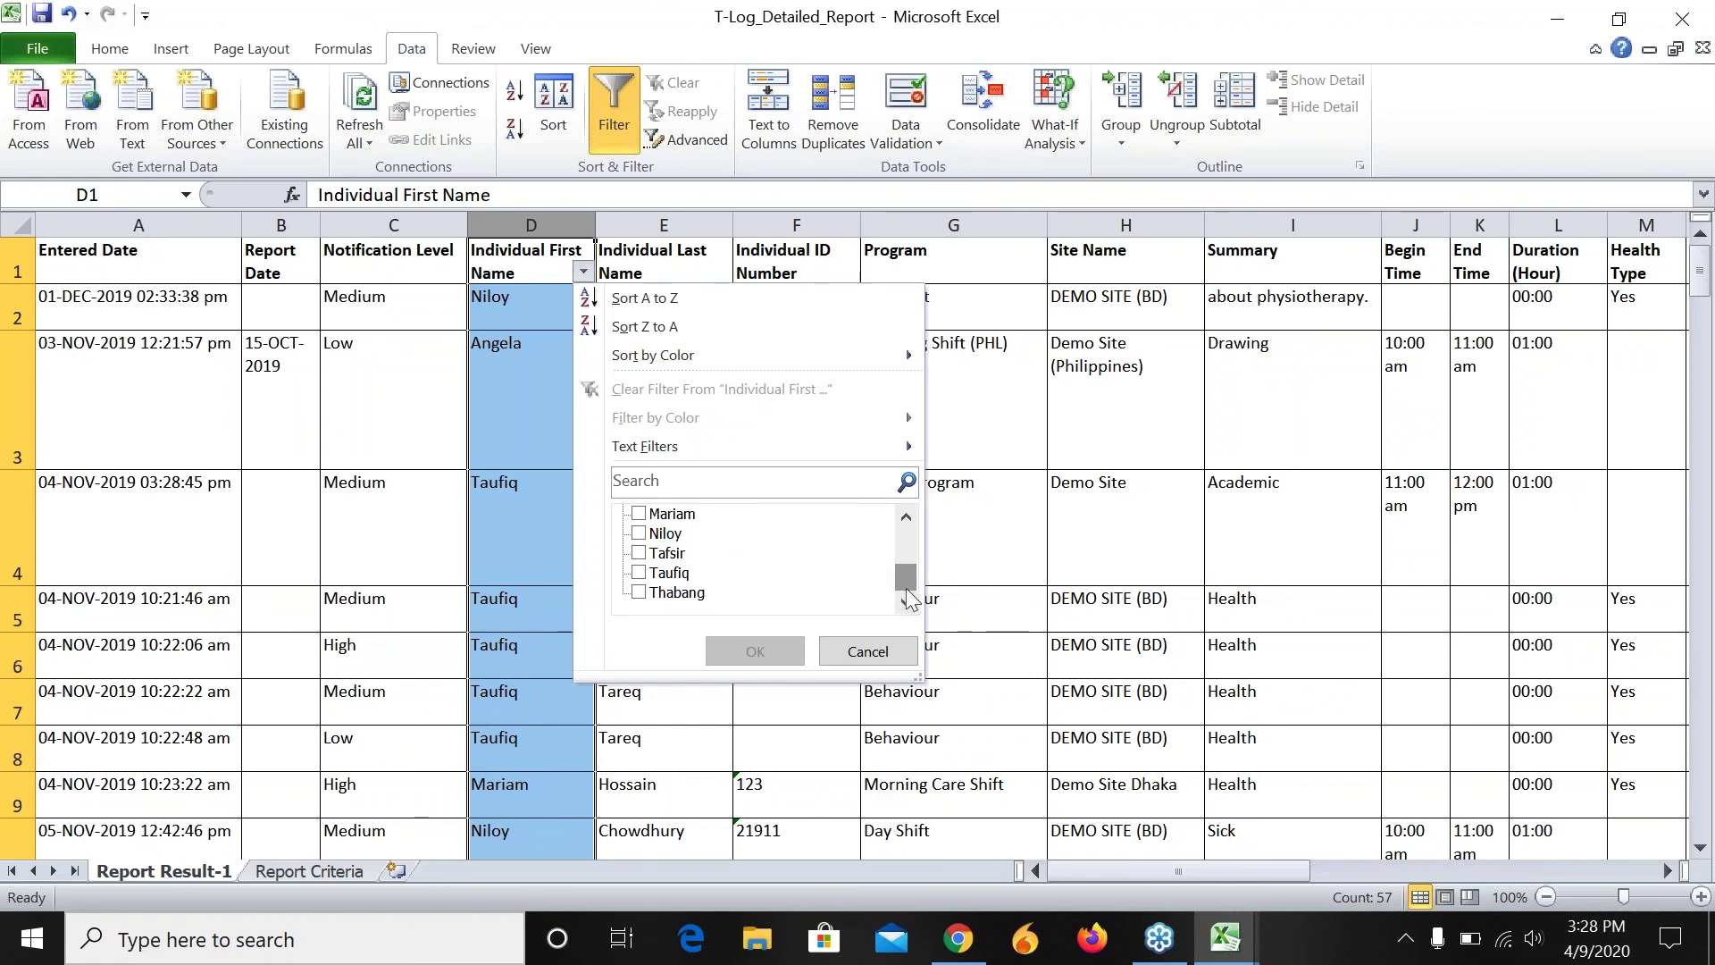
left_click_drag(906, 581, 906, 545)
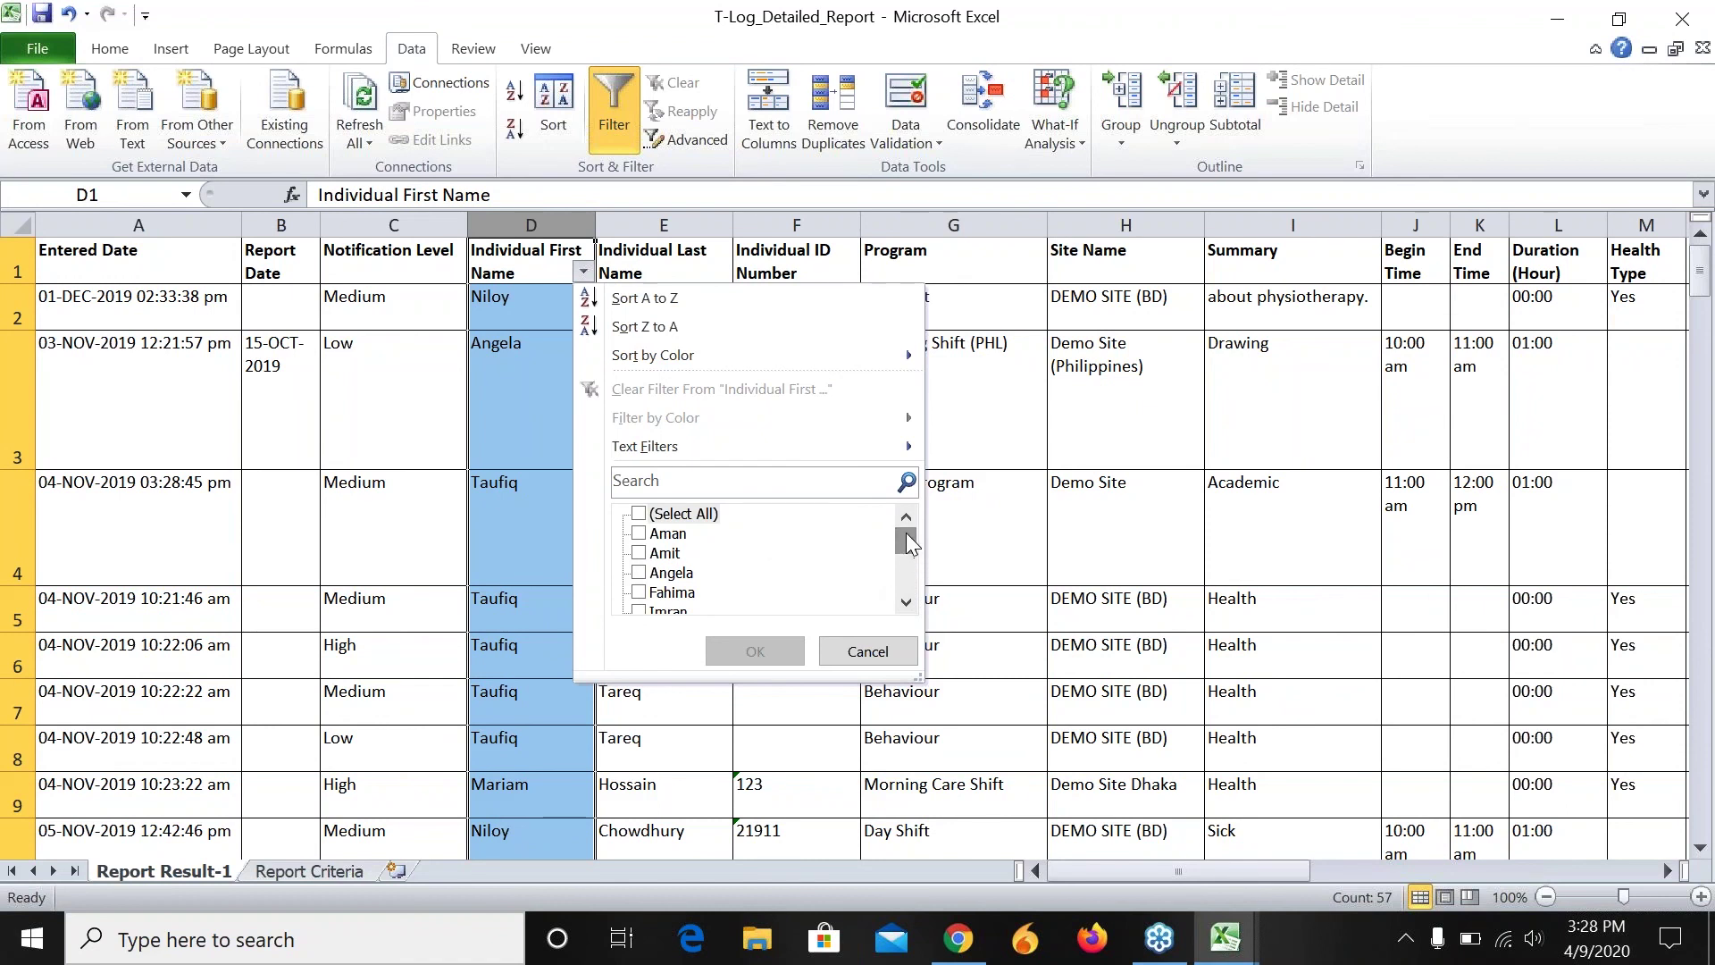
left_click_drag(906, 535, 906, 537)
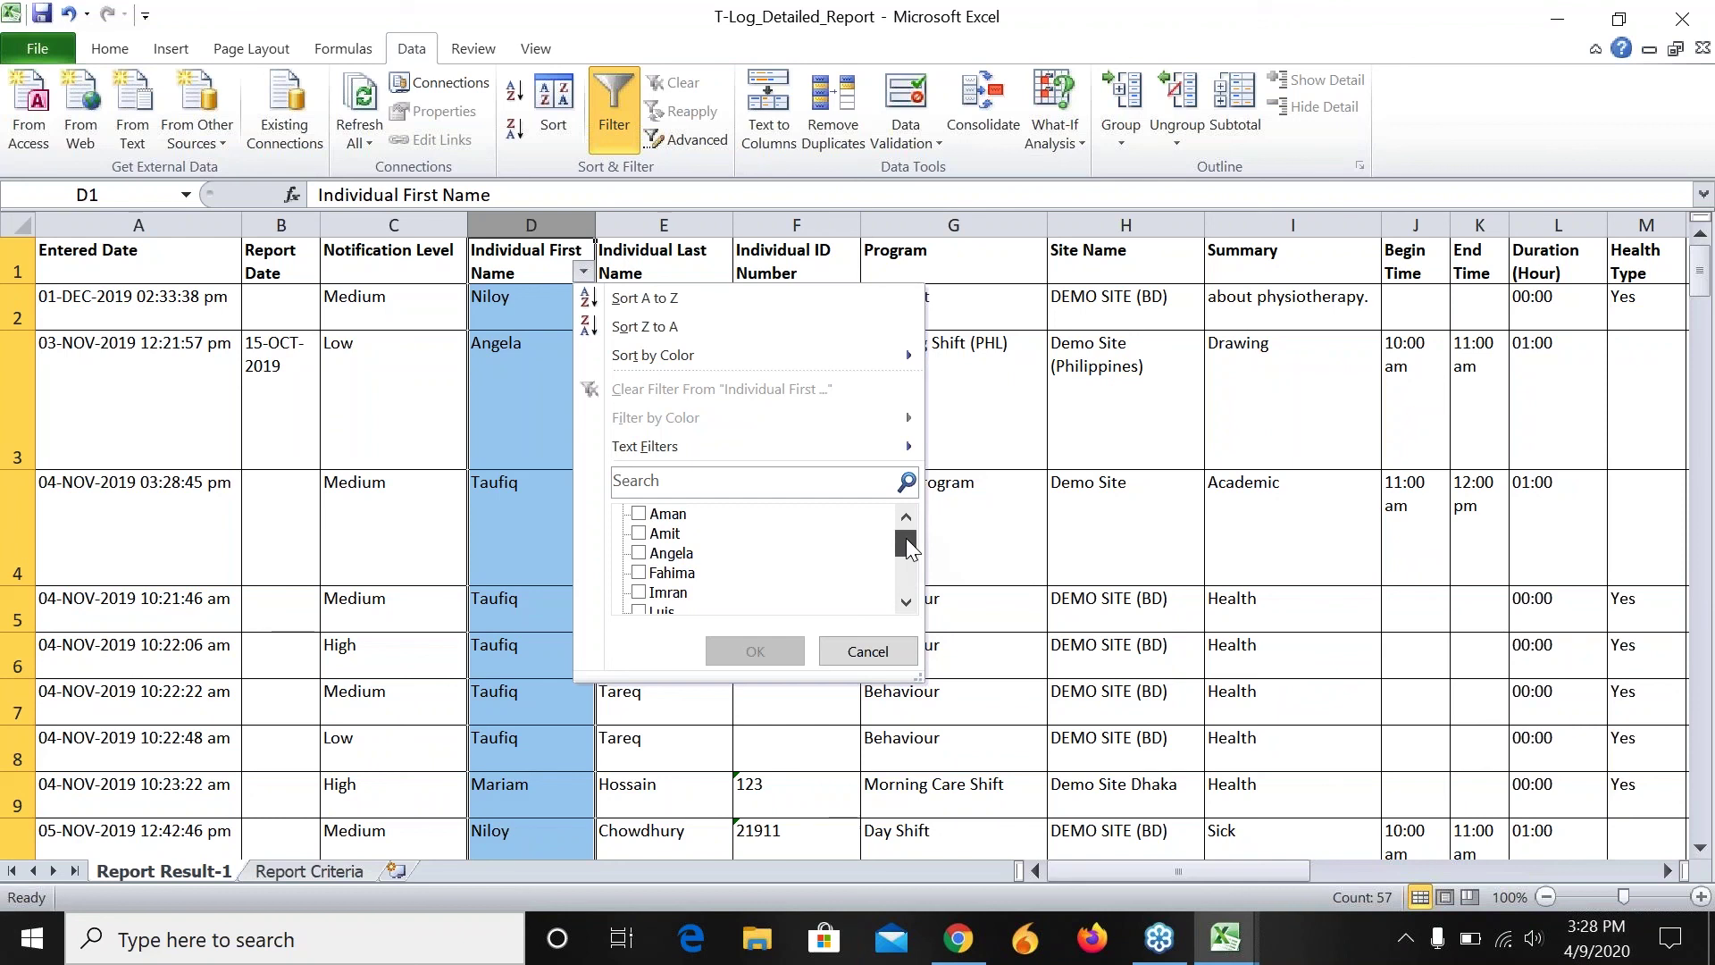
left_click_drag(906, 538, 906, 541)
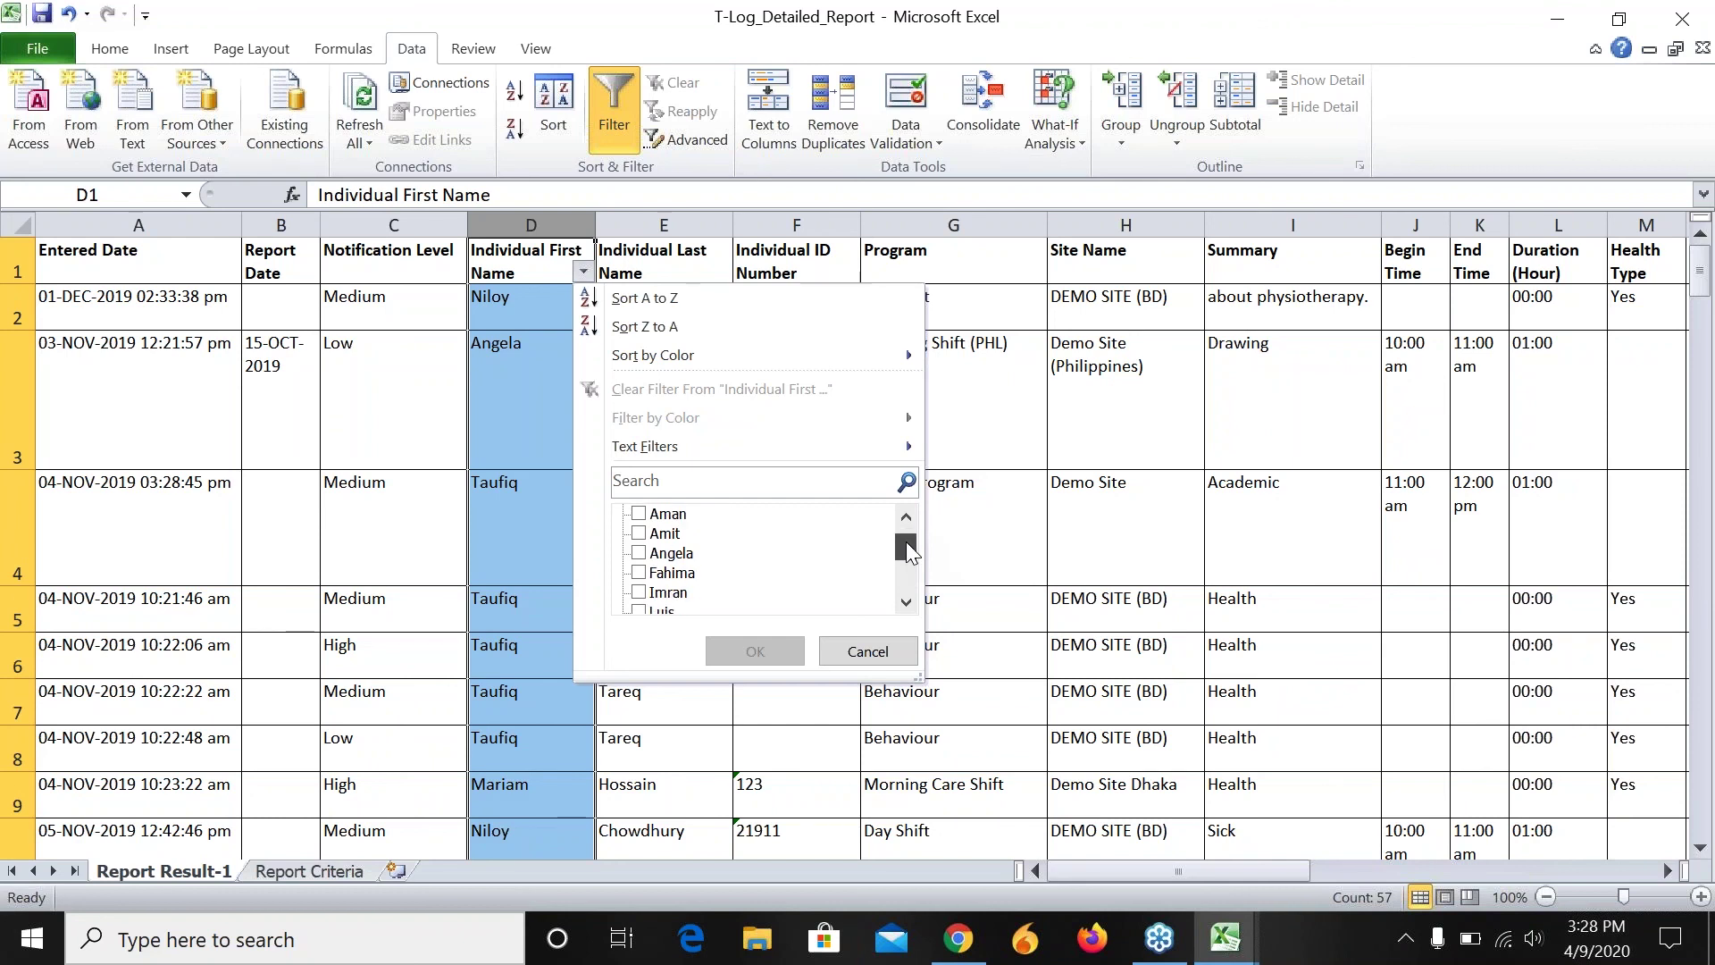
left_click(636, 553)
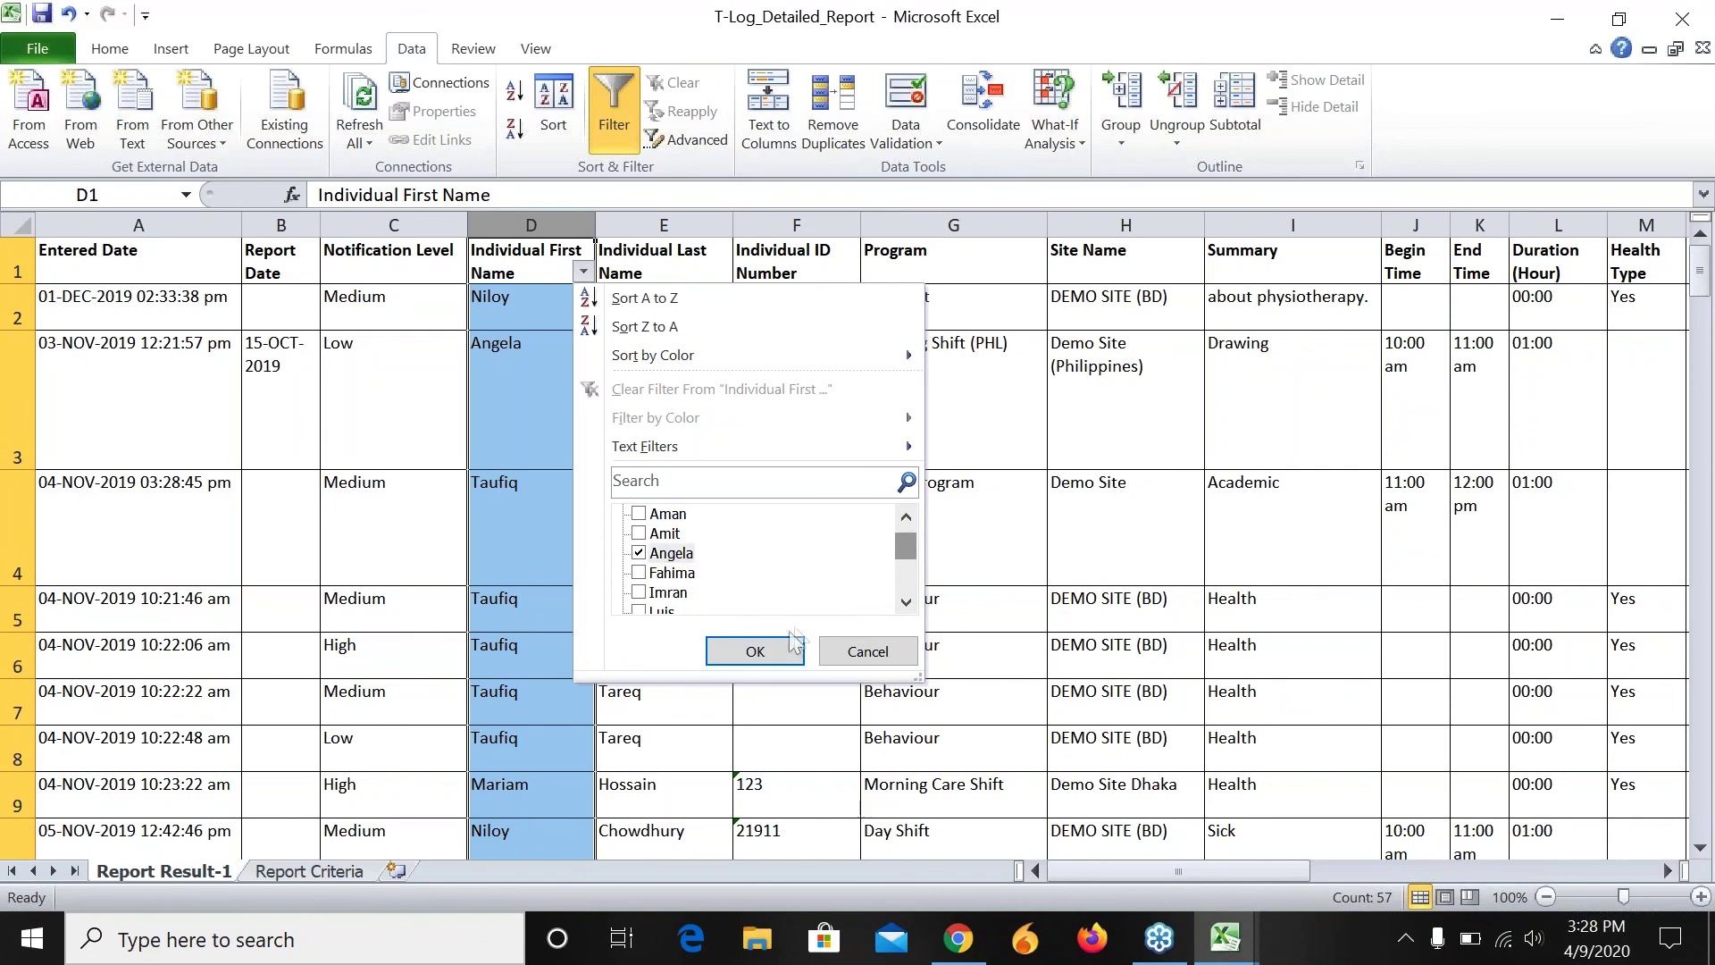
left_click(781, 652)
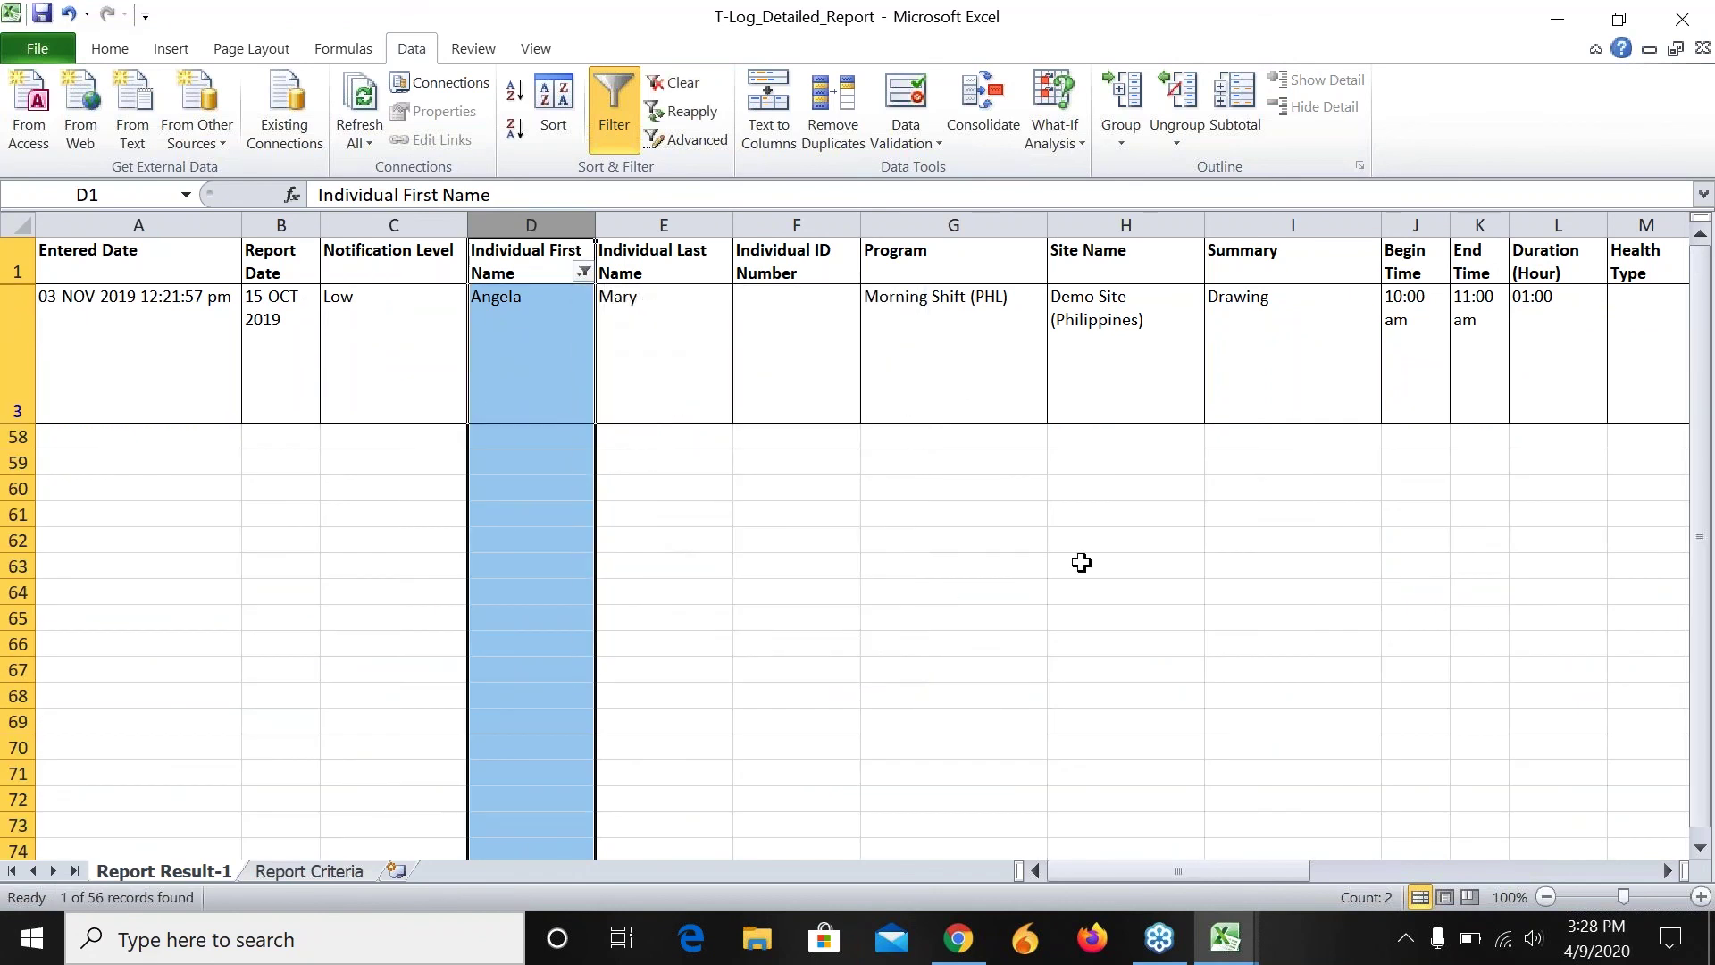
Step: Look across the columns of the single filtered record and return to the Entered Date header in cell A1
left_click(1522, 201)
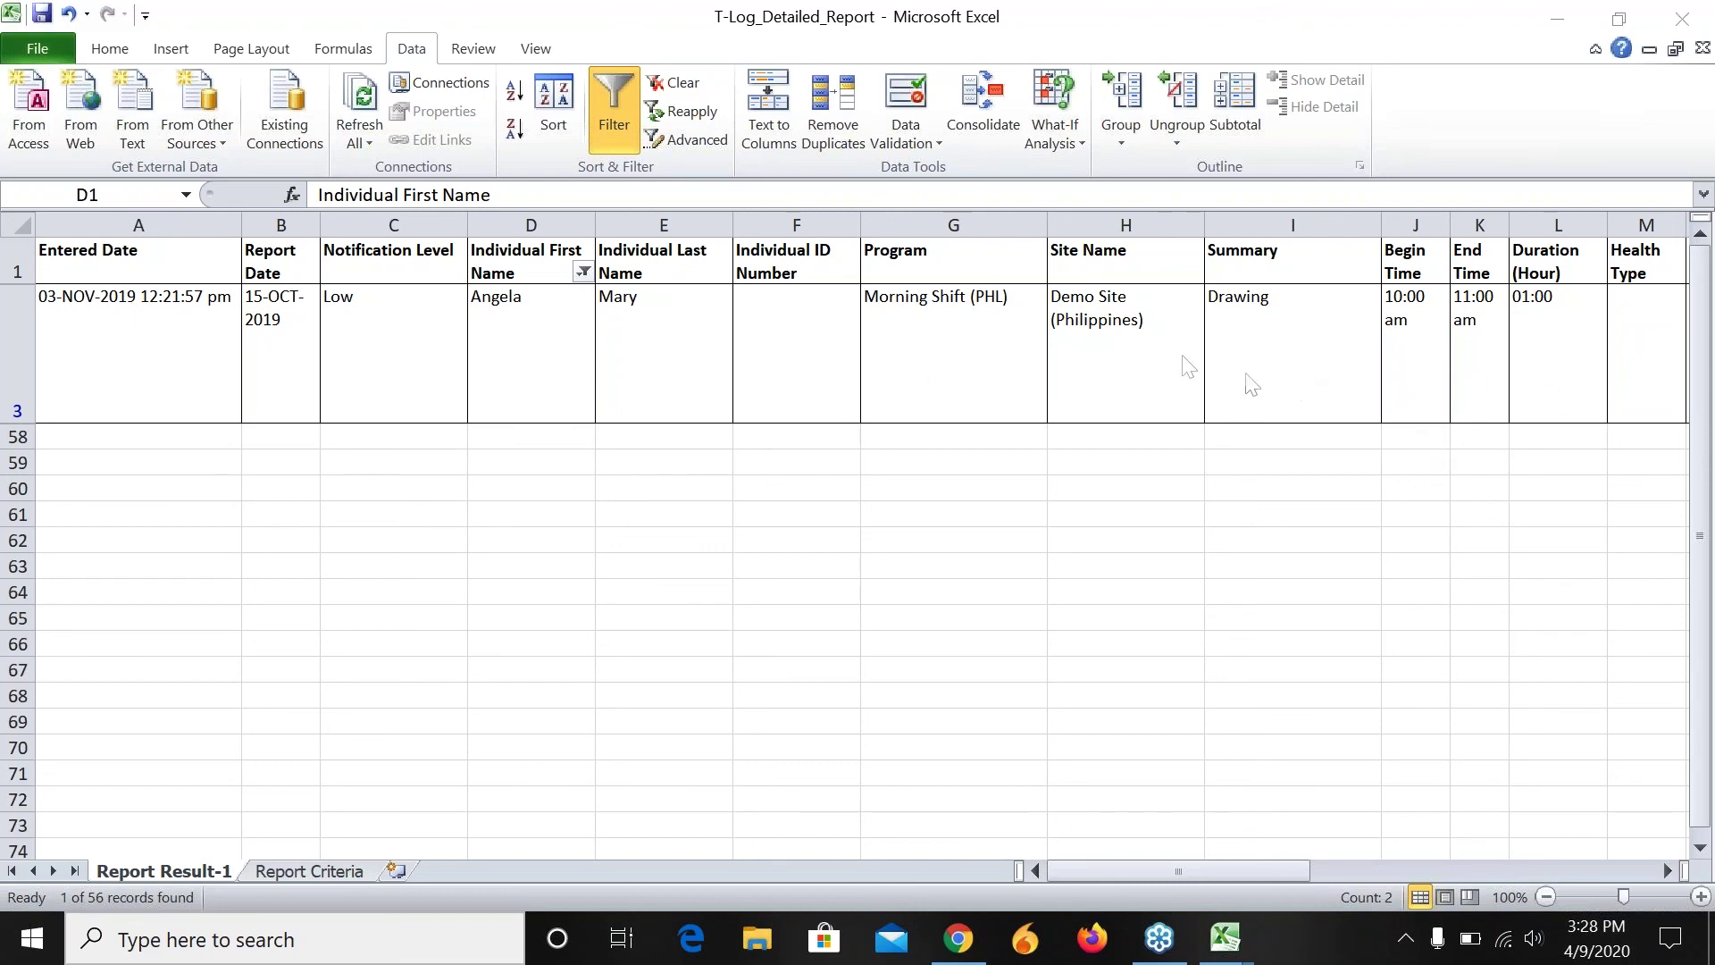
key("ctrl+space")
key("Right")
key("Right")
key("Right")
key("Right")
key("Right")
key("Right")
key("Right")
key("Right")
key("Right")
key("Right")
key("Right")
key("Right")
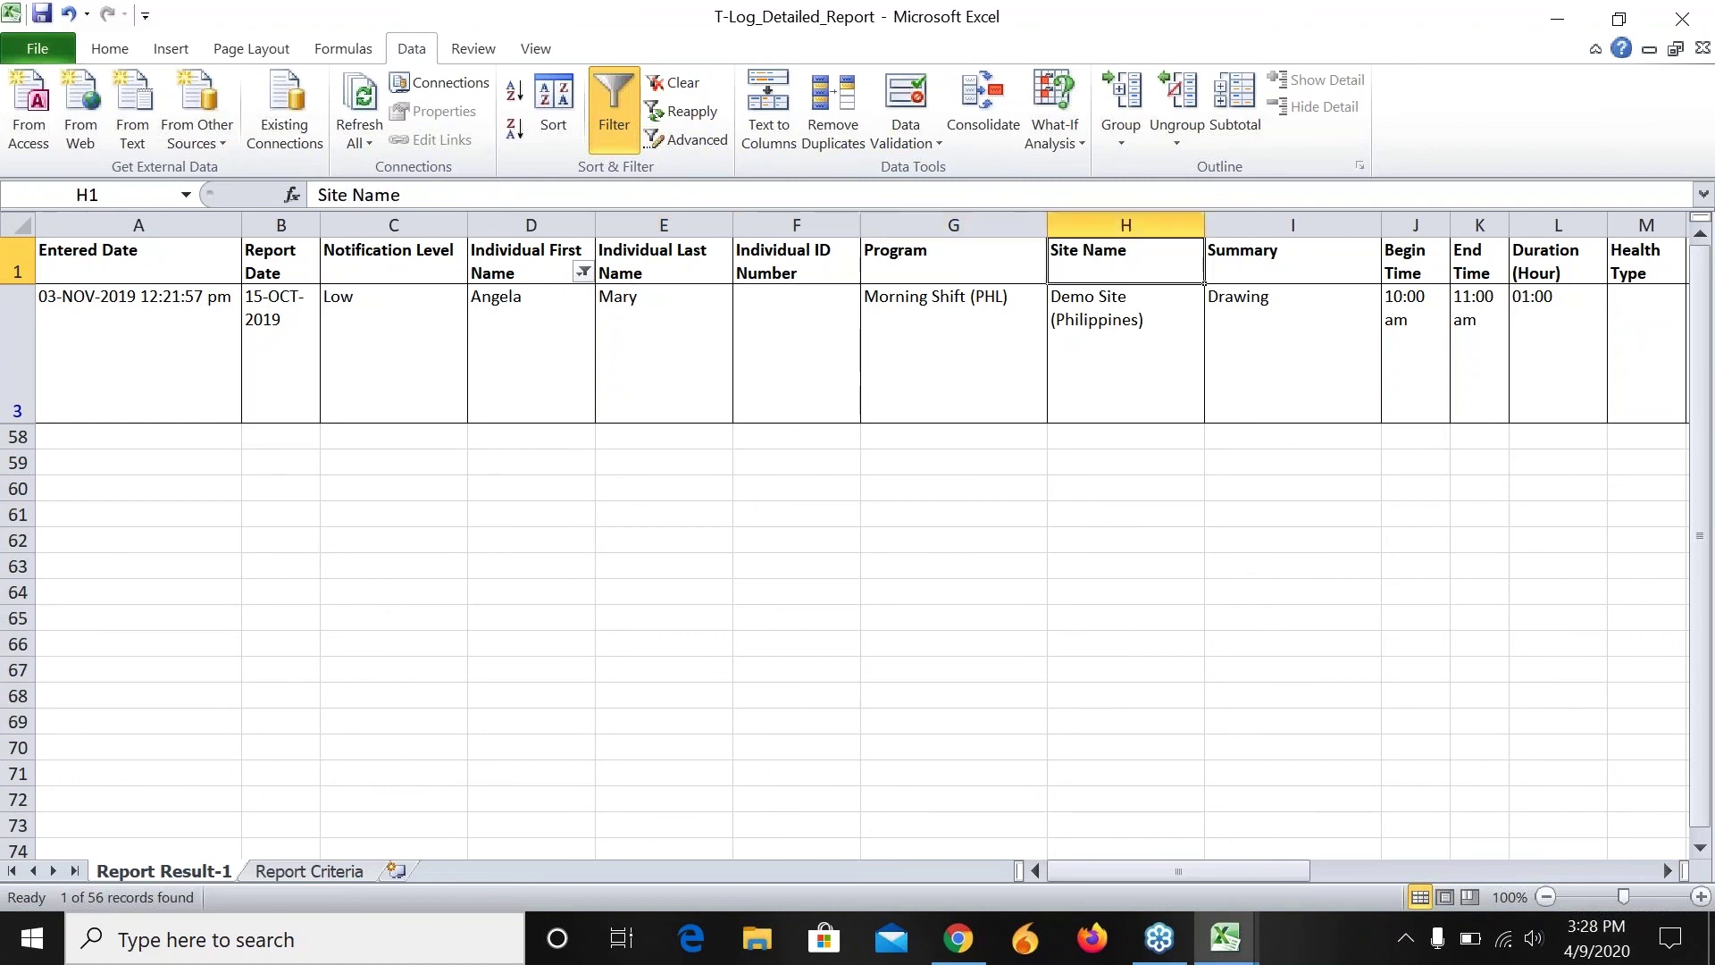
key("Left")
key("Left")
key("Left")
key("Left")
key("Left")
key("Left")
key("Left")
key("Left")
key("Left")
key("Left")
key("Left")
key("Left")
key("Left")
key("Left")
key("Left")
key("Left")
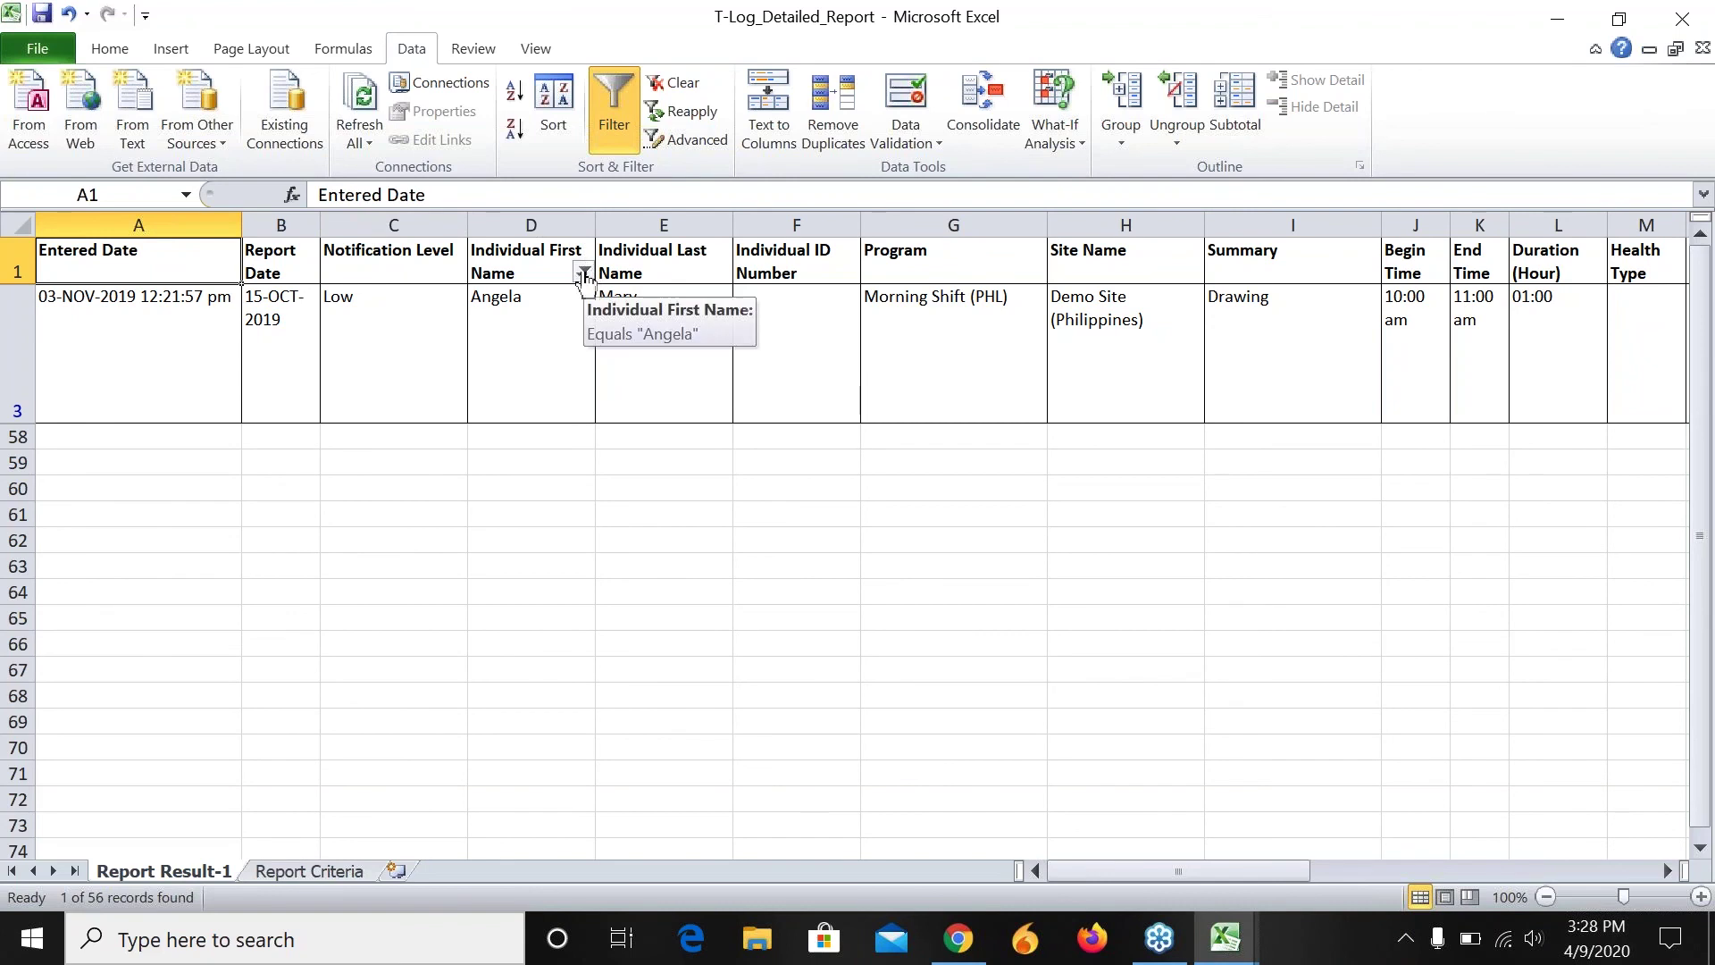
Step: Change the Individual First Name filter to show only the first name of the individual in row 2
left_click(584, 272)
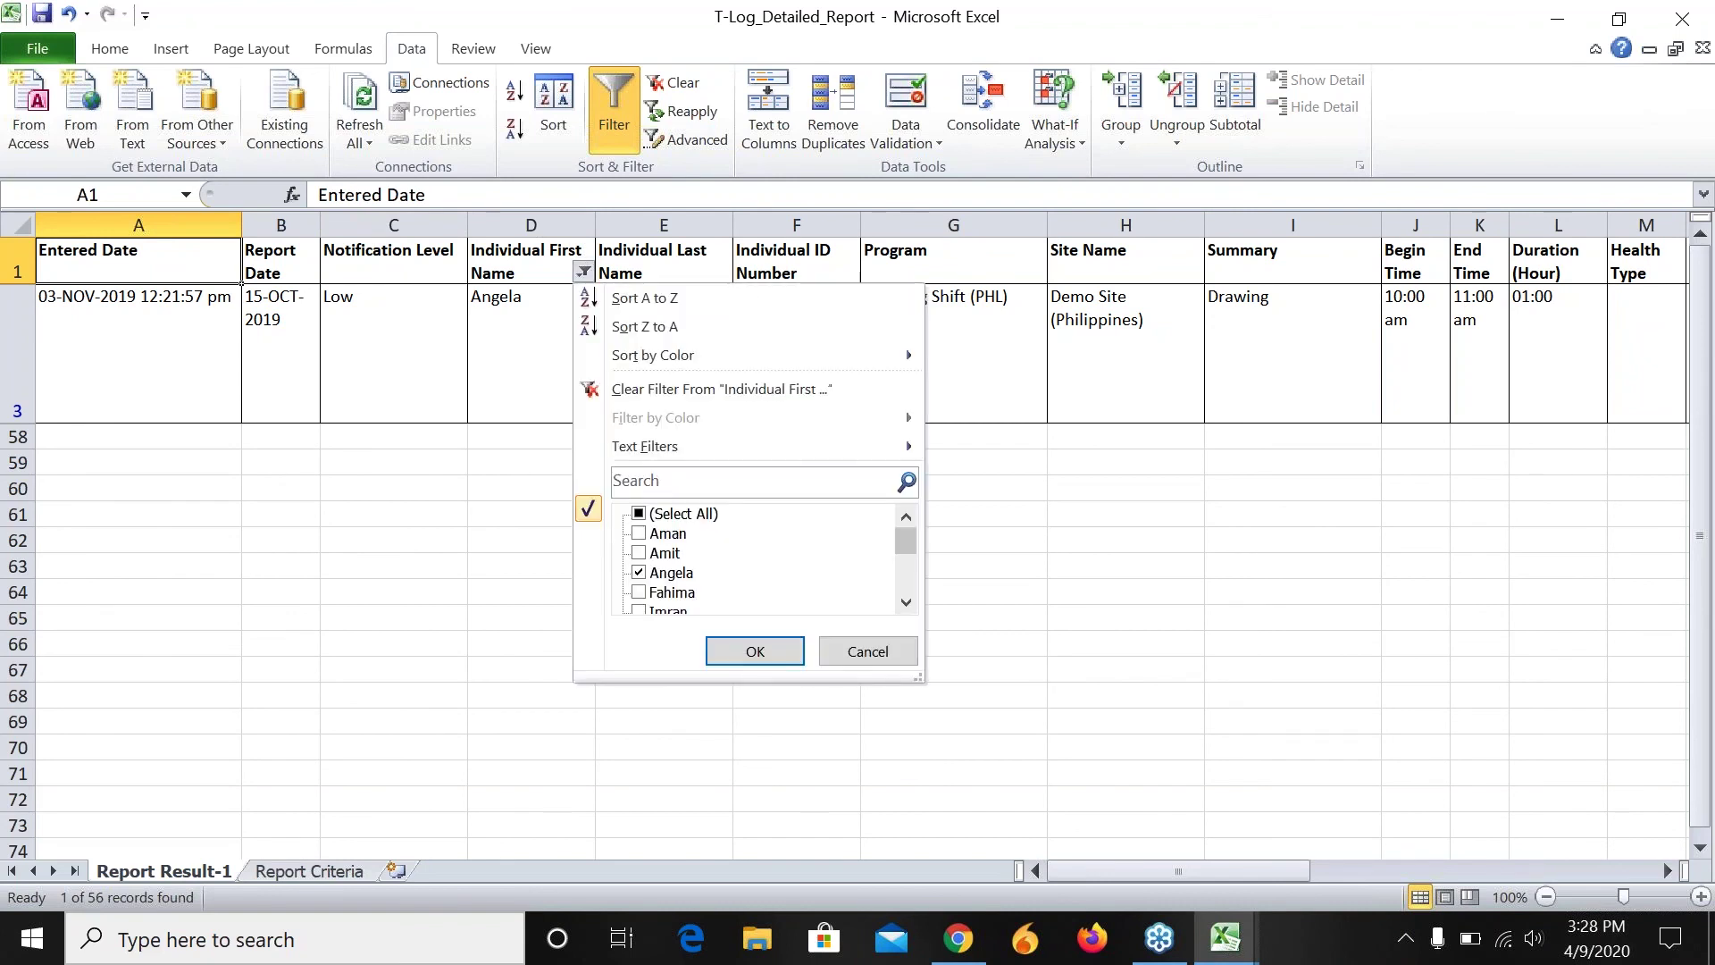
left_click(639, 573)
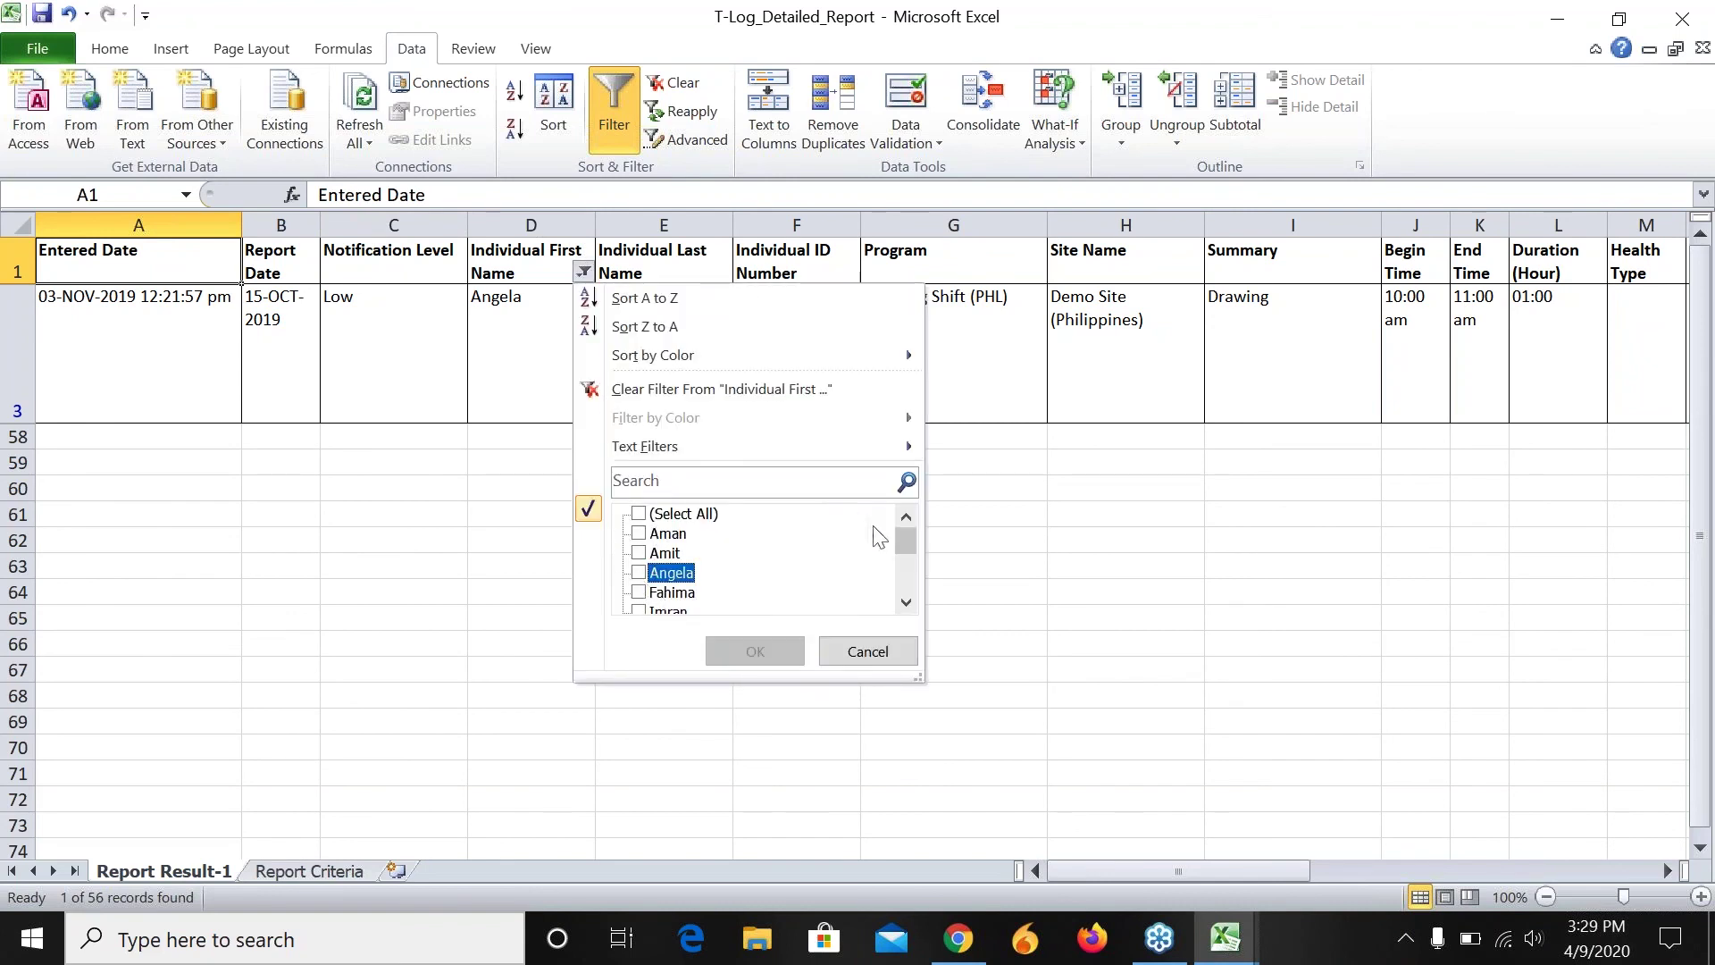
left_click_drag(903, 545, 903, 568)
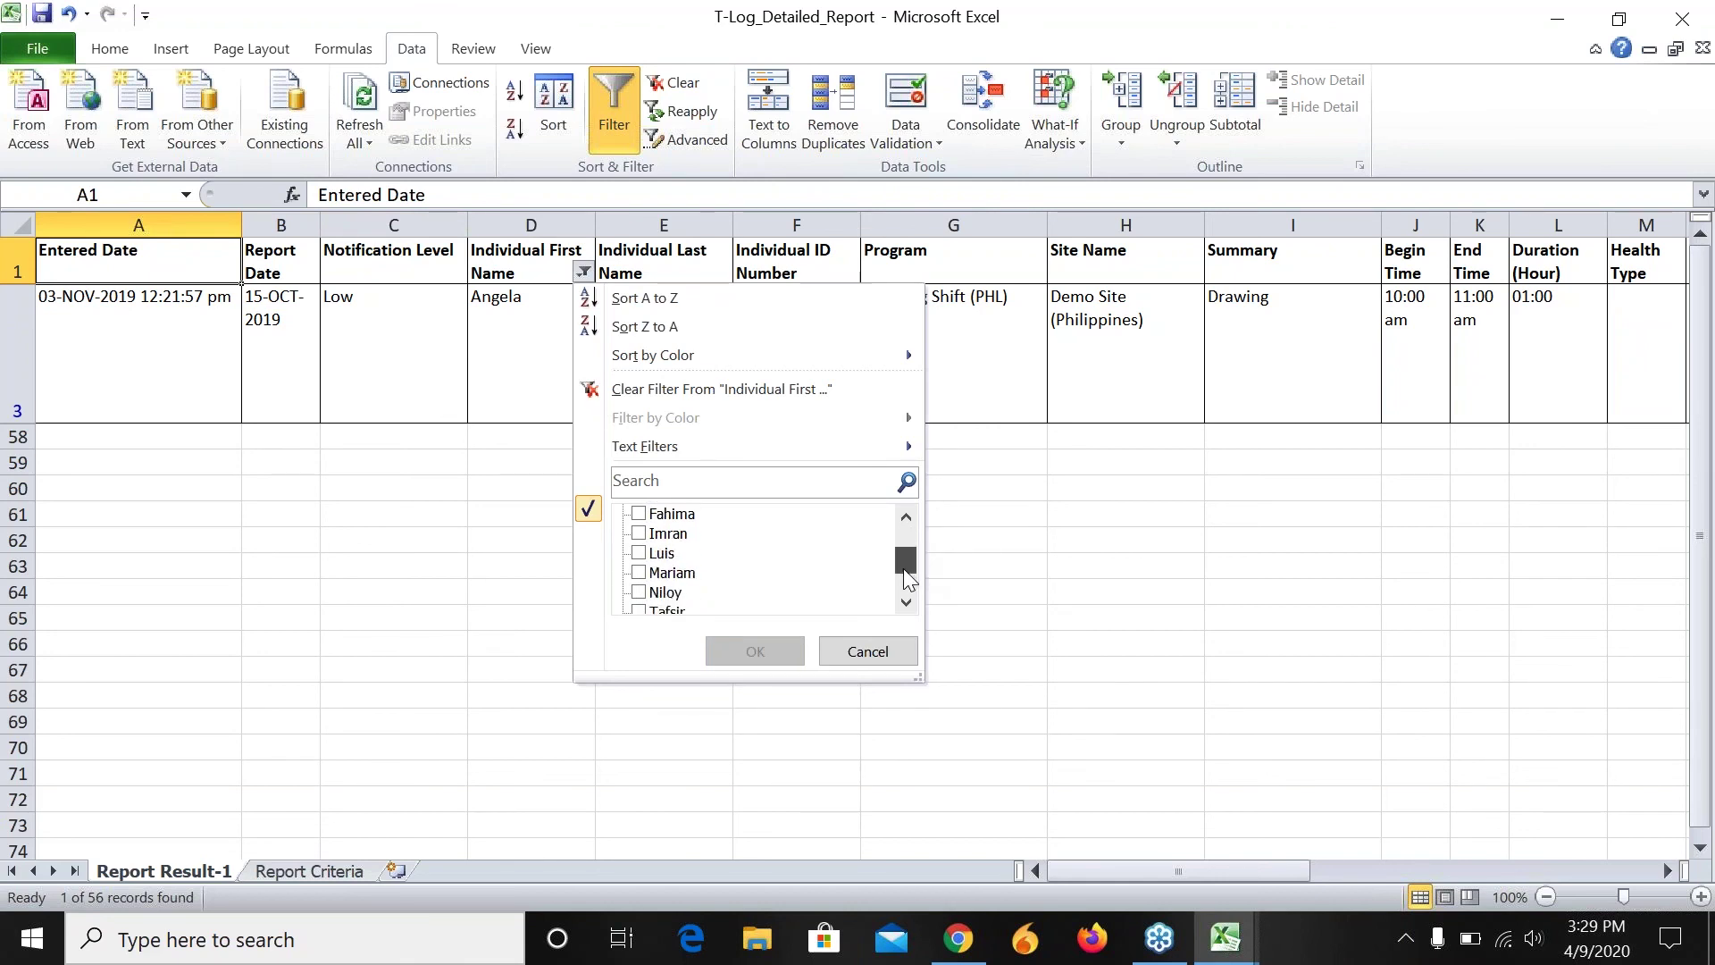
left_click(639, 592)
left_click(739, 655)
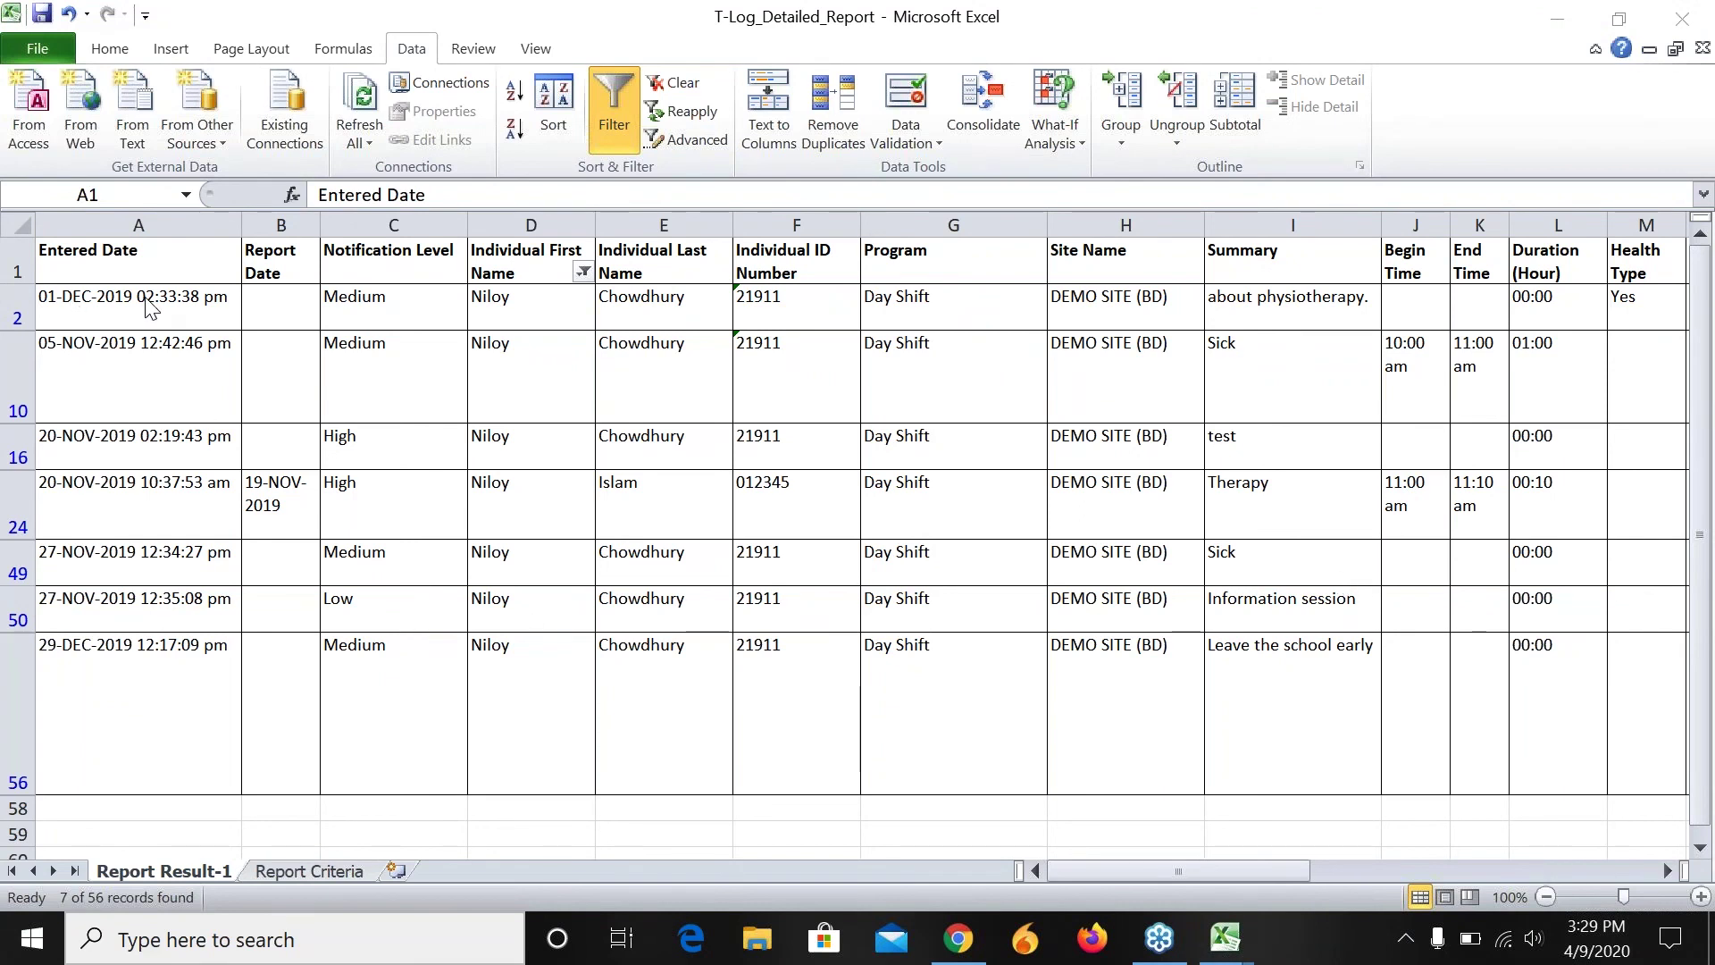
Step: Look across all the columns of the filtered records up to the Report Time column and return to the Entered Date column
left_click(1254, 868)
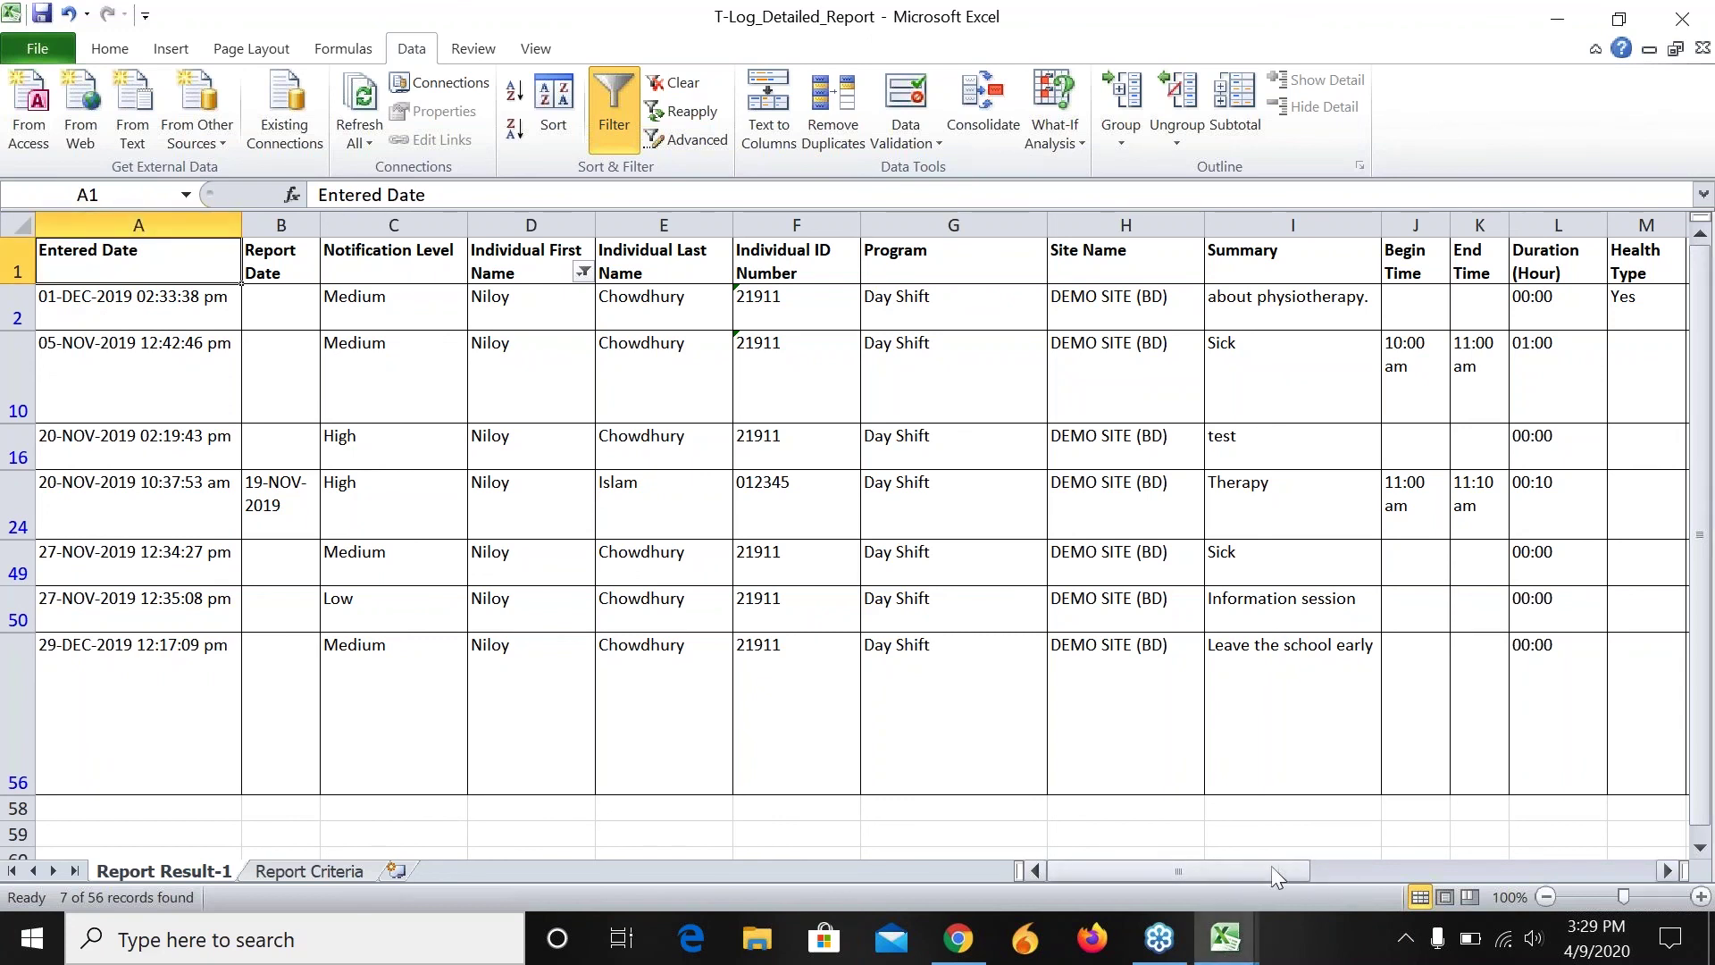
left_click_drag(1256, 867, 1462, 862)
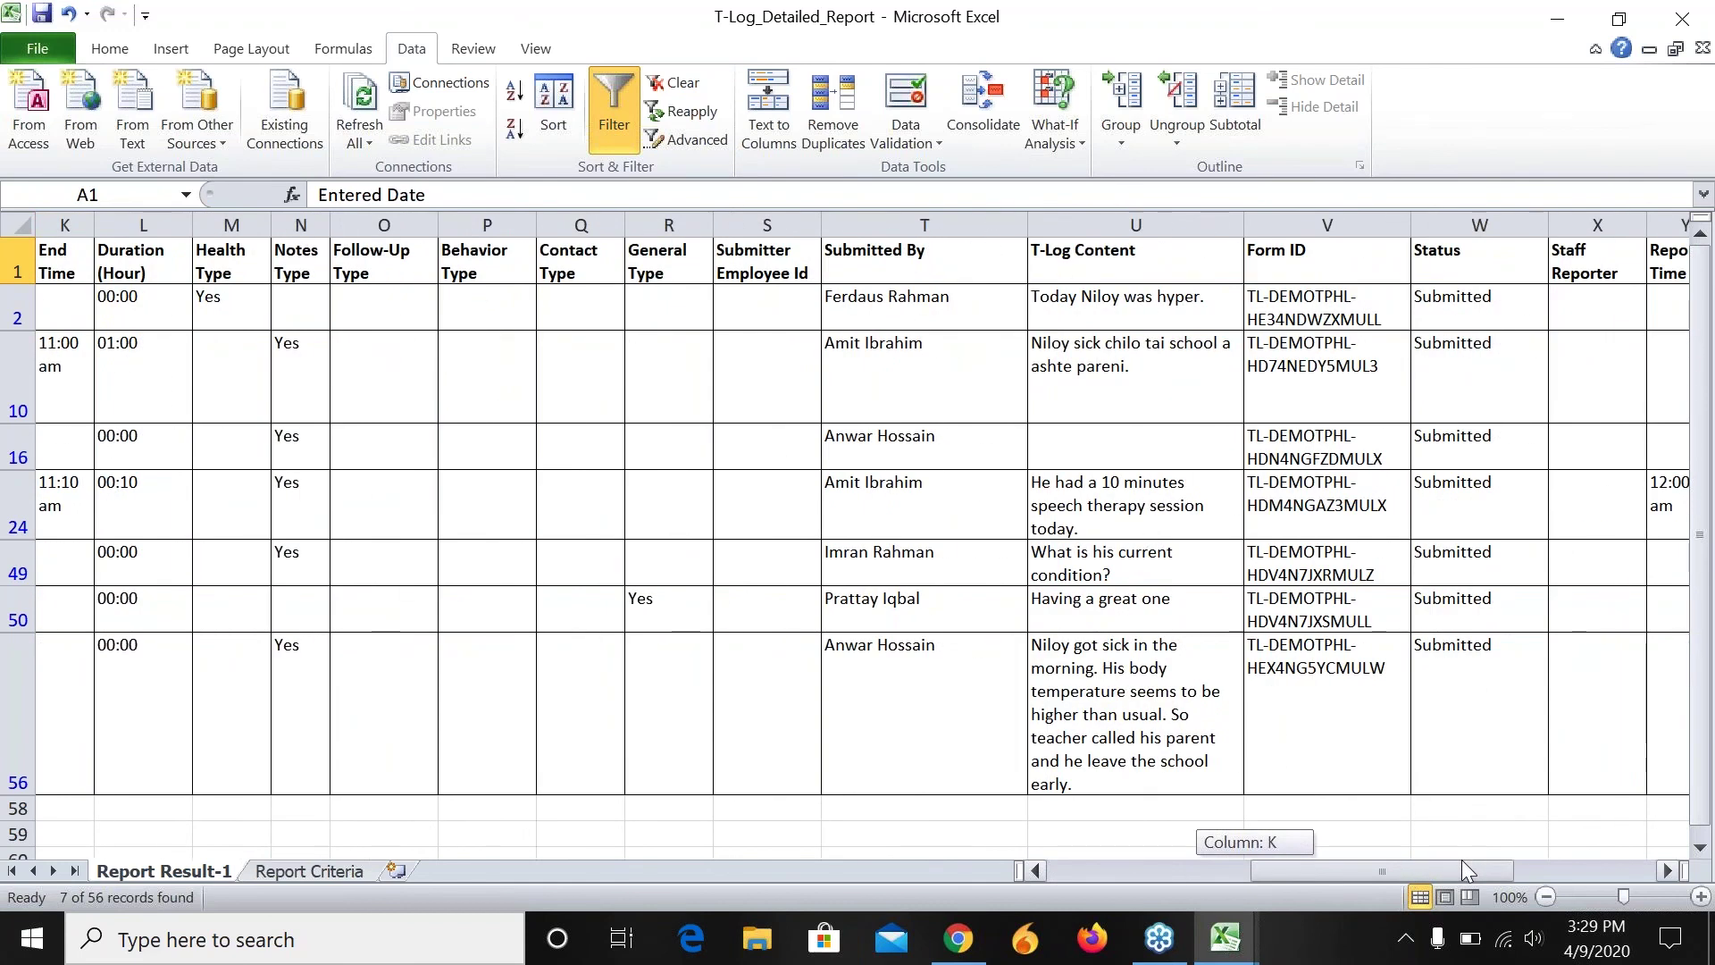
left_click_drag(1462, 859, 1261, 871)
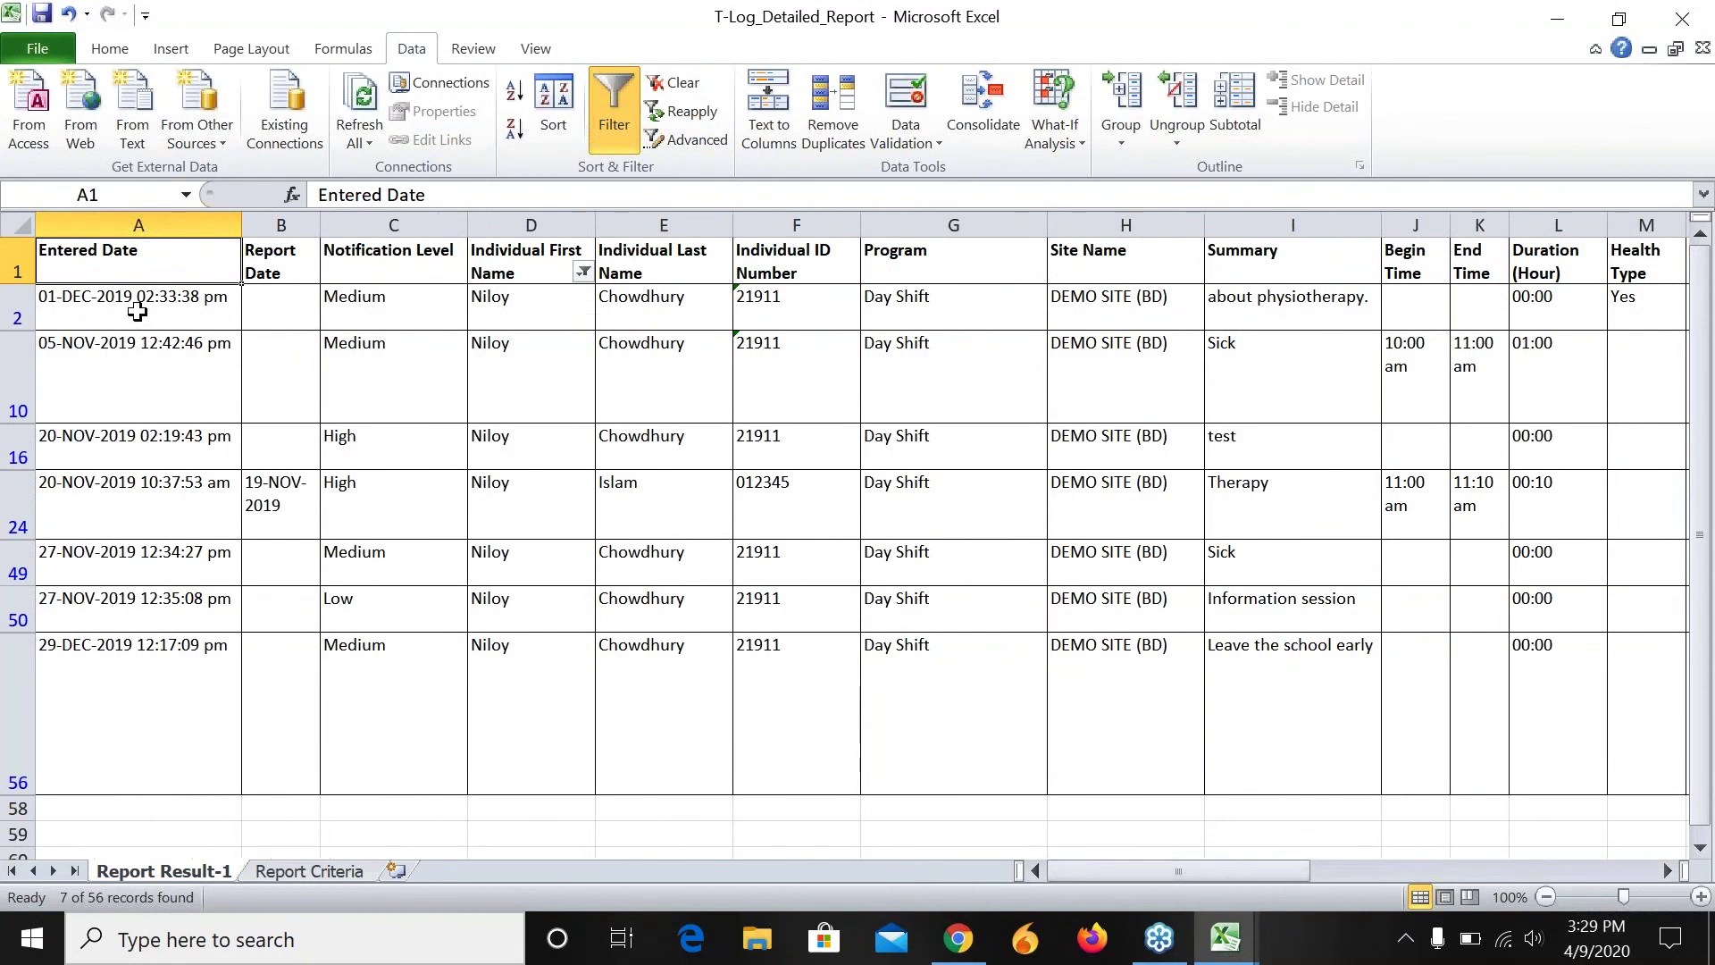
Step: Try to copy the filtered rows 2, 10, 16, 24, 49, 50 and 56 as separately selected rows
left_click(17, 304)
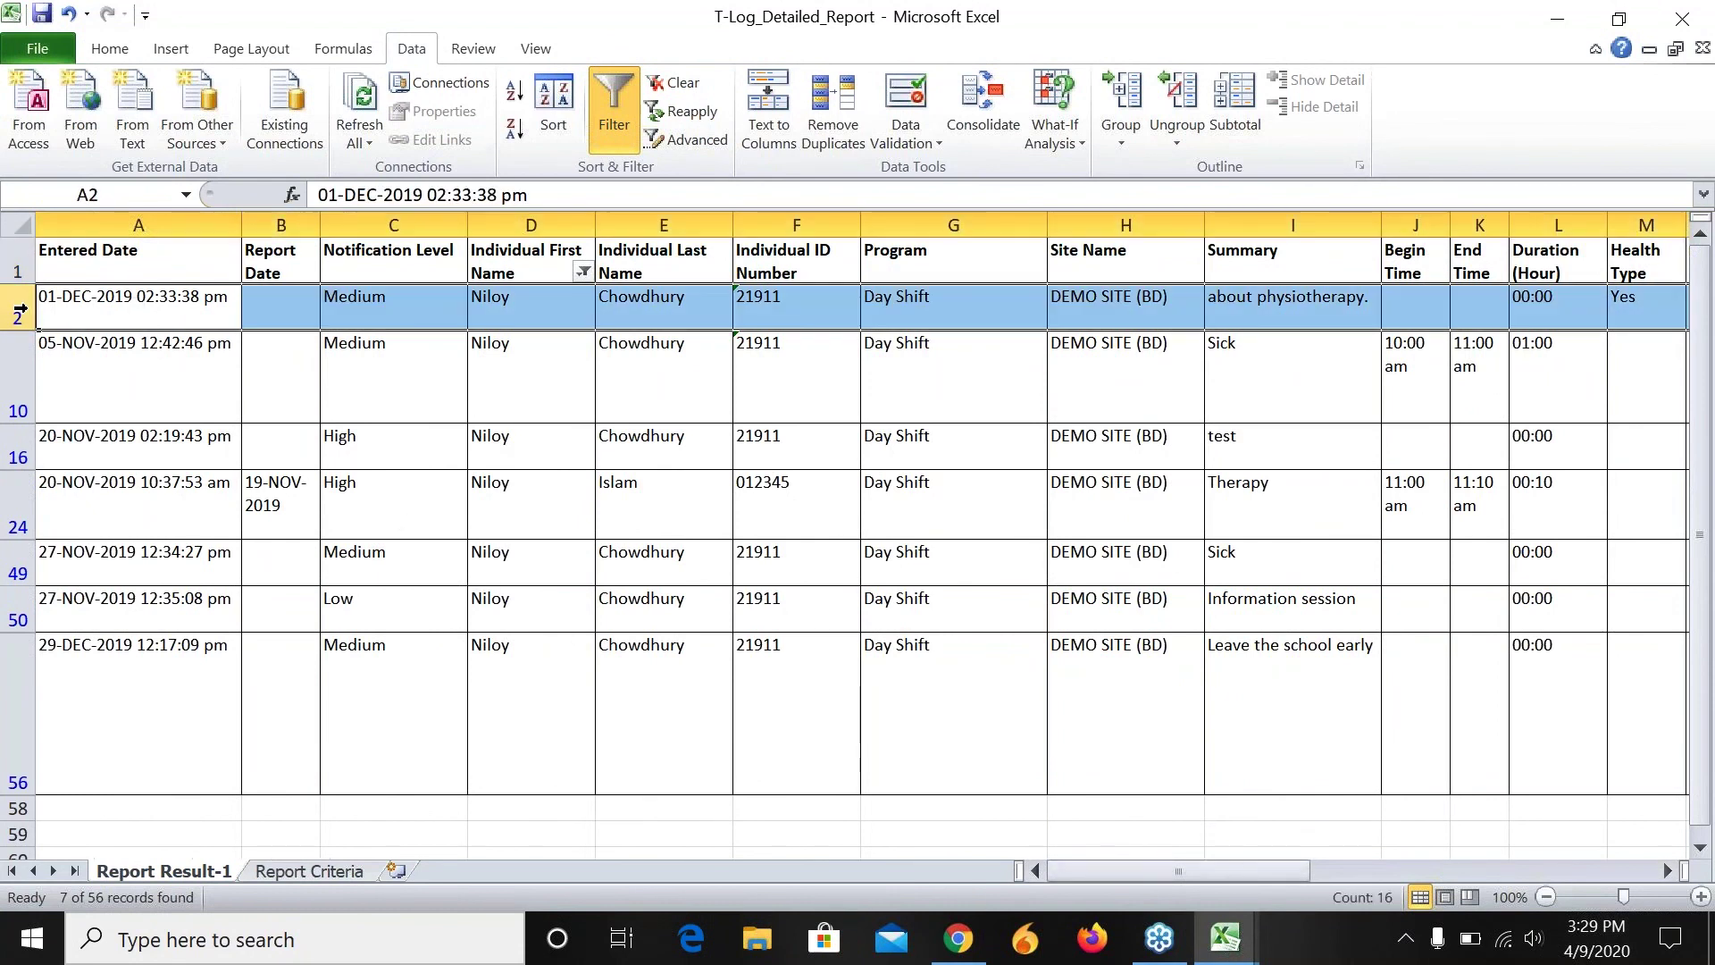
left_click(21, 383, "ctrl")
left_click(20, 438, "ctrl")
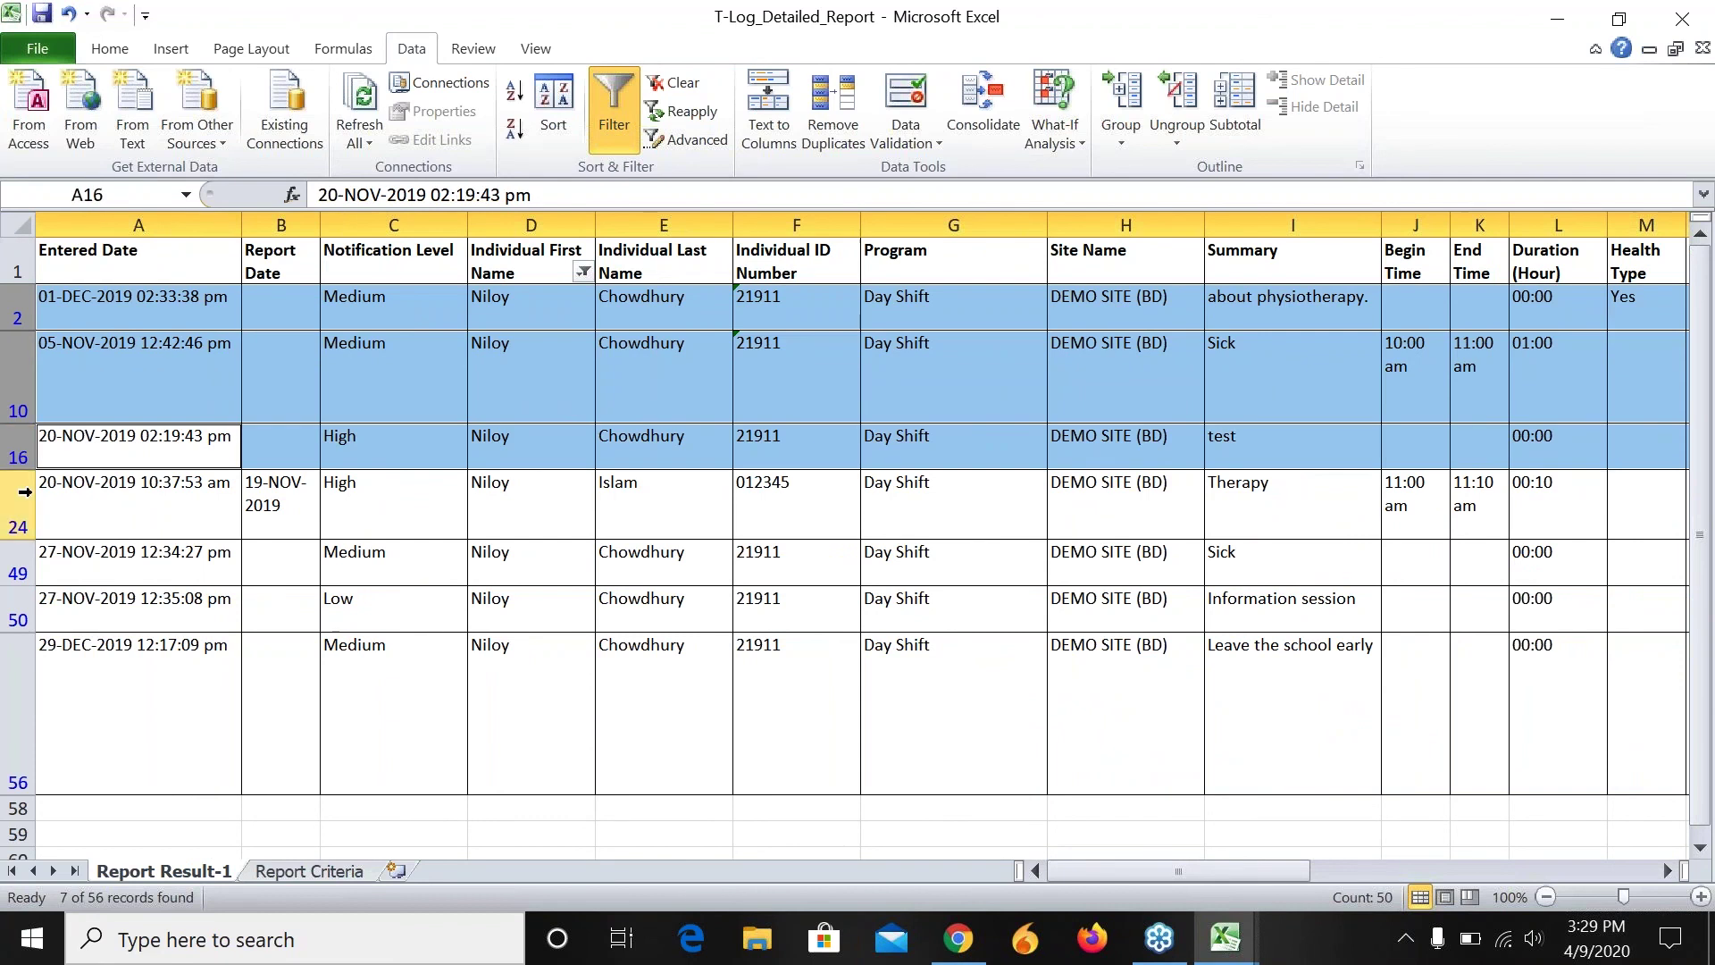
left_click(36, 496, "ctrl")
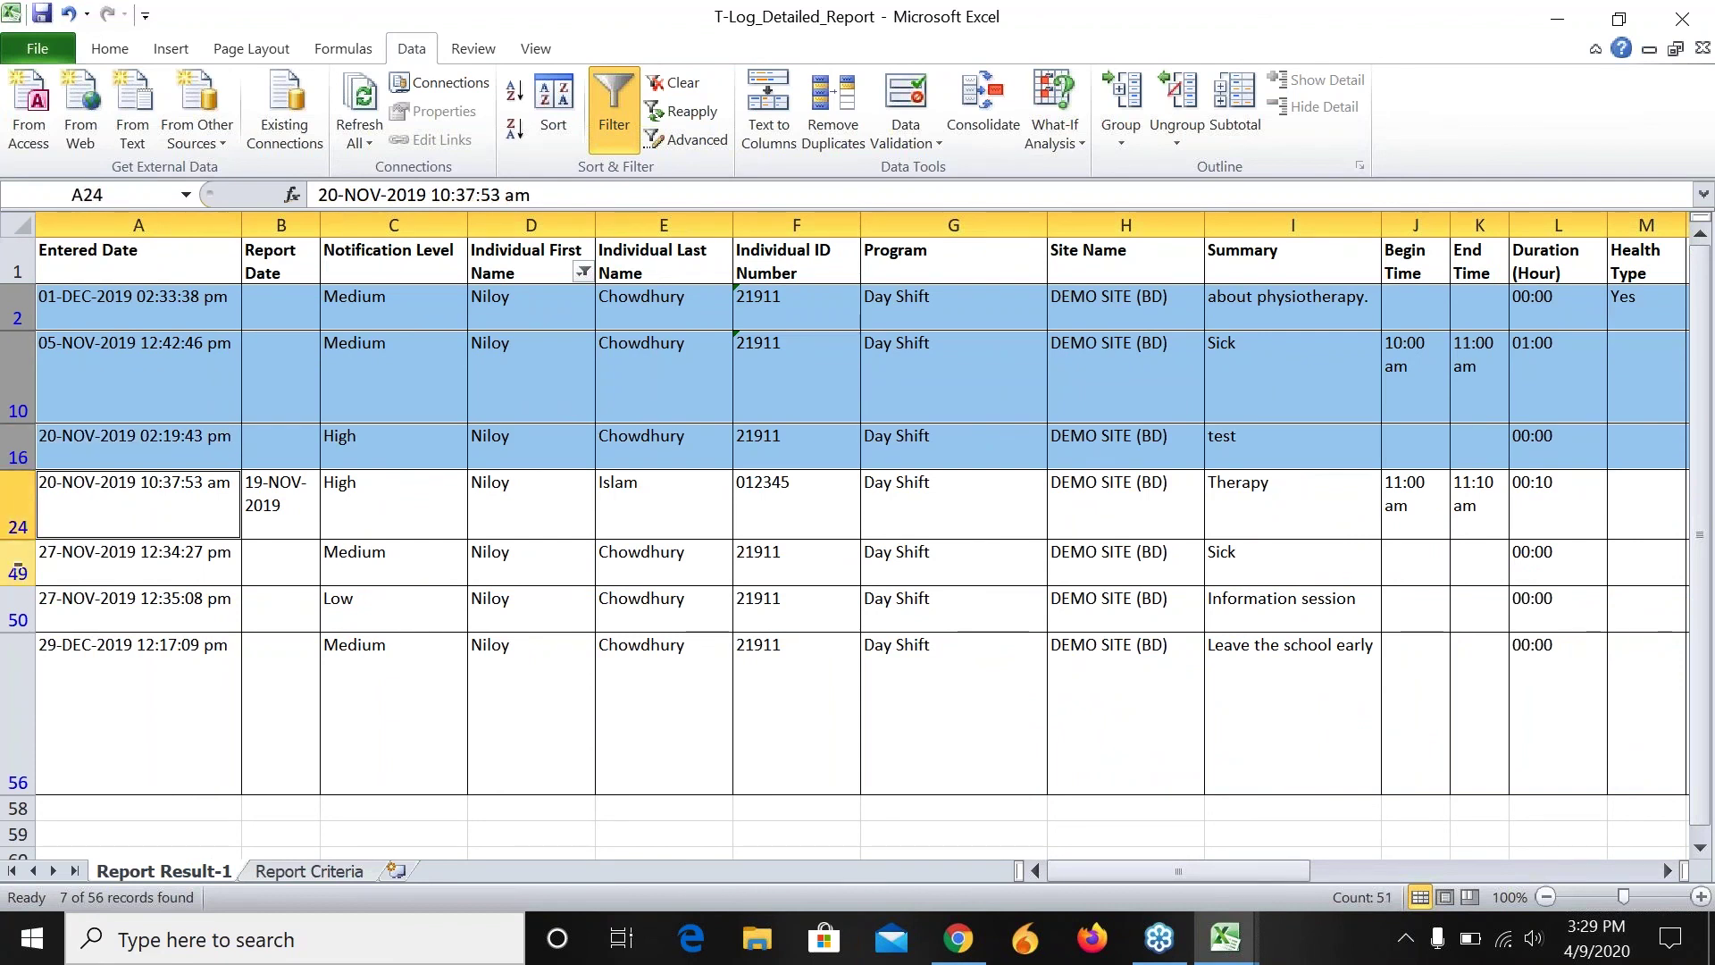
left_click(17, 572, "ctrl")
left_click(20, 616, "ctrl")
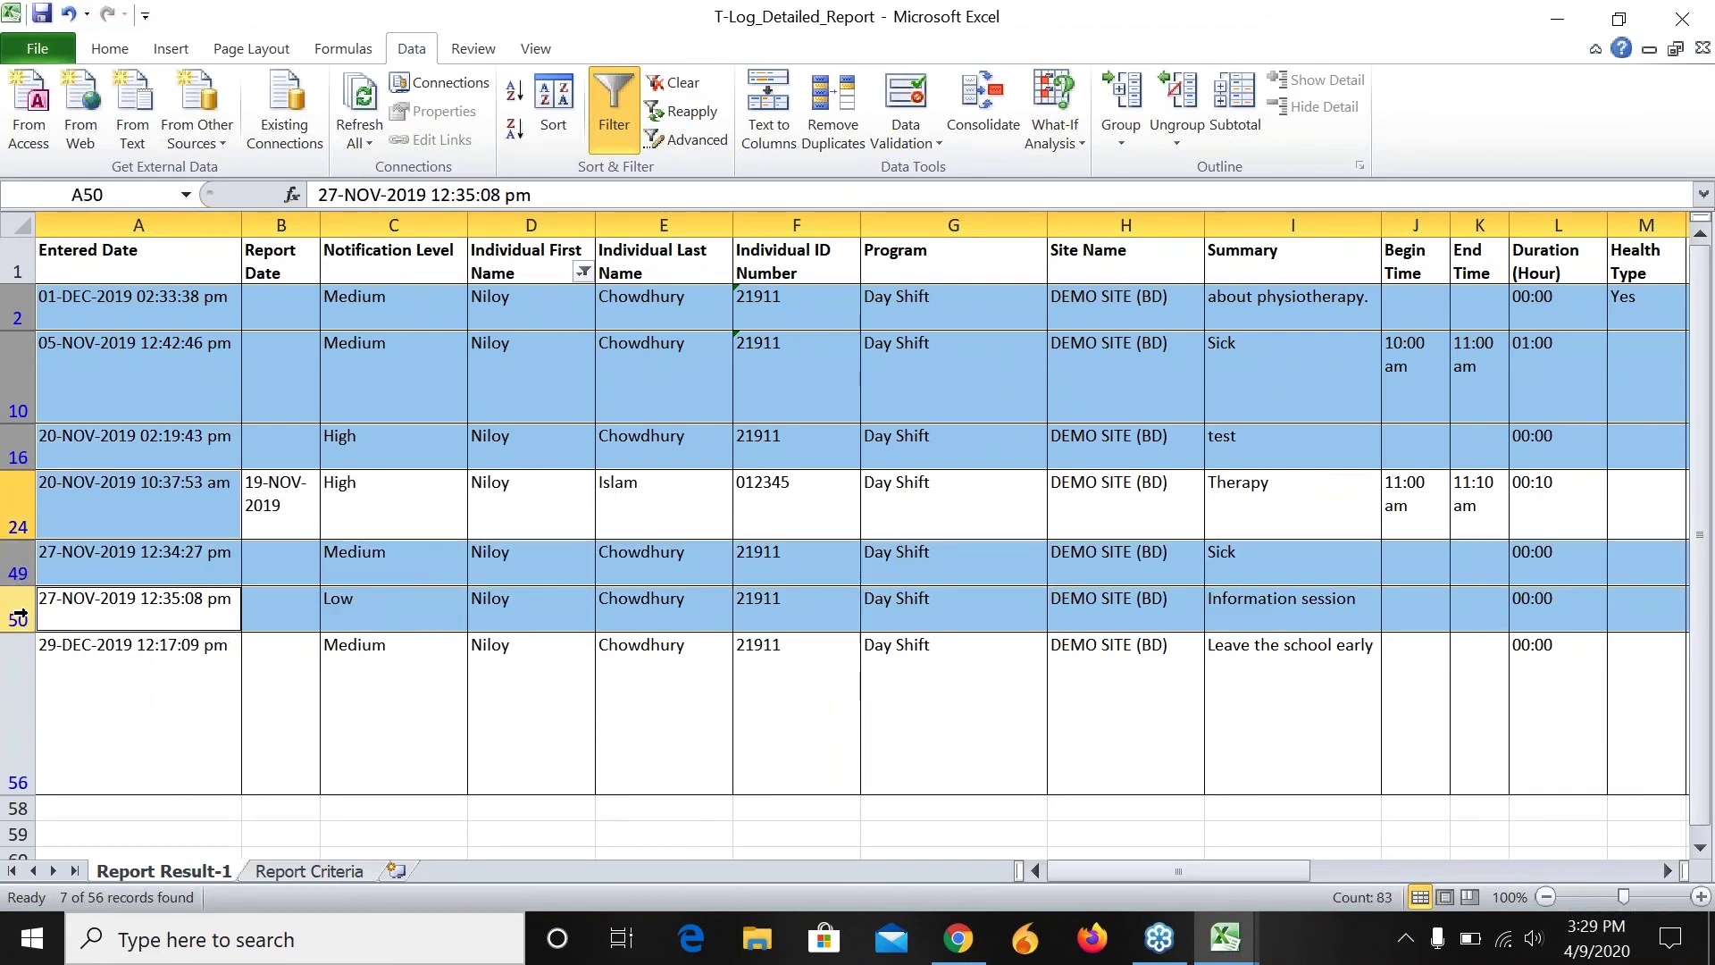
left_click(21, 694, "ctrl")
key("ctrl+c")
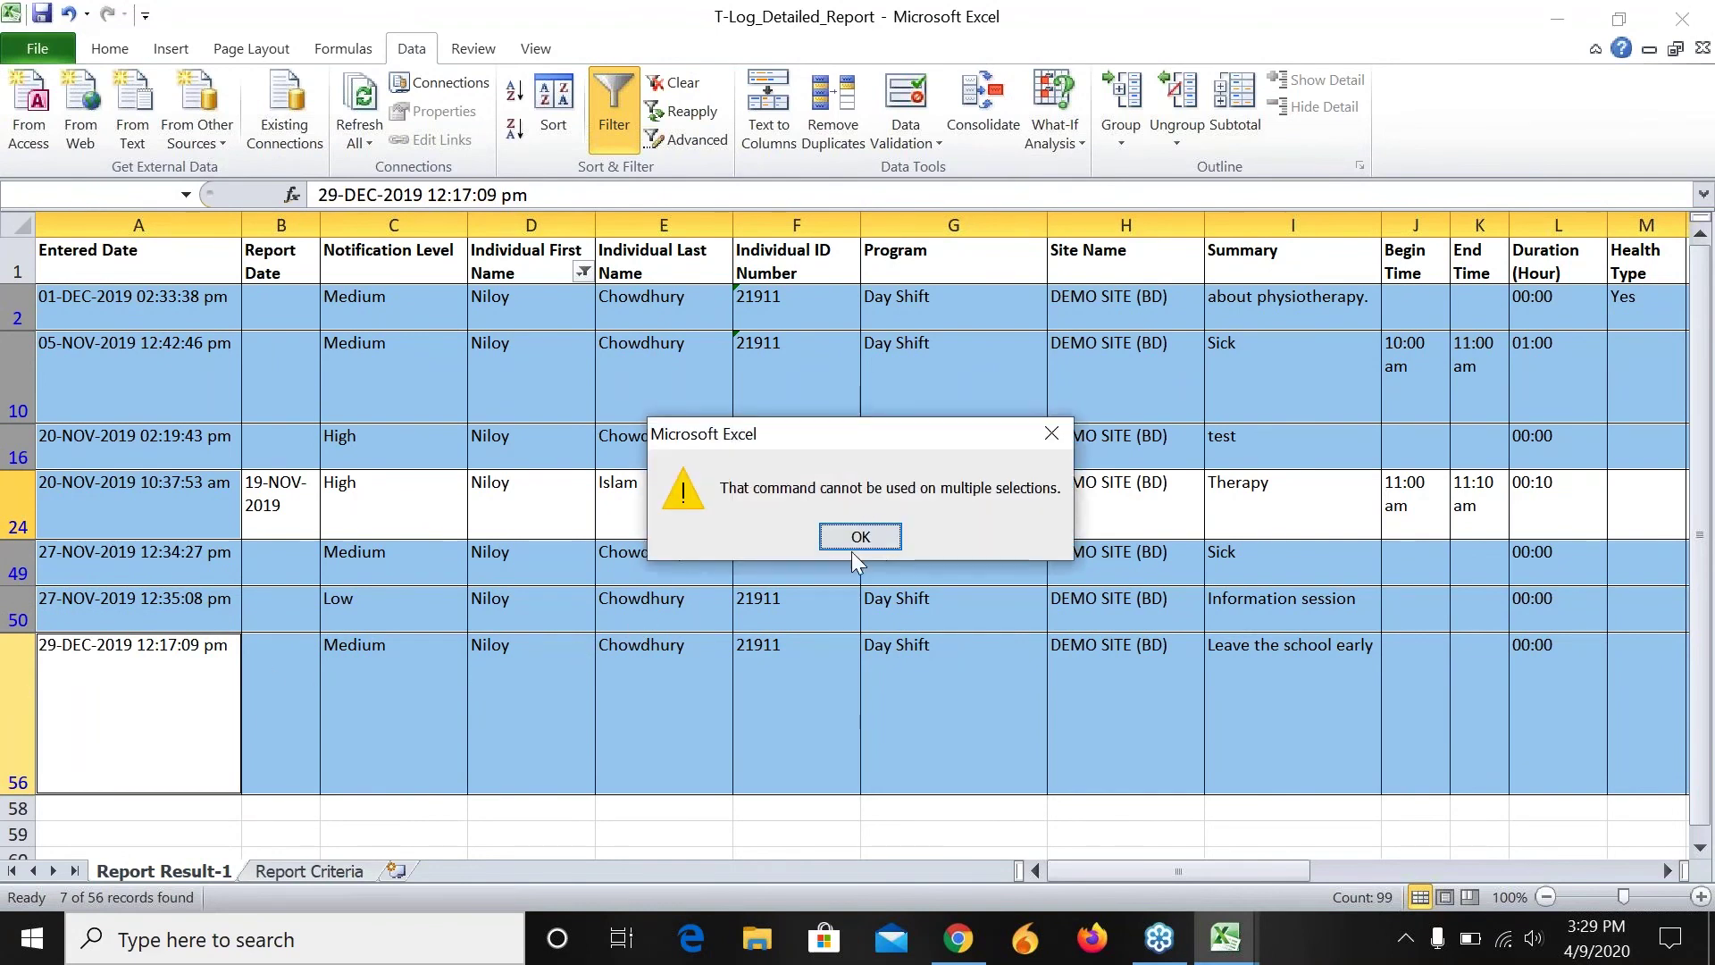
left_click(882, 540)
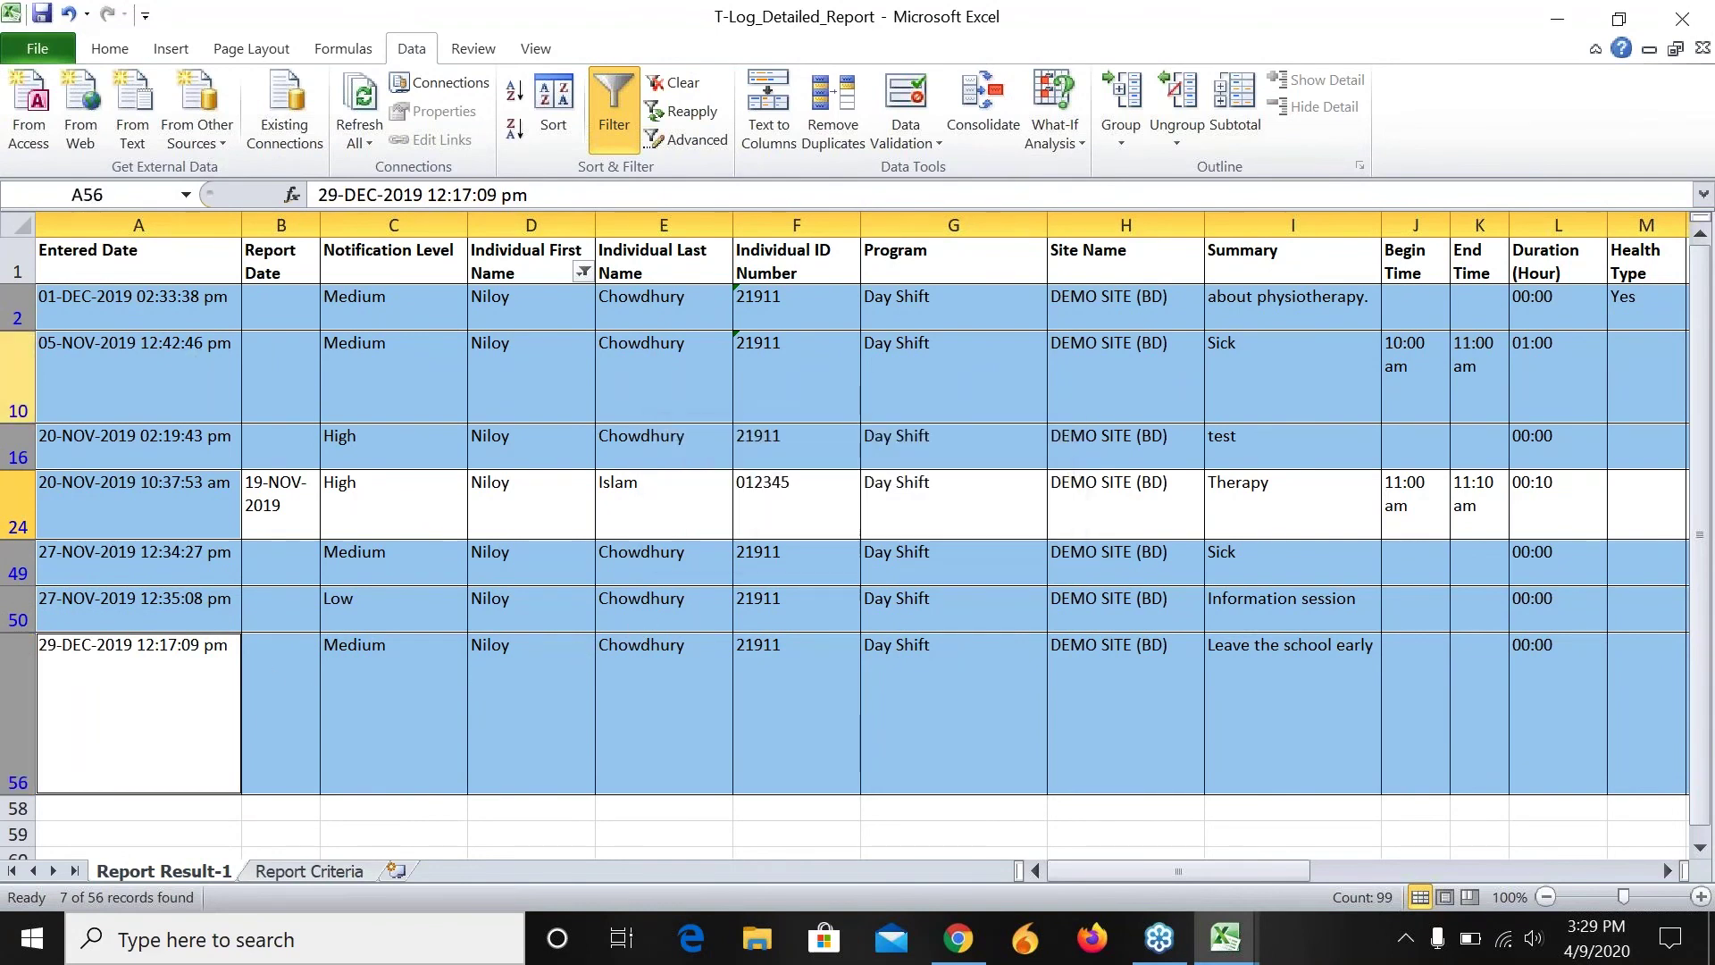
right_click(13, 323)
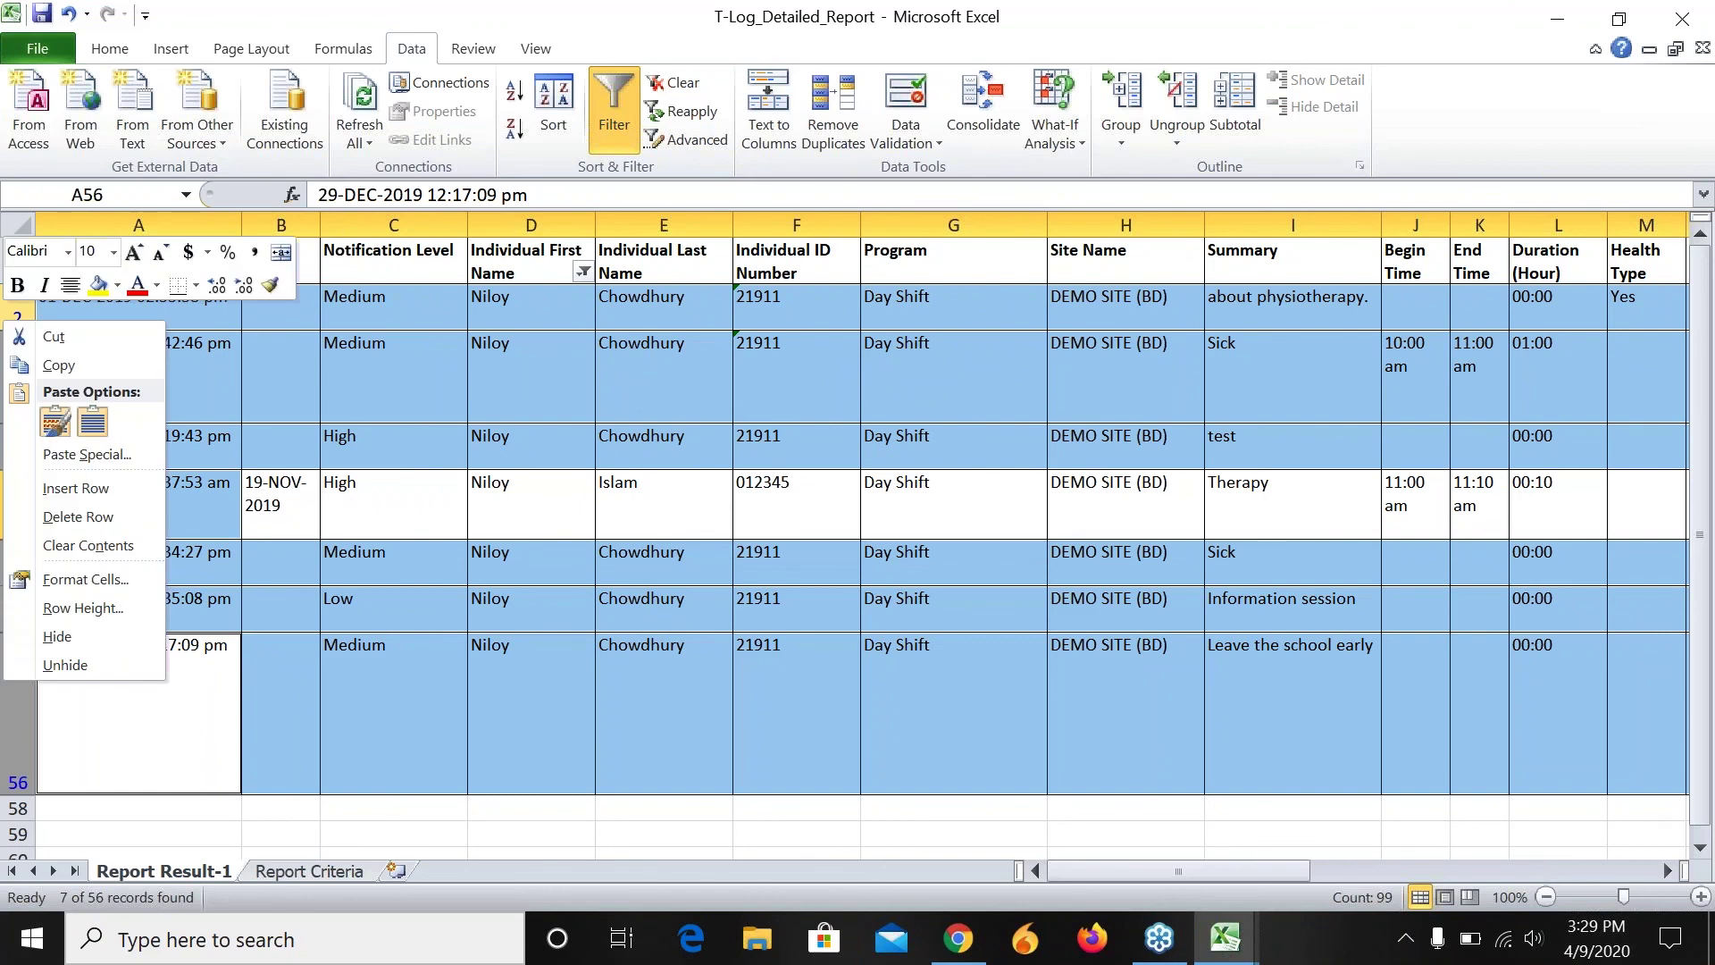
left_click(70, 373)
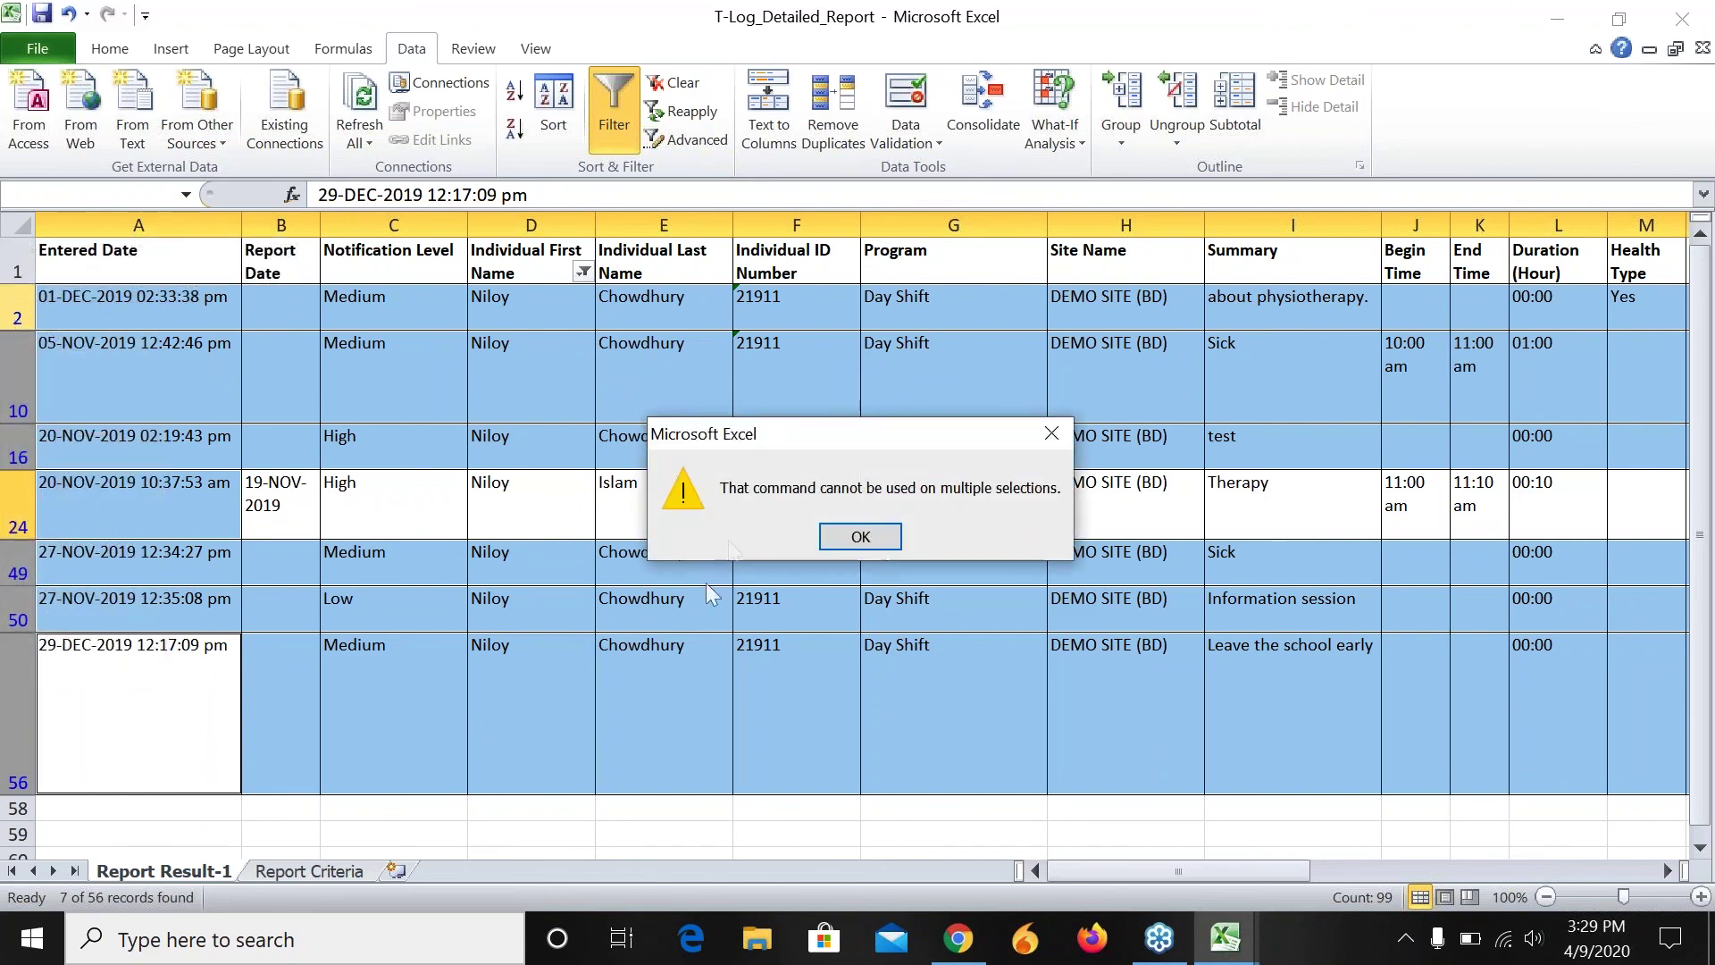
left_click(831, 536)
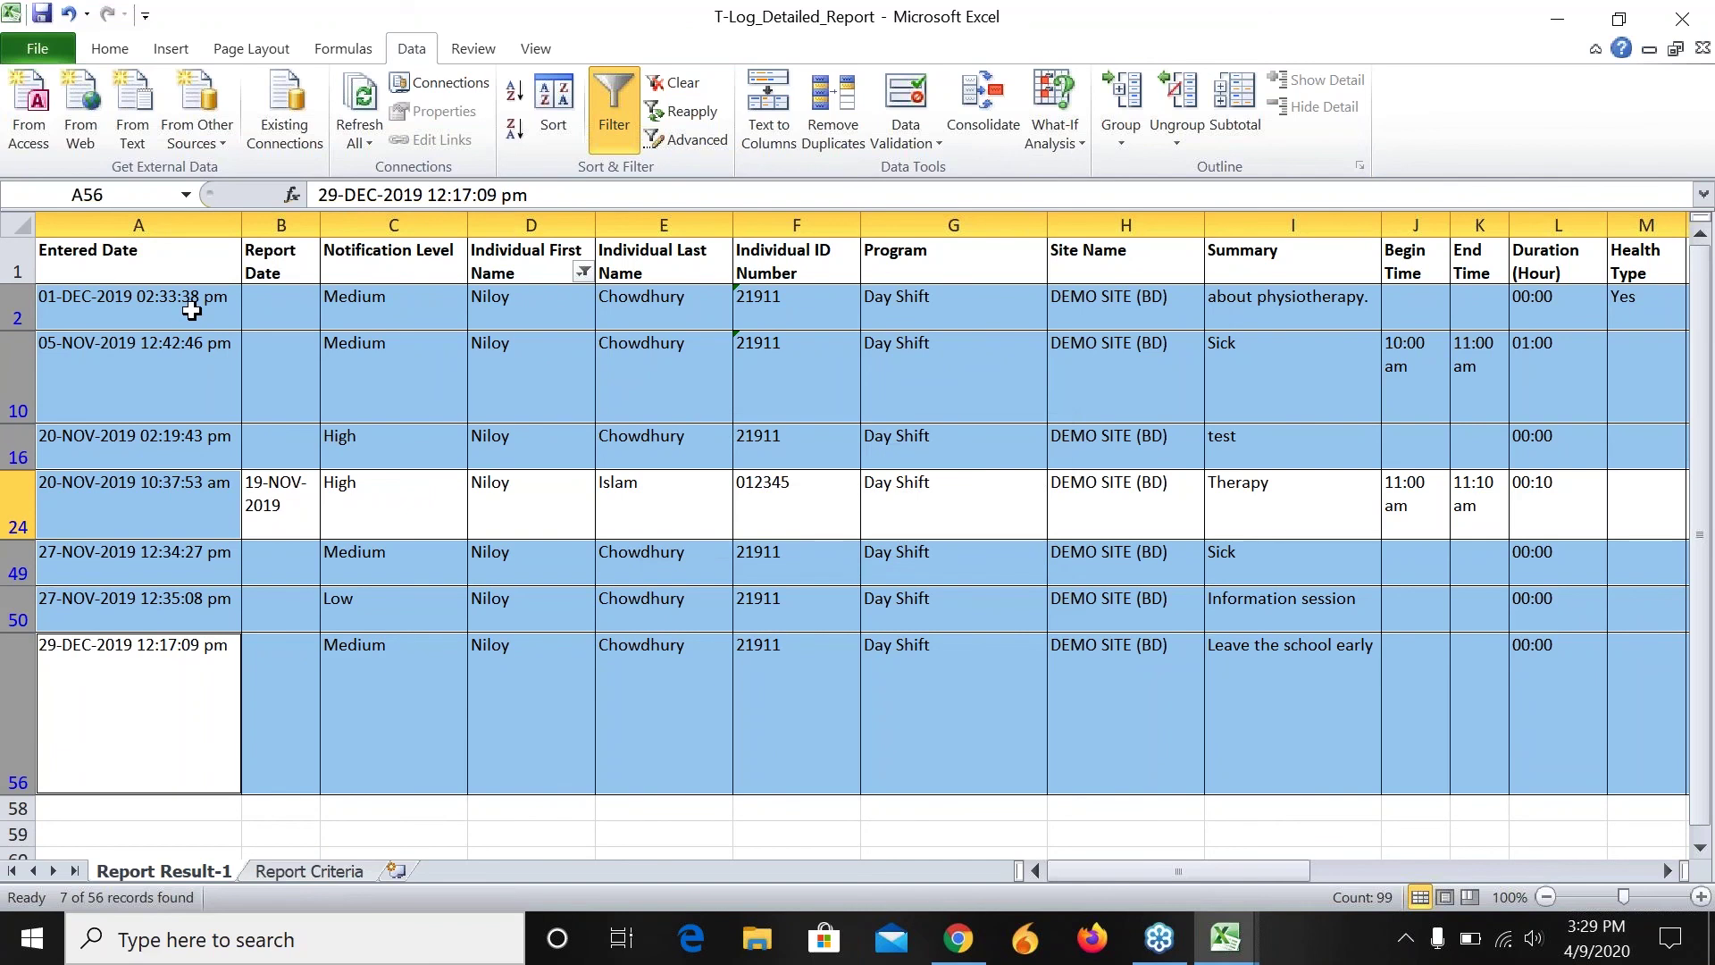
Step: Select the filtered records as one continuous block from cell A2 to the Updated By column in row 56 and copy it
left_click(191, 310)
key("shift+Down")
key("shift+Down")
key("shift+Down")
key("shift+Down")
key("shift+Down")
key("shift+Down")
key("shift+Right")
key("shift+Right")
key("shift+Right")
key("shift+Right")
key("shift+Right")
key("shift+Right")
key("shift+Right")
key("shift+Right")
key("shift+Right")
key("shift+Right")
key("shift+Right")
key("shift+Right")
key("shift+Right")
key("shift+Right")
key("shift+Right")
key("shift+Right")
key("shift+Right")
key("shift+Right")
key("shift+Right")
key("shift+Right")
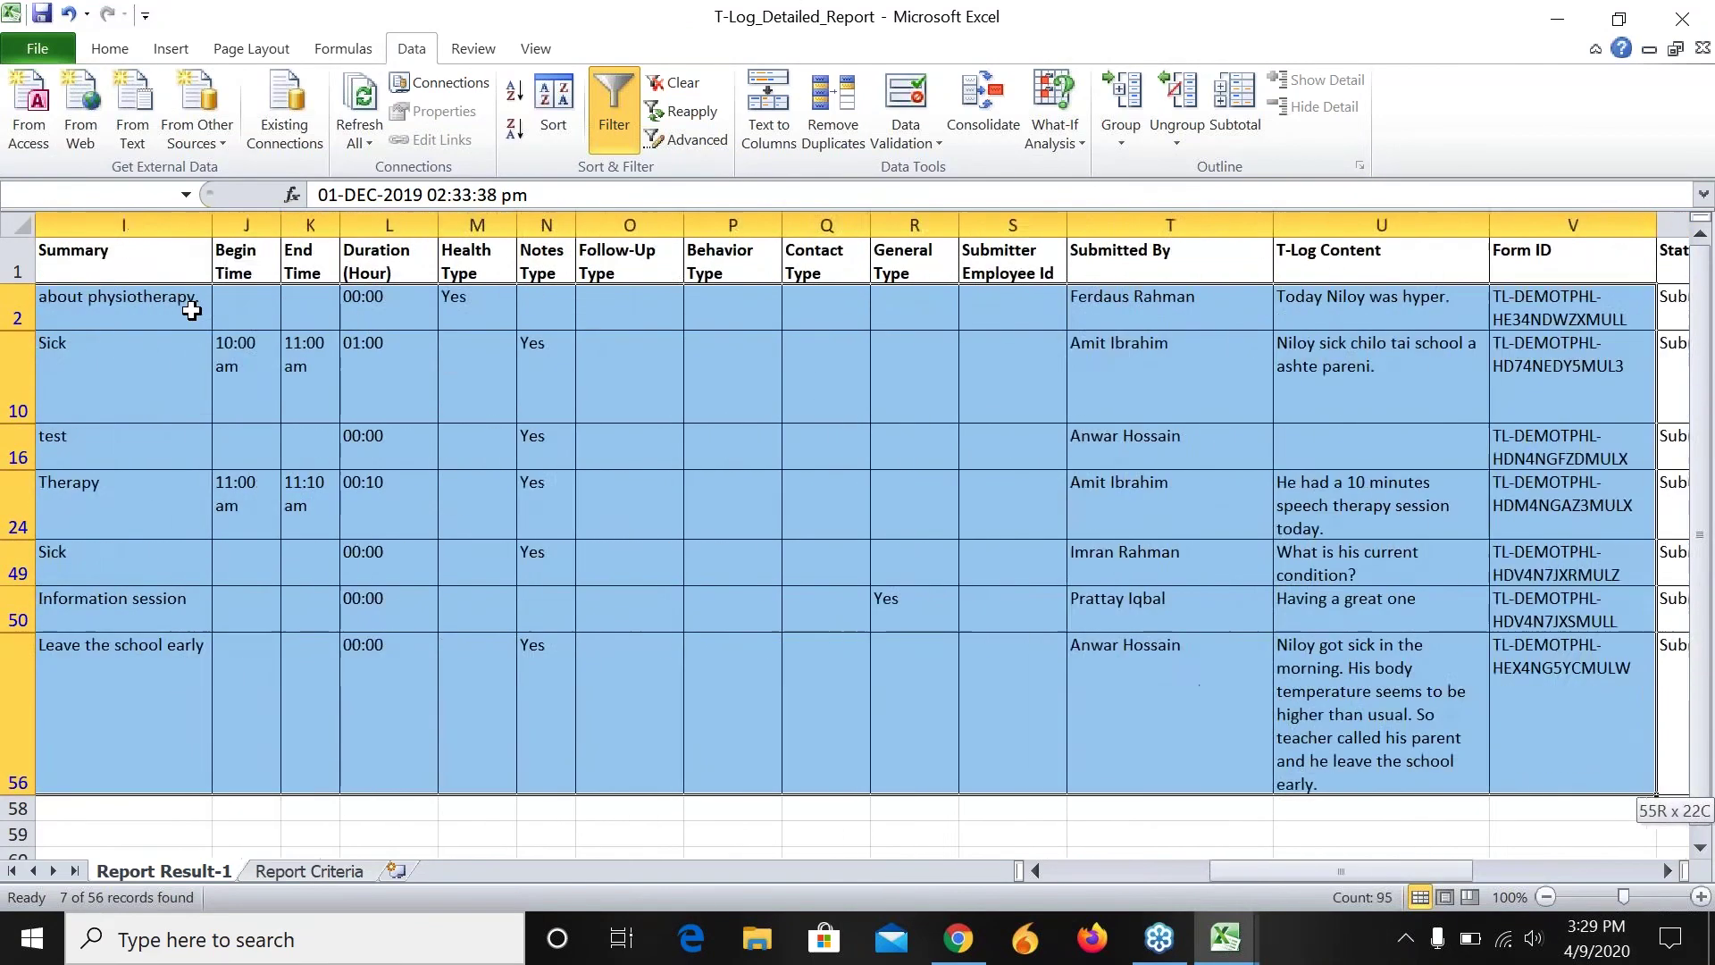
key("shift+Right")
key("shift+Right")
key("shift+Right")
key("shift+Right")
key("shift+Right")
key("shift+Right")
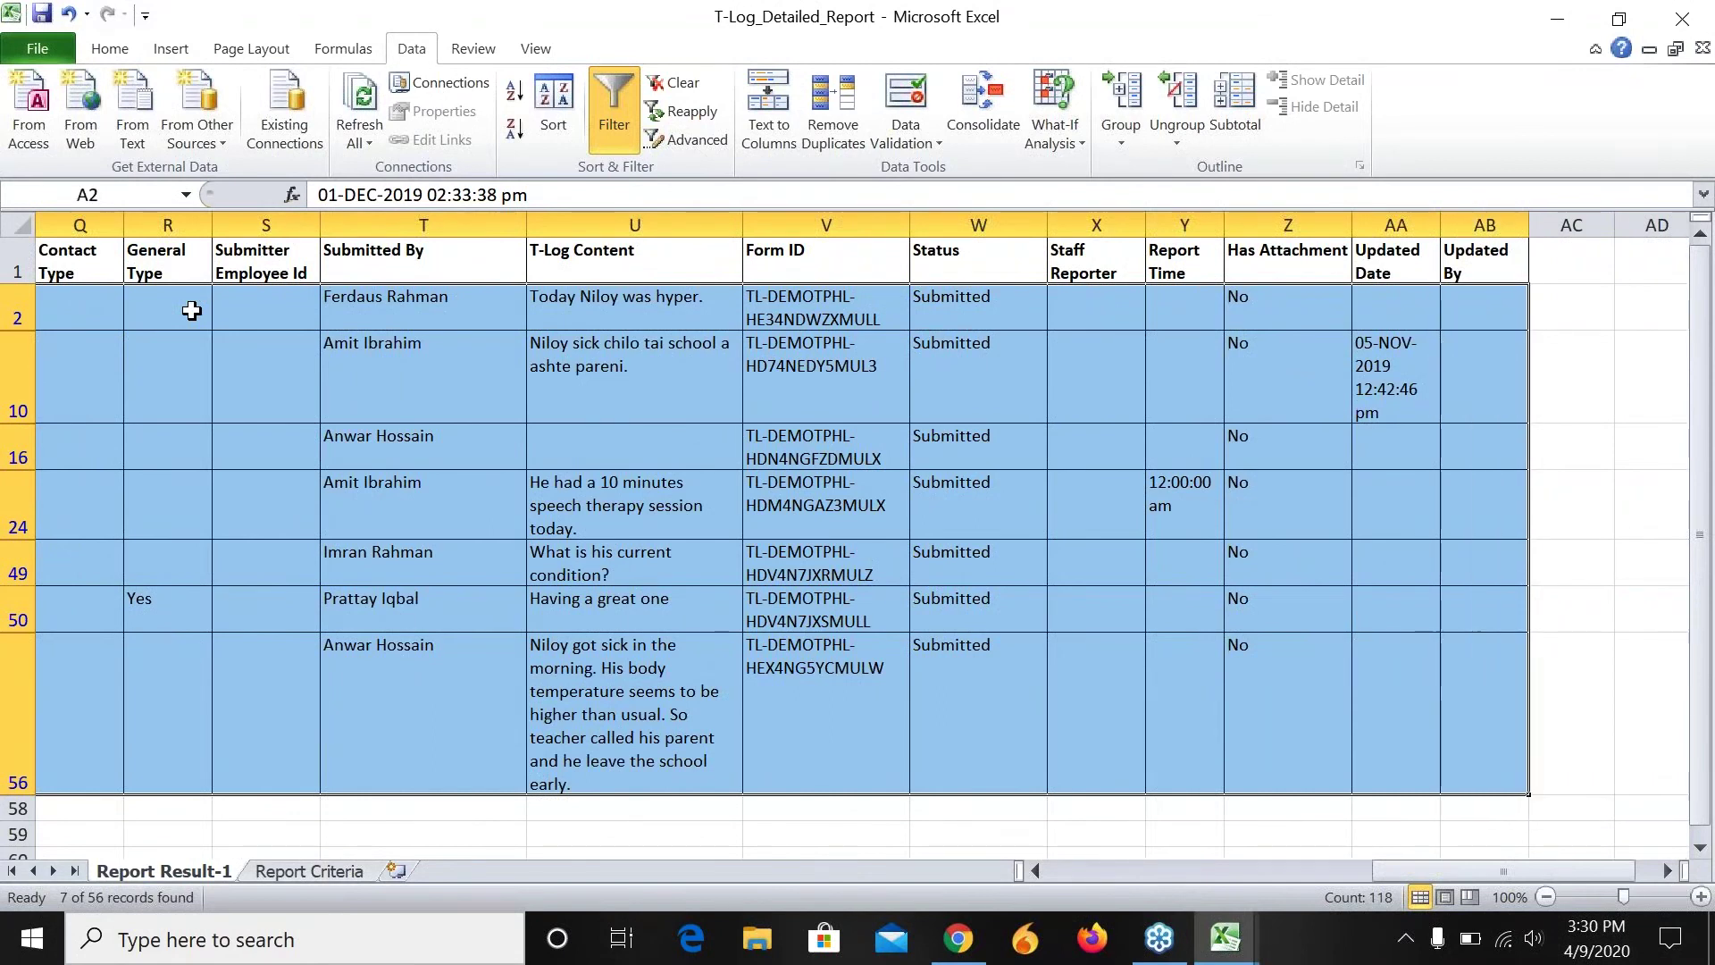
key("ctrl+c")
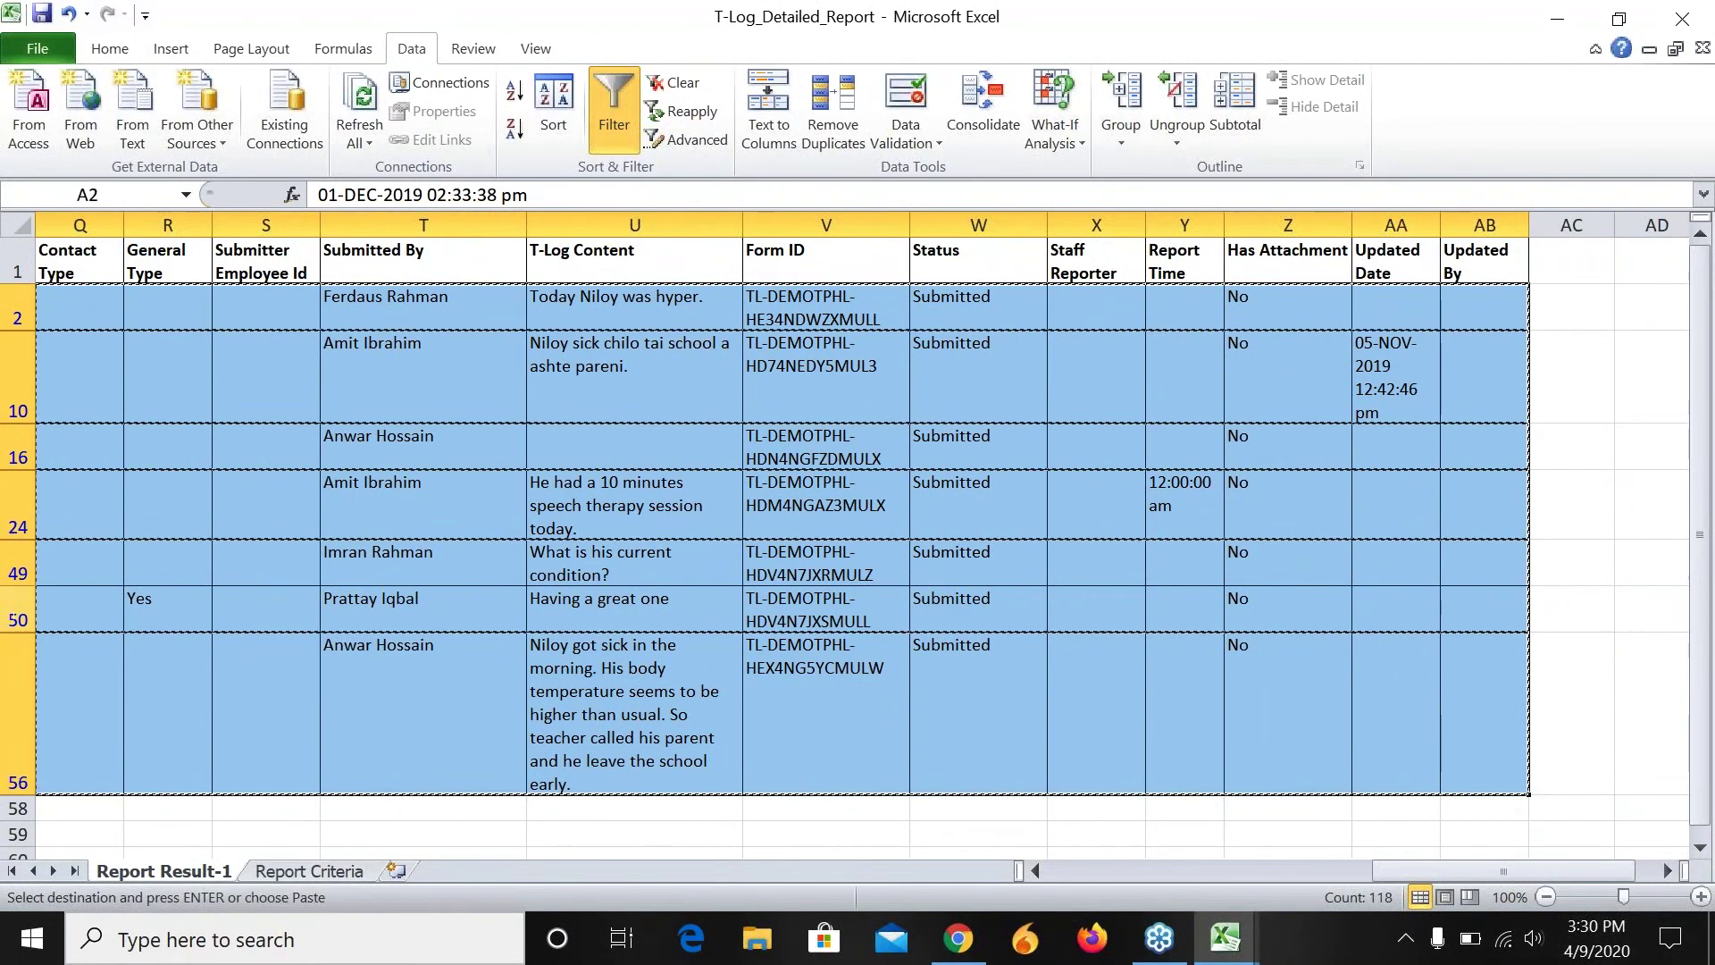
Step: Add a new worksheet after Report Criteria and paste the copied records at cell A1
left_click(331, 880)
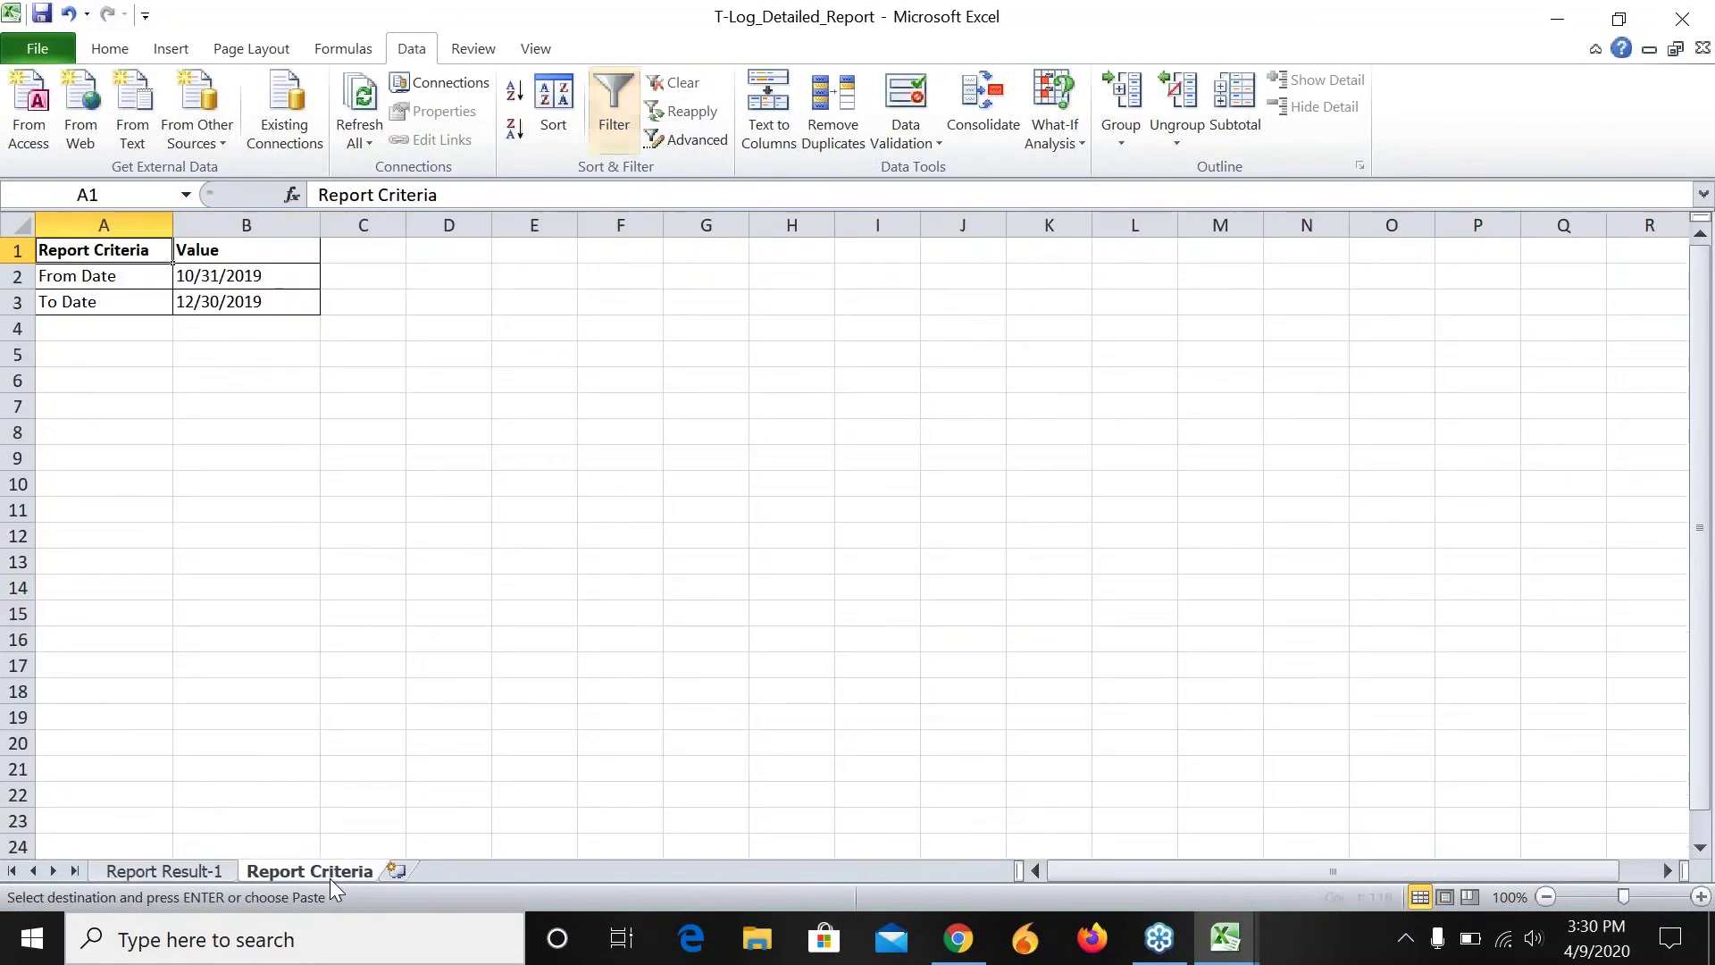
left_click(397, 871)
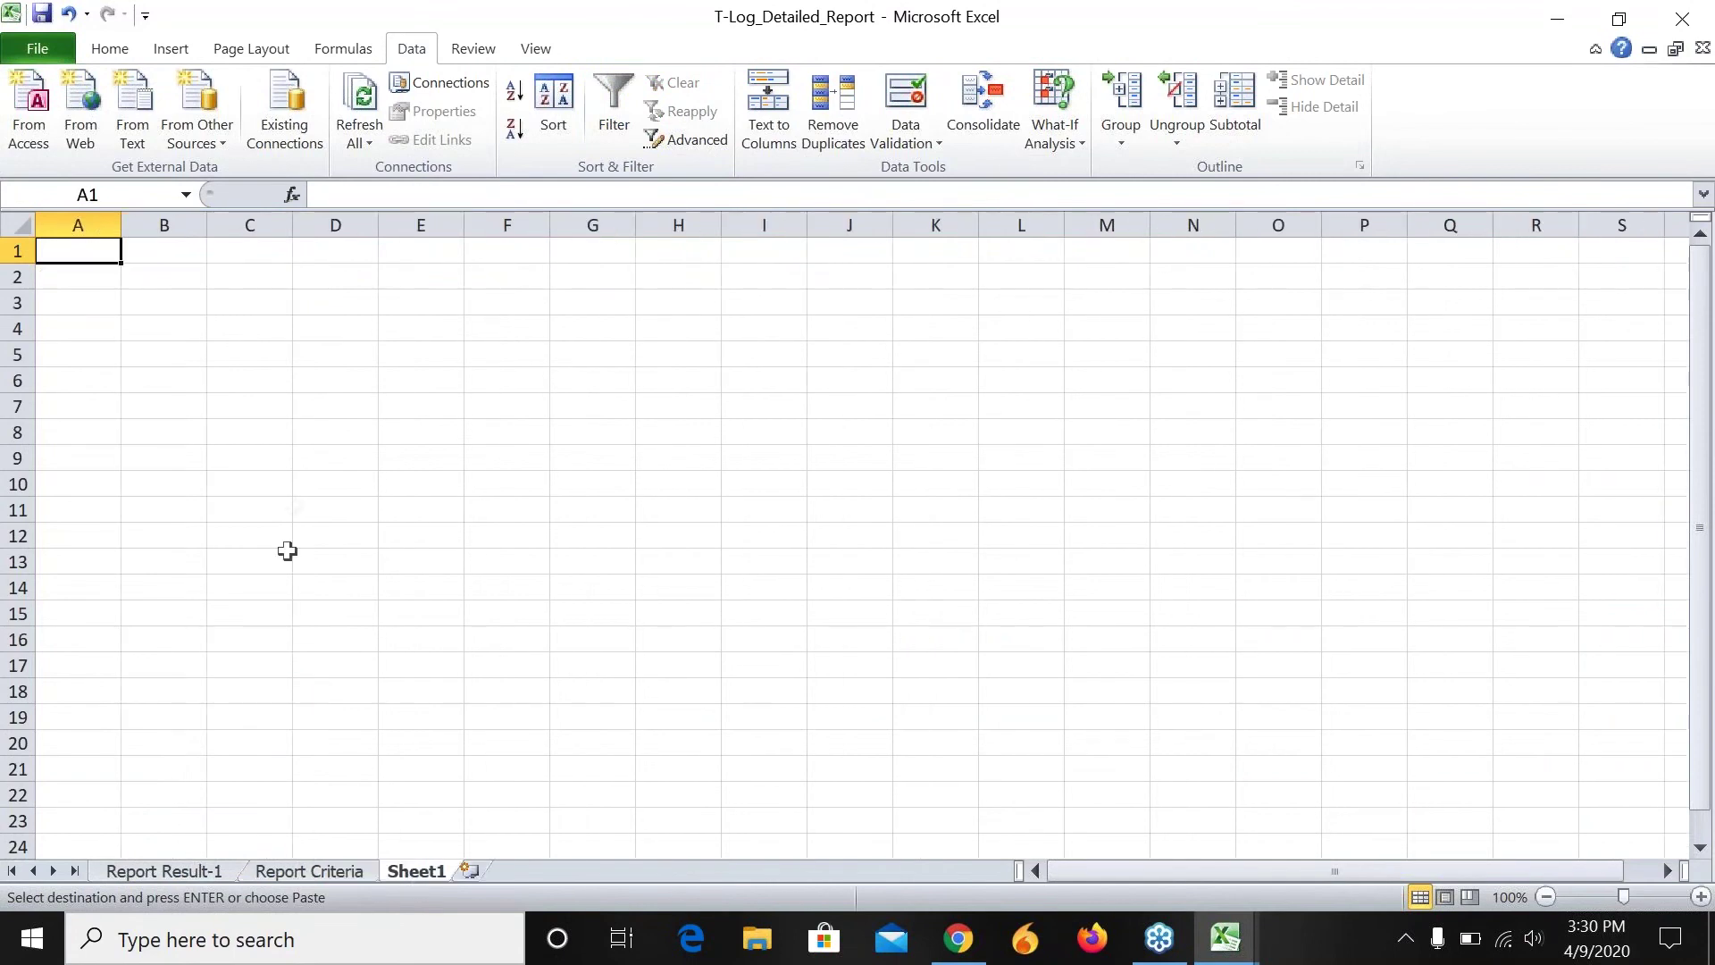
key("ctrl+v")
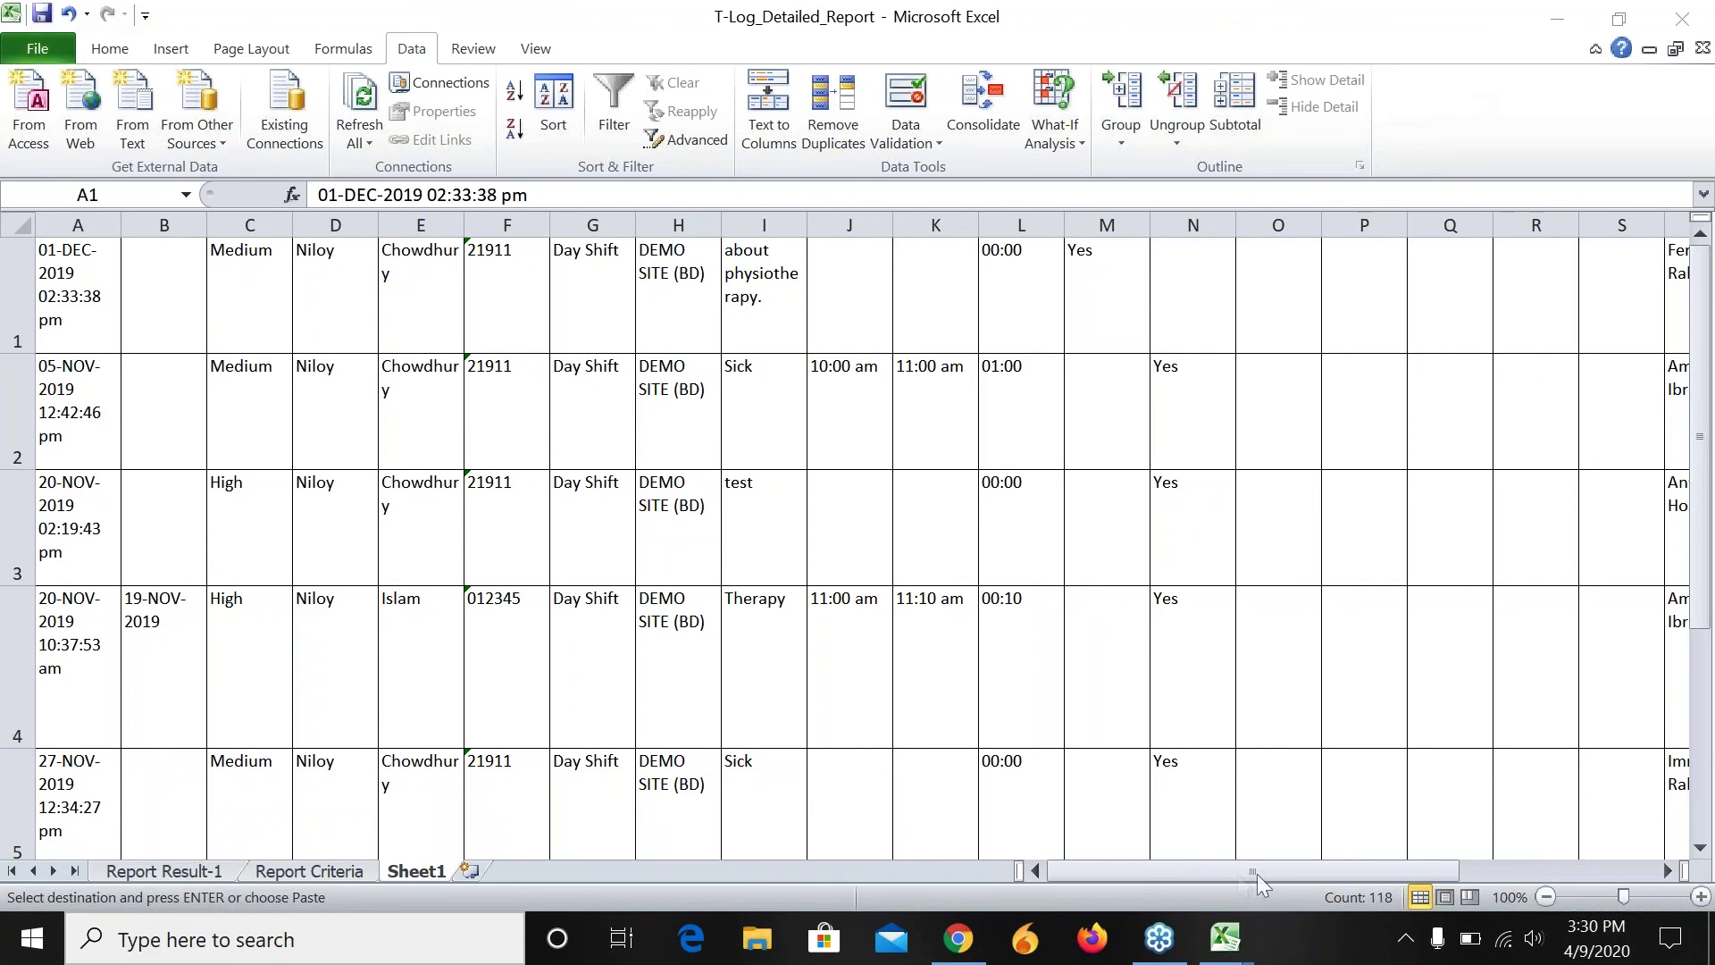
key("ctrl+v")
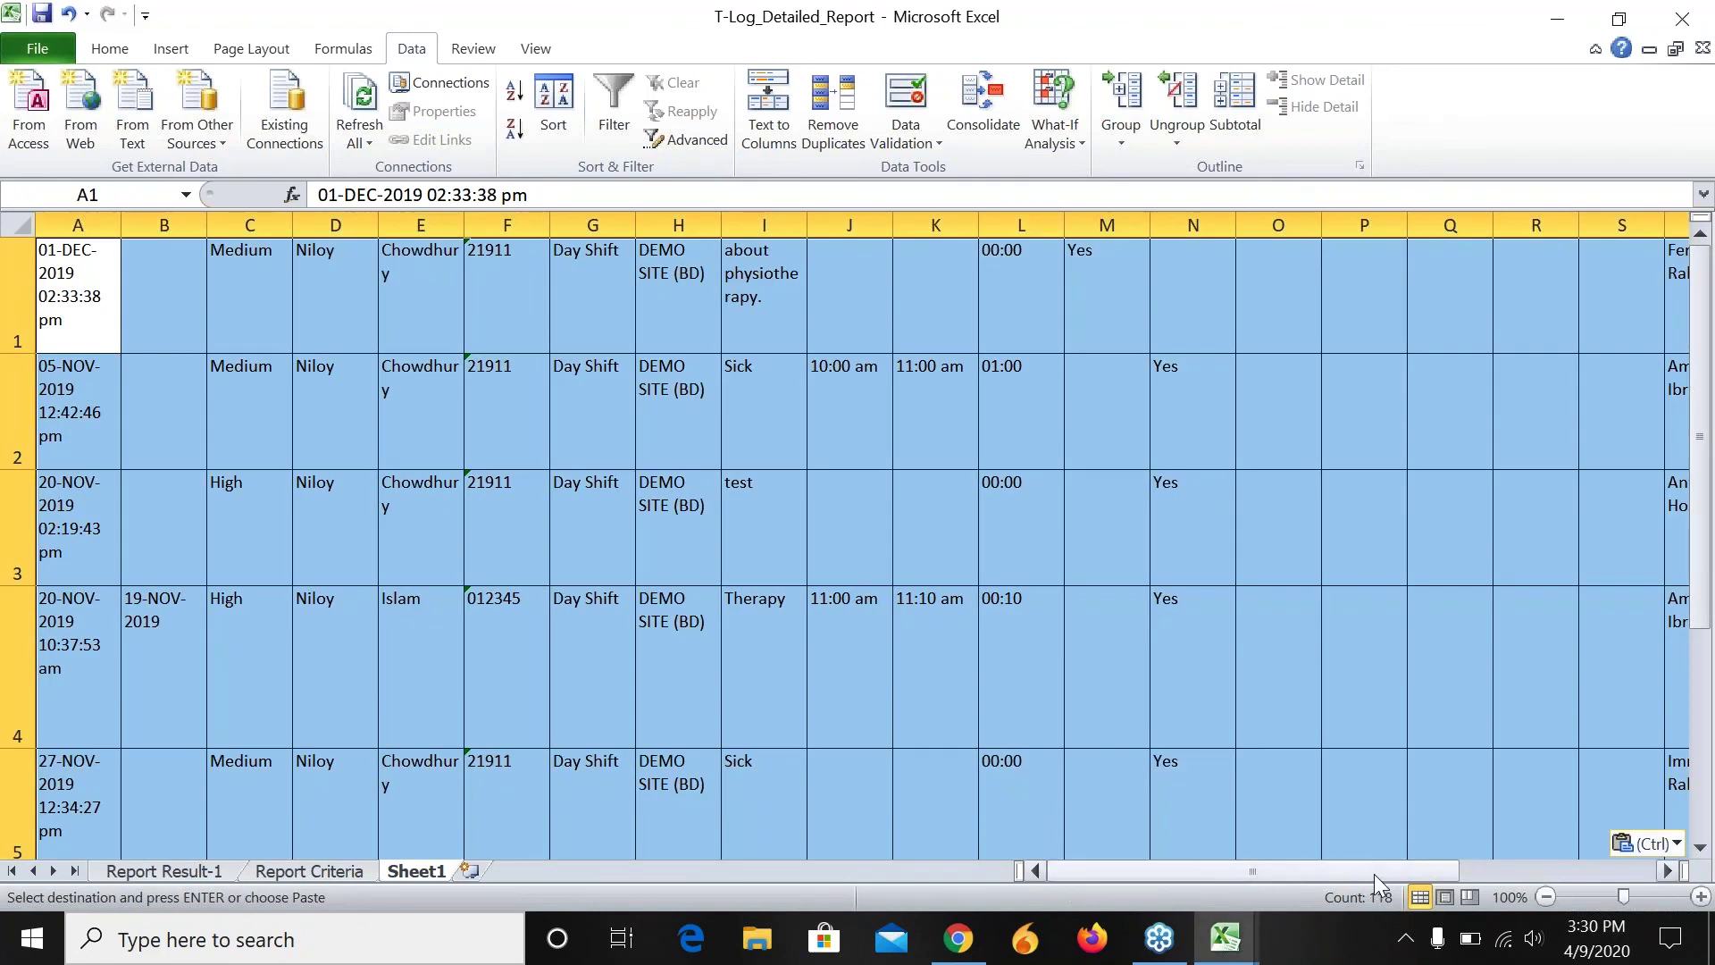
Step: Look across the pasted records in Sheet1 and return to the Report Result-1 sheet
left_click(1667, 872)
left_click_drag(1667, 880, 1667, 880)
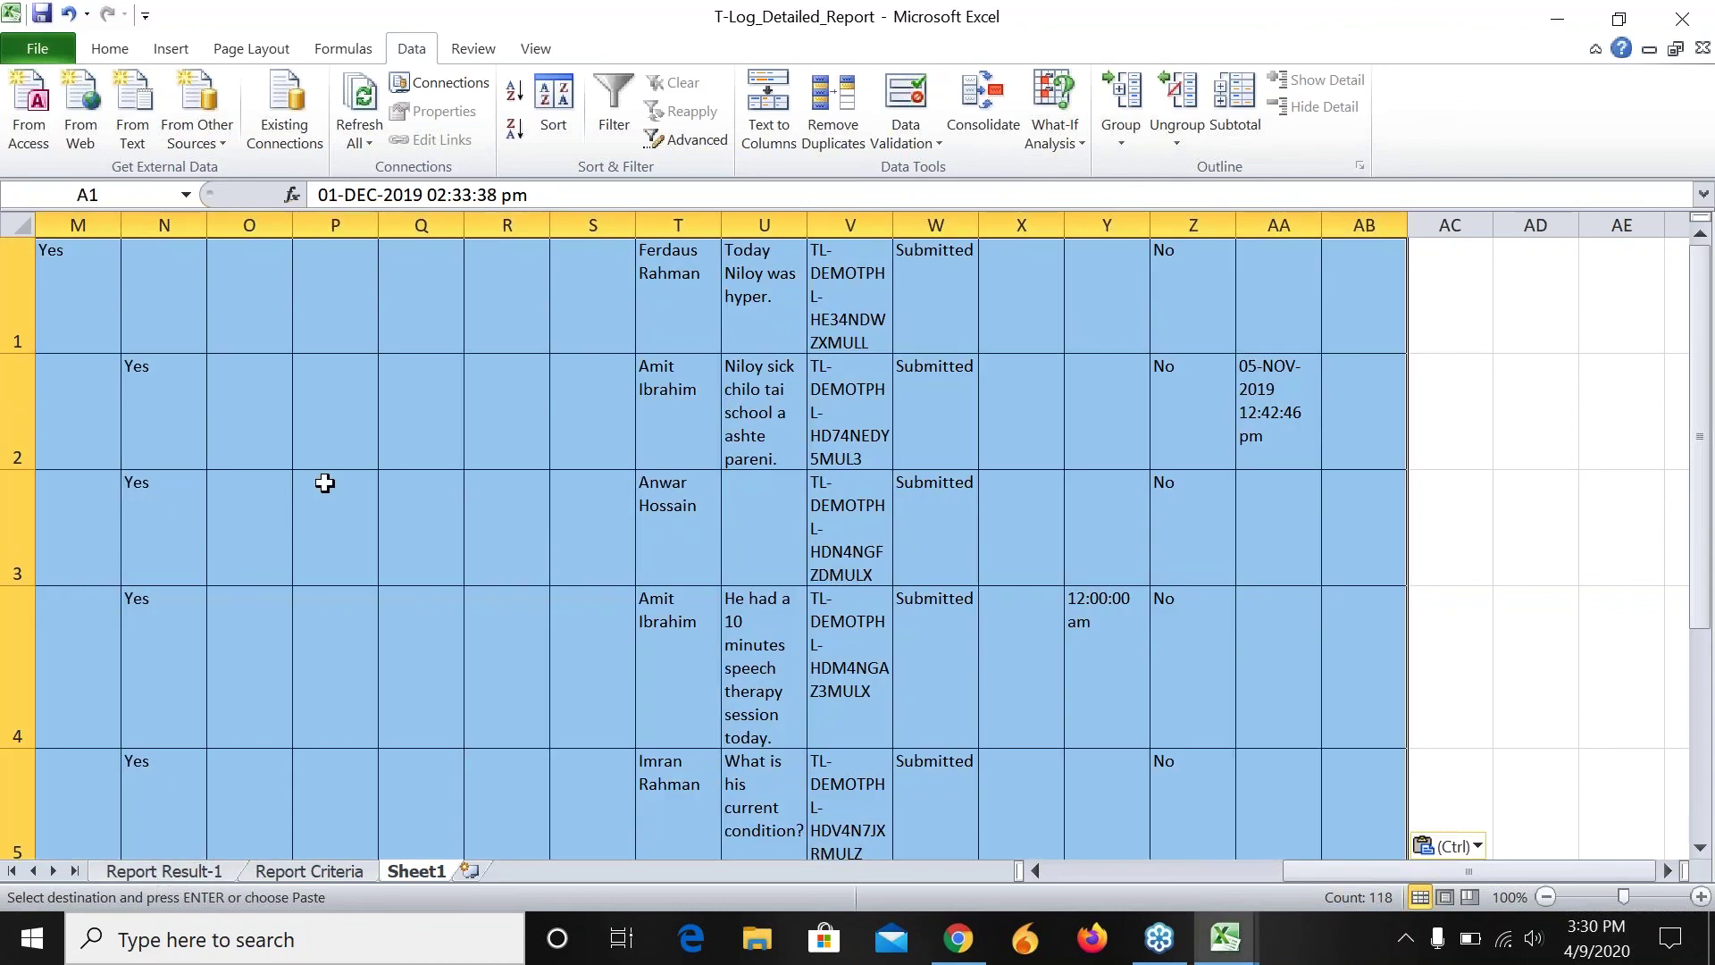
key("ctrl+Home")
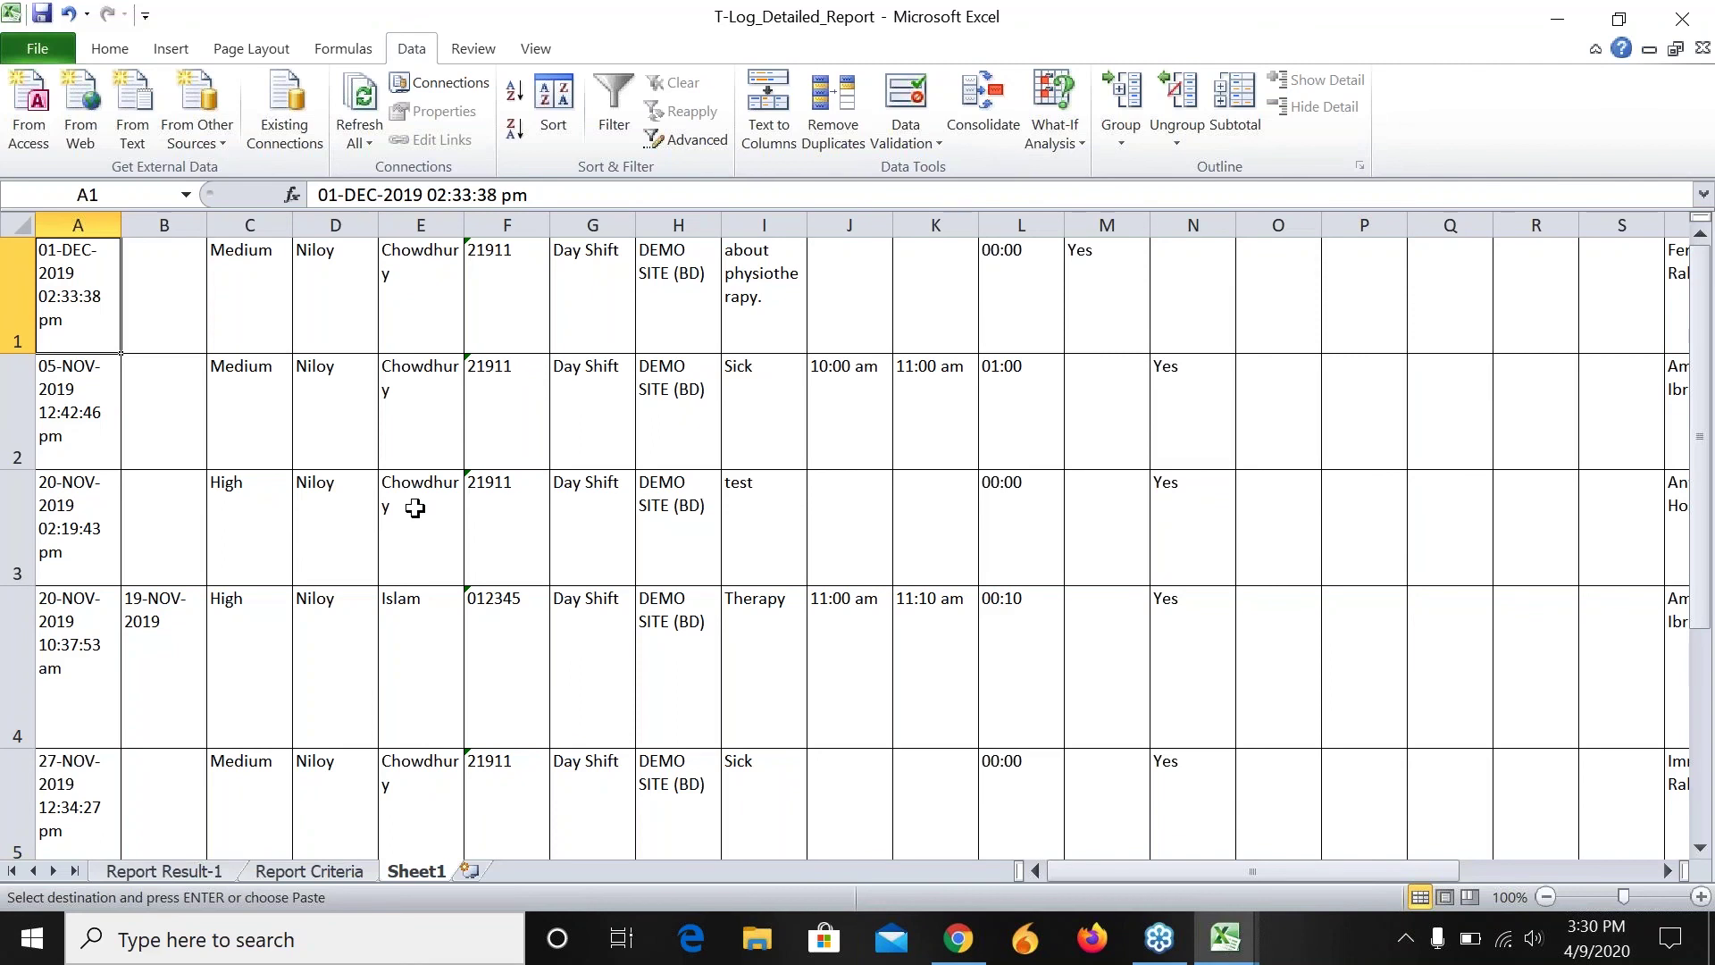
key("Right")
key("Right")
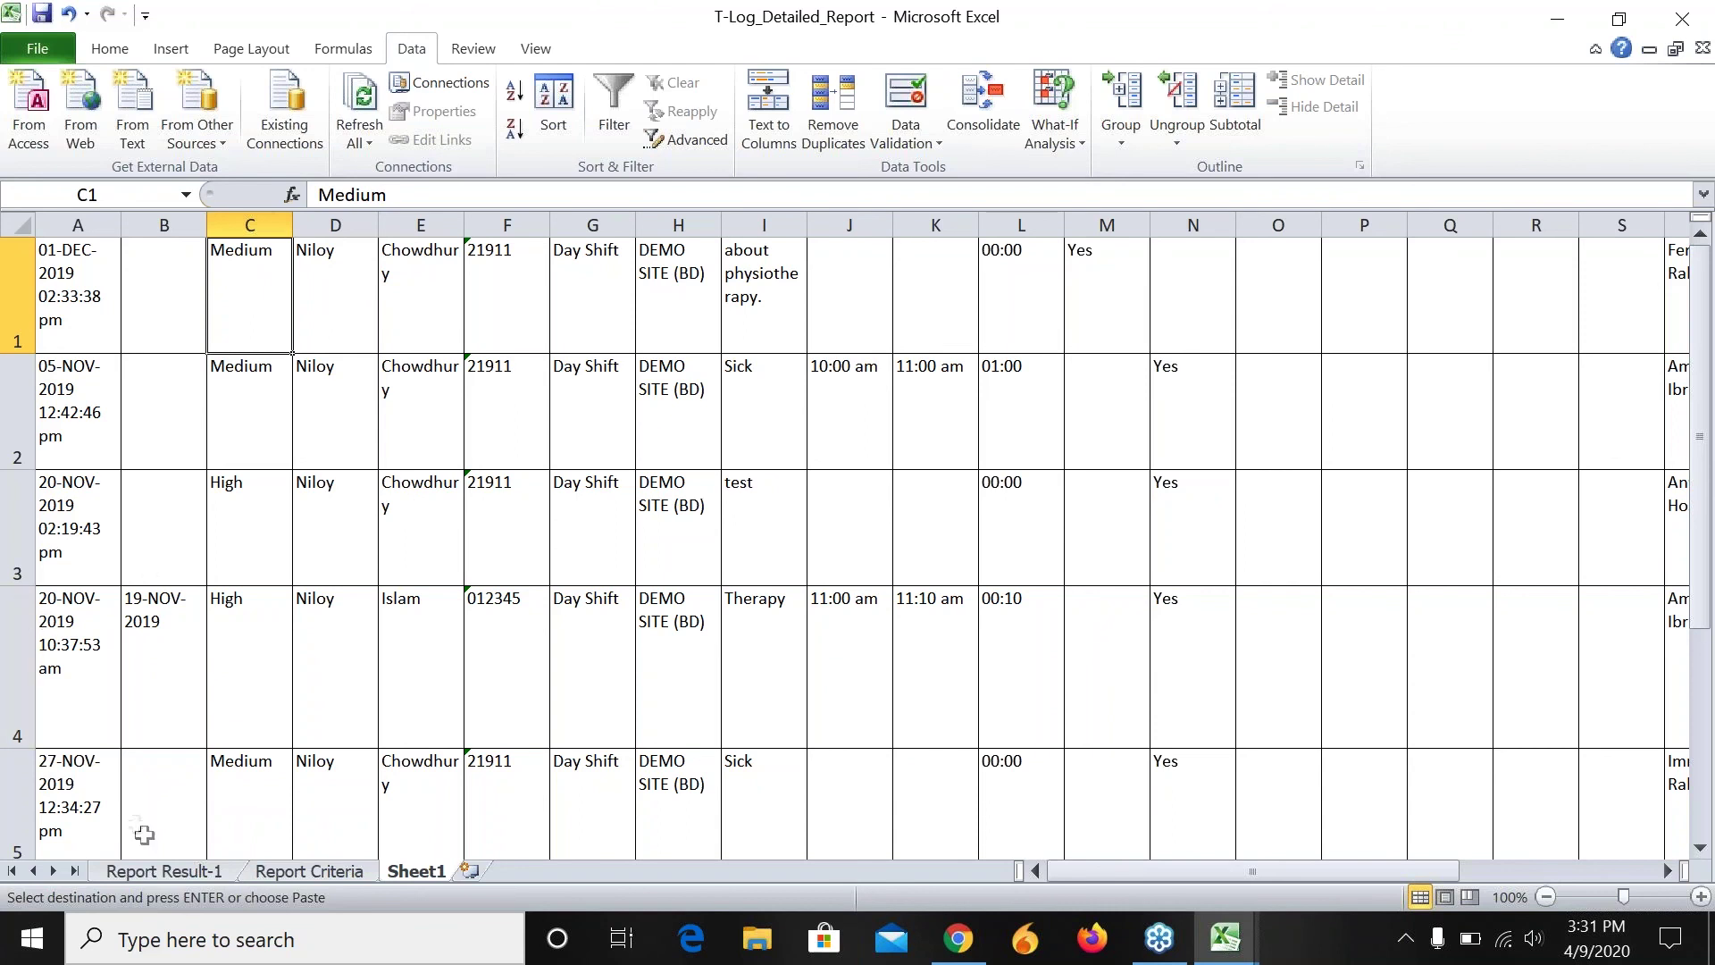
left_click(179, 871)
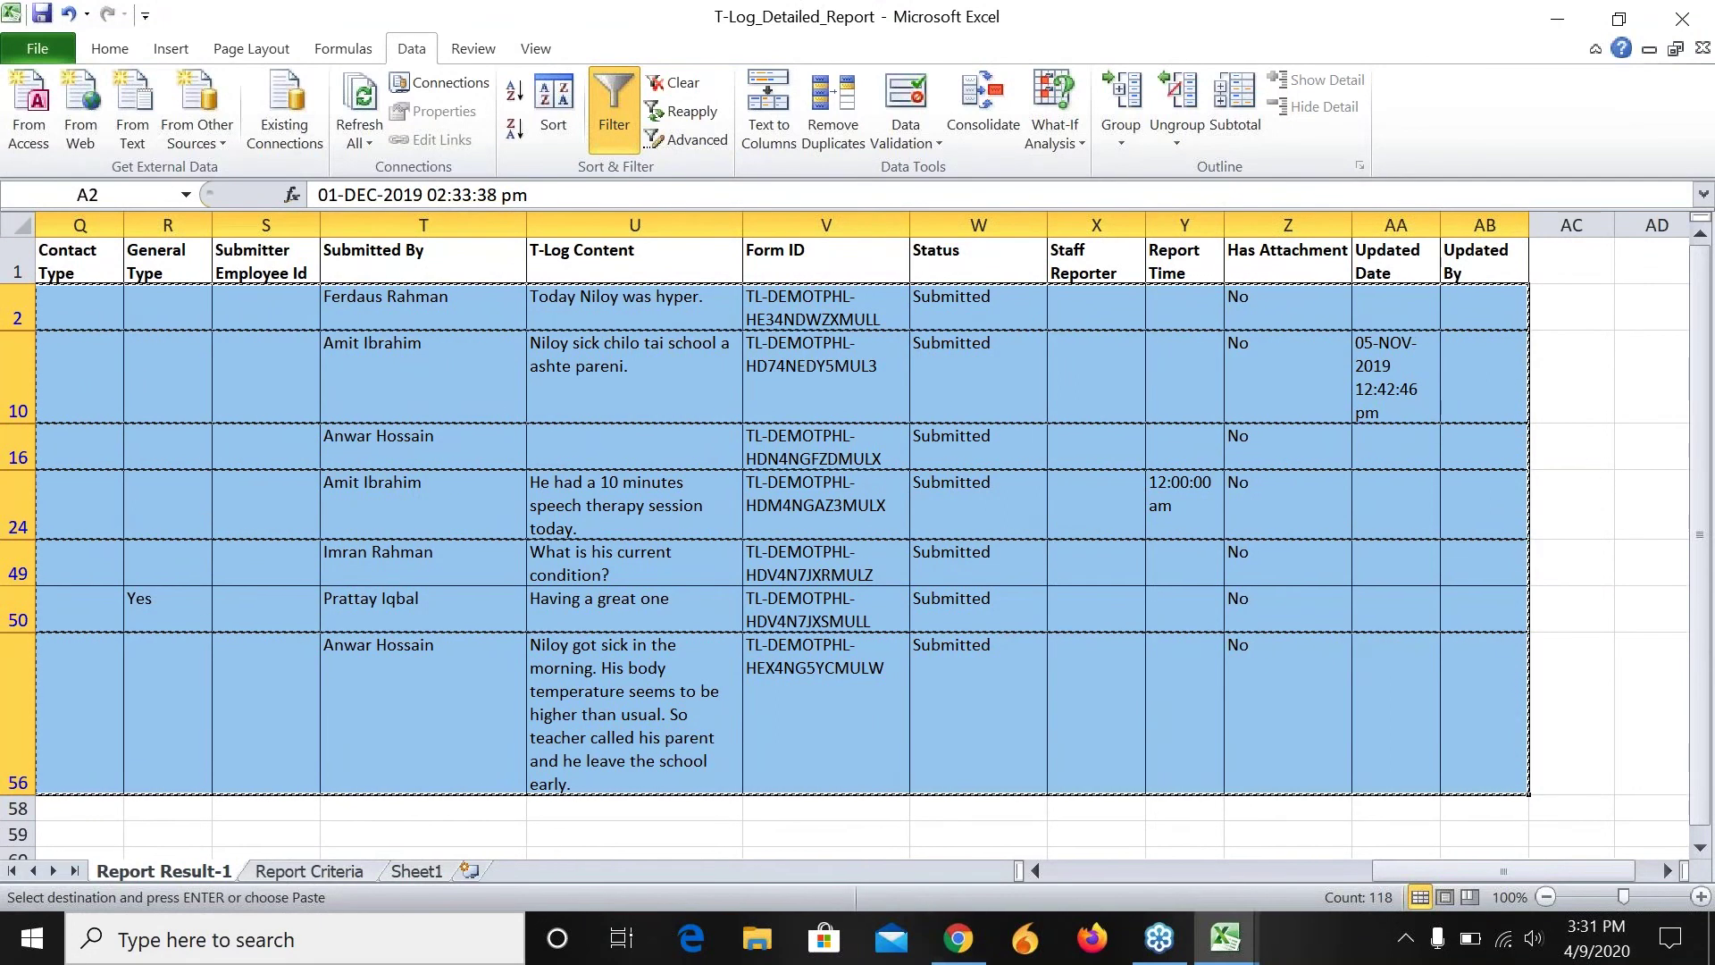
Step: Switch to Therap in Chrome, return to the Dashboard and view the Report Library under Agency Reports
left_click(956, 931)
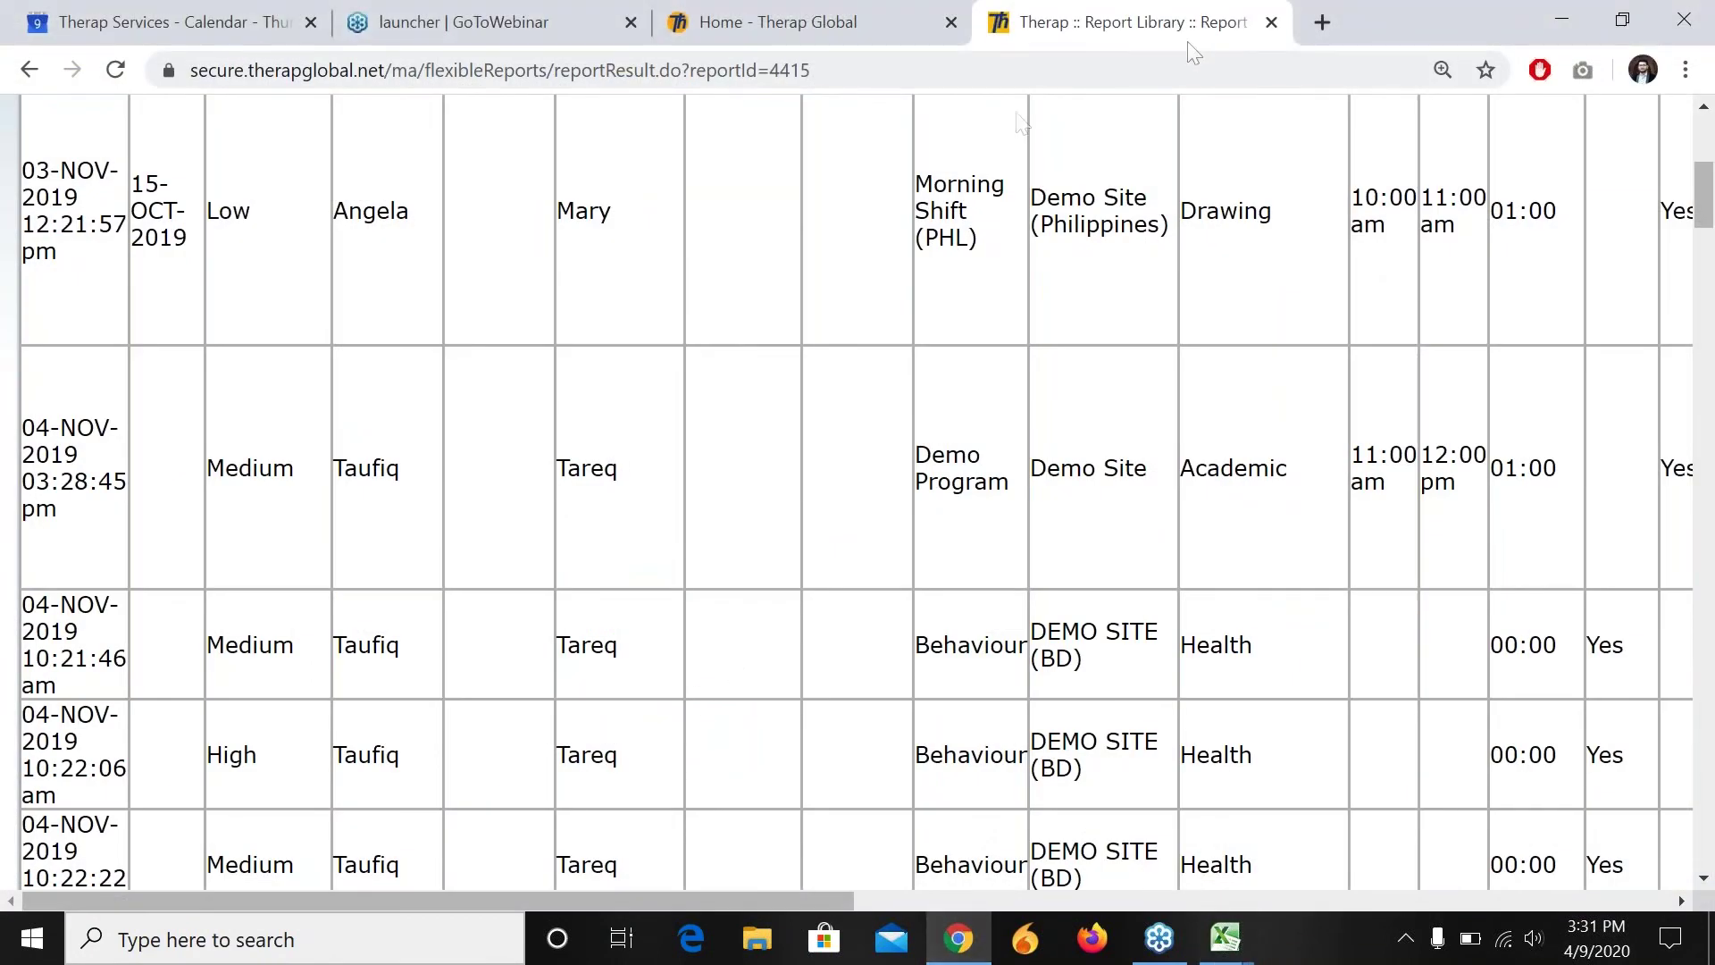
scroll(853, 195, "up", 6)
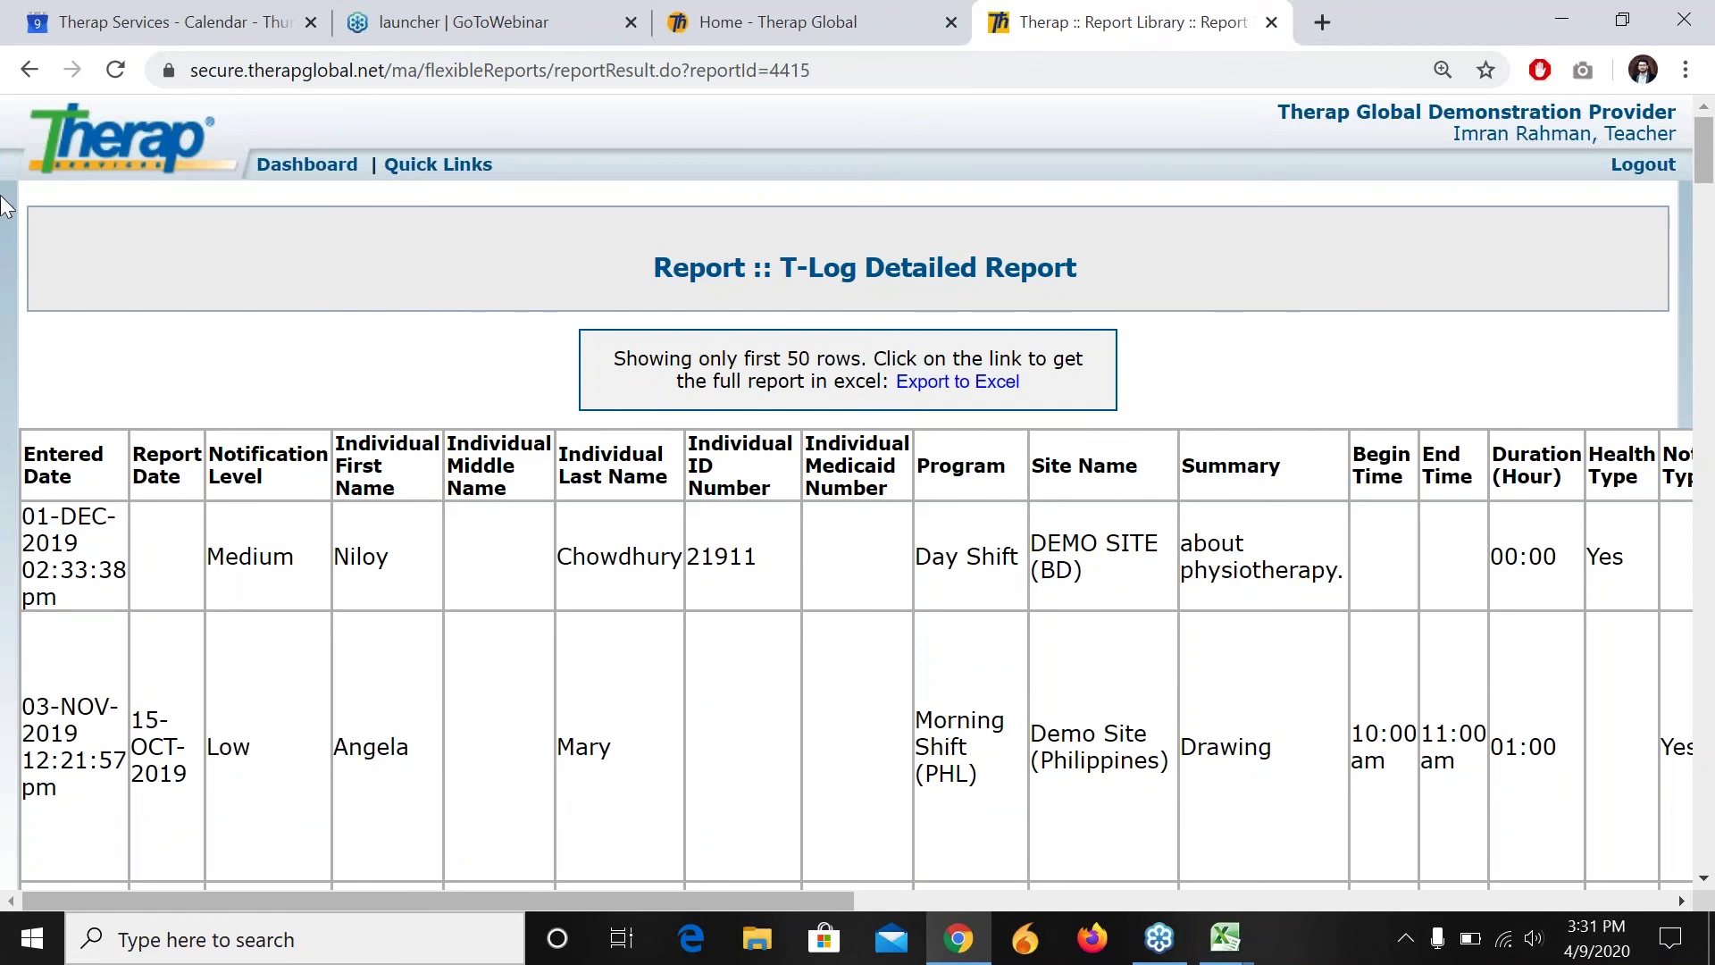
left_click(299, 170)
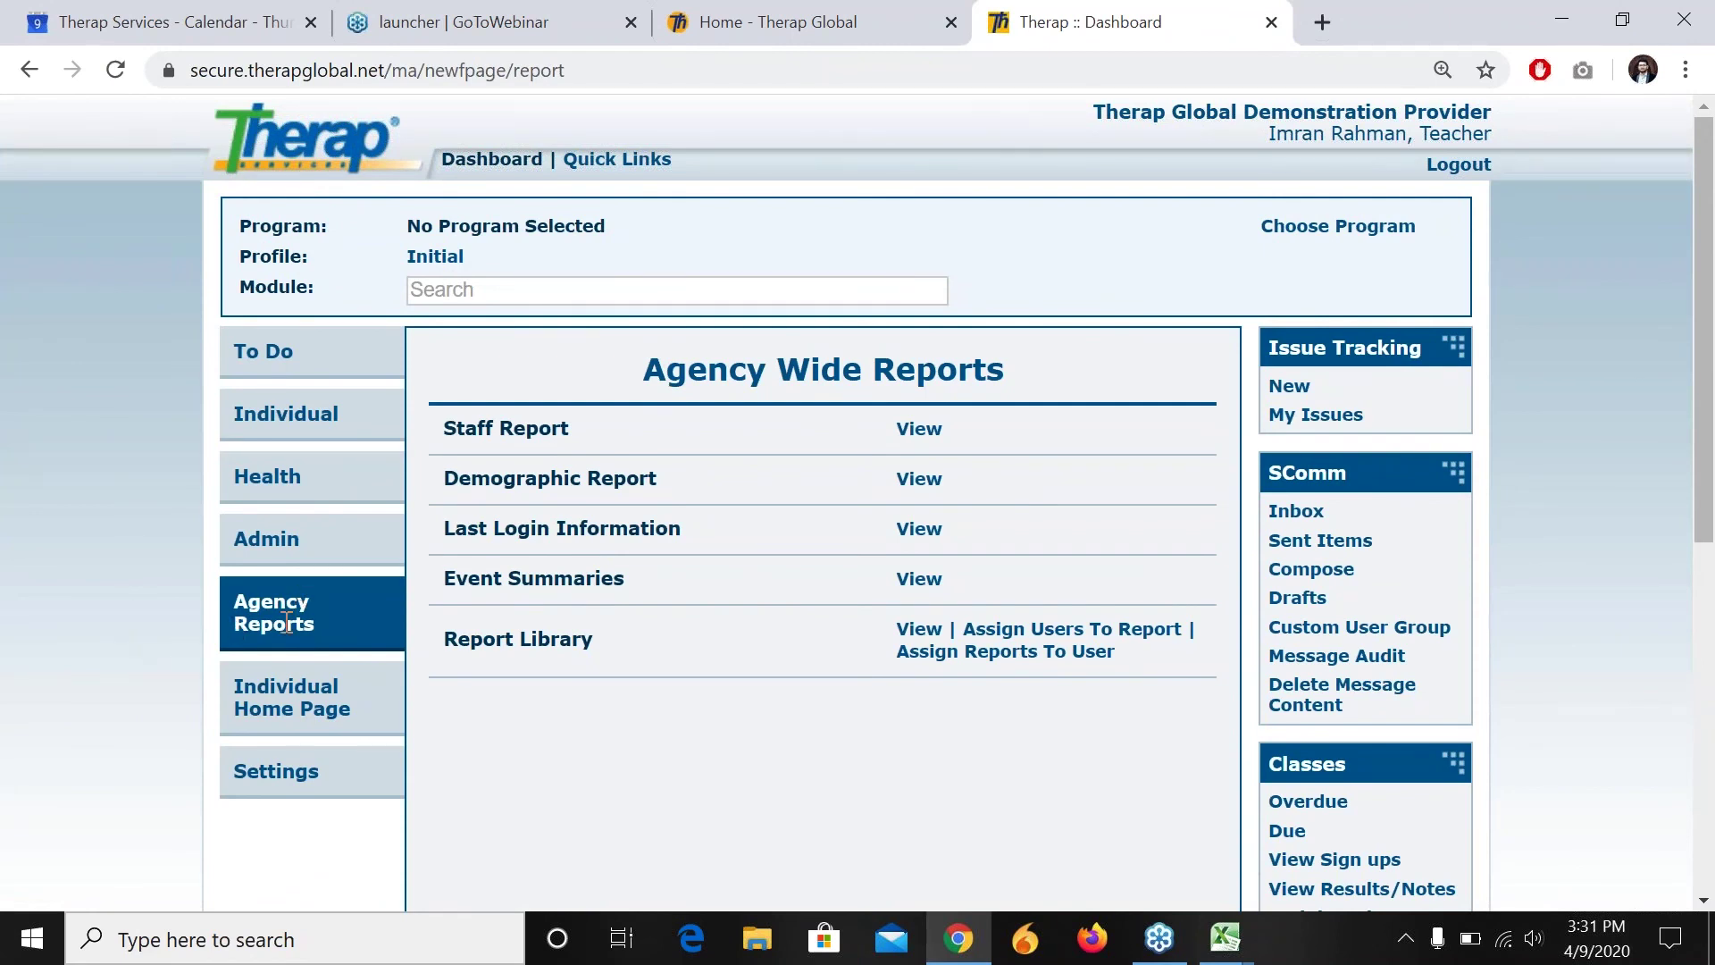
left_click(920, 636)
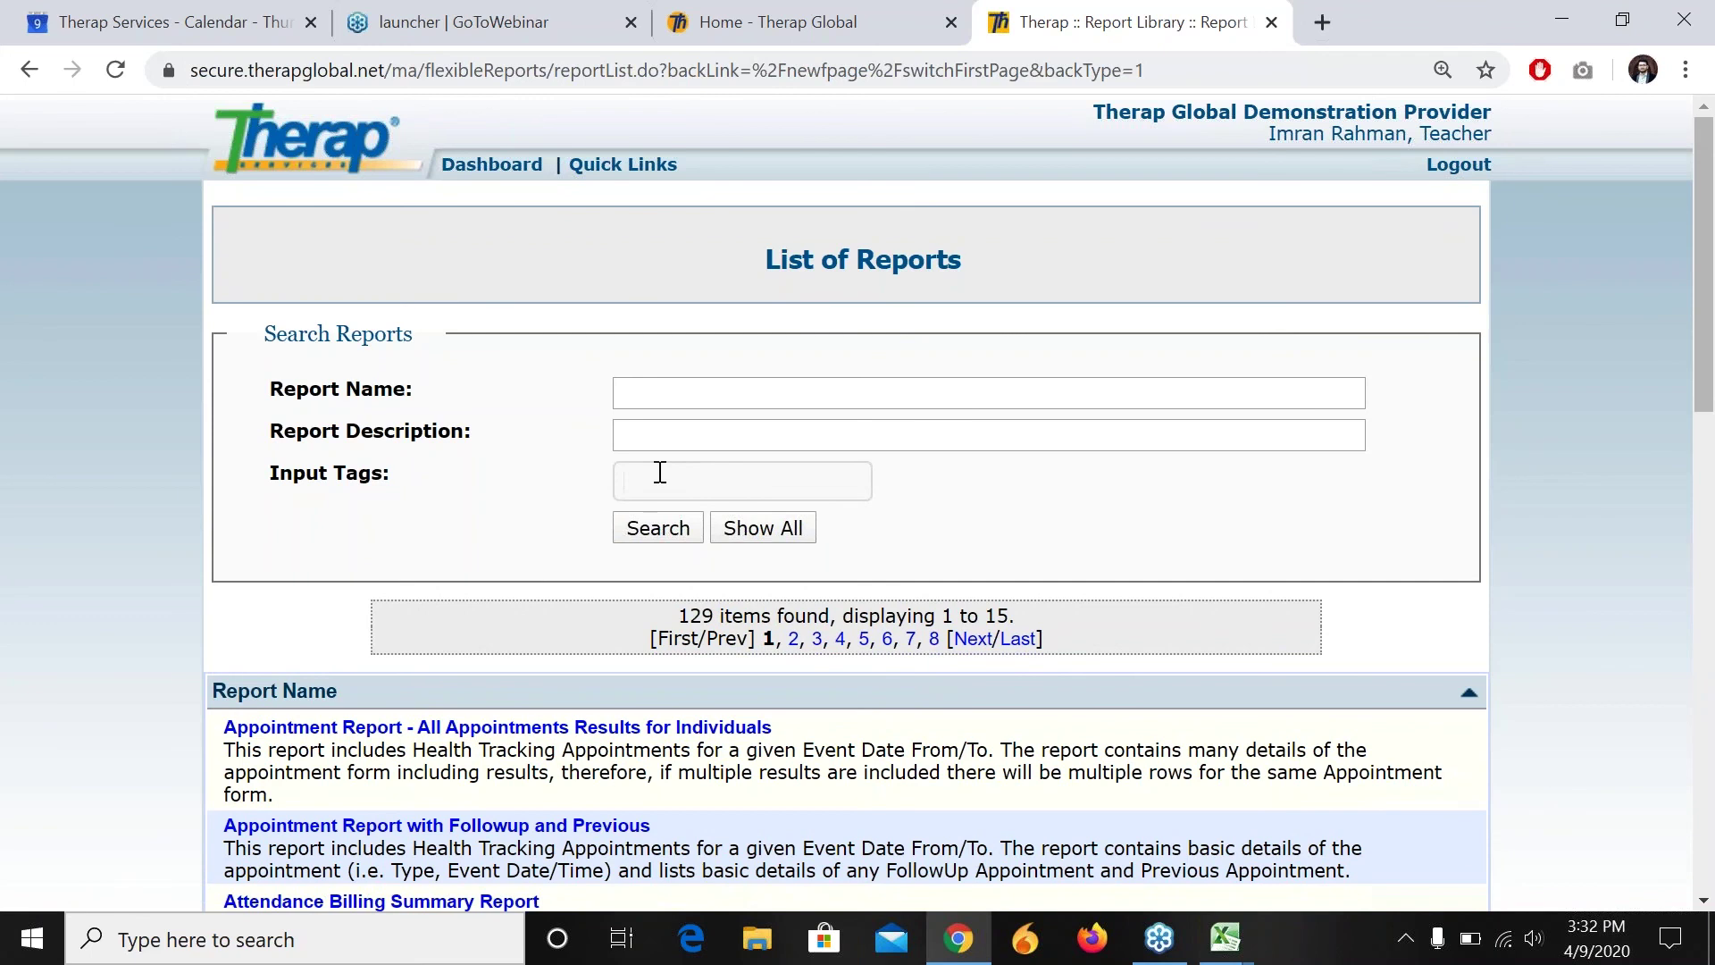
Step: Search the report list with the input tag t-log and open the T-Log Detailed Report
type("t-log")
left_click(672, 535)
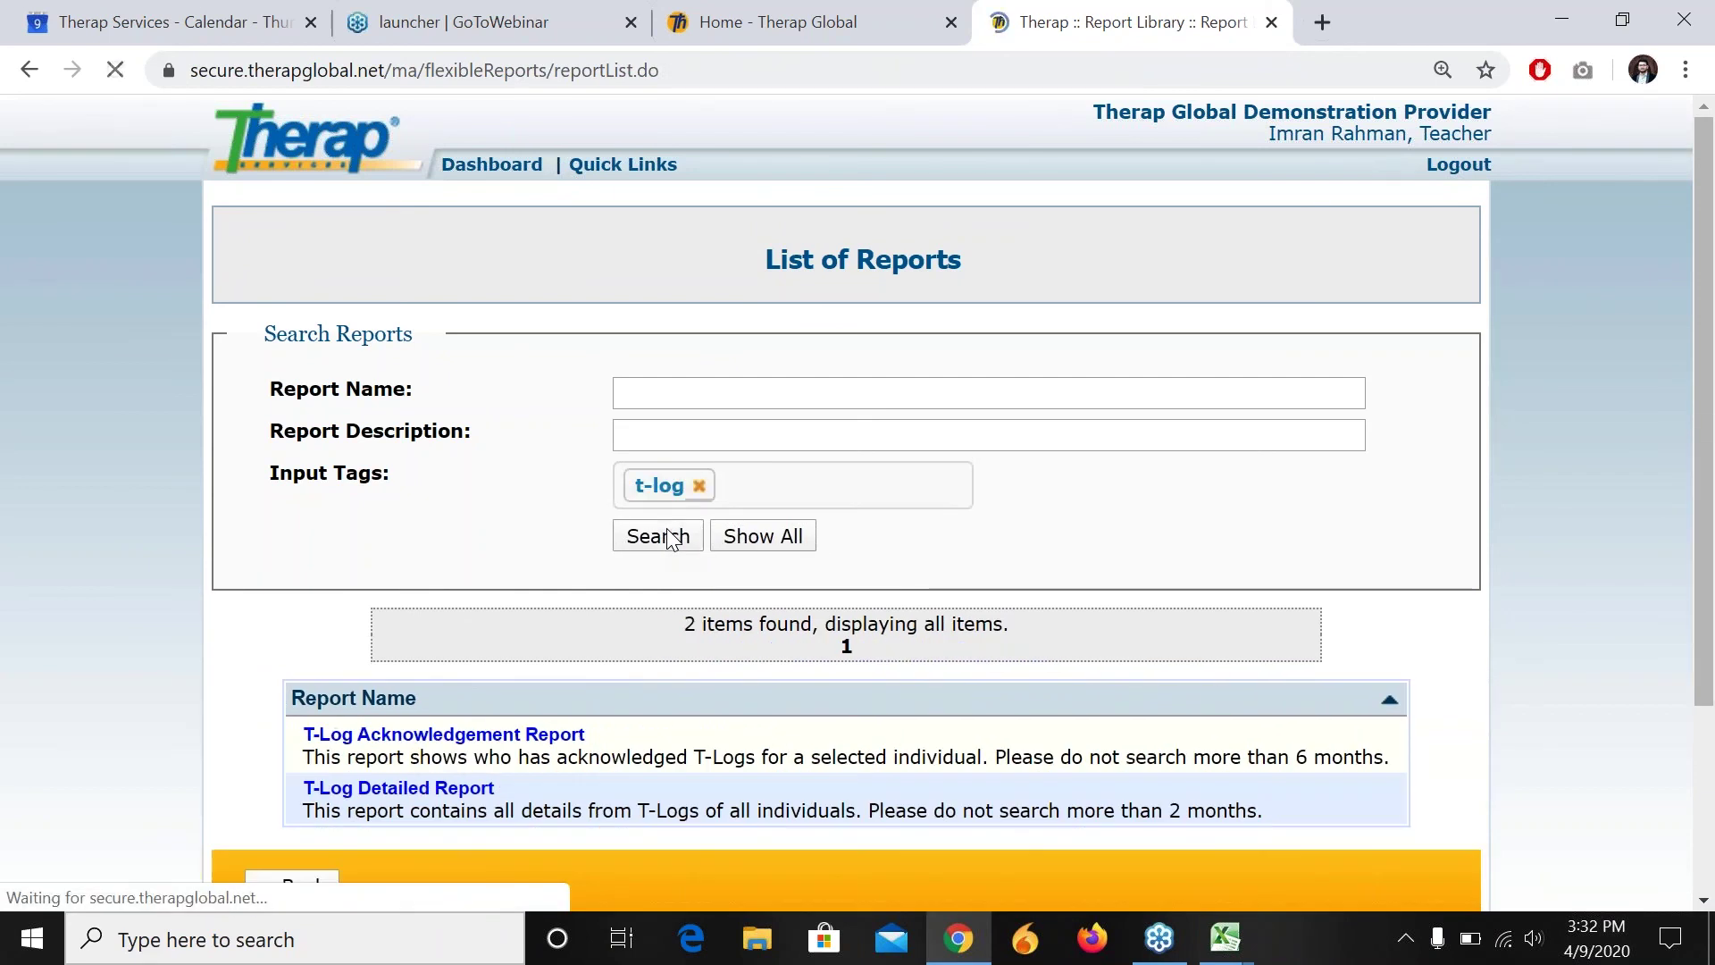
scroll(5, 550, "down", 3)
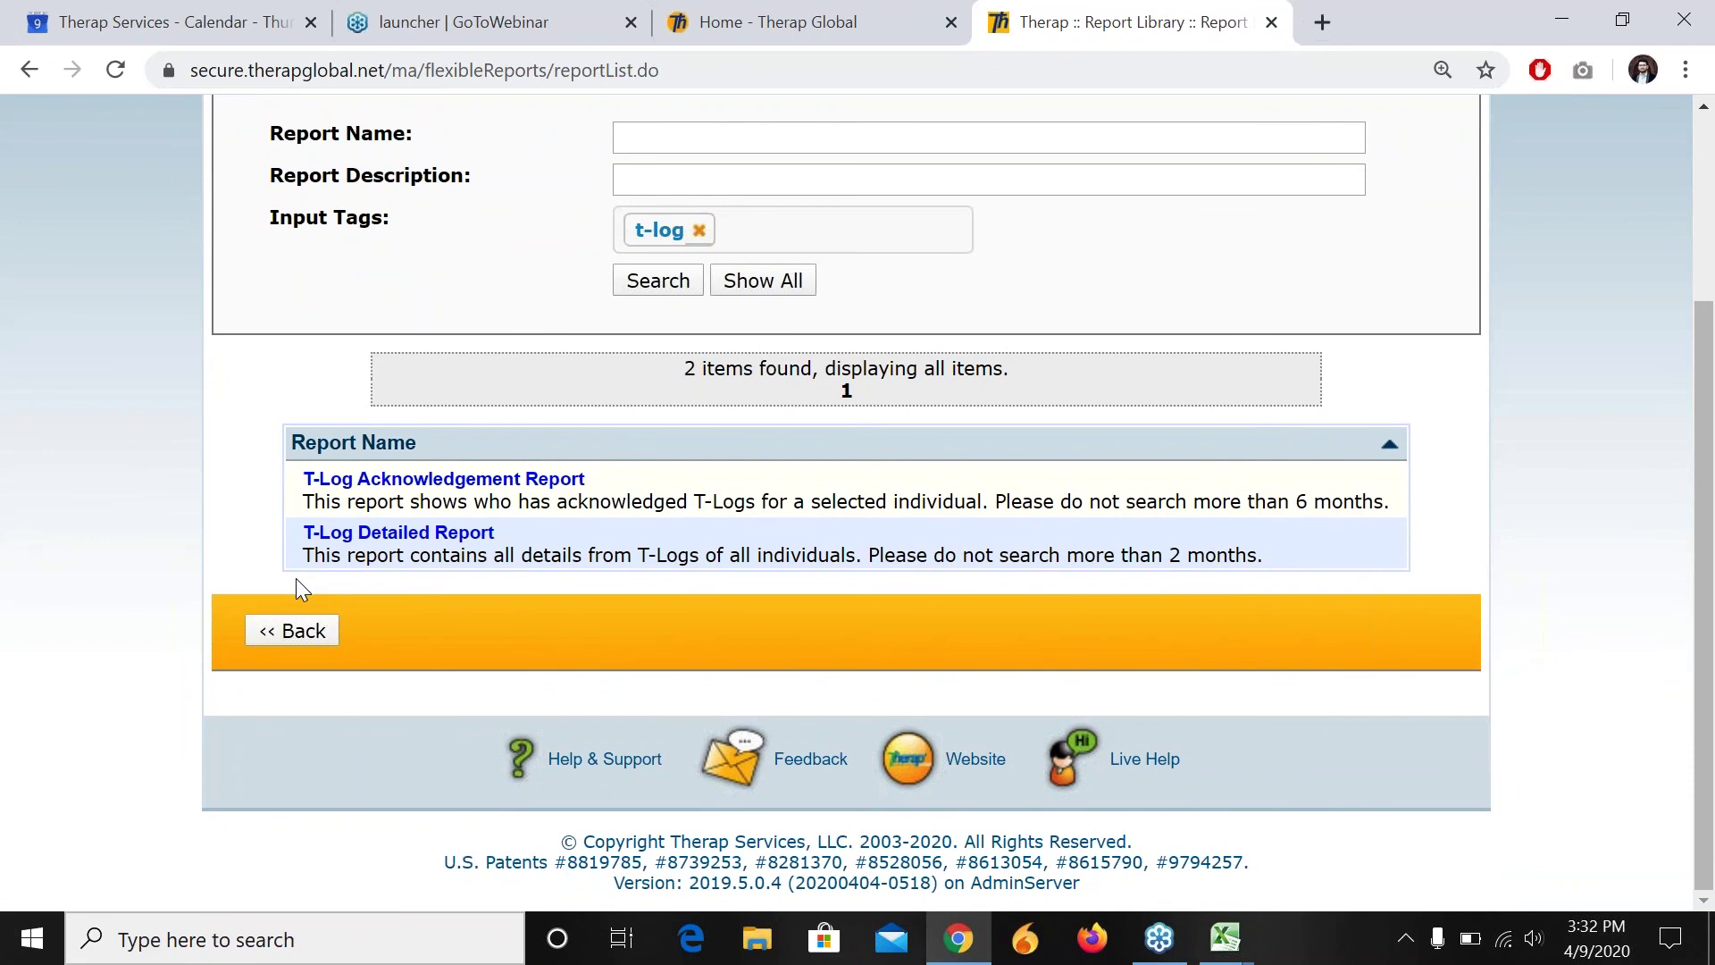
left_click(404, 541)
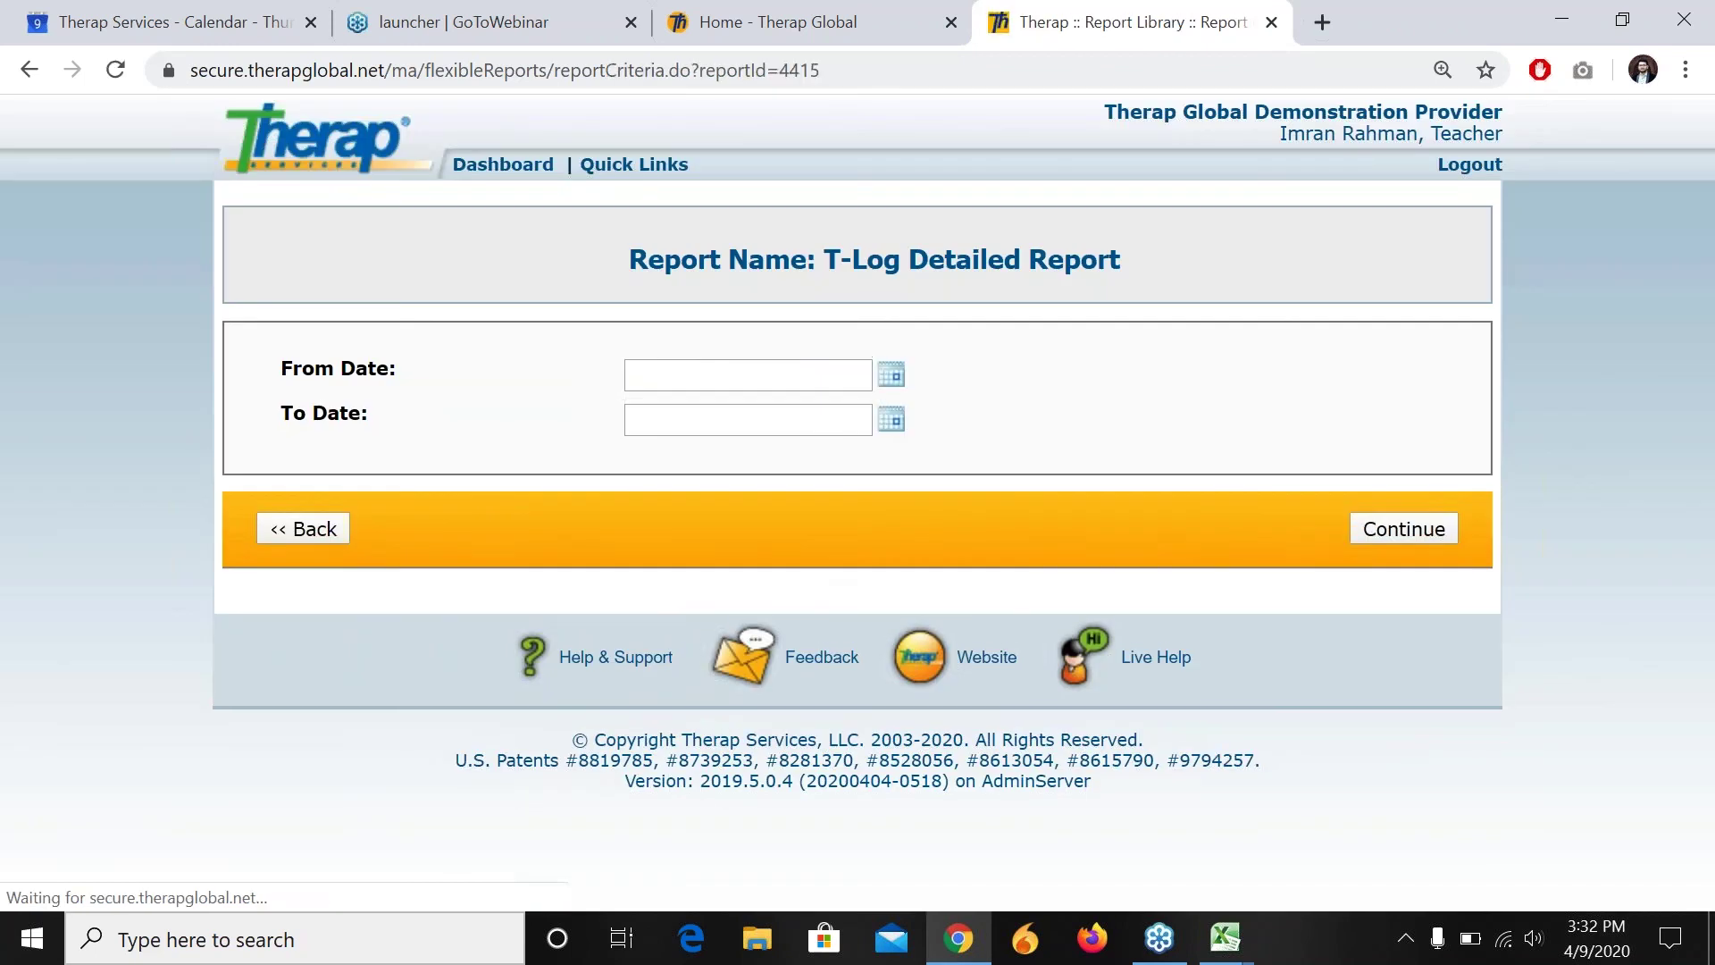
Step: Set the report's From Date to 01/01/2020
left_click(894, 377)
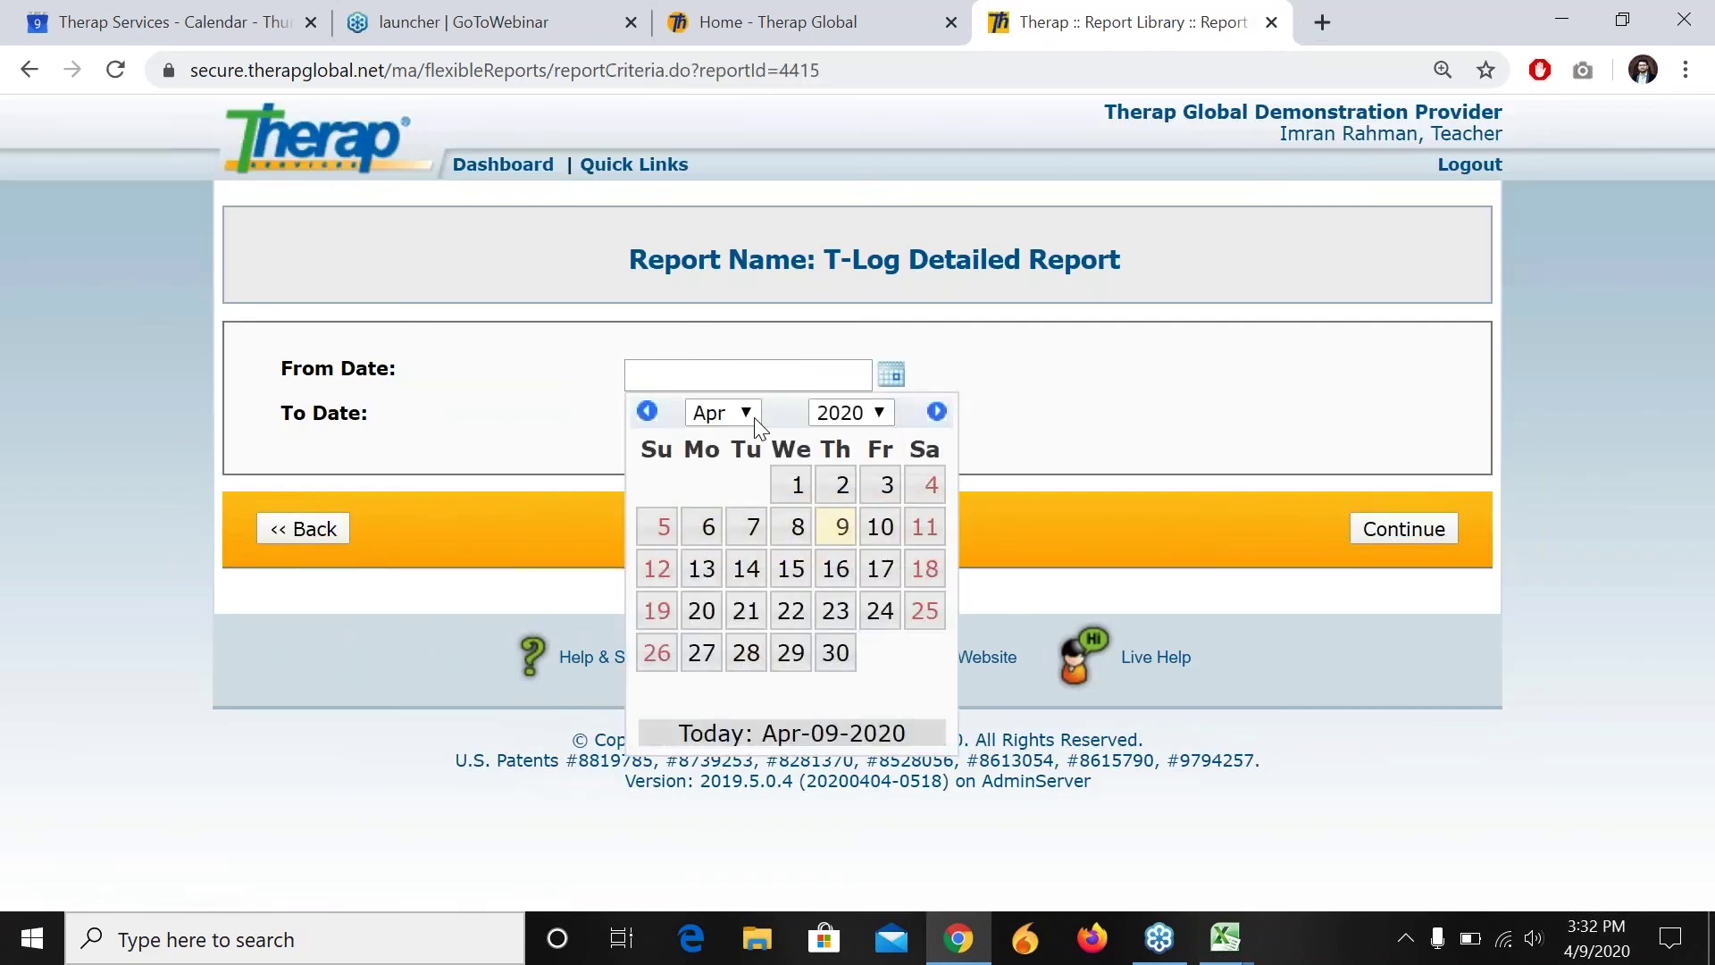
left_click(648, 412)
left_click(648, 412)
left_click(647, 412)
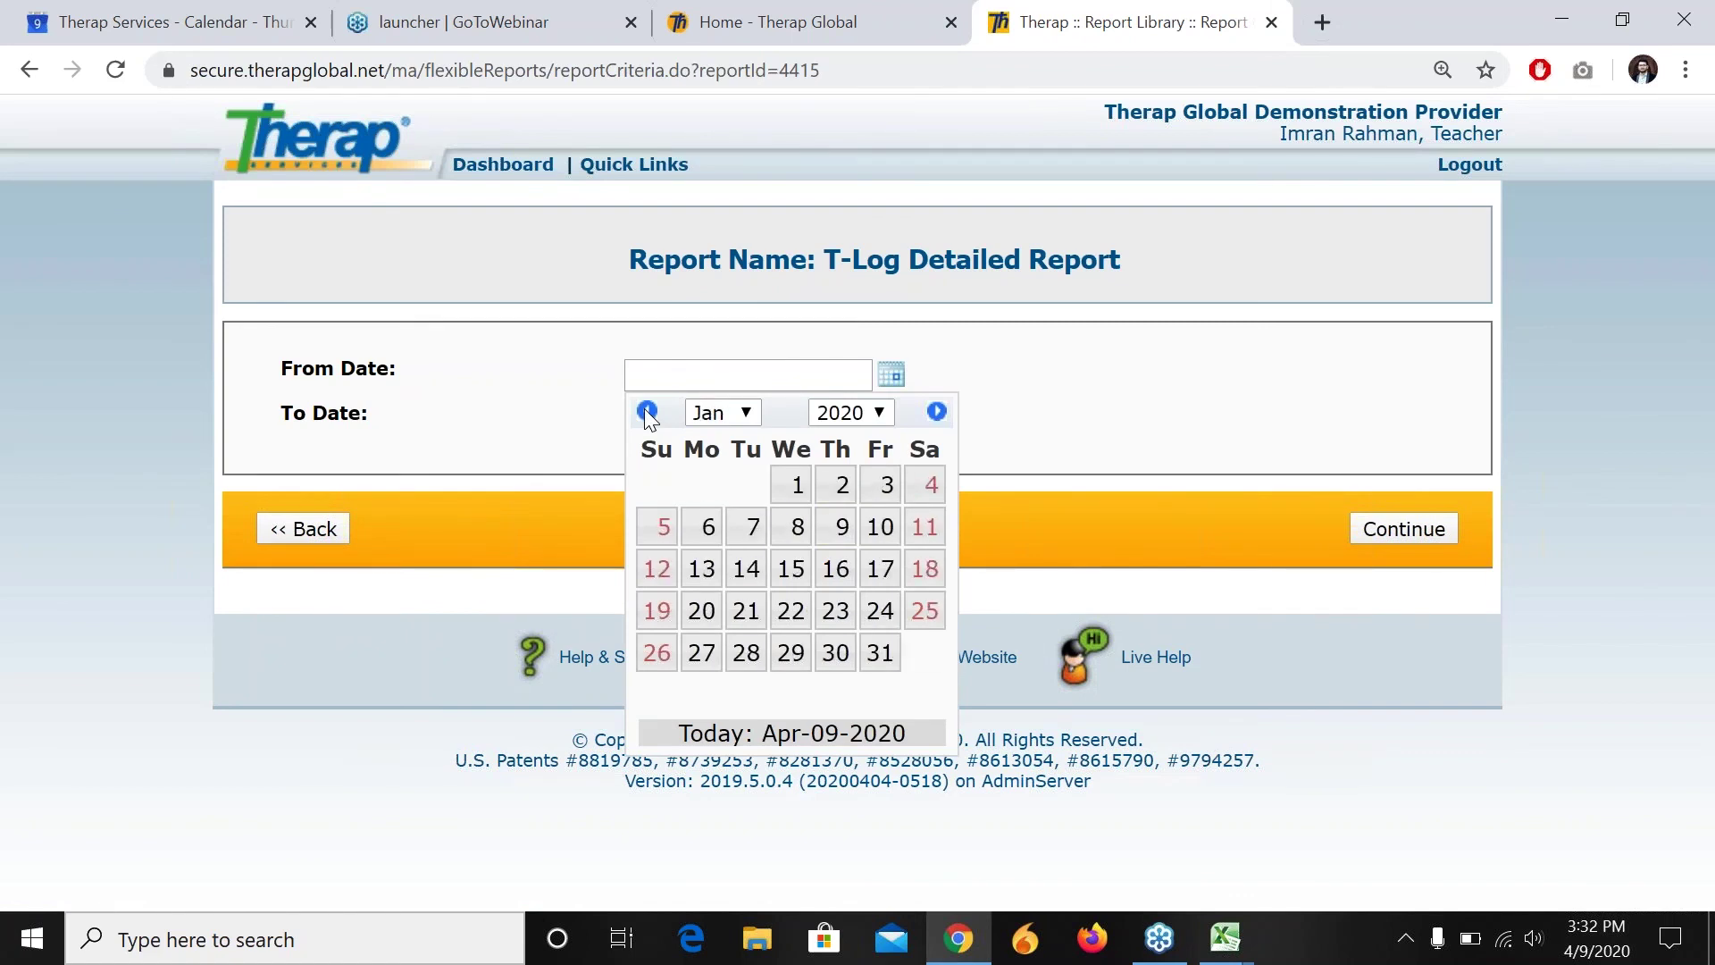
left_click(793, 487)
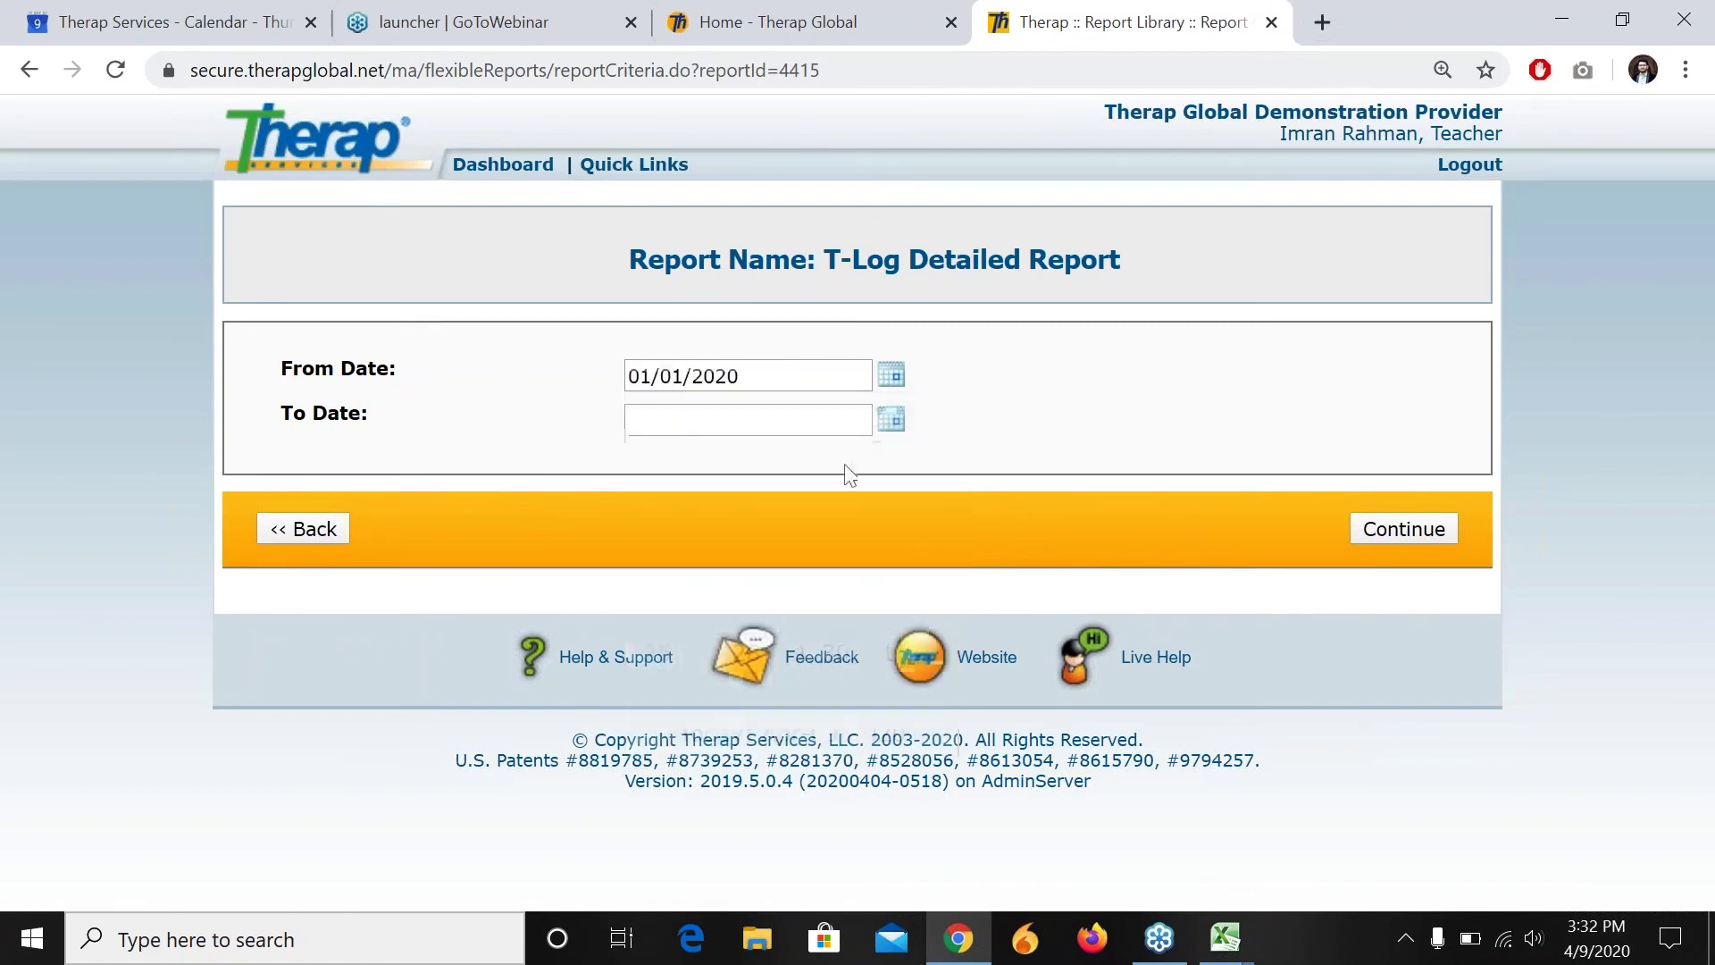
Step: Set the report's To Date to 01/31/2020 and generate the T-Log Detailed Report
left_click(898, 426)
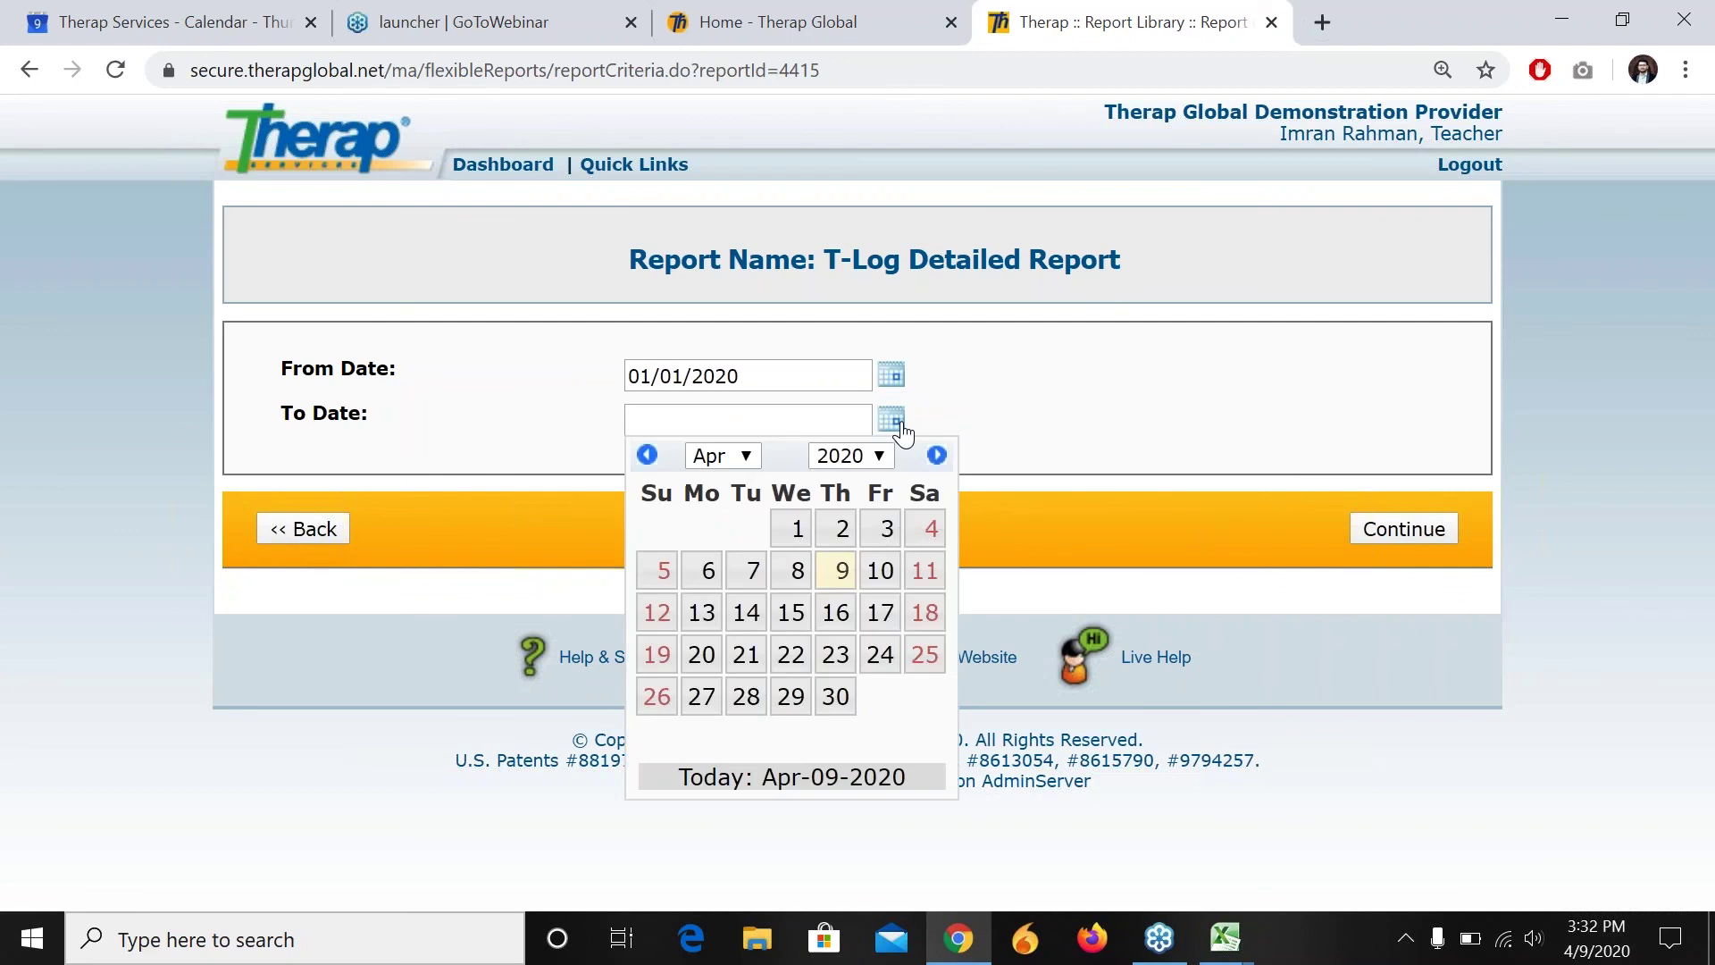
left_click(653, 457)
left_click(653, 456)
left_click(653, 456)
left_click(653, 456)
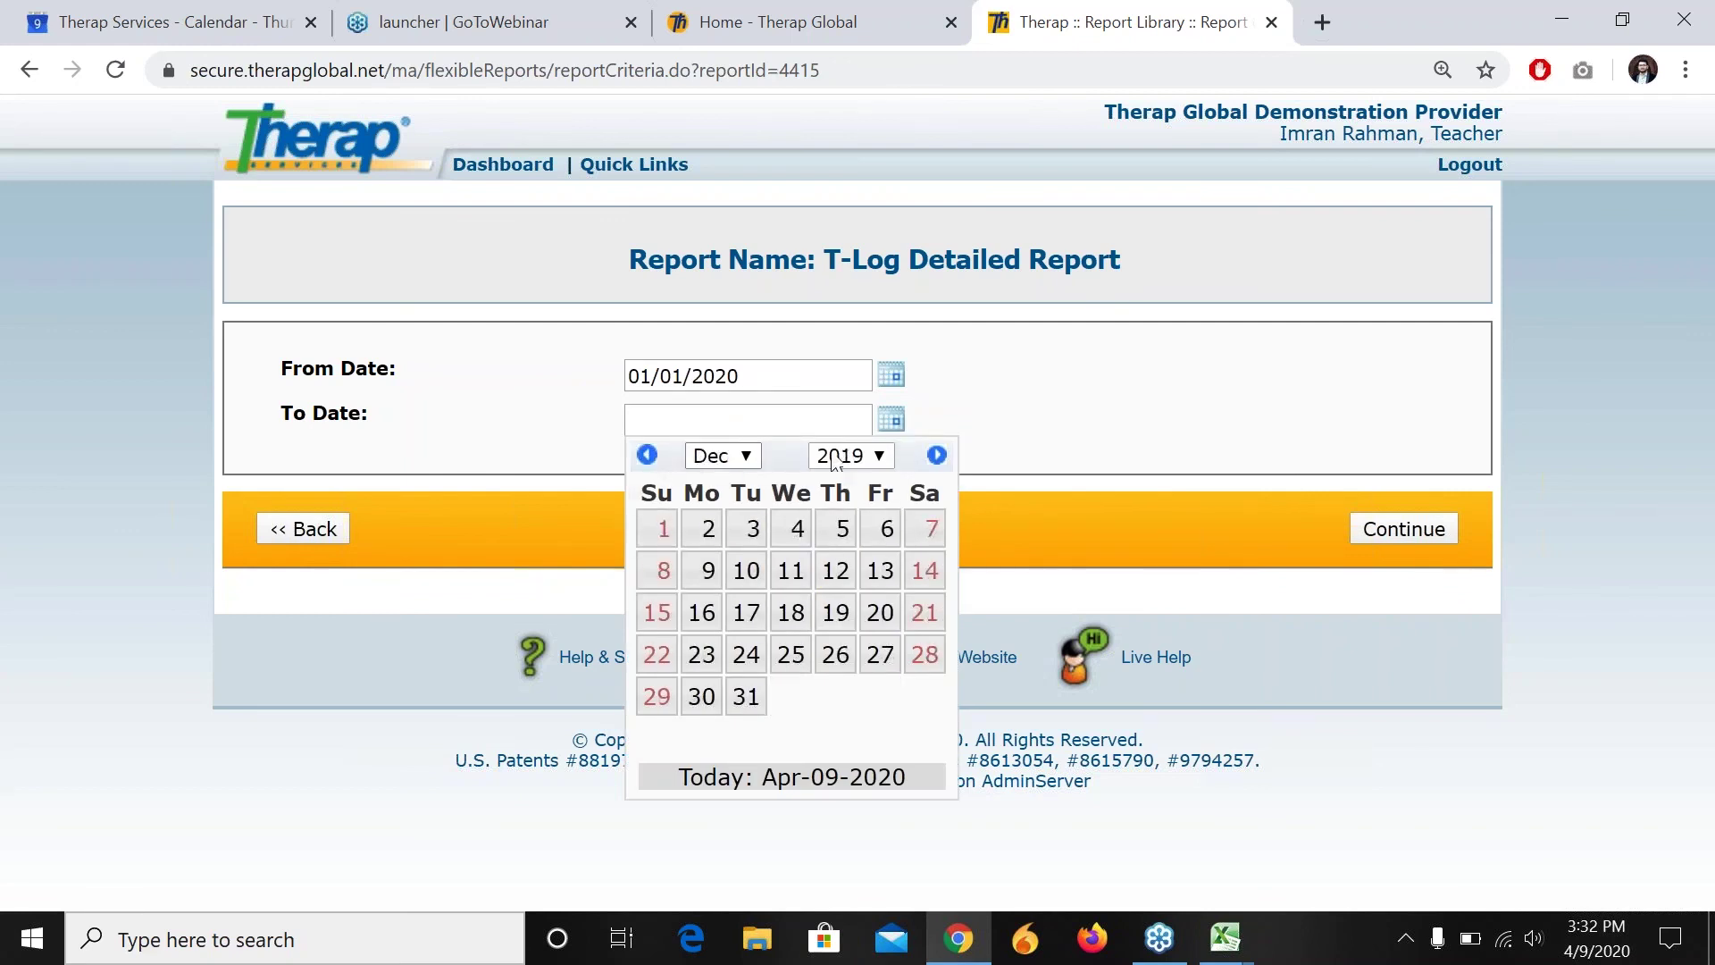
left_click(946, 455)
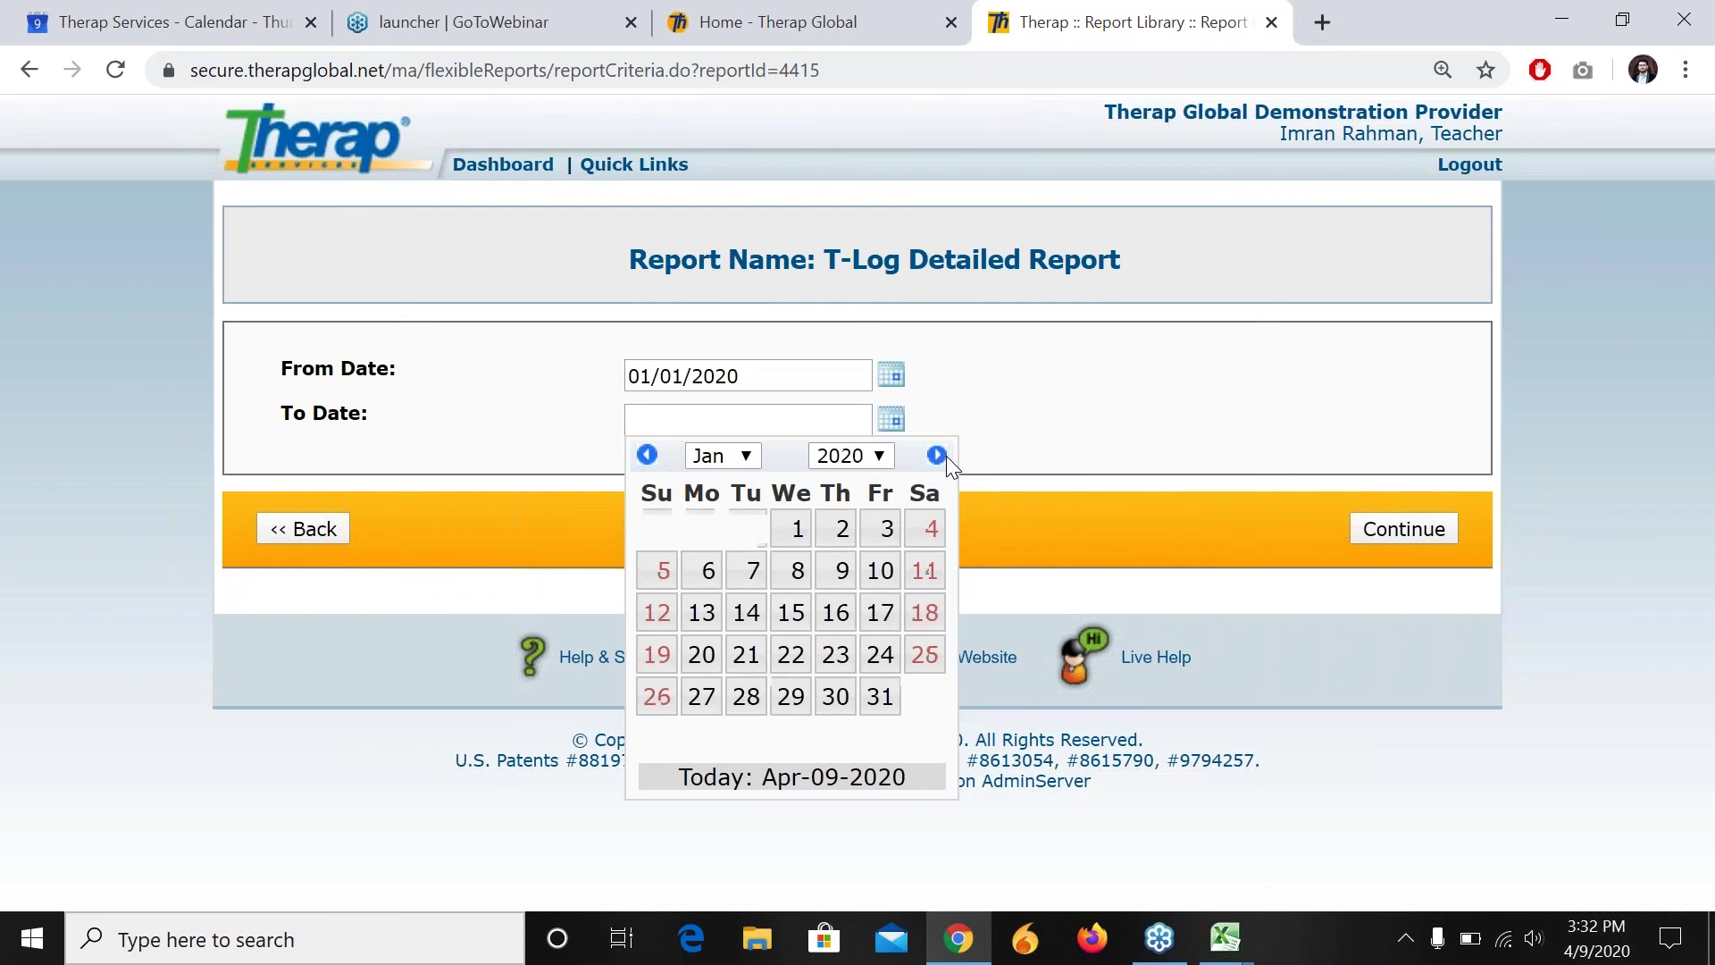
left_click(880, 695)
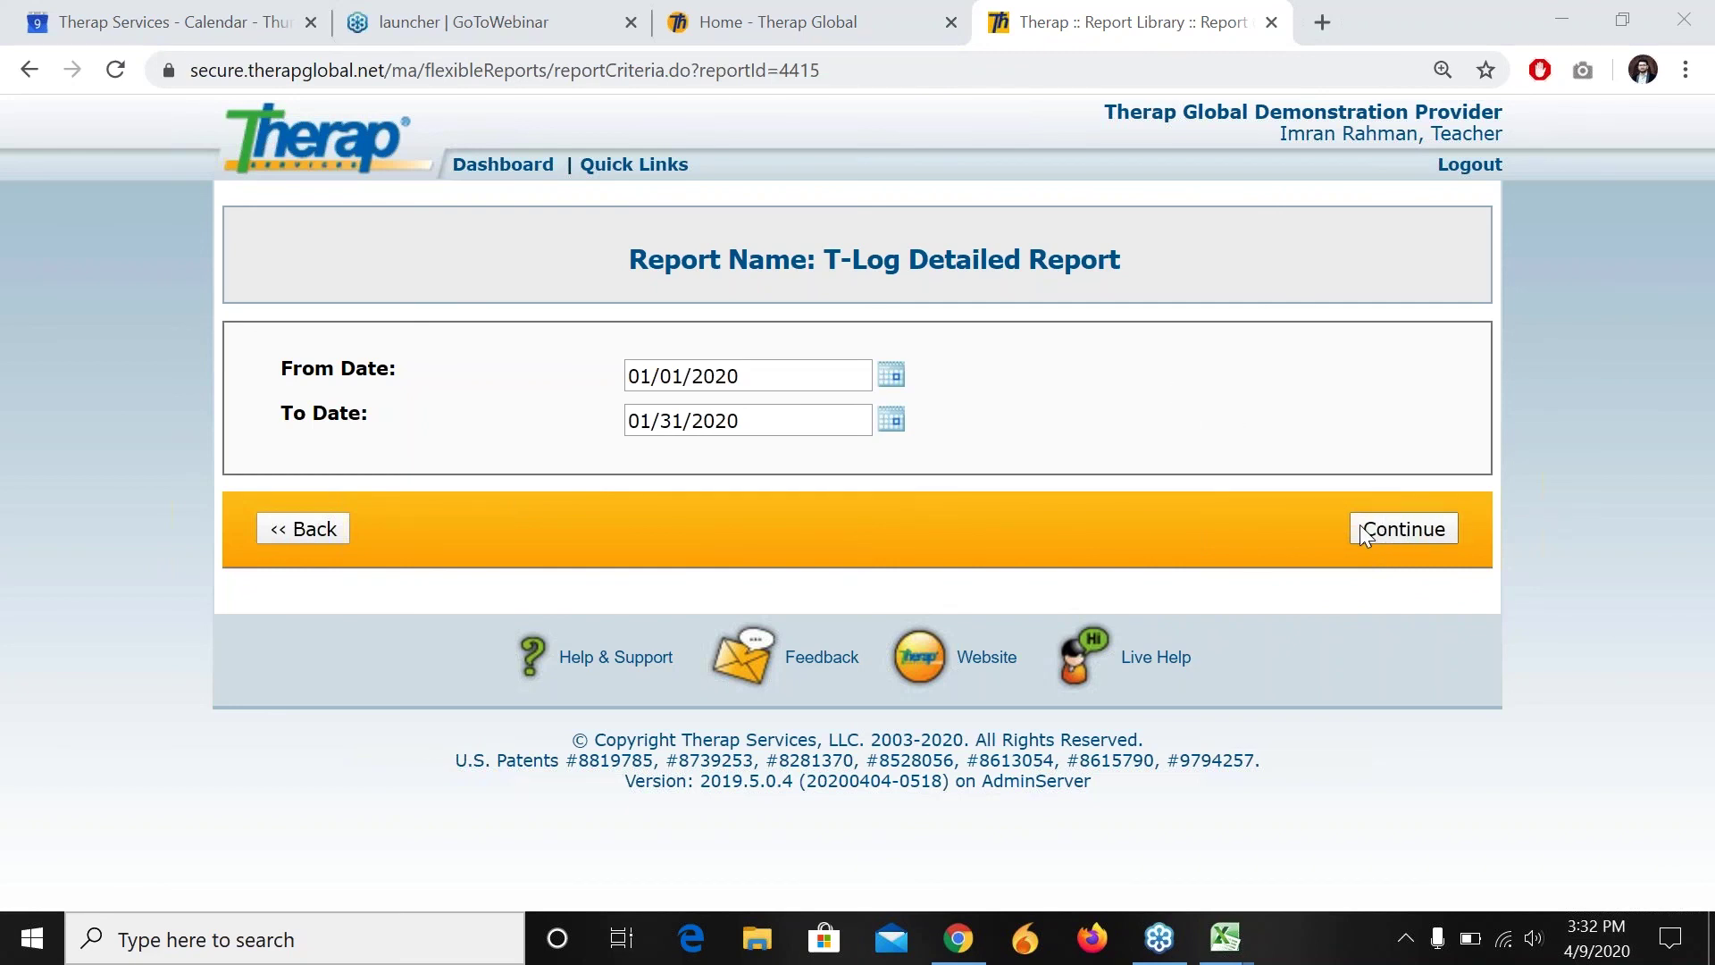
left_click(1387, 532)
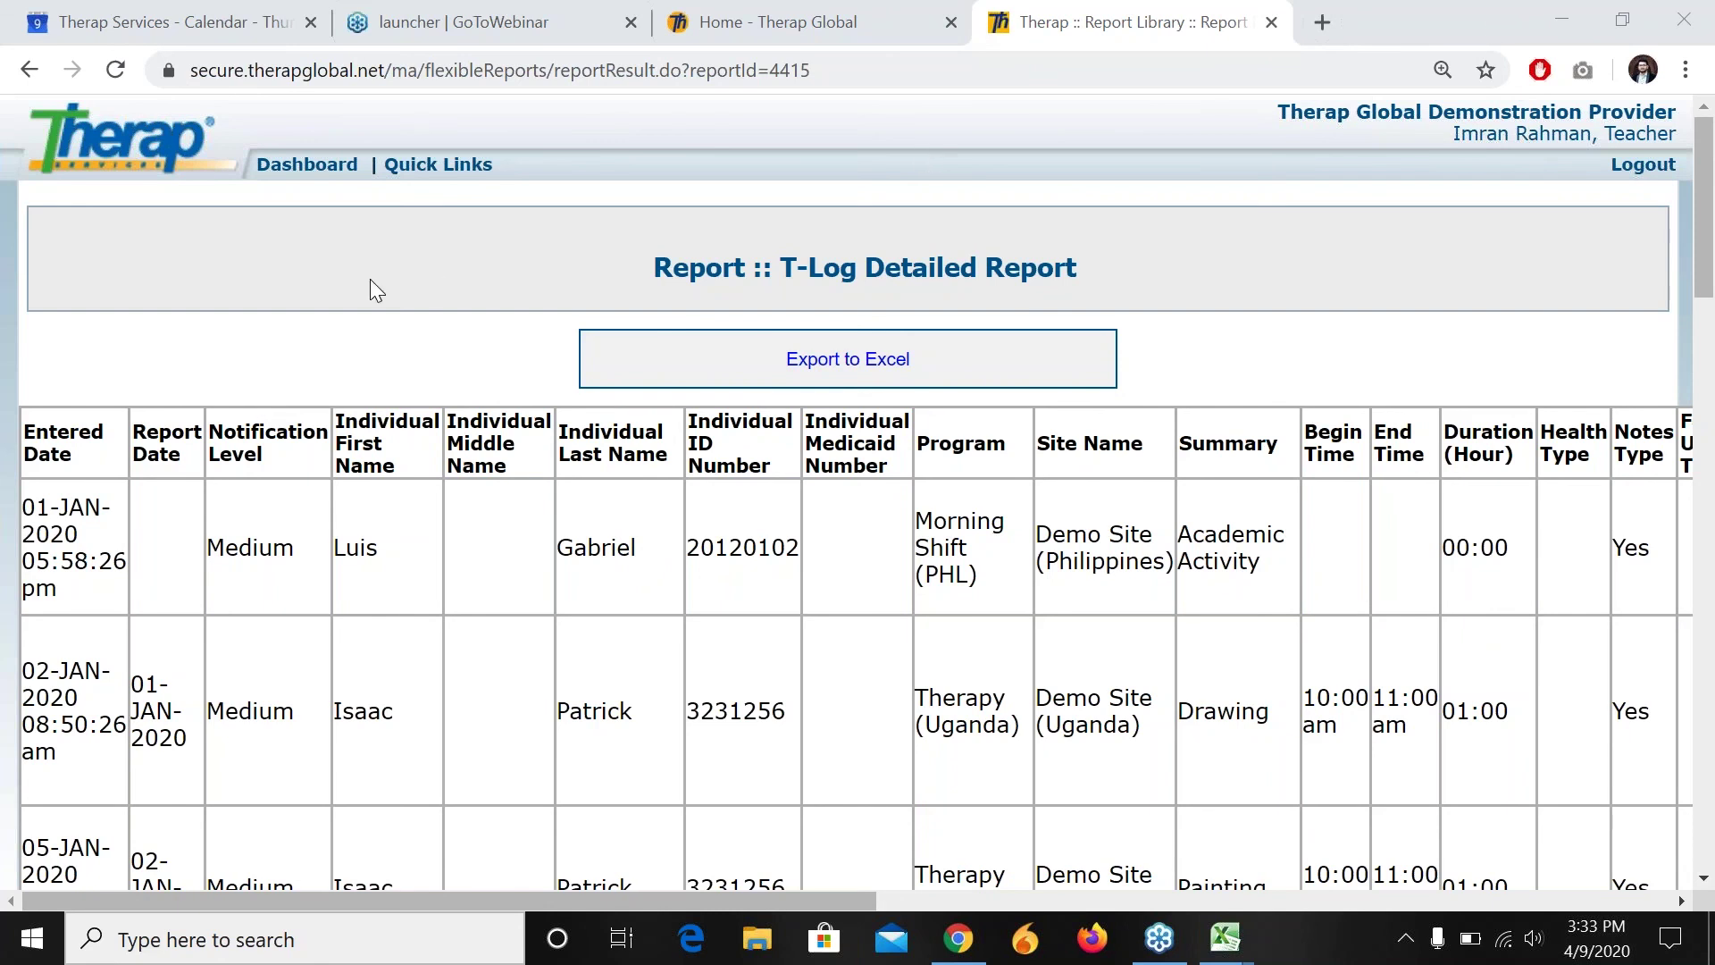
Step: Look through the generated T-Log Detailed Report records from the first entry to the last
left_click(387, 340)
scroll(387, 339, "down", 1)
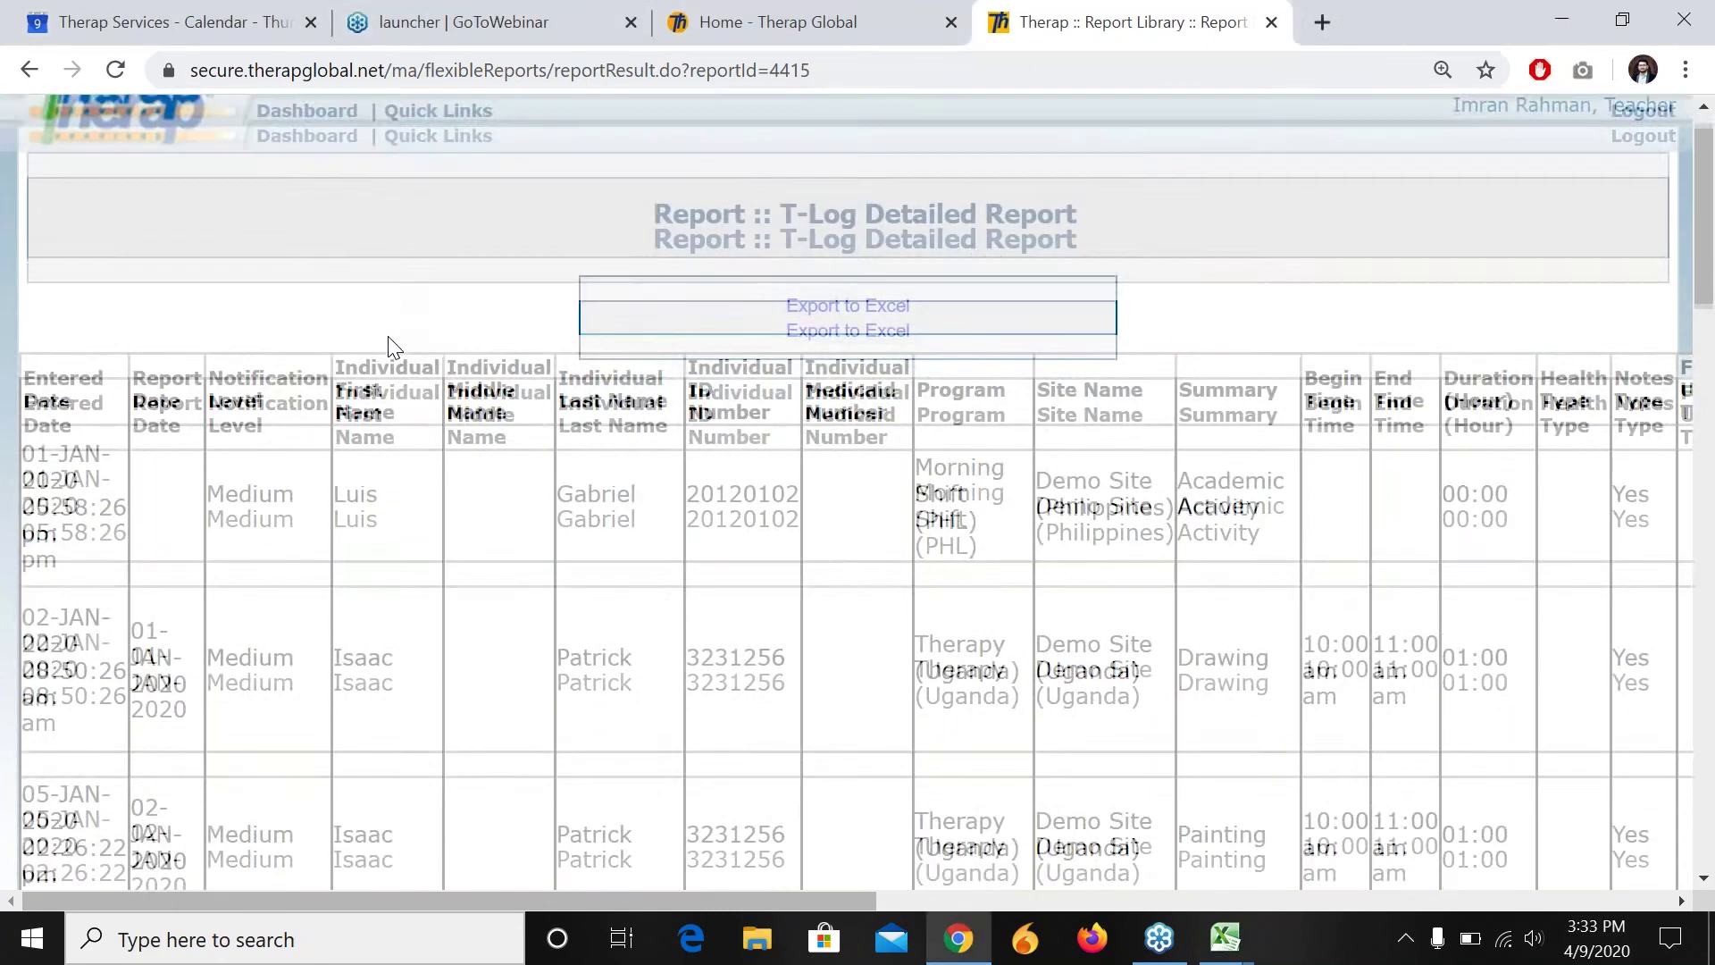
scroll(857, 491, "down", 15)
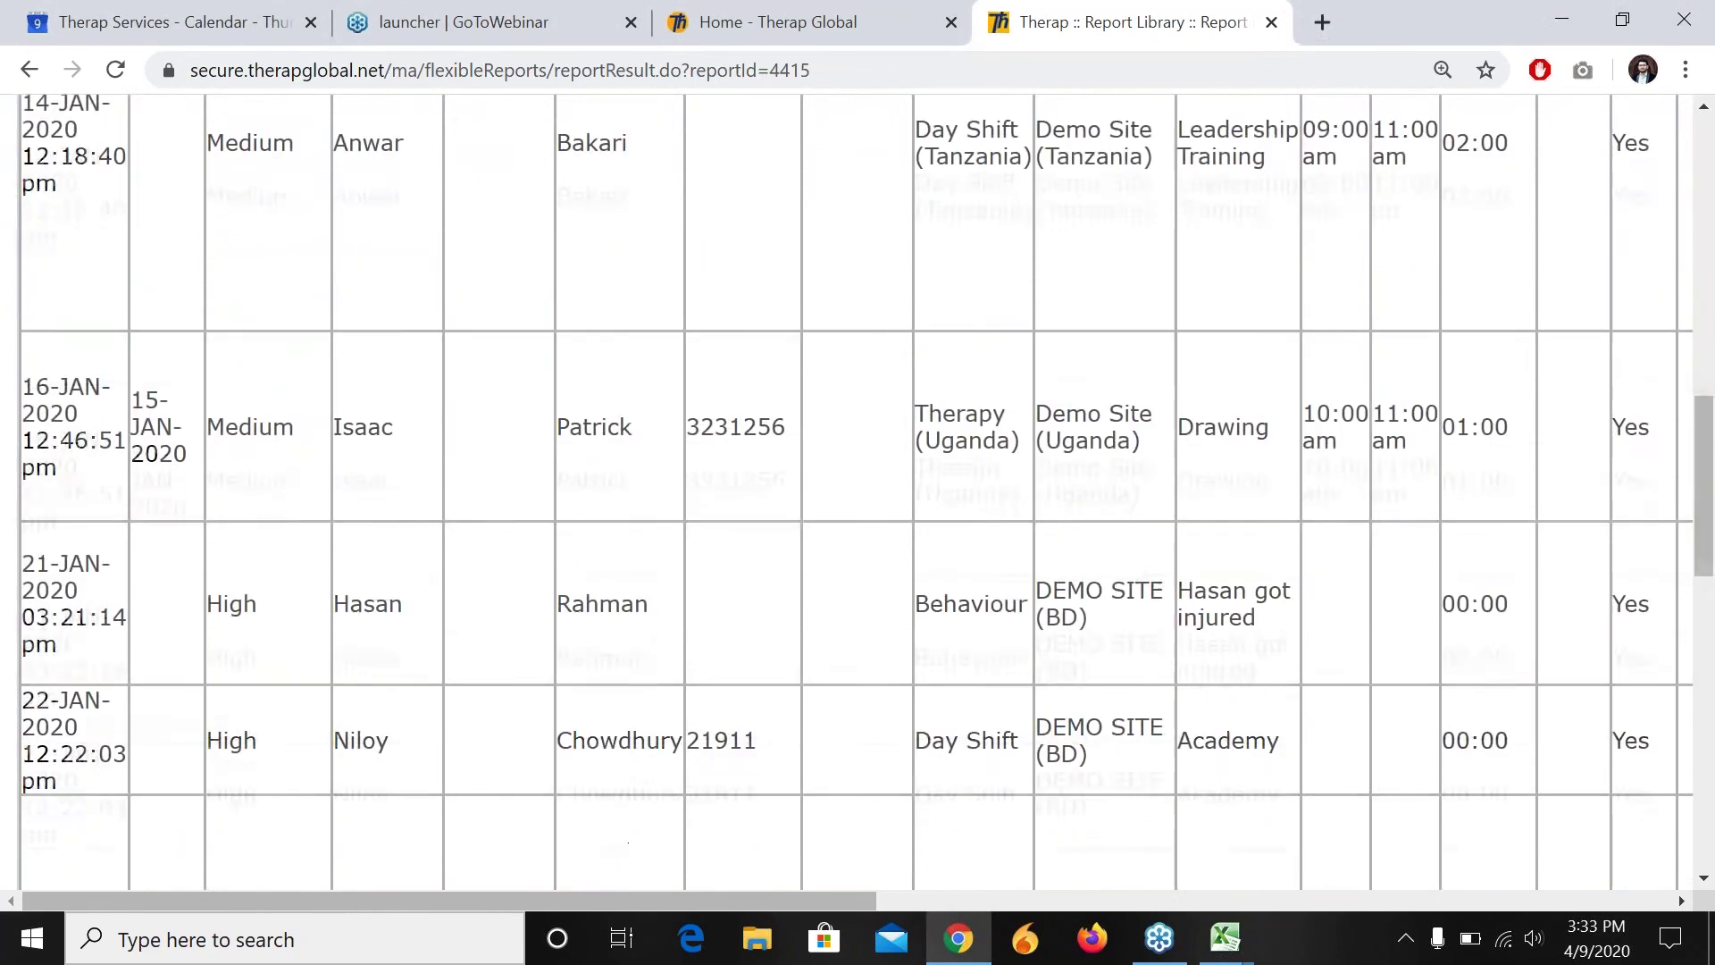
scroll(858, 491, "down", 10)
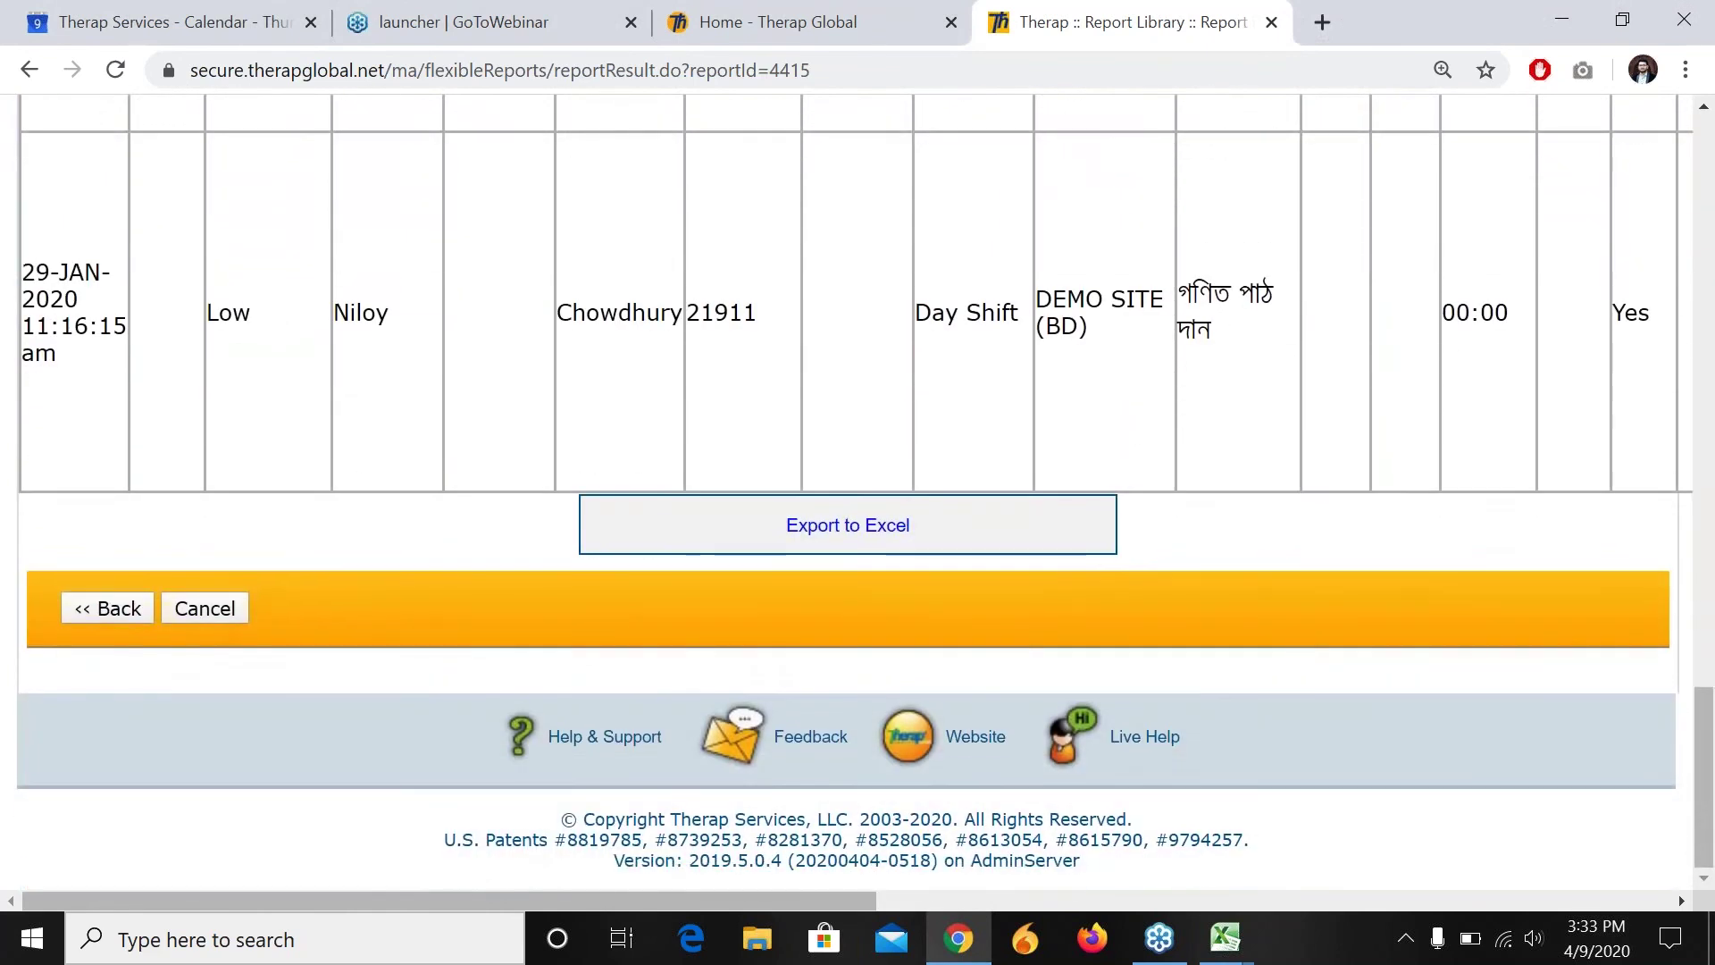
scroll(858, 492, "up", 4)
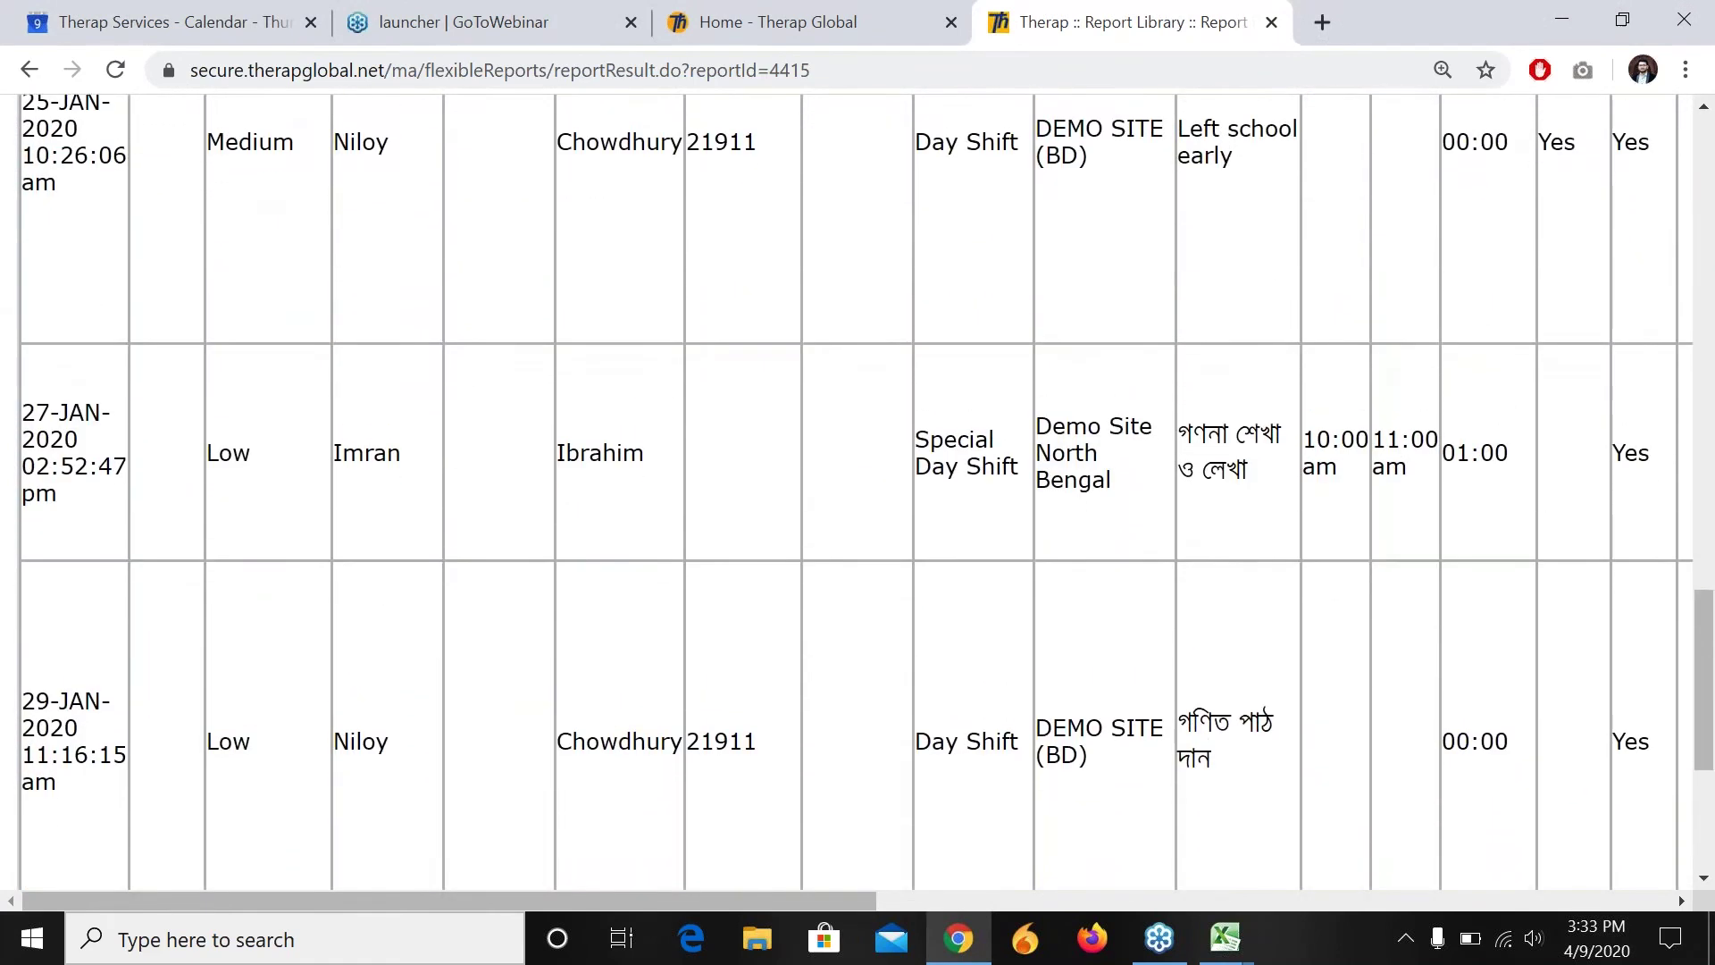
scroll(858, 491, "down", 5)
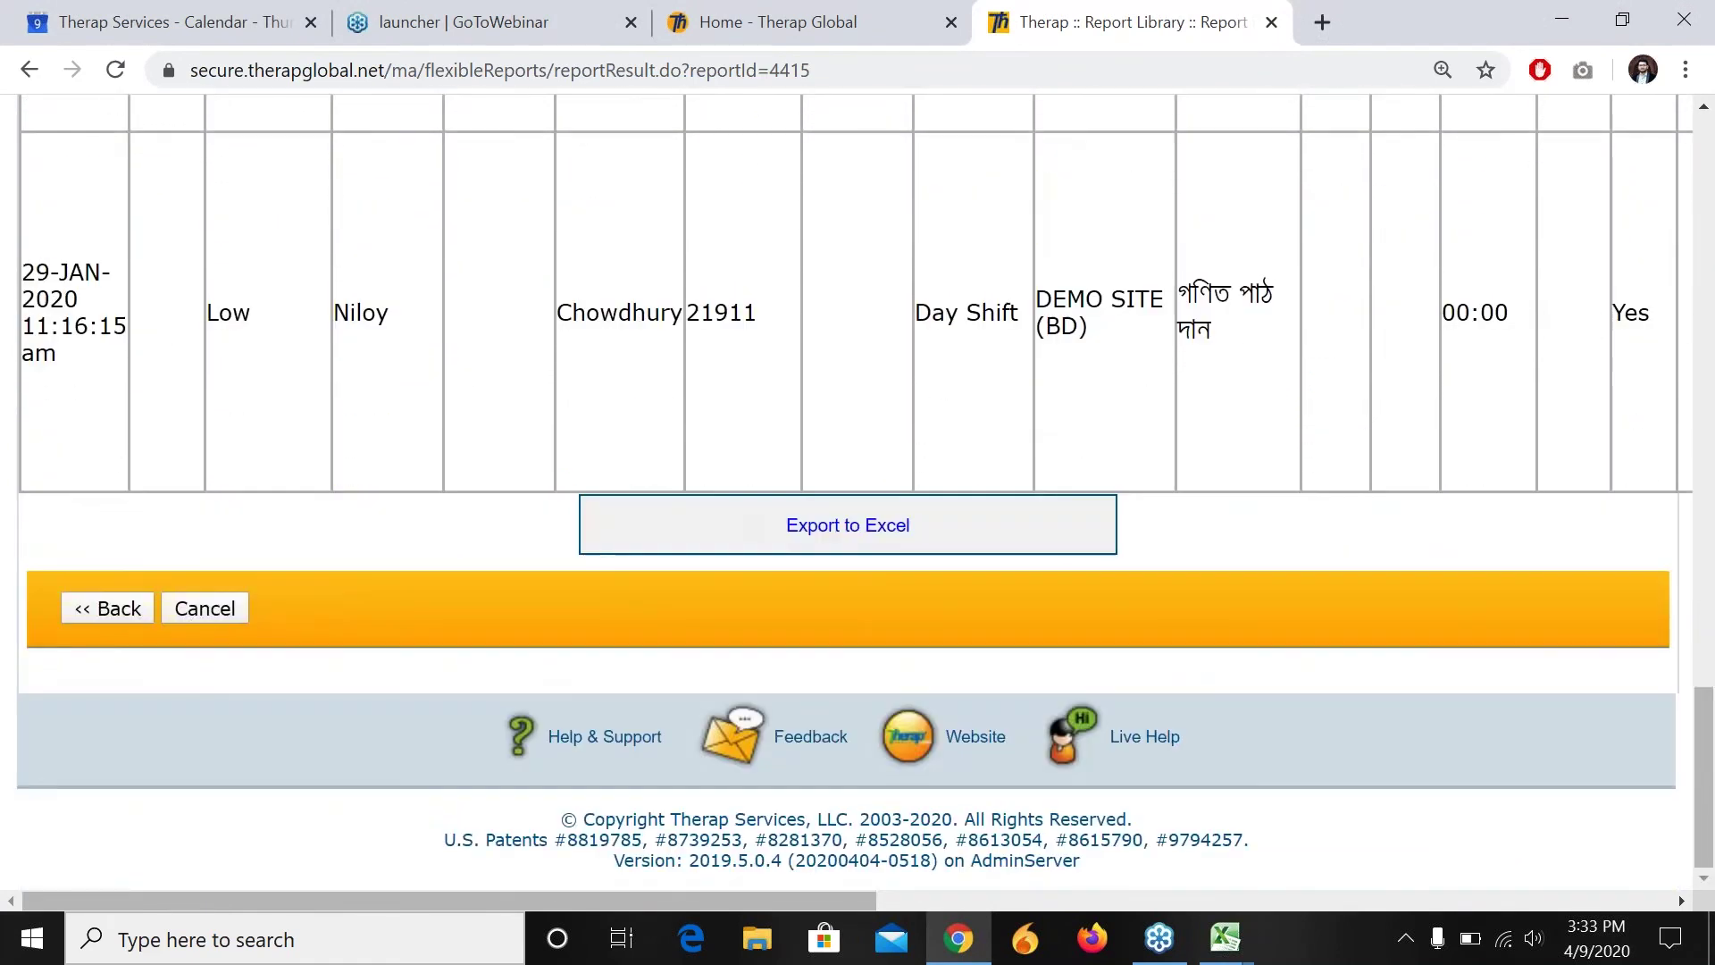
Step: Start exporting the T-Log Detailed Report to Excel, cancel the save, and return to the start of the report
left_click(853, 535)
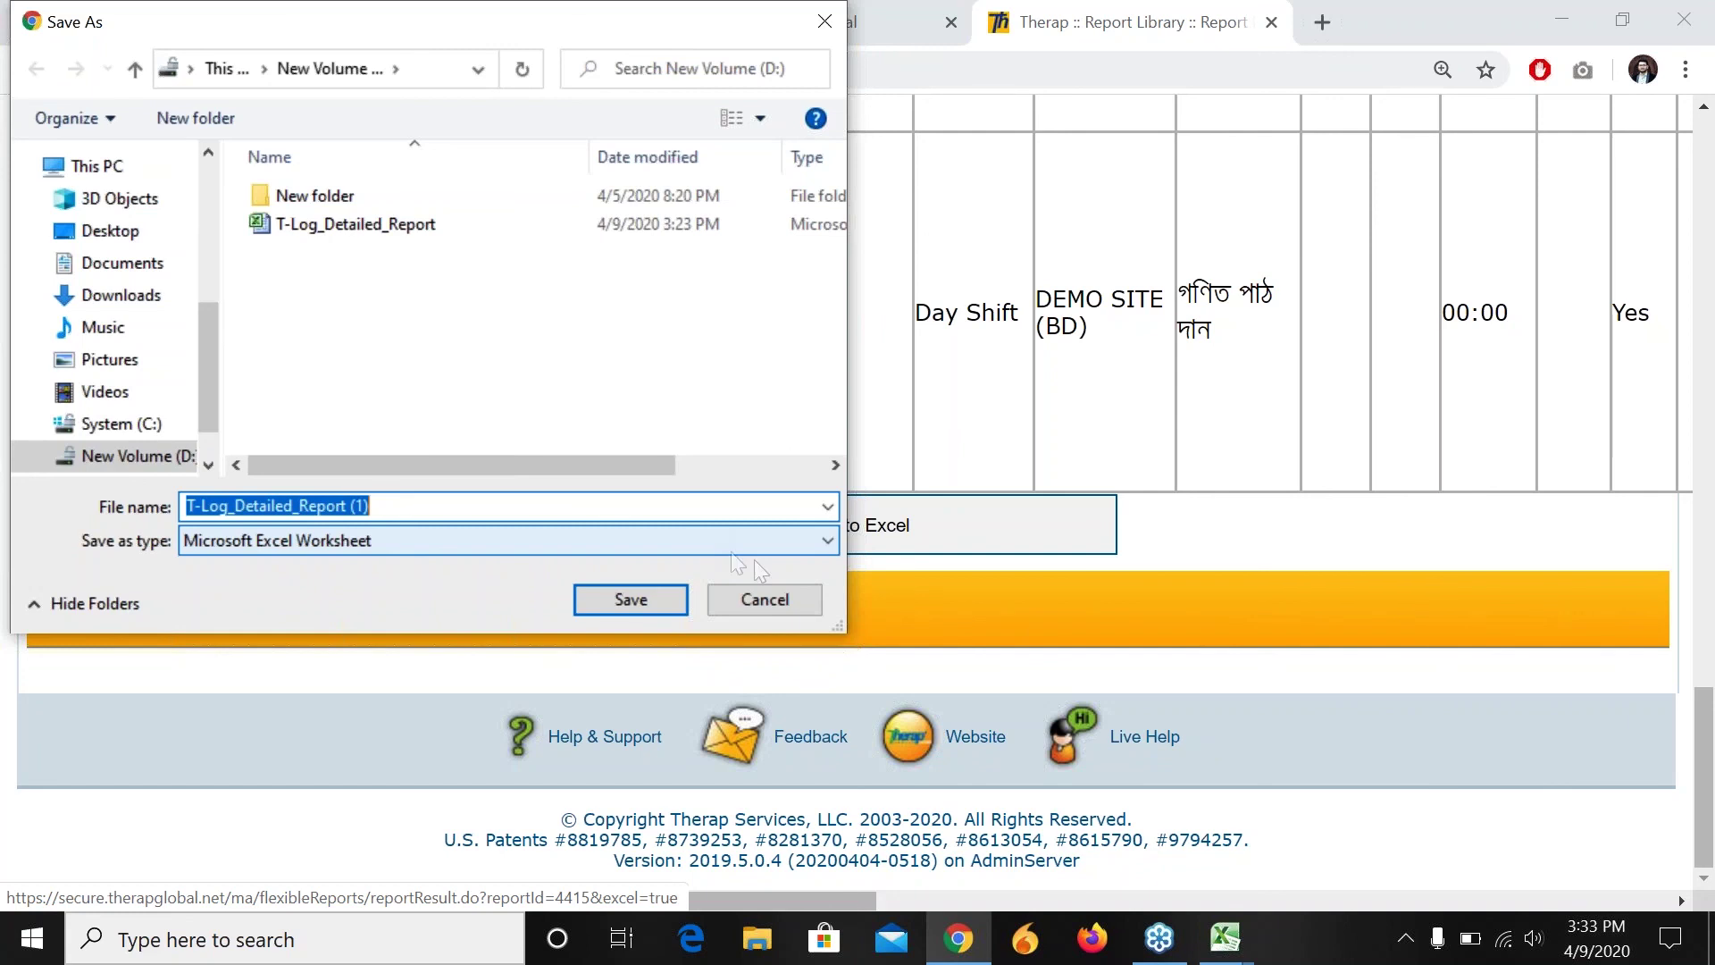
left_click(786, 608)
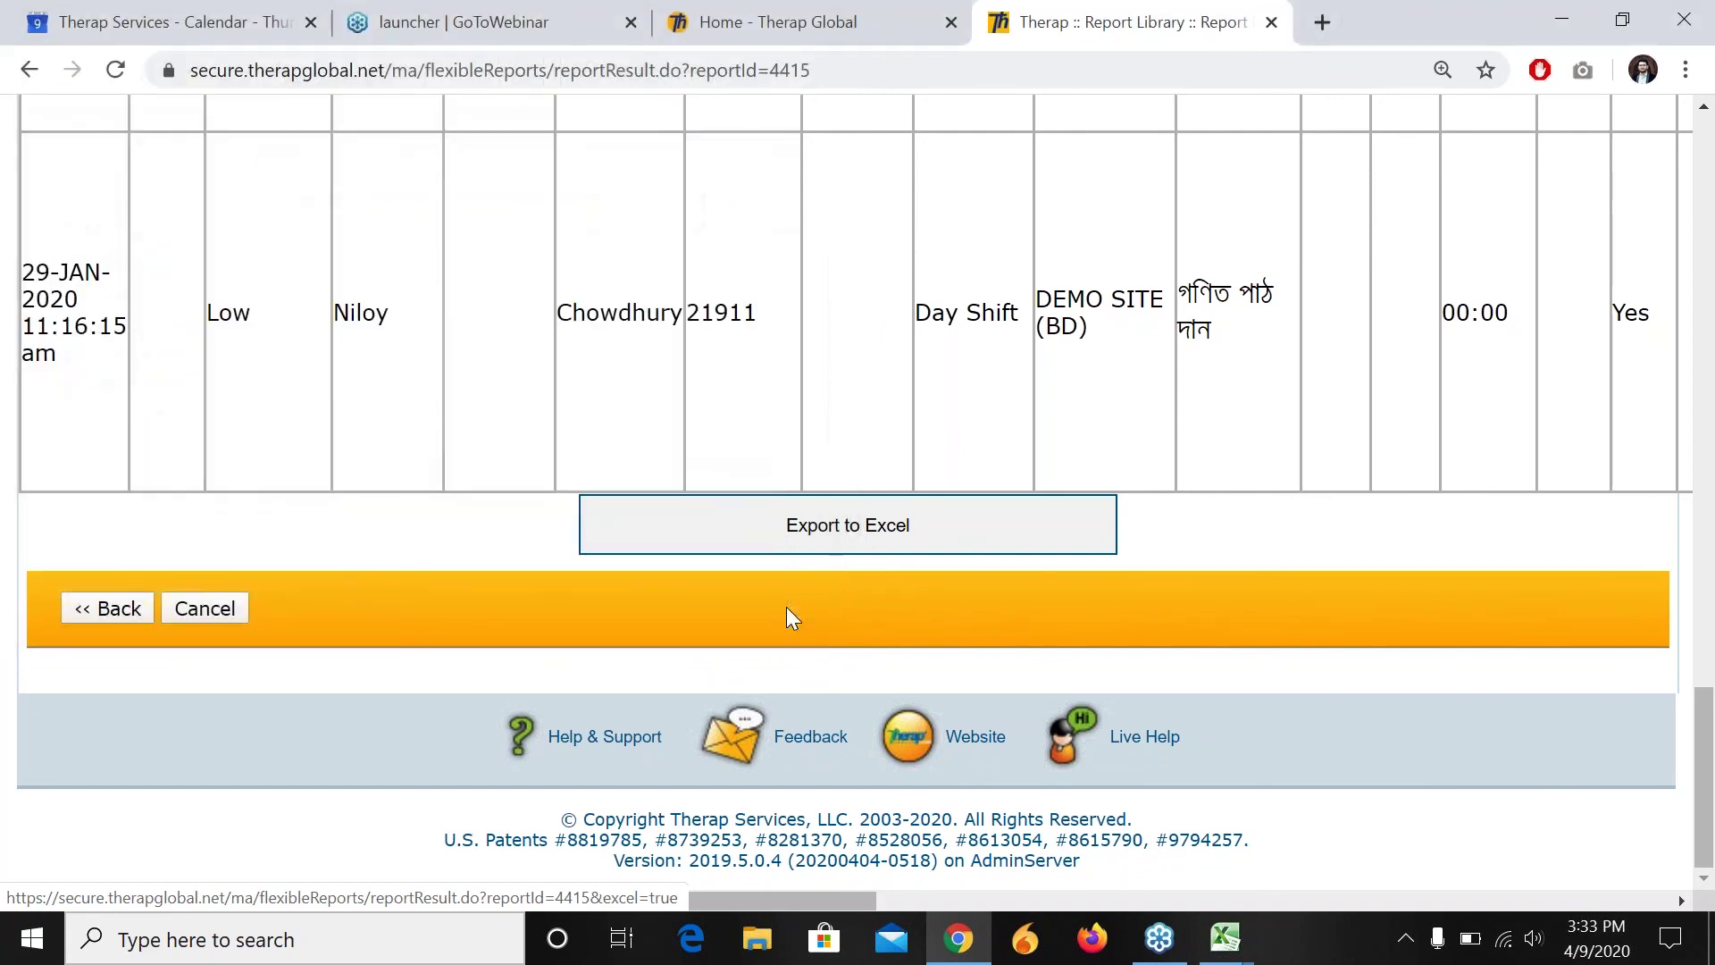
scroll(913, 352, "up", 20)
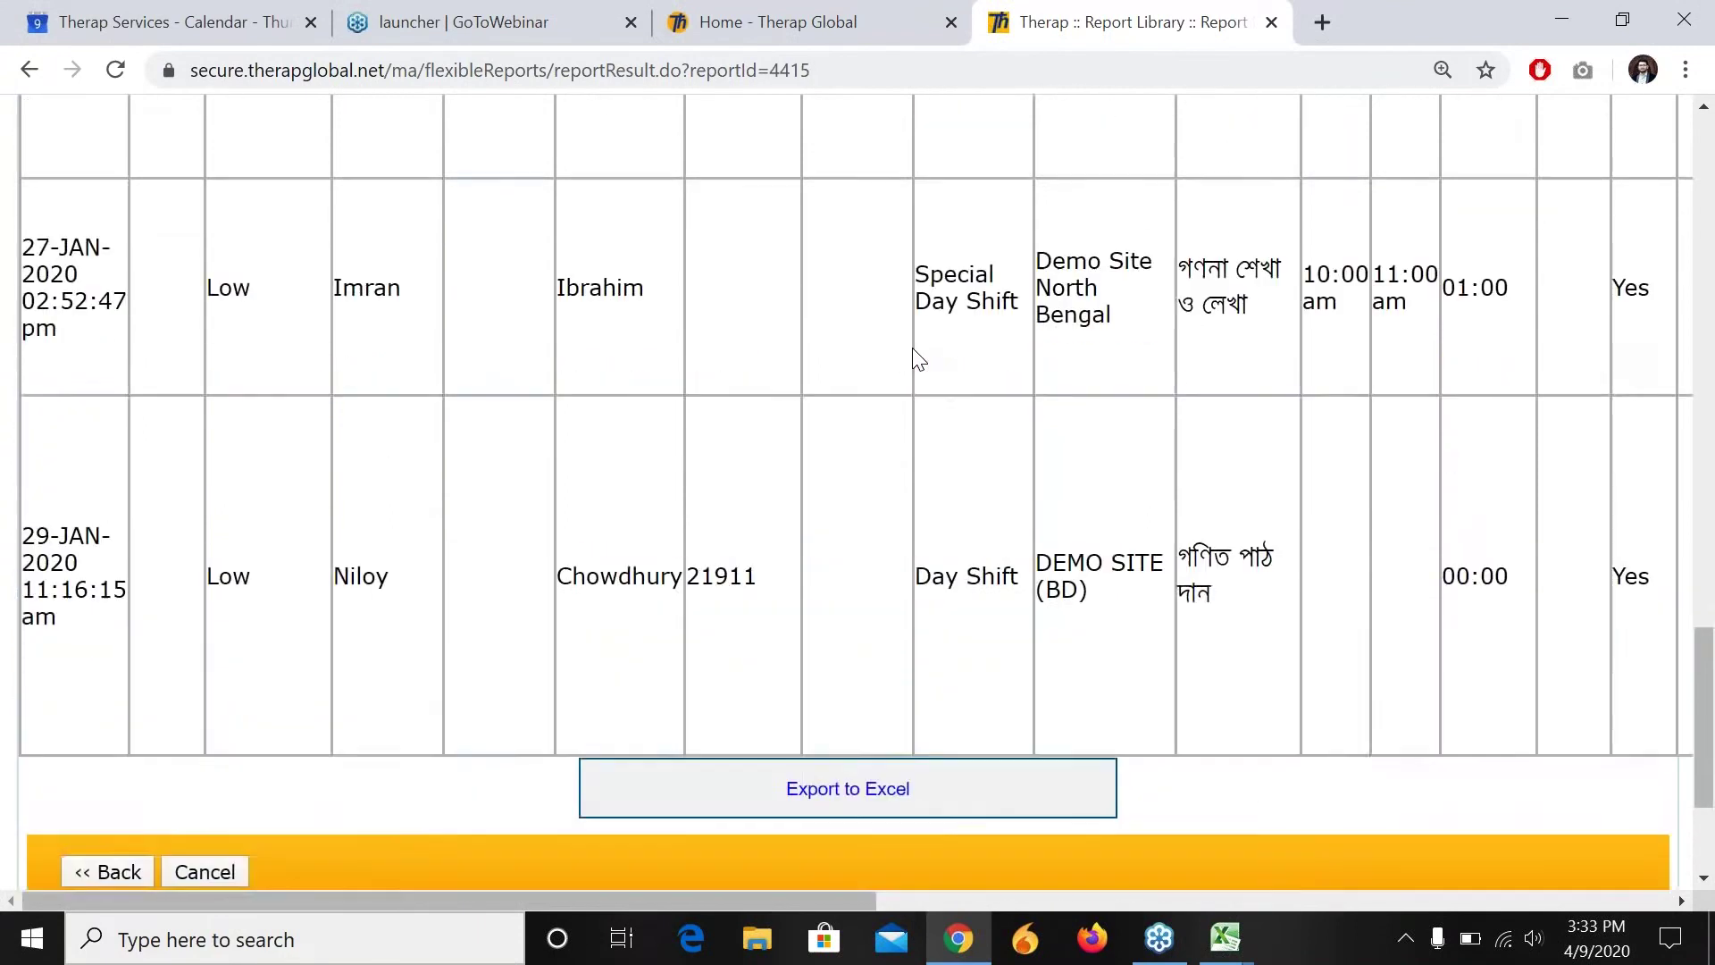
scroll(913, 347, "up", 5)
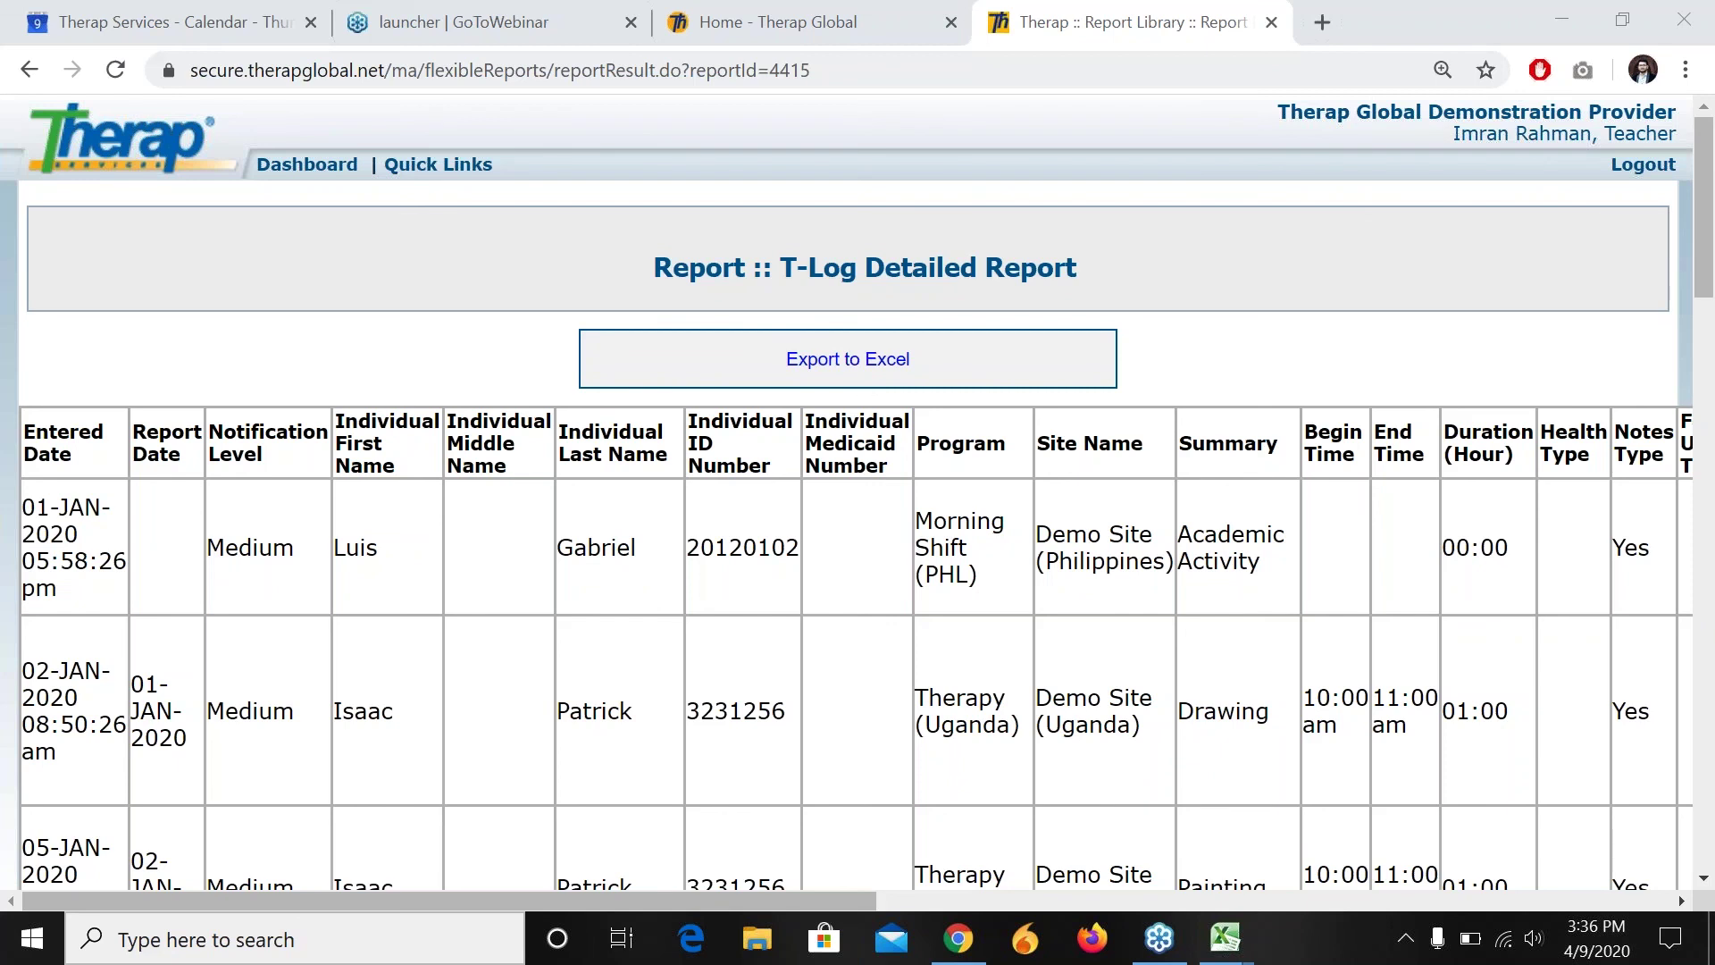
Step: Return to the Dashboard, show the Individual modules and the Report Library under Agency Reports, and go back to the Dashboard
left_click(317, 165)
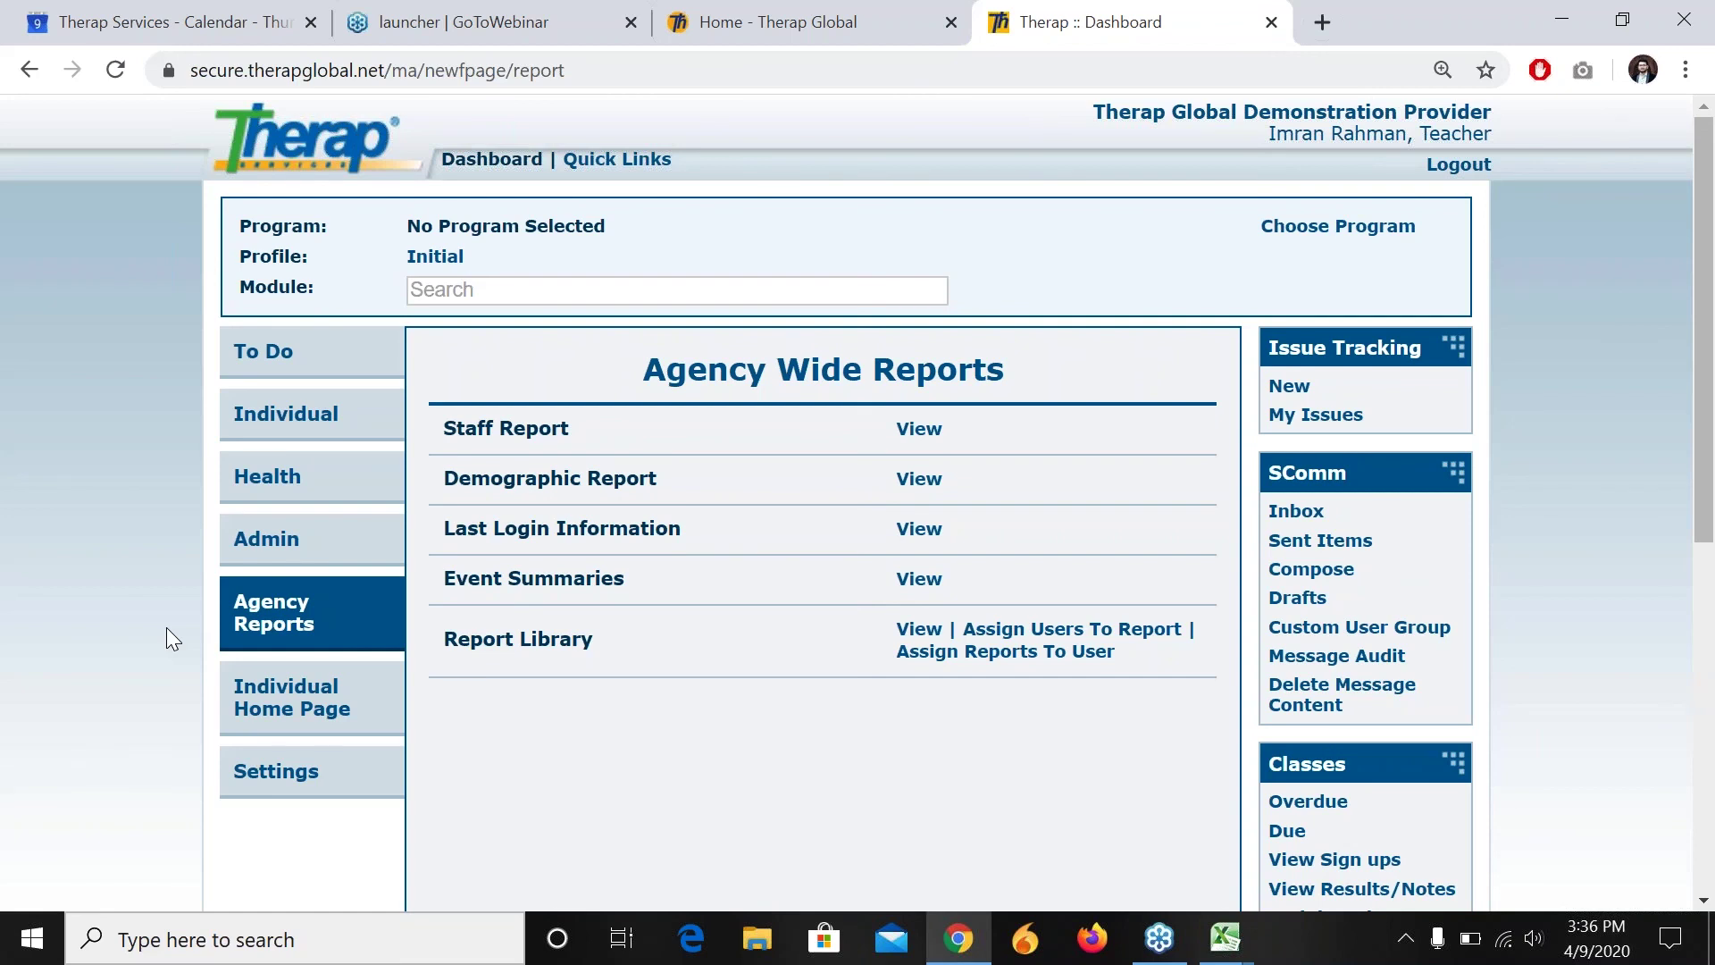
left_click(323, 424)
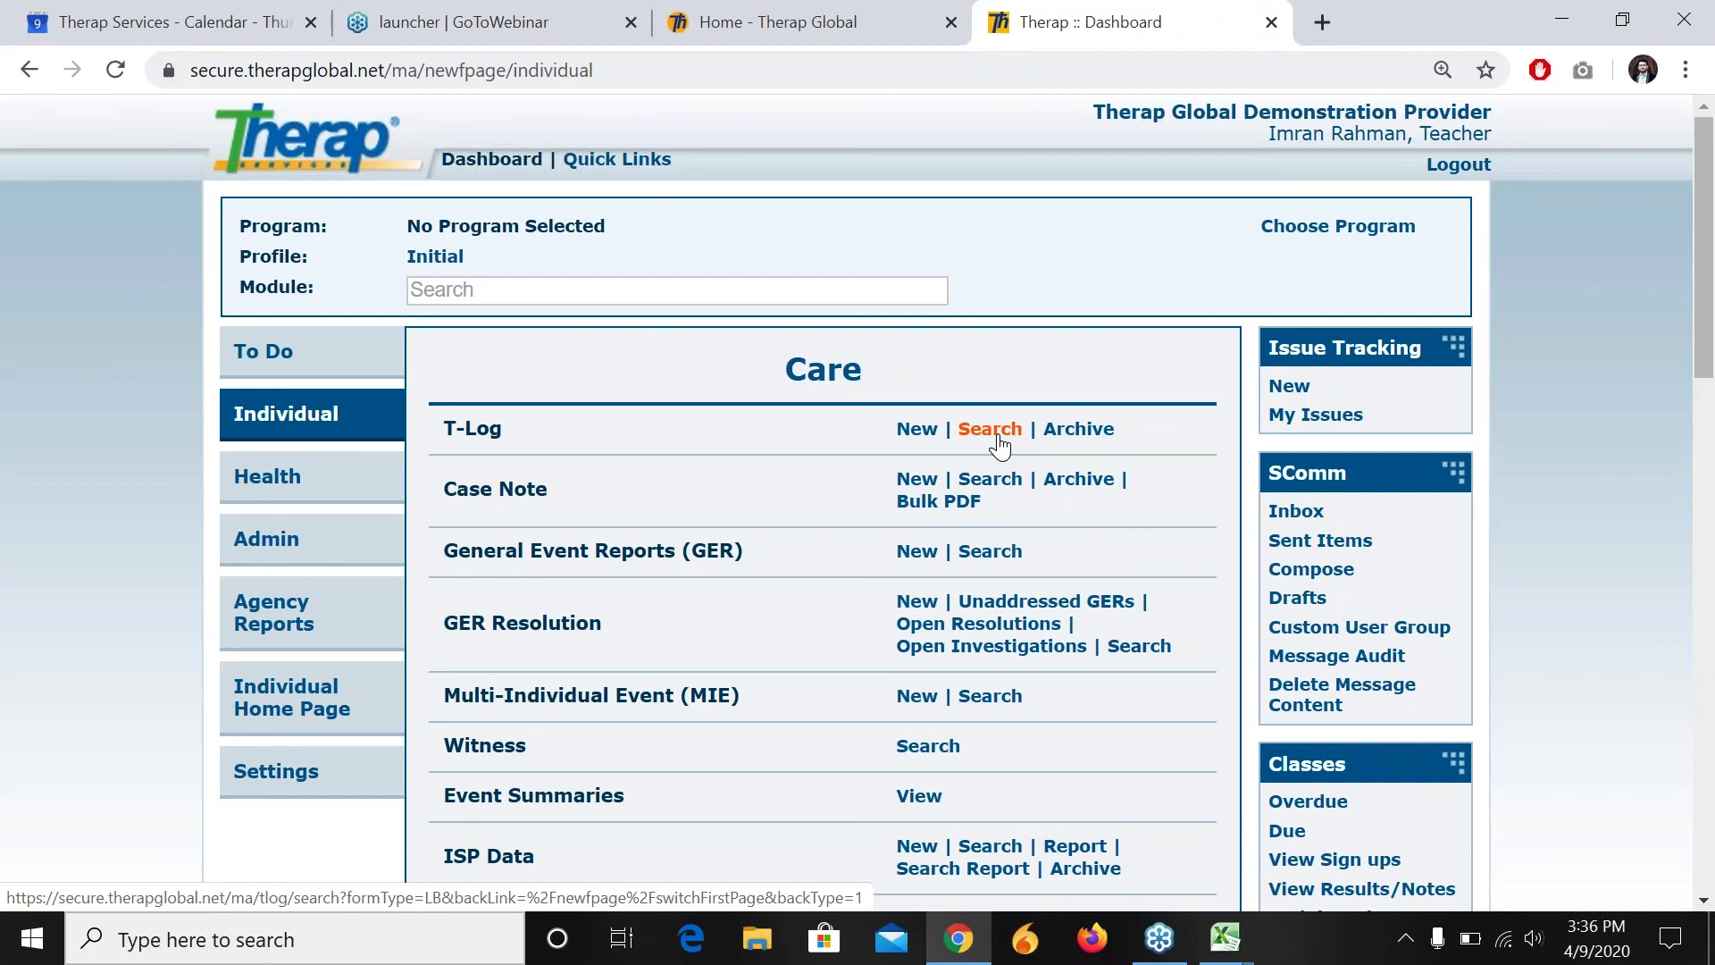
left_click(279, 640)
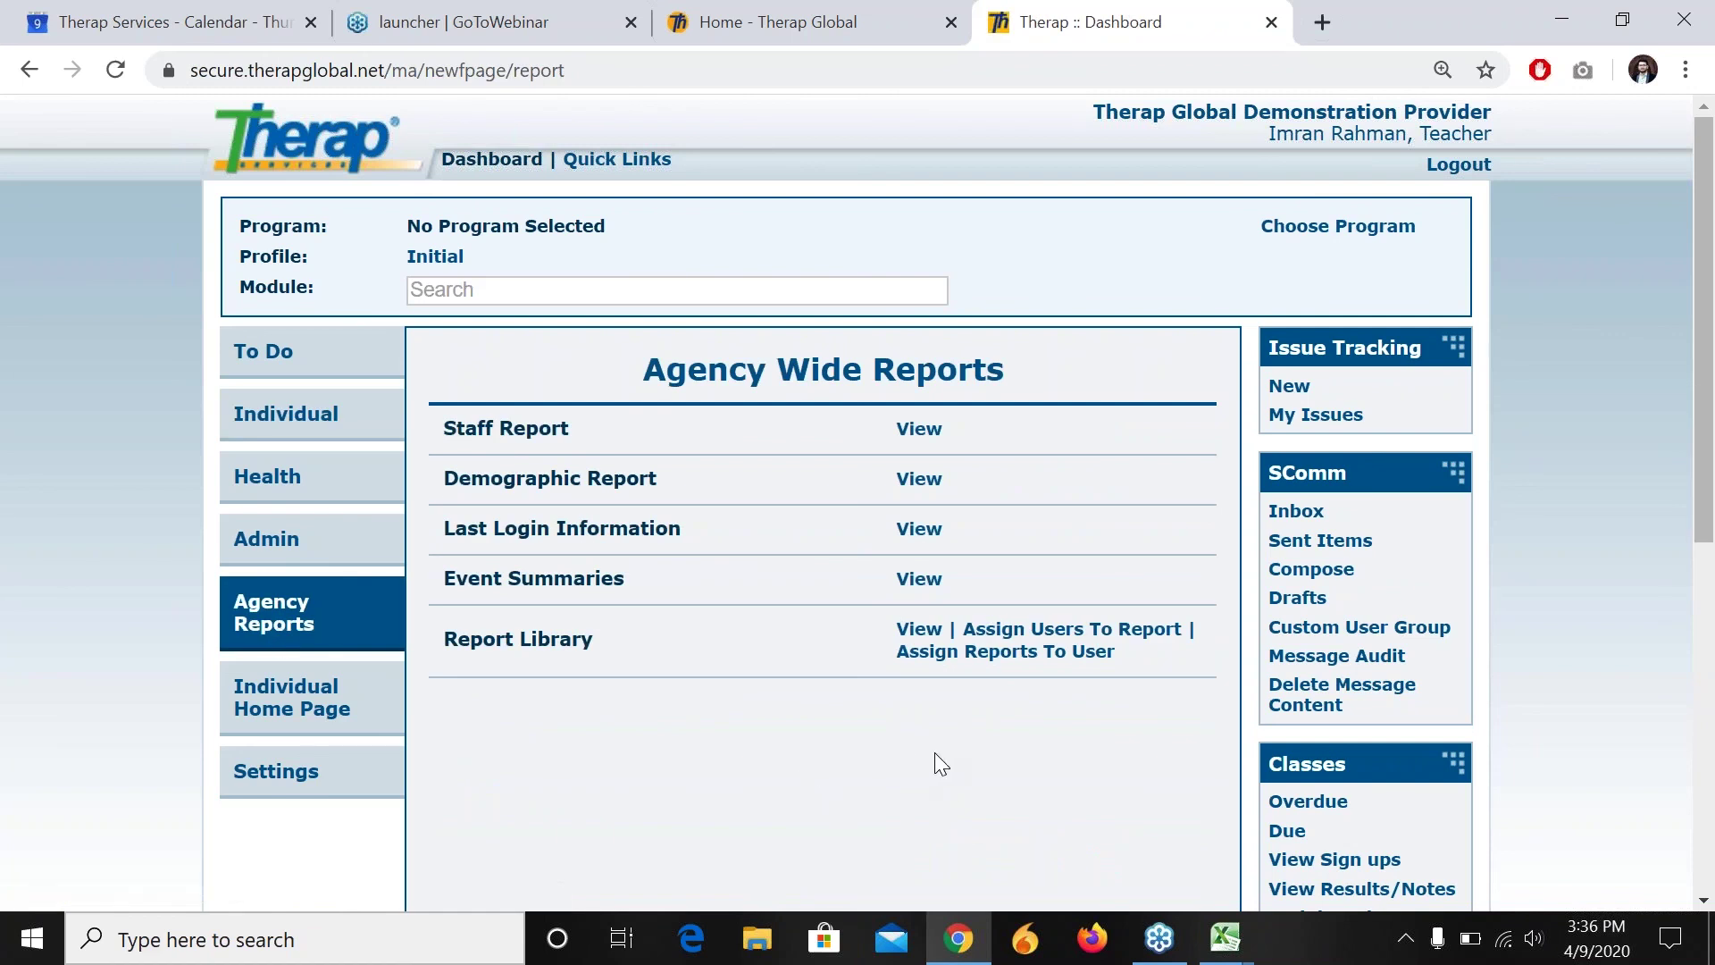
left_click(929, 631)
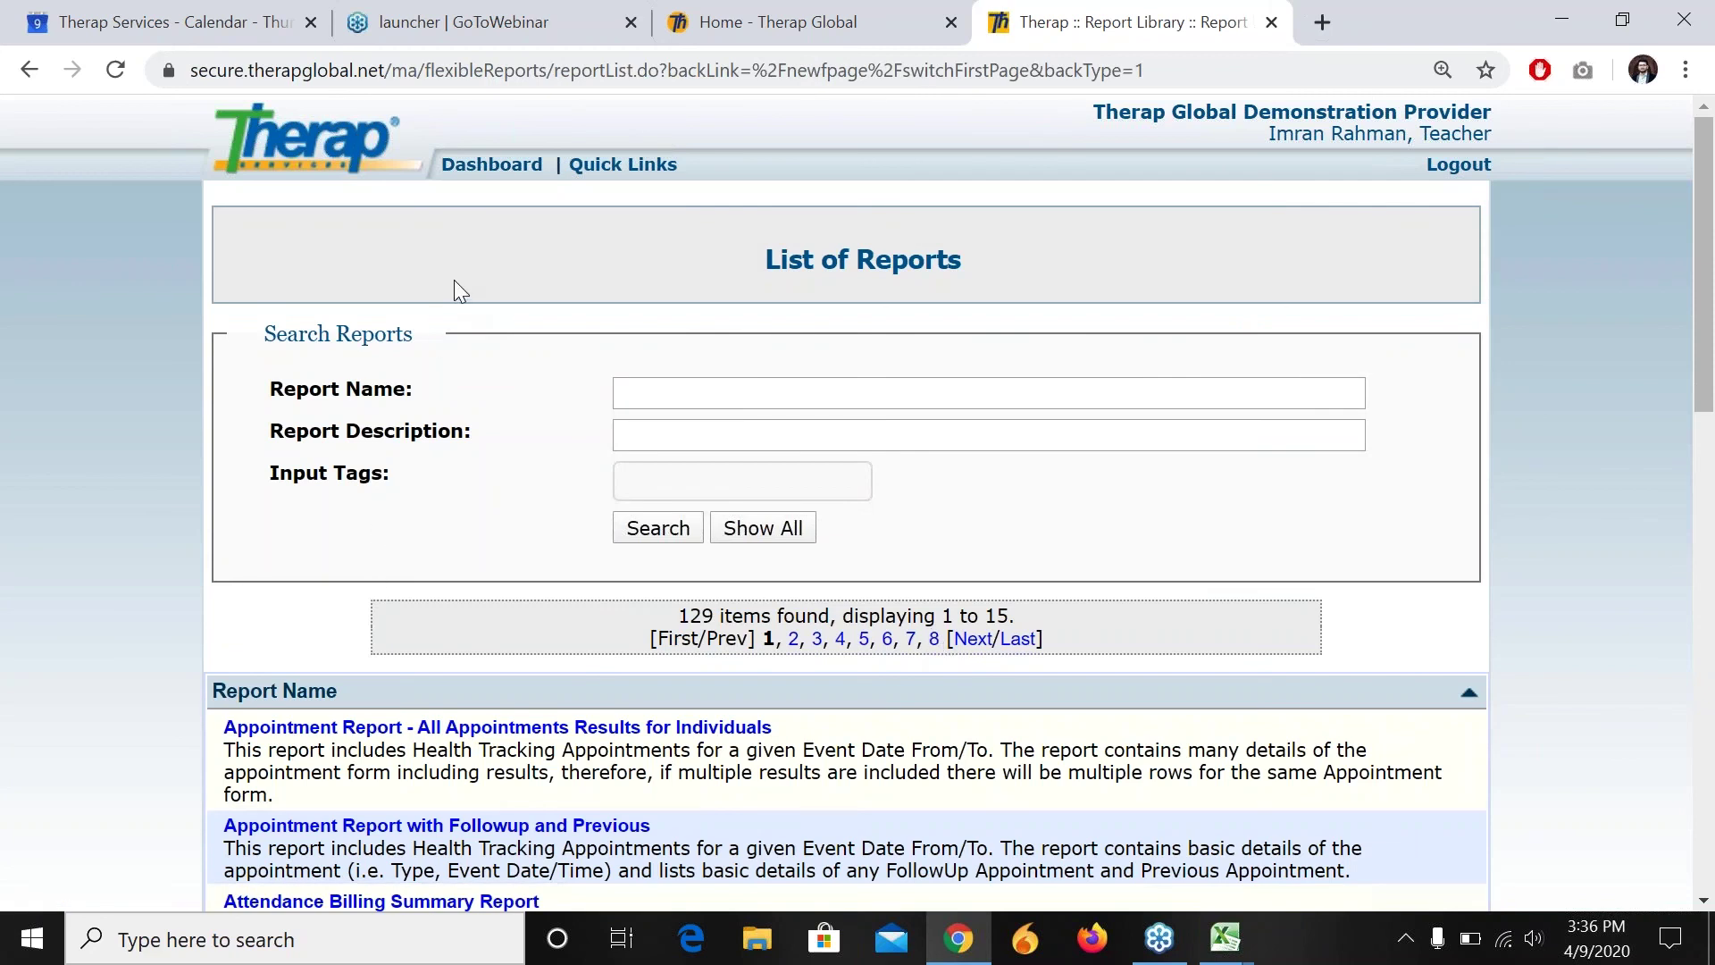
left_click(498, 174)
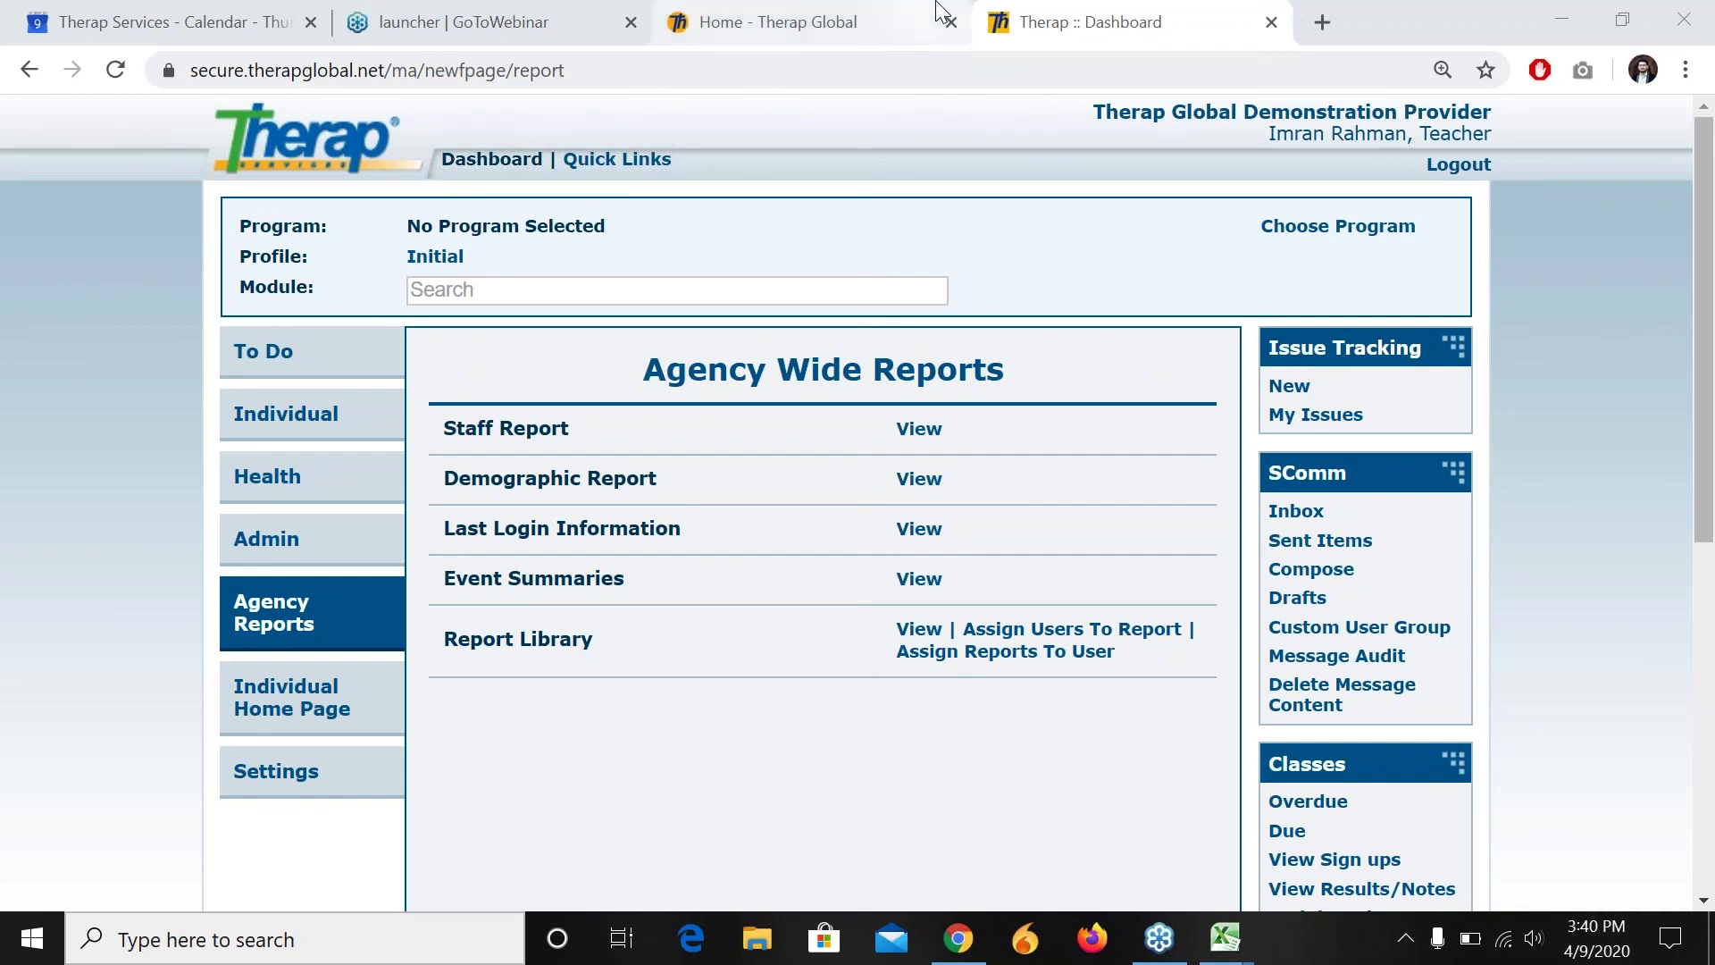
Step: Switch to the Therap Global website and look over its home page
left_click(851, 12)
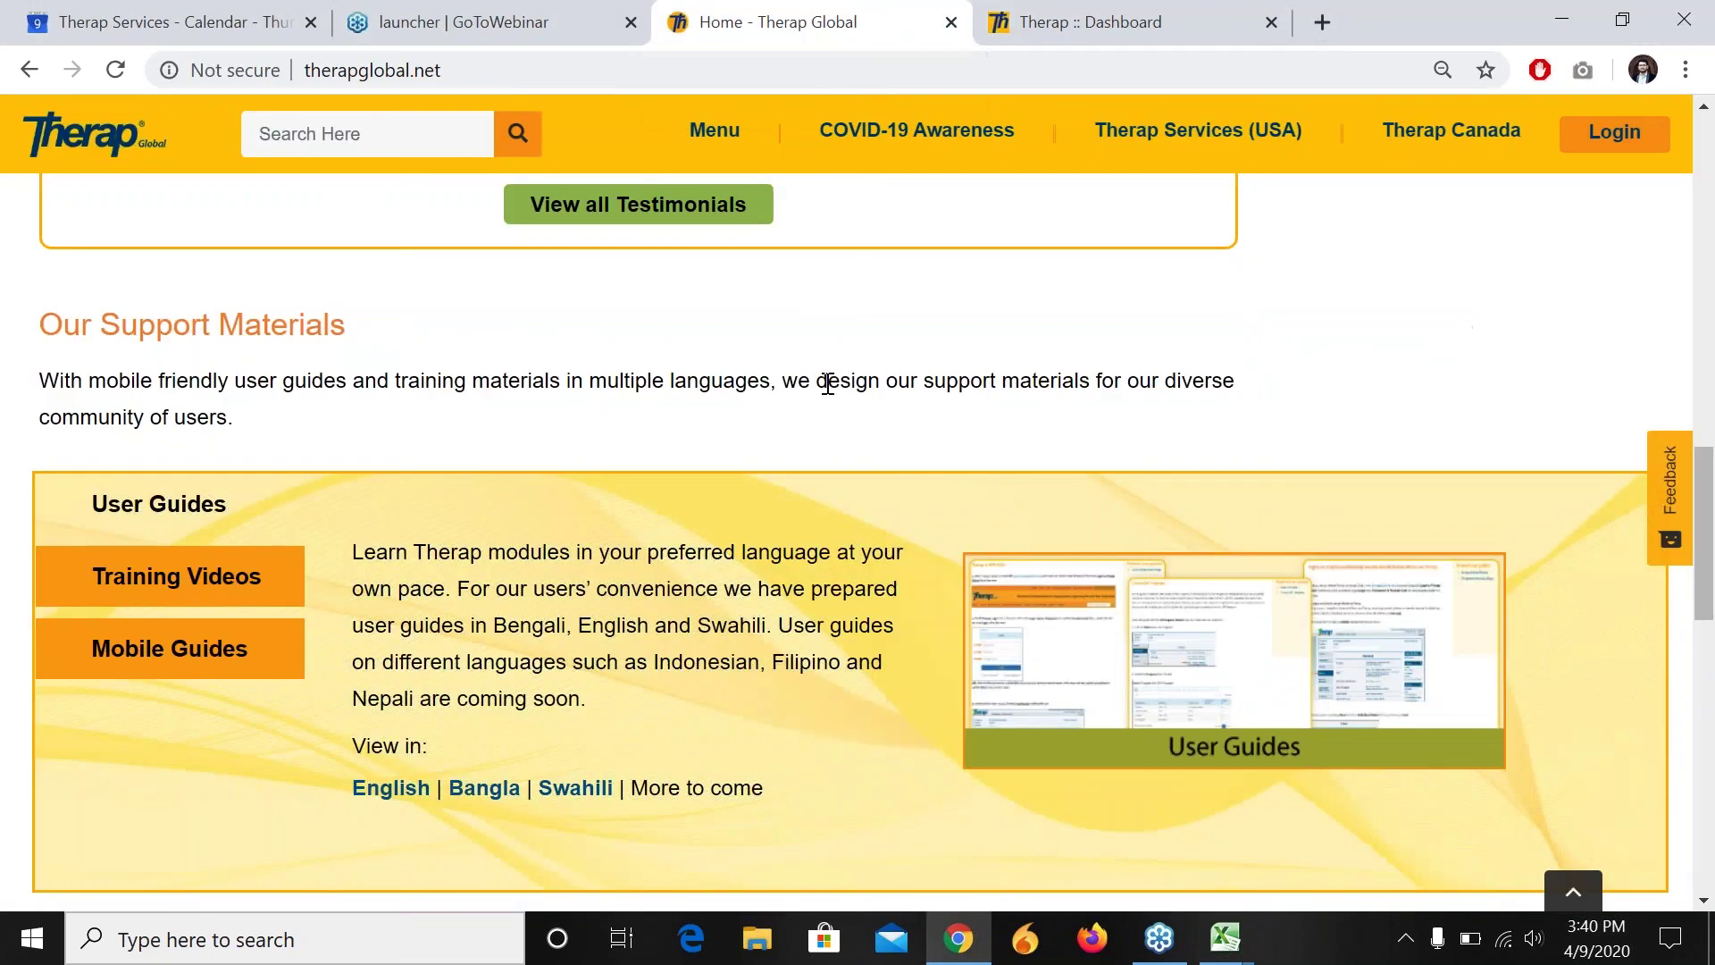
scroll(828, 382, "up", 15)
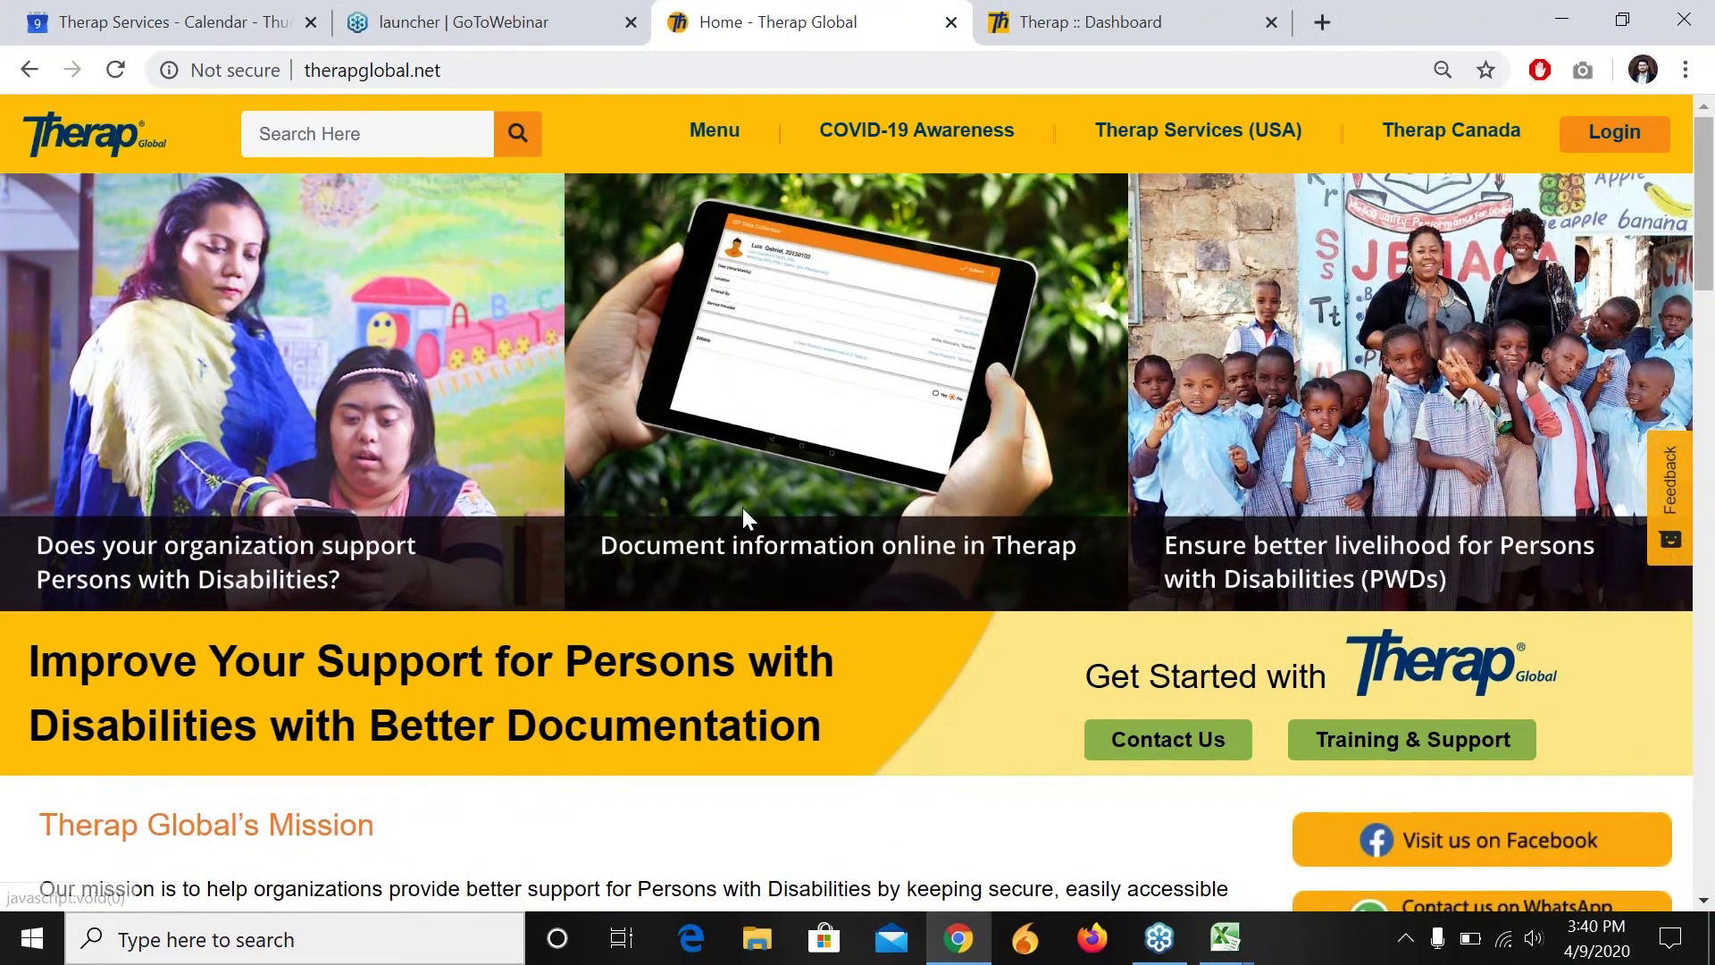
scroll(743, 507, "down", 1)
scroll(742, 504, "down", 3)
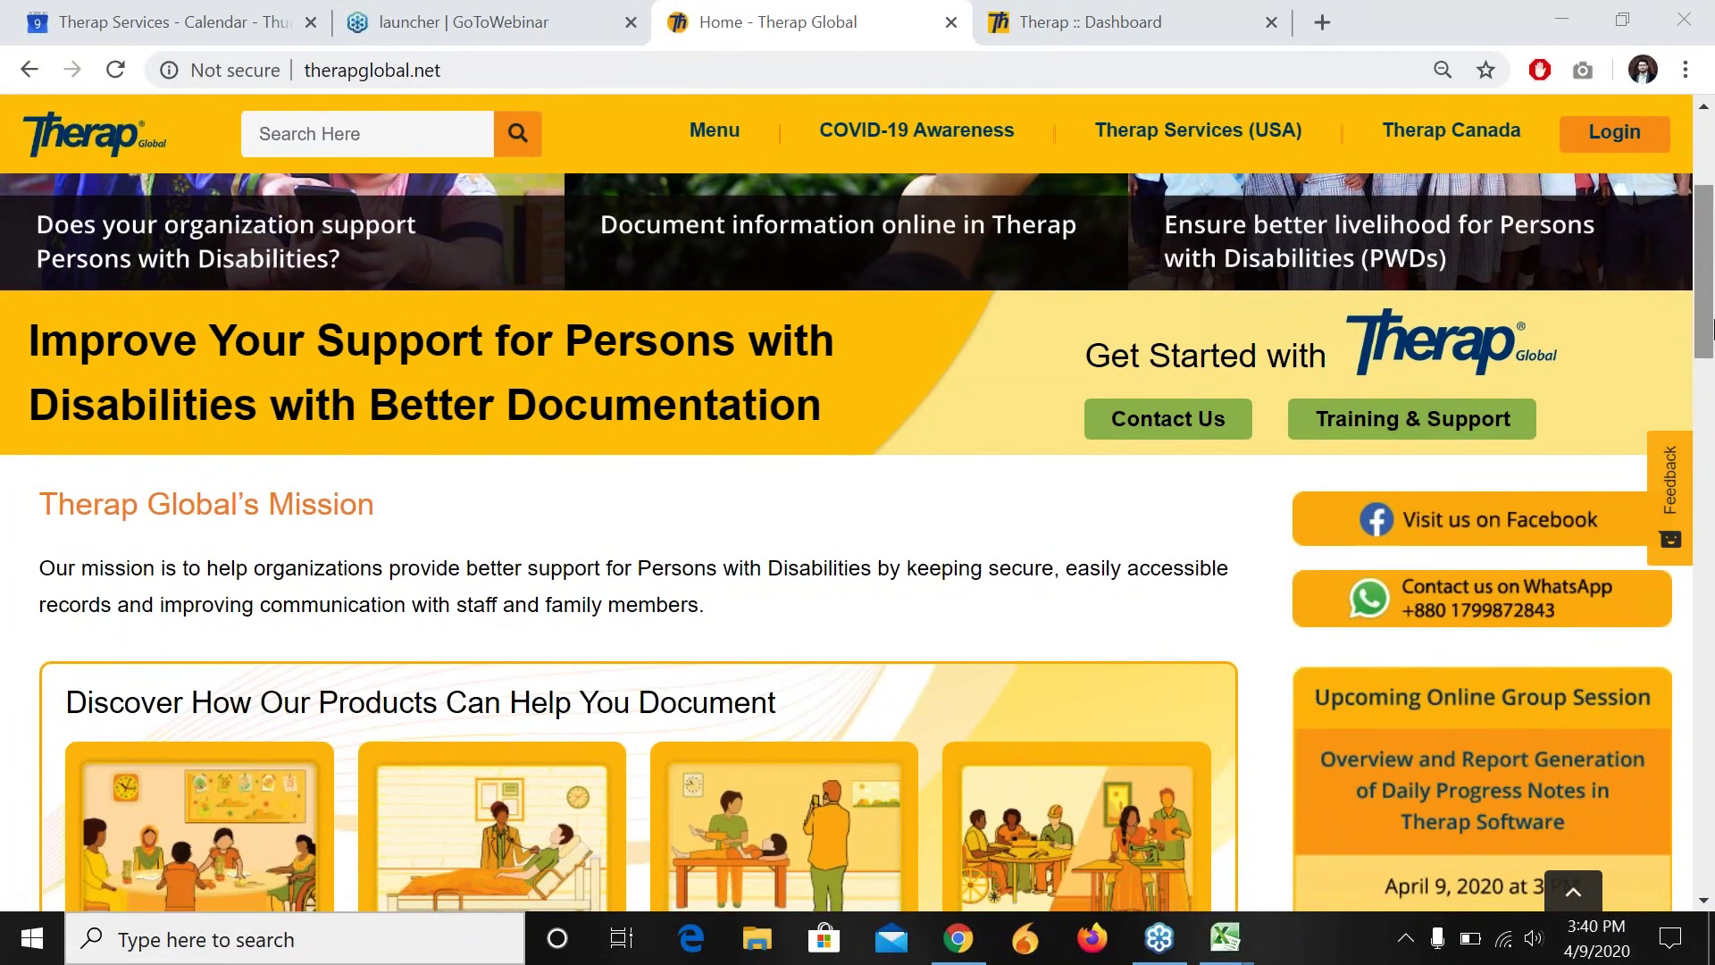
scroll(1711, 333, "down", 3)
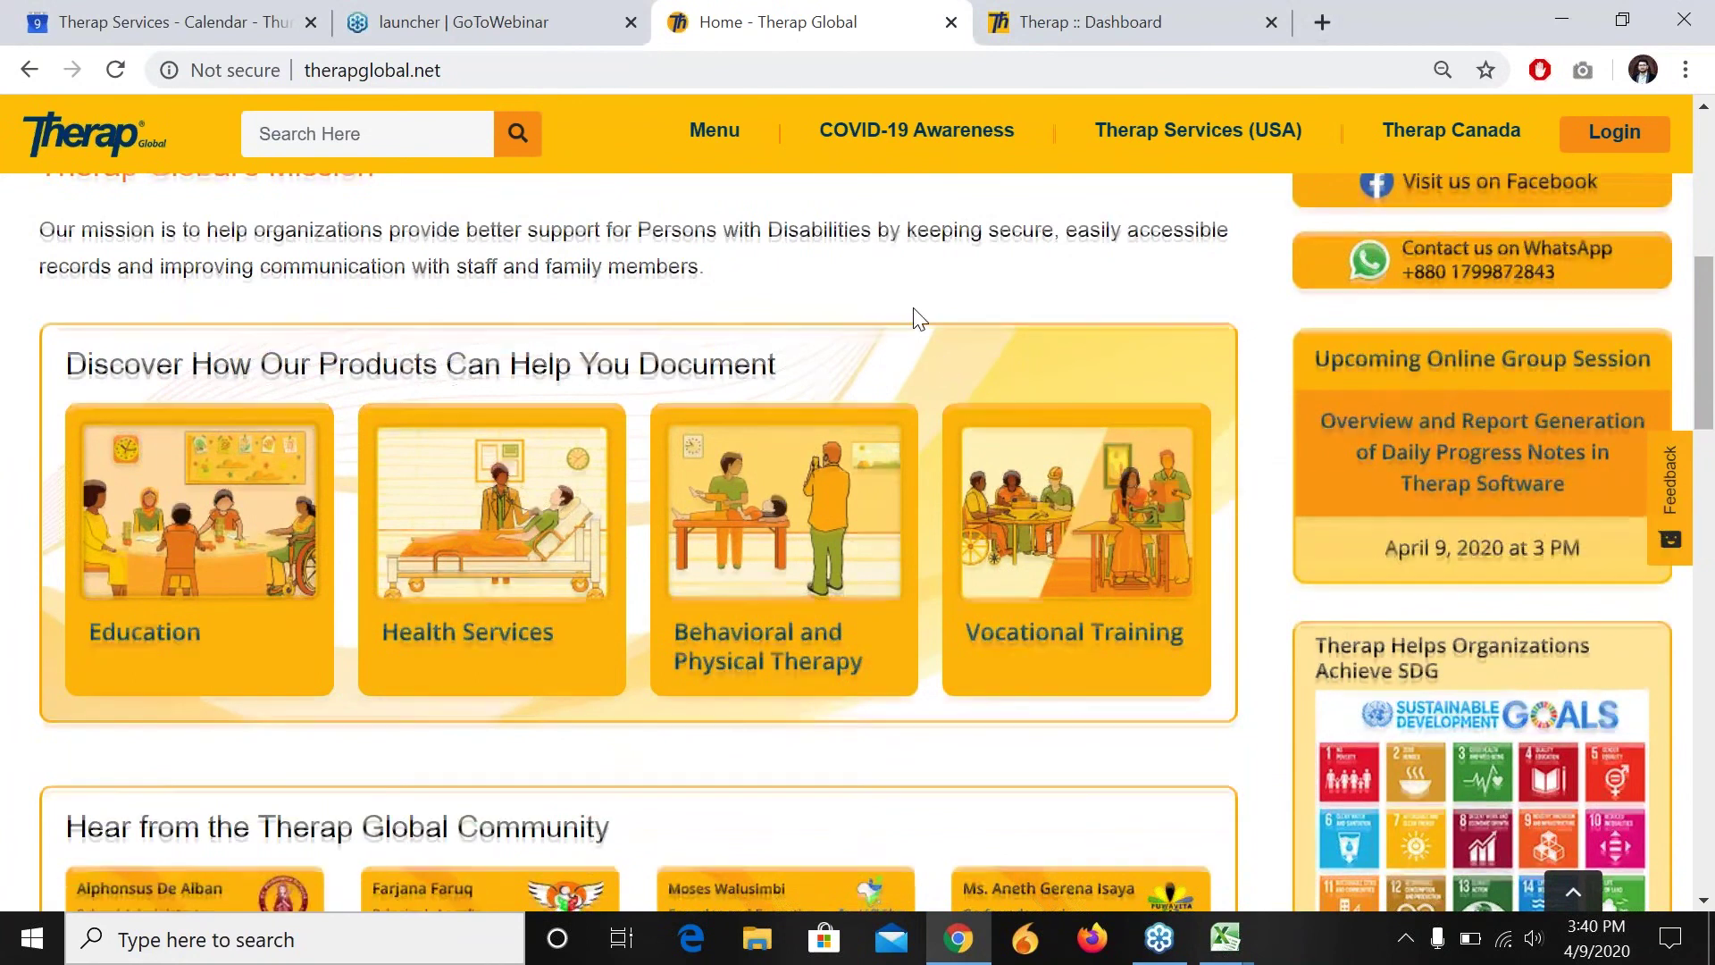
scroll(917, 317, "up", 2)
scroll(913, 315, "up", 4)
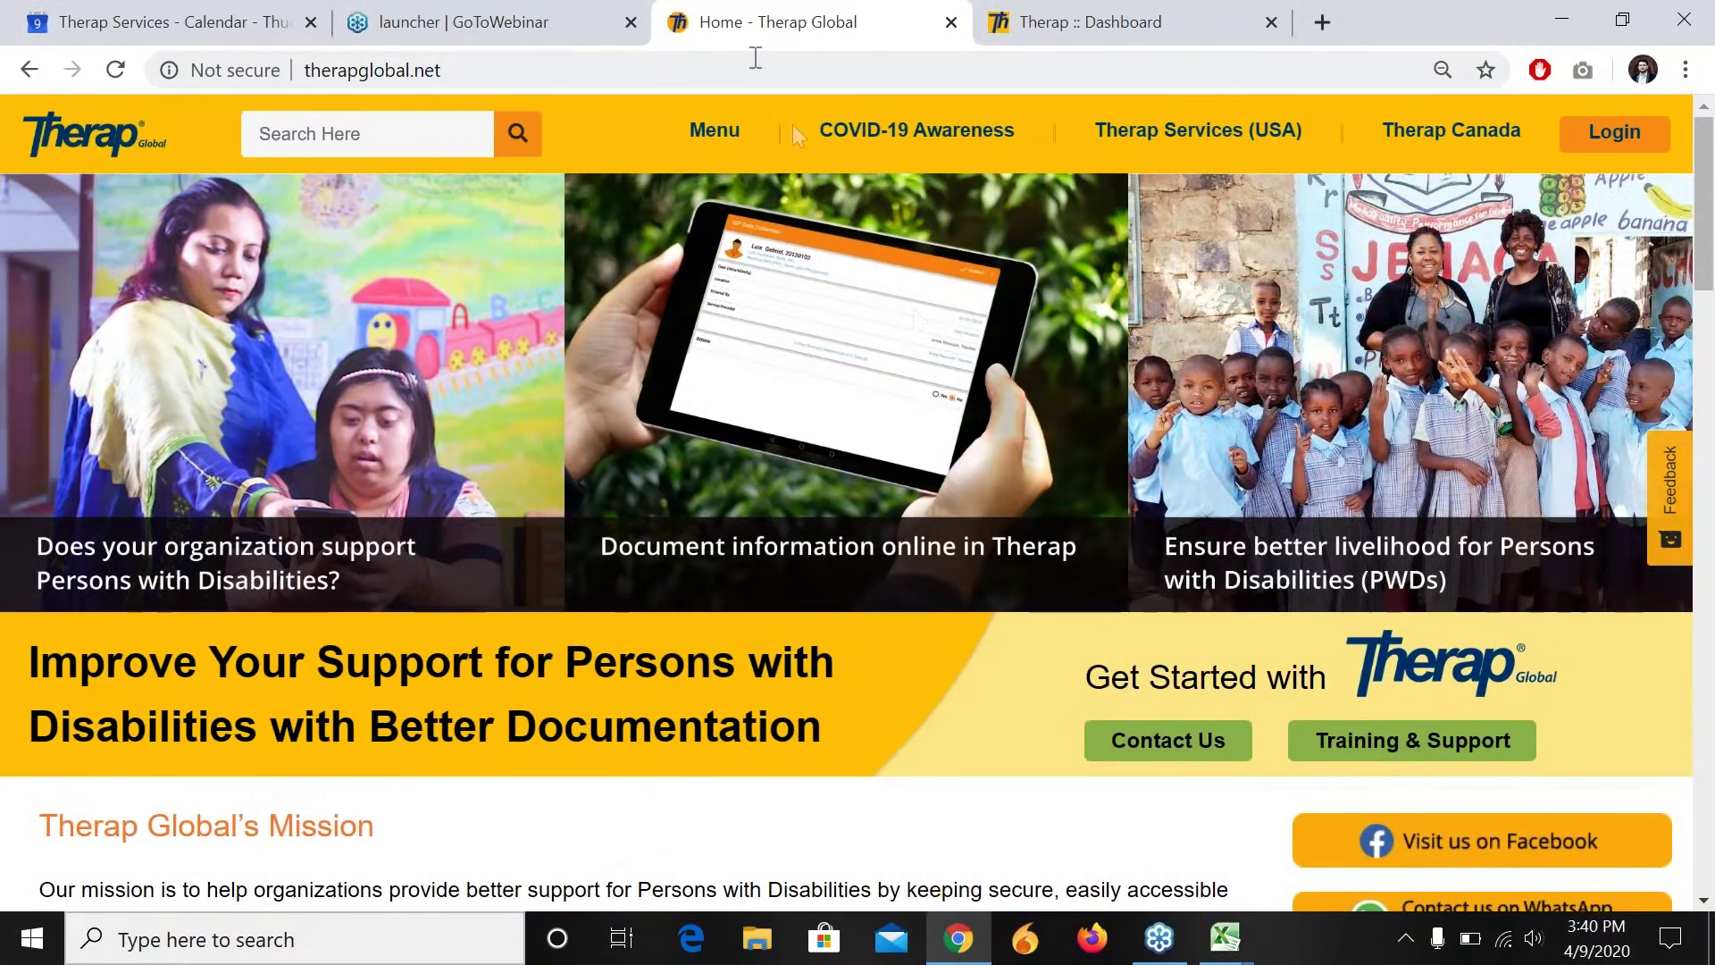
Step: Open the website's Online Session page and look through the upcoming and recorded online group sessions
left_click(714, 143)
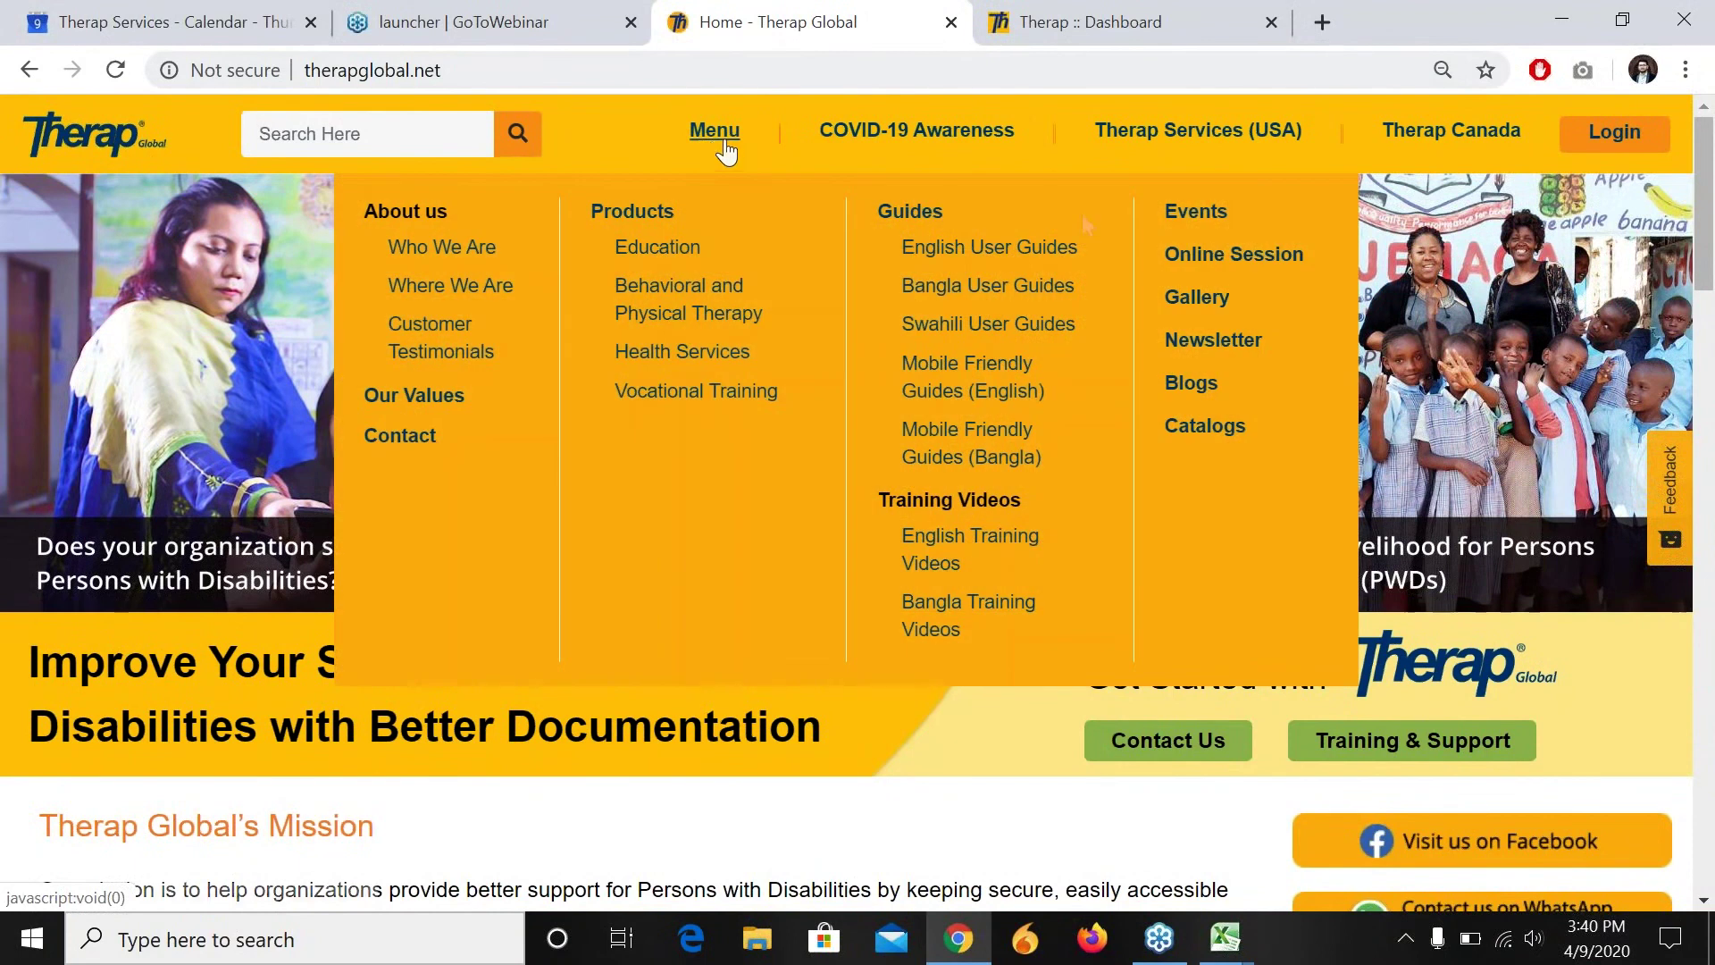
left_click(1258, 272)
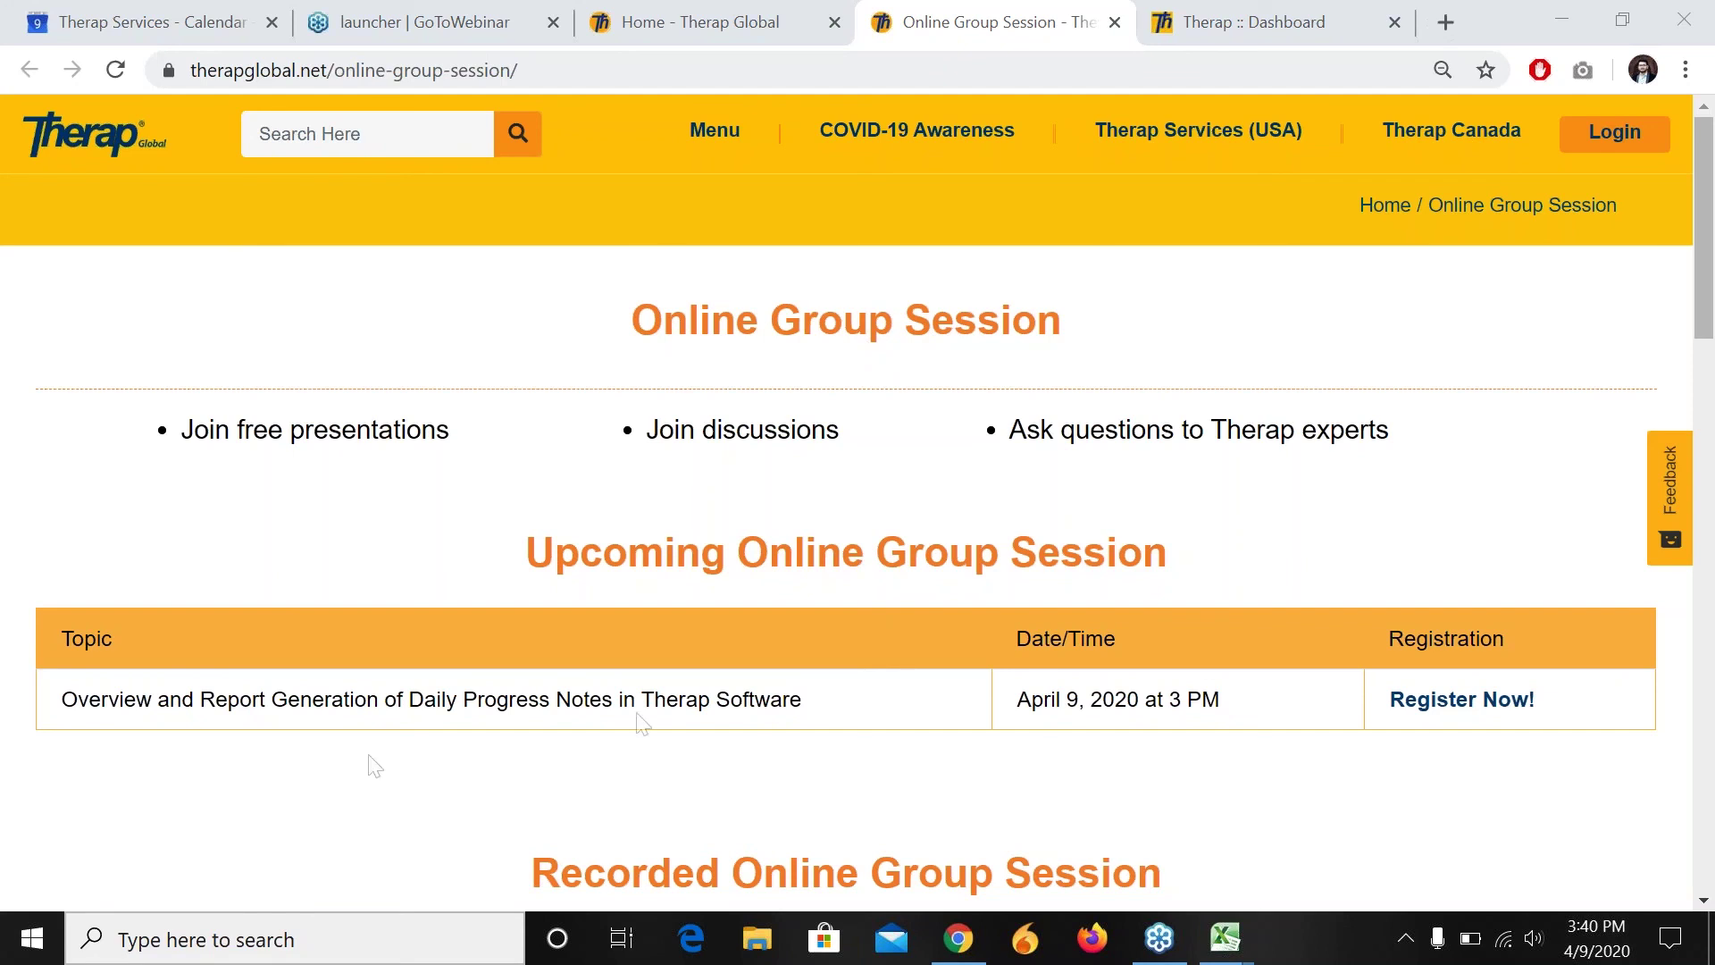
left_click(641, 713)
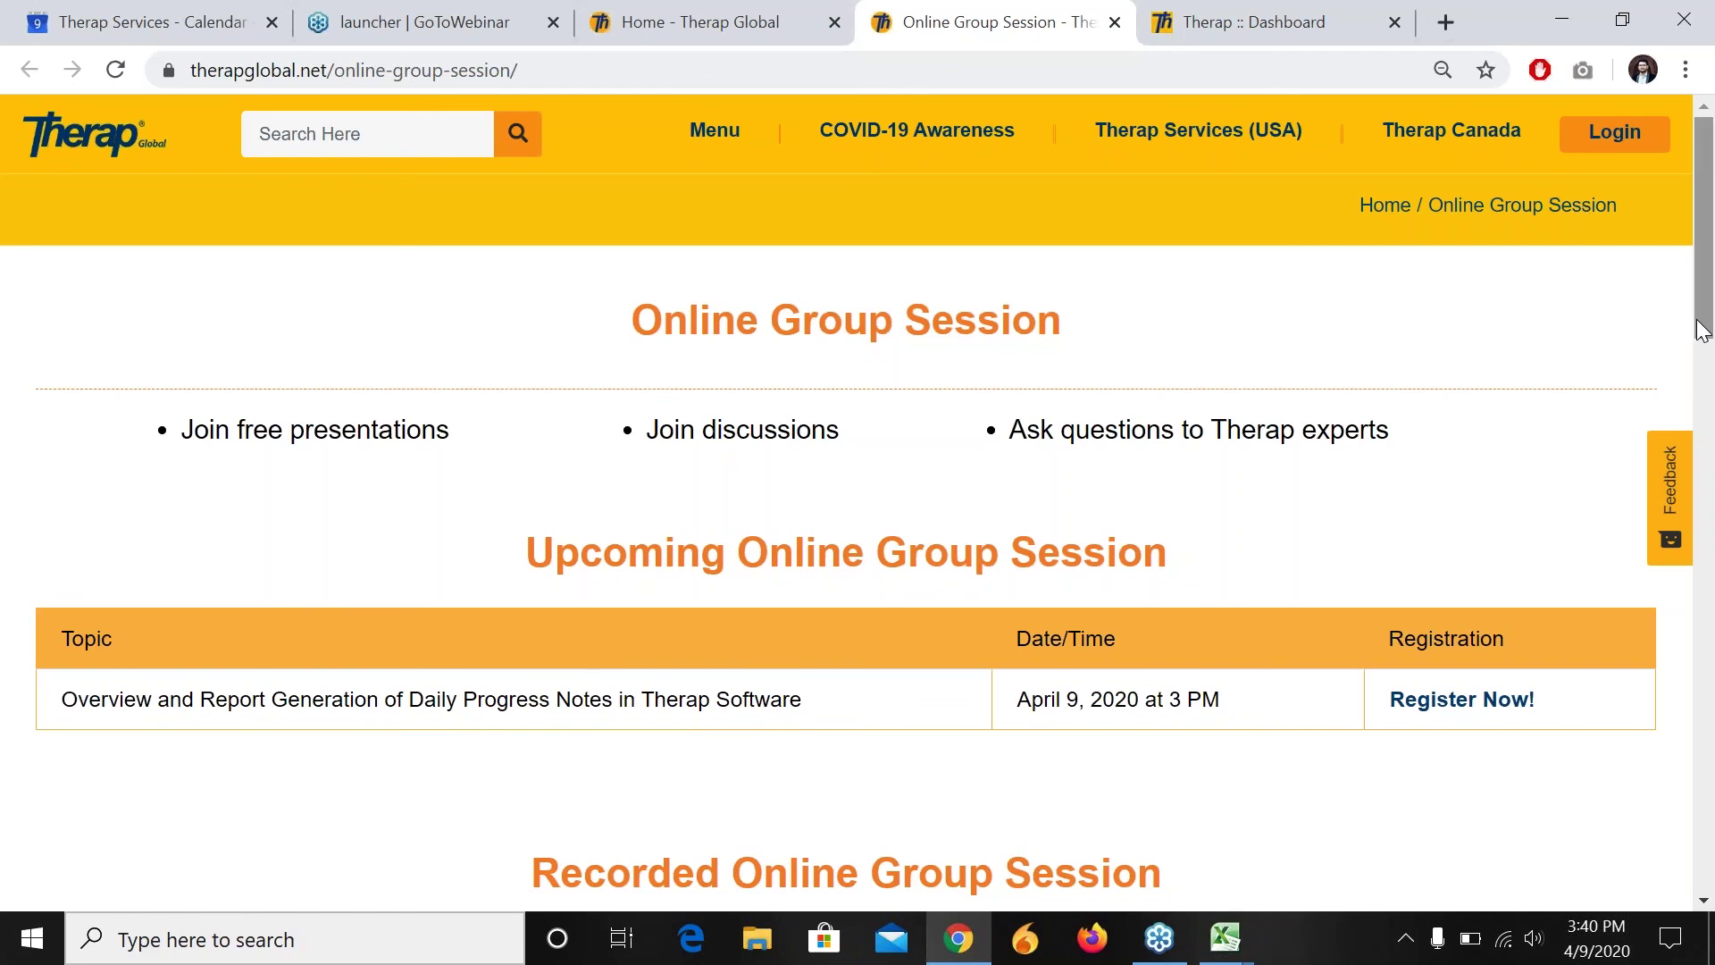
scroll(1704, 348, "down", 3)
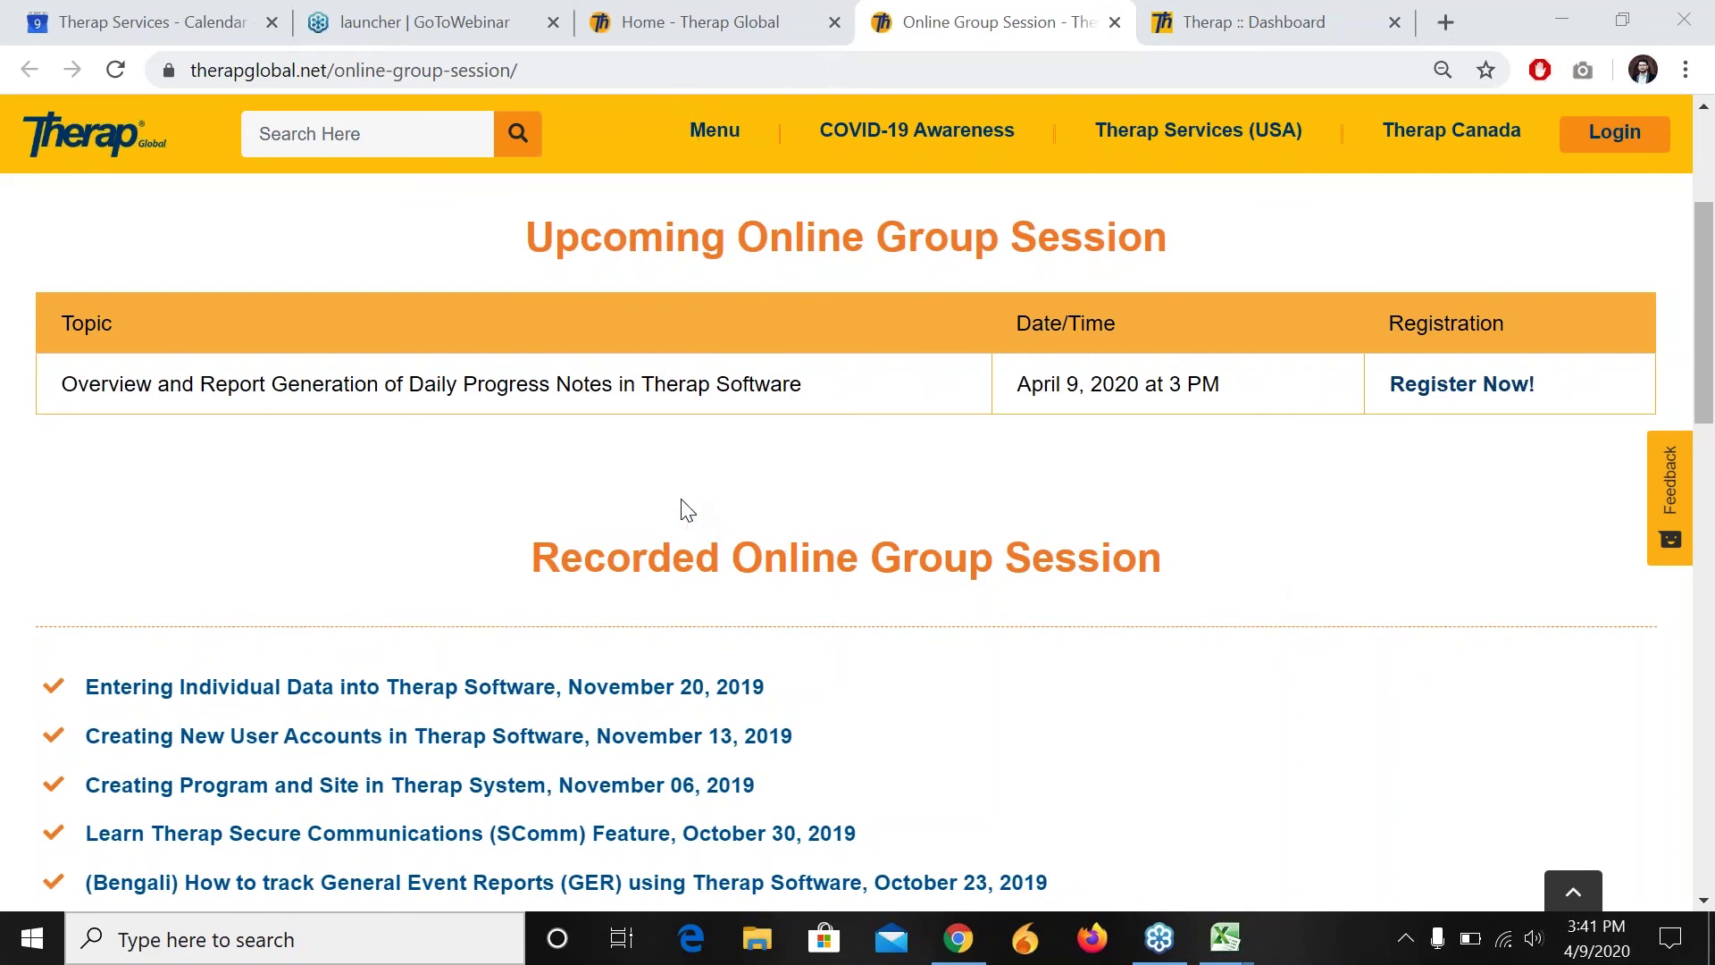
left_click_drag(1706, 375, 1710, 438)
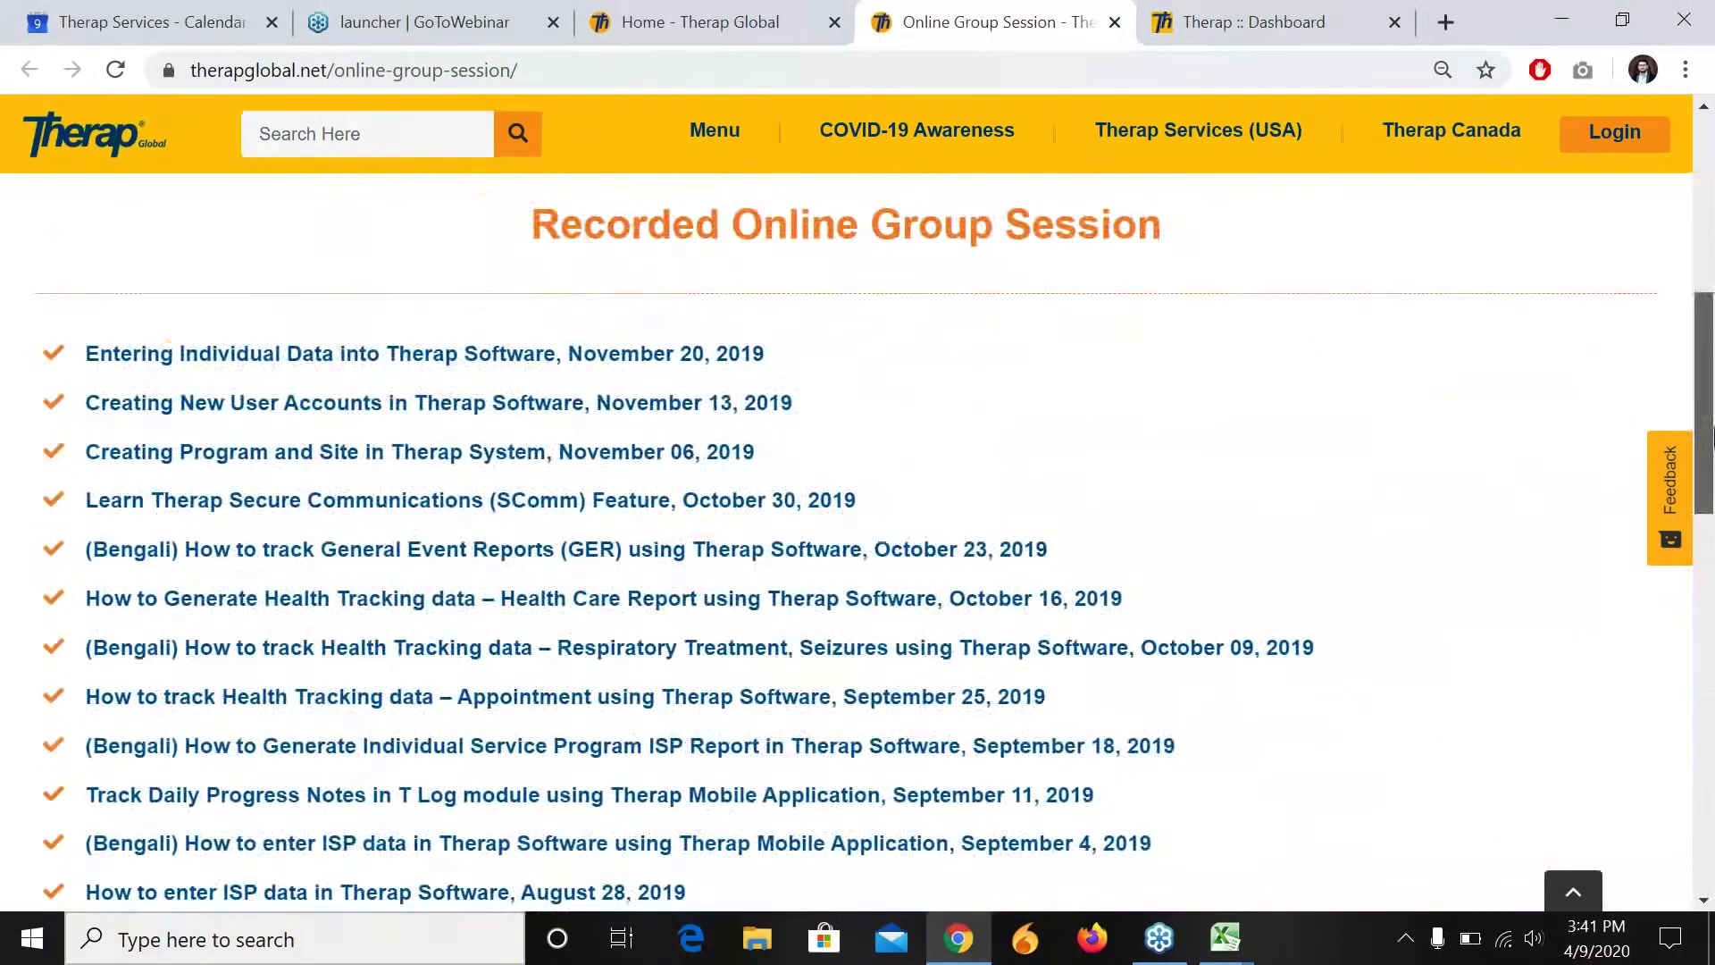
scroll(1711, 438, "up", 6)
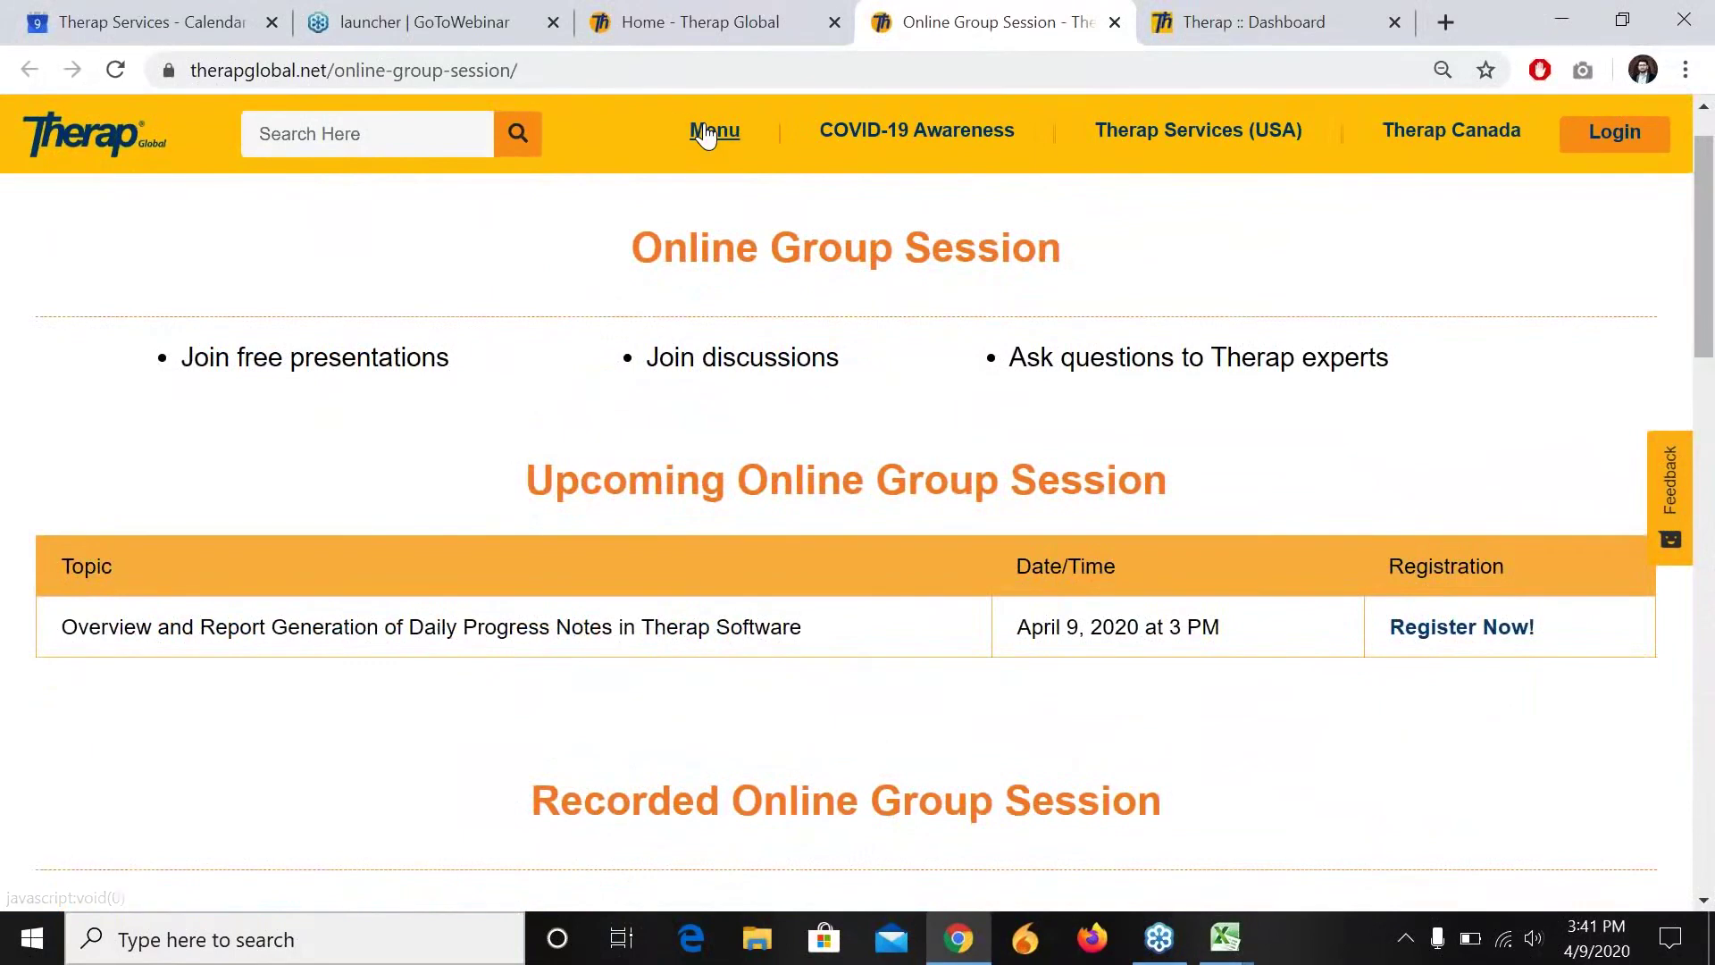
Step: Show the website's links to user guides and training videos, close them, and return to the start of the Online Group Session page
left_click(707, 134)
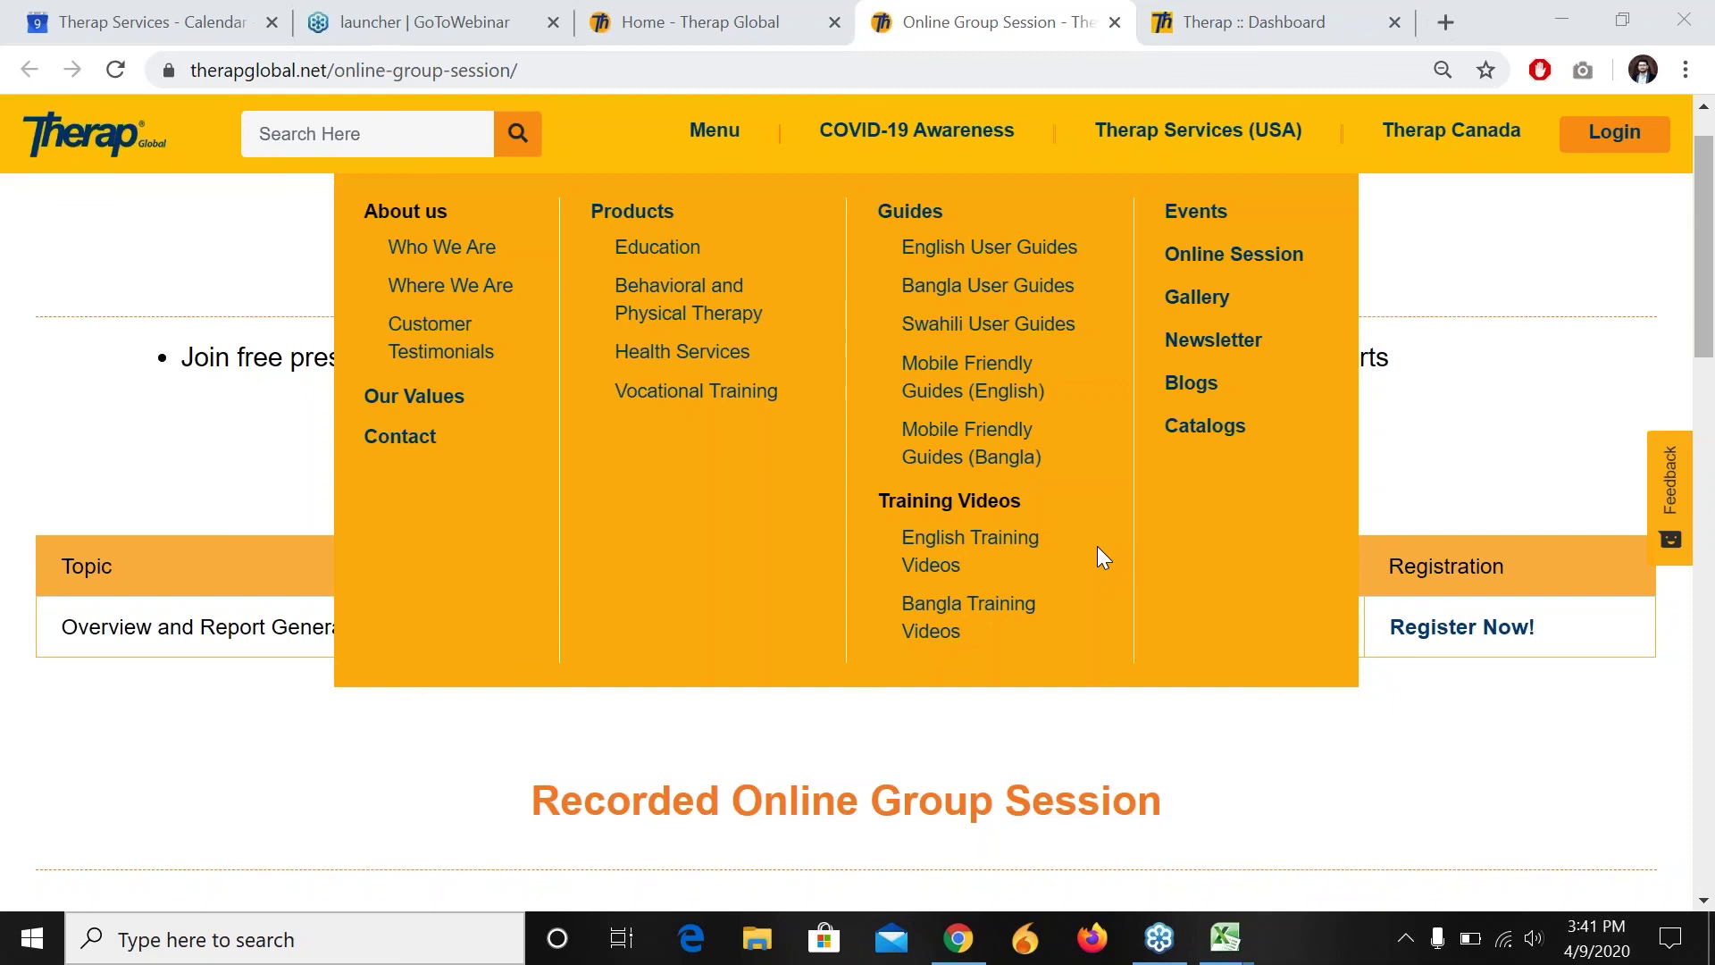
left_click(81, 736)
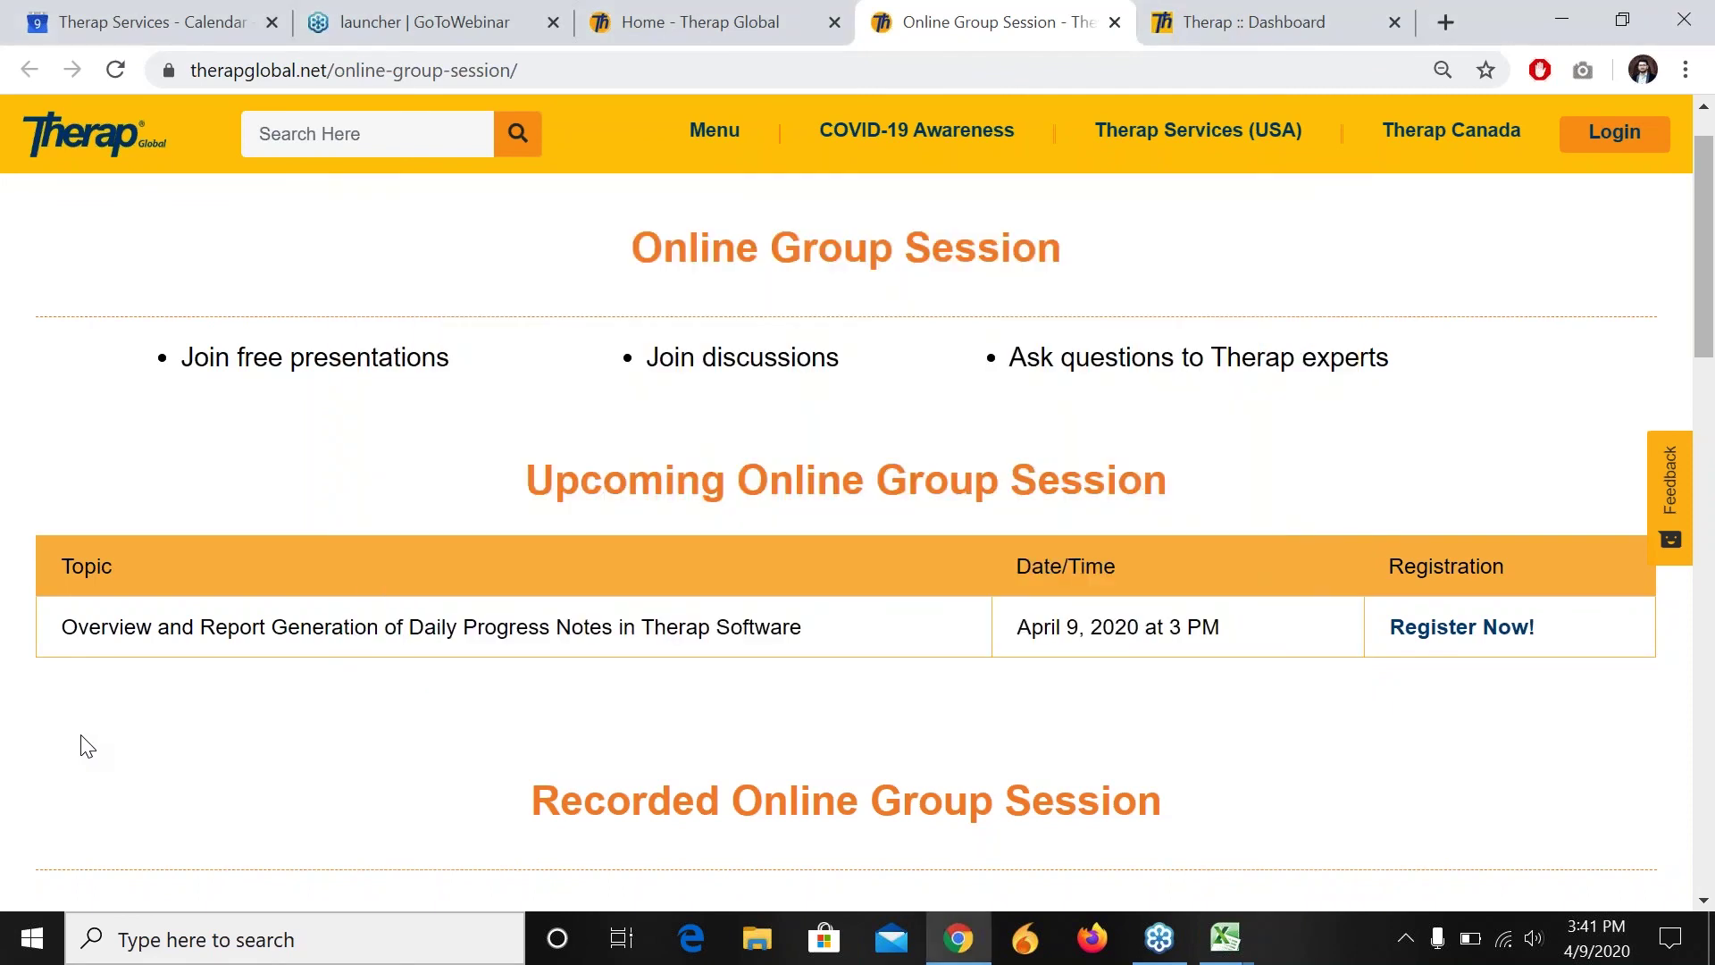
scroll(86, 745, "up", 1)
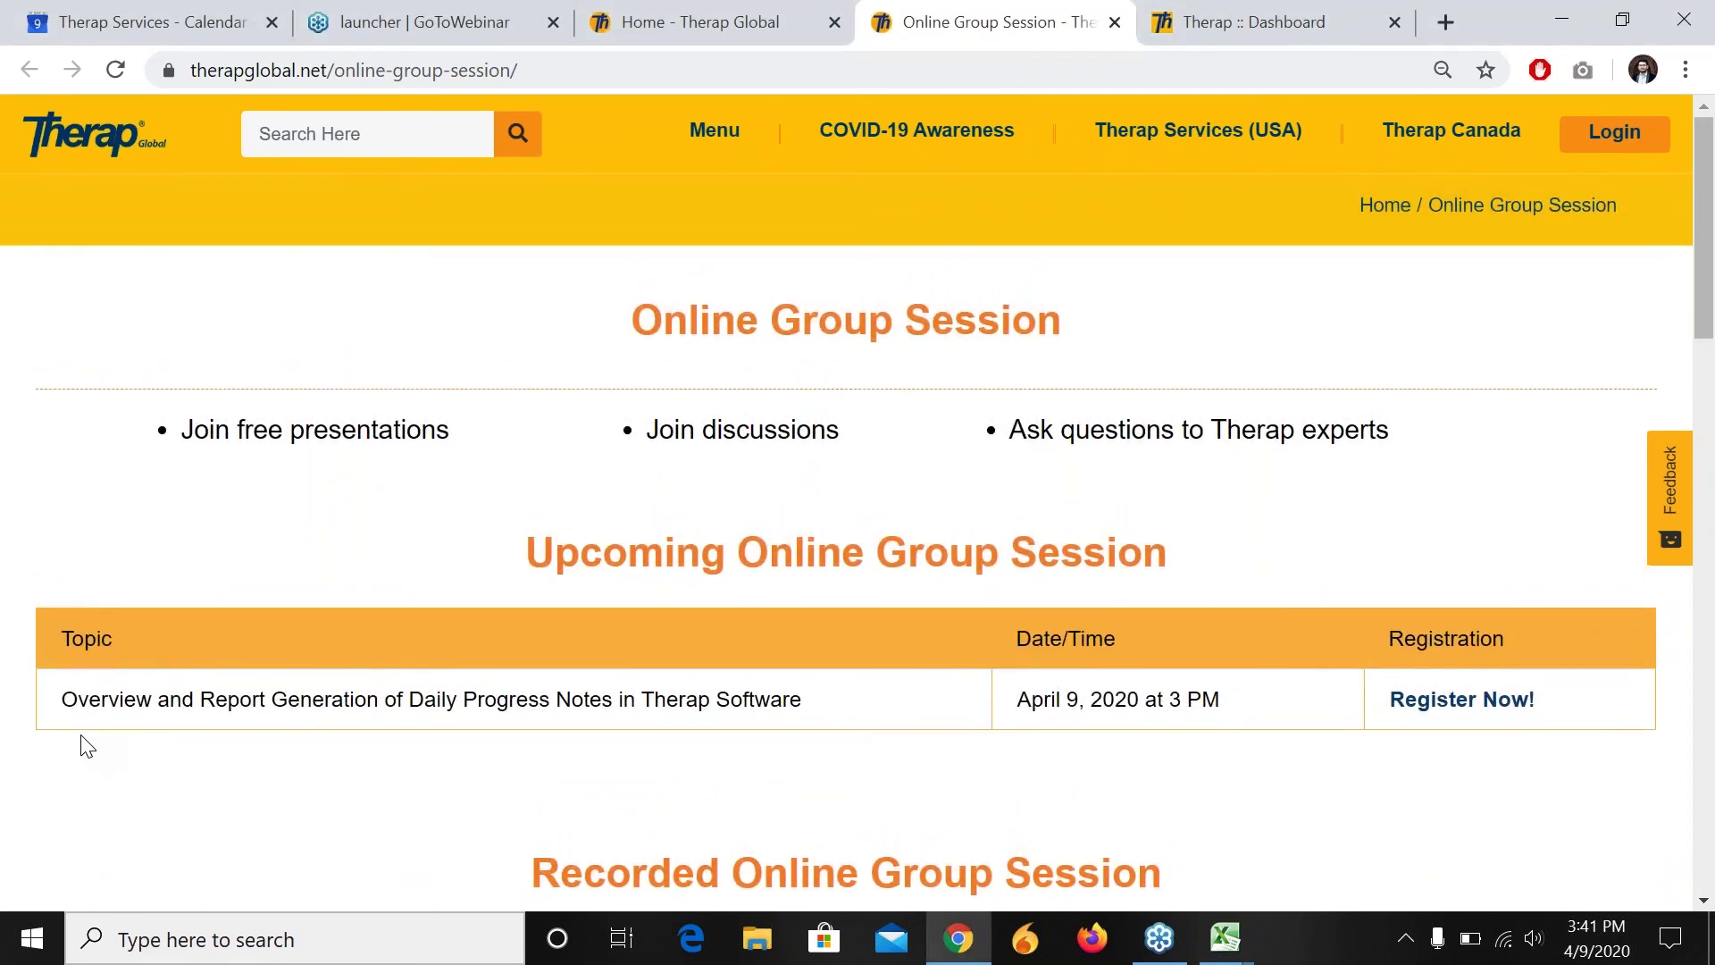